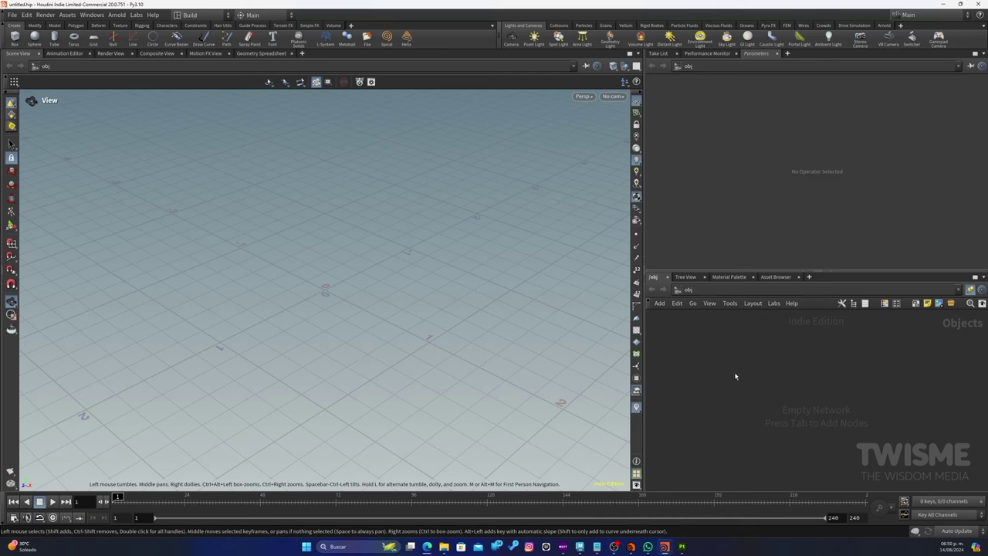
Save the scene as Groot_Material in the TWISME_S2/YT project's material folder.
key("ctrl+shift+s")
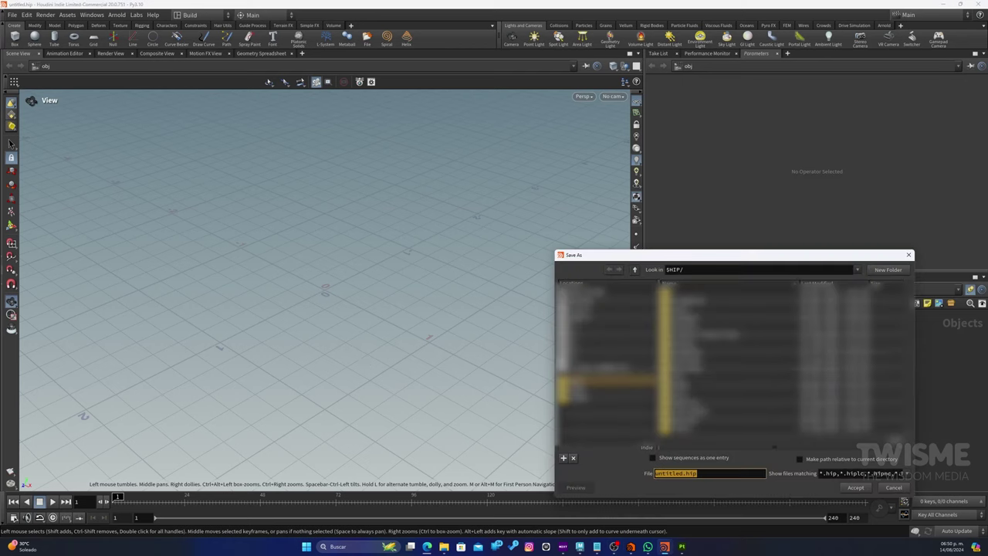
left_click(591, 368)
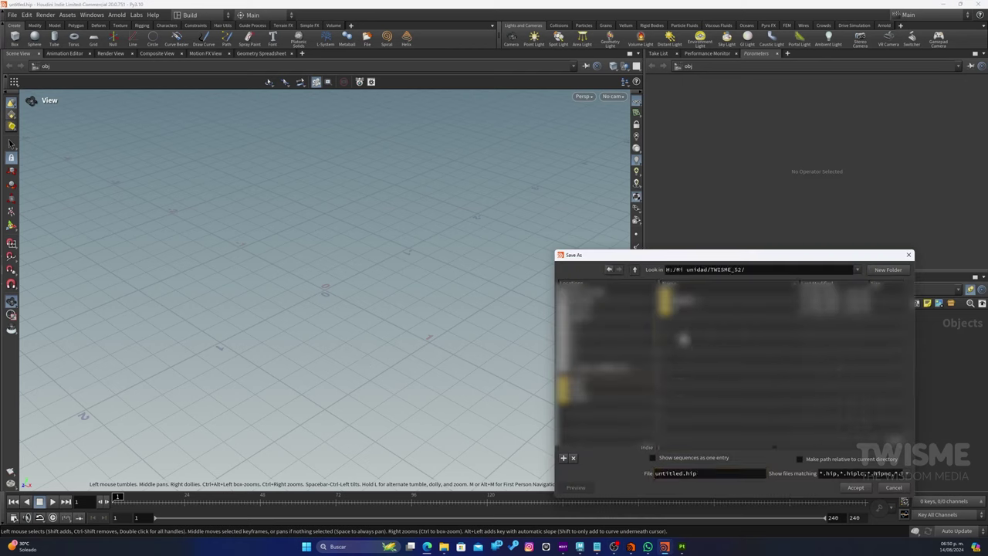
double_click(676, 312)
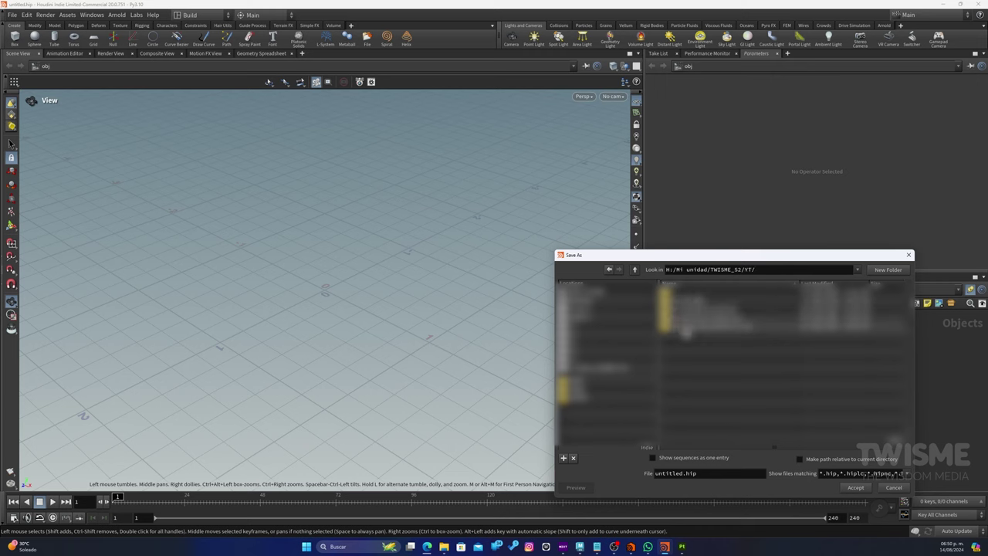
double_click(685, 334)
type("Groot_Material")
key("Return")
Create a new Geometry object node via the geo search.
key("Tab")
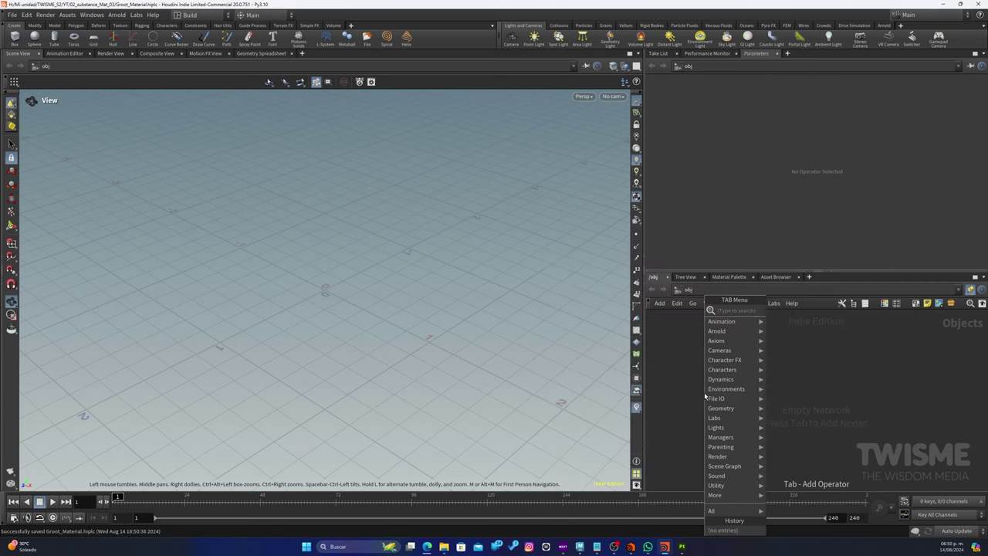
type("geo")
key("Return")
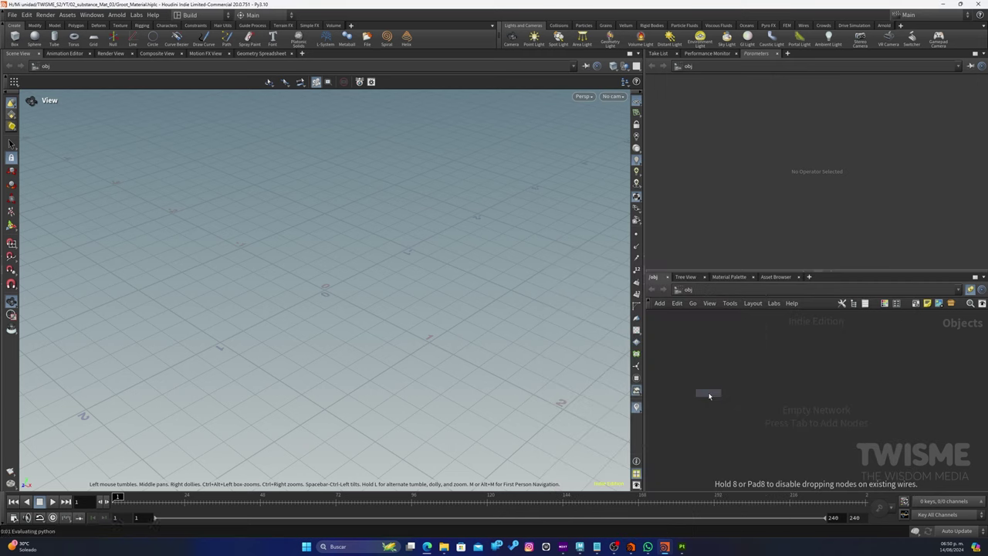
Place the geometry node, go inside geo1, and add a File node.
left_click(708, 393)
double_click(708, 393)
key("Tab")
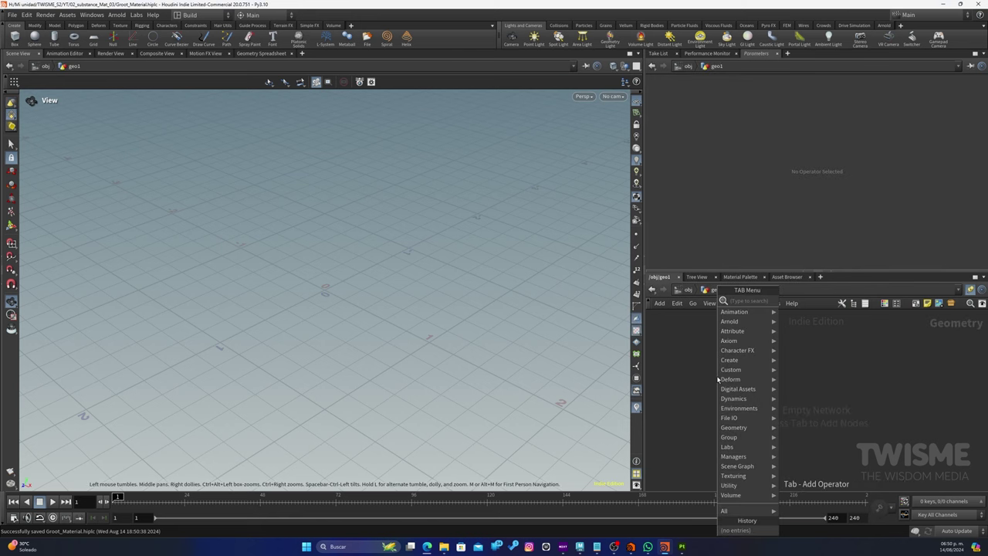
key("Return")
left_click(717, 379)
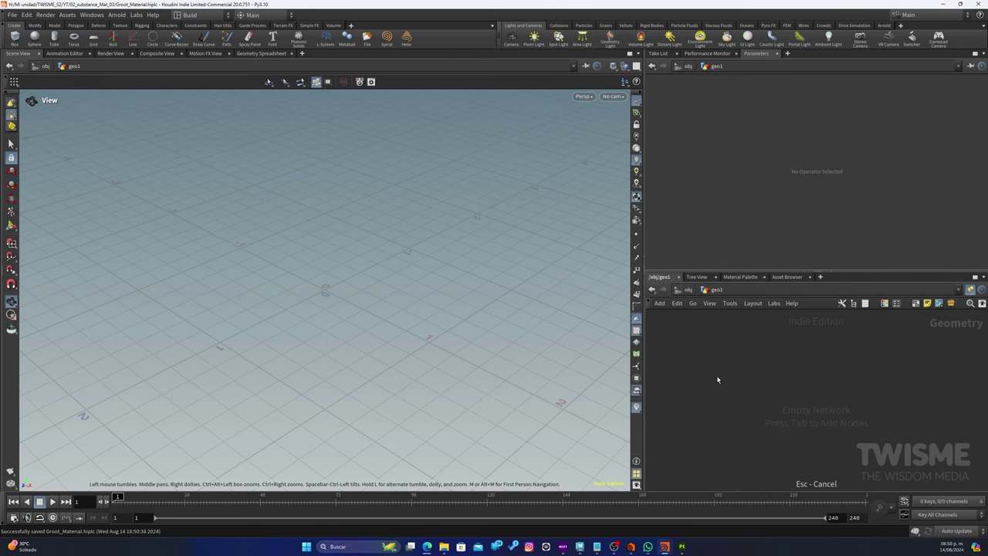
key("Tab")
type("file")
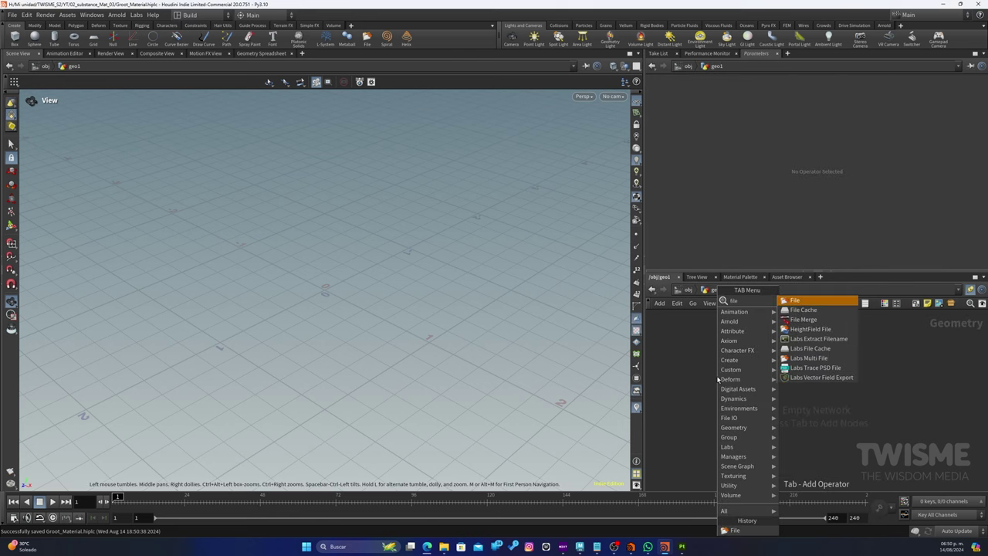
key("Return")
left_click(717, 379)
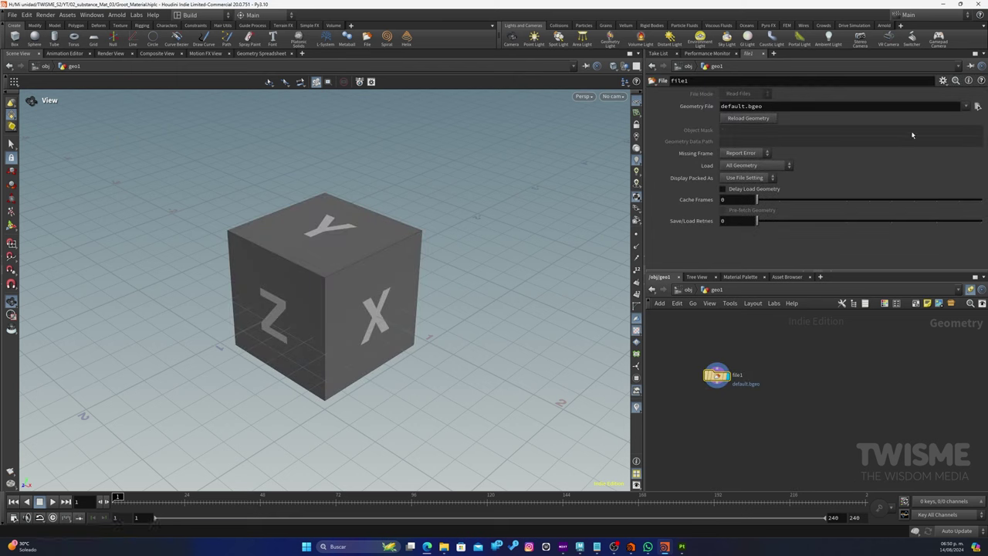
Load groot.obj from assets/groot-sculpture as the File node's geometry.
left_click(979, 105)
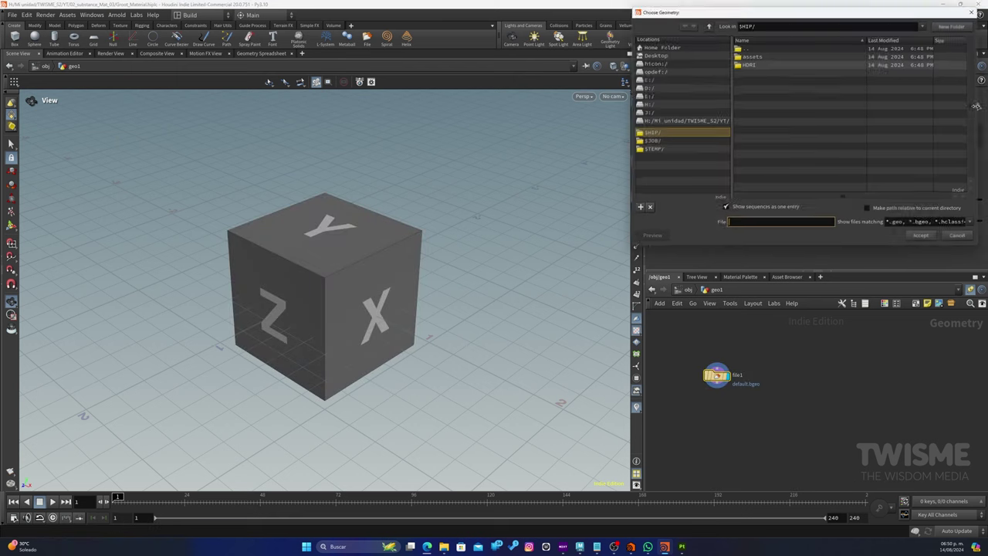
left_click(741, 56)
double_click(741, 56)
double_click(747, 54)
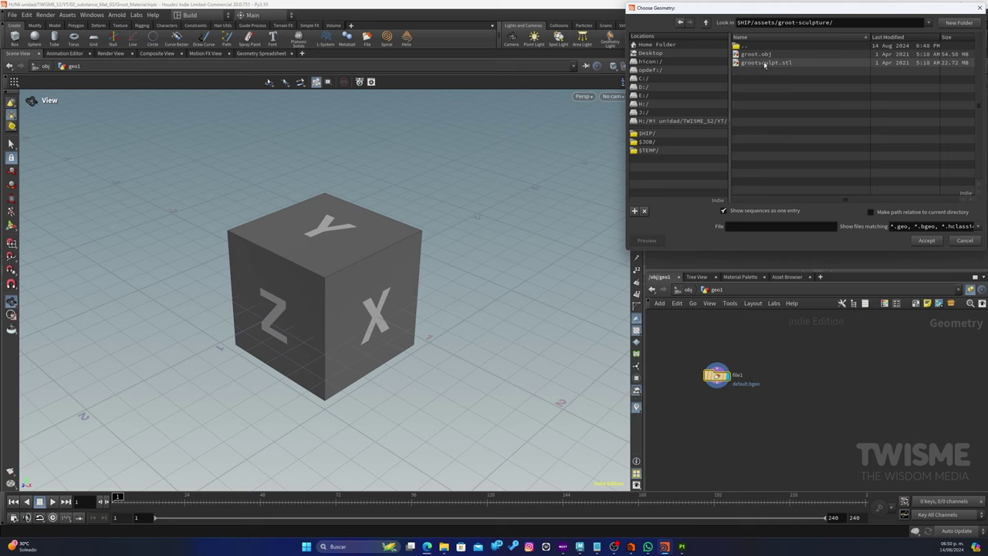
left_click(756, 54)
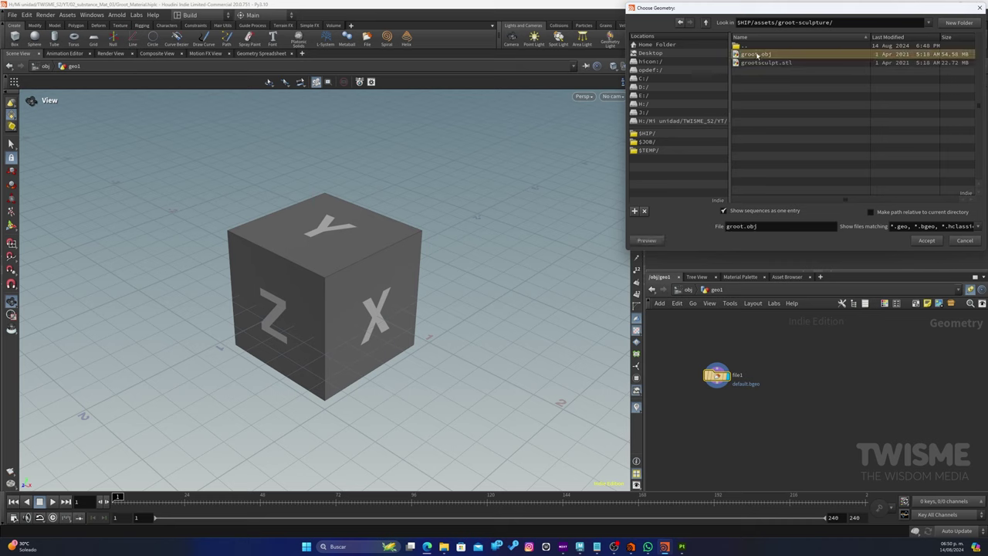
left_click(926, 241)
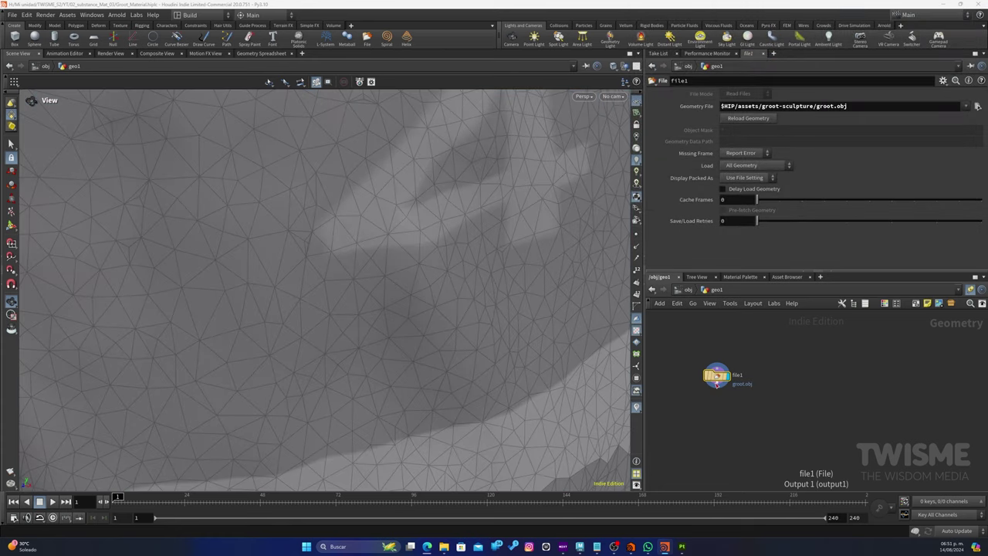
Wire a Transform node below file1 and make it the displayed node.
left_click_drag(716, 384, 665, 382)
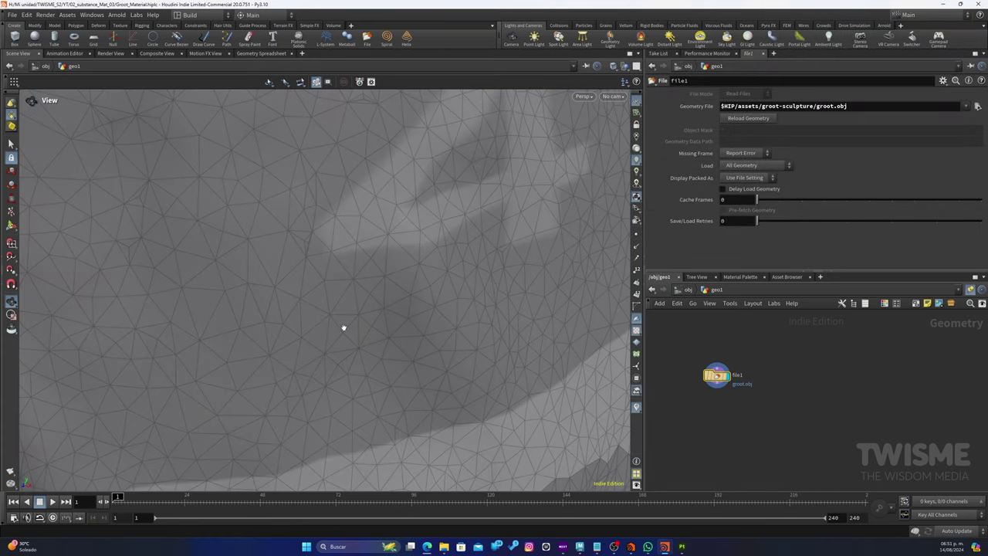
key("f")
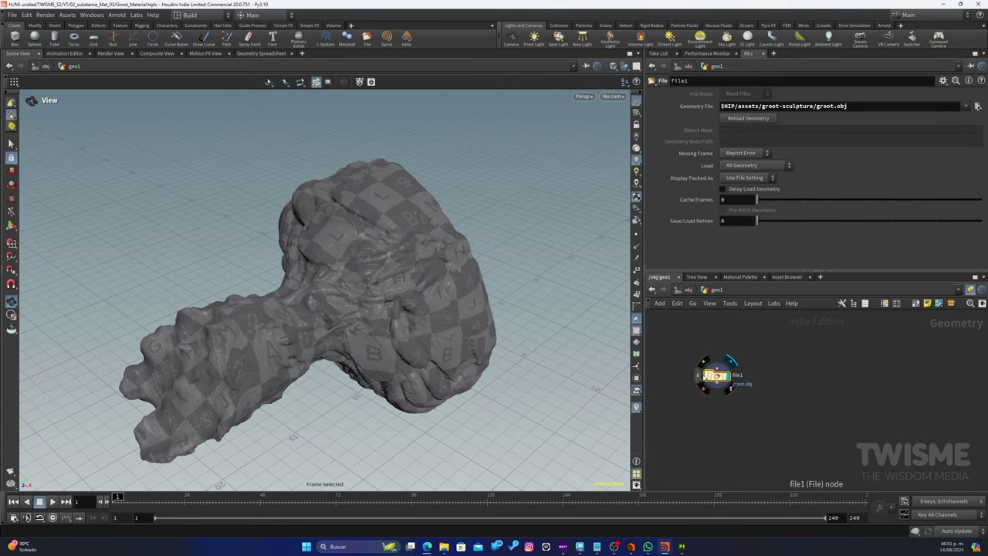
left_click(716, 384)
key("Tab")
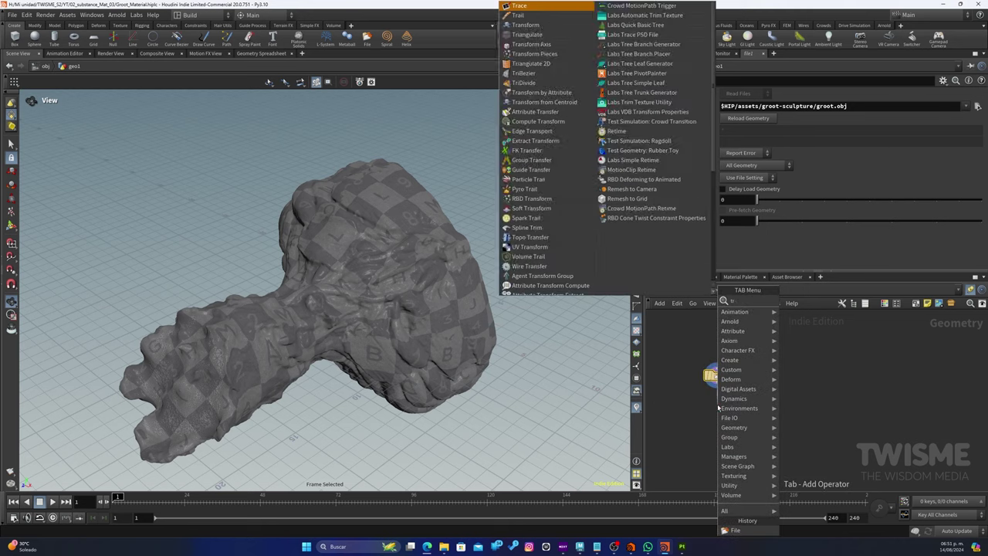
left_click(717, 404)
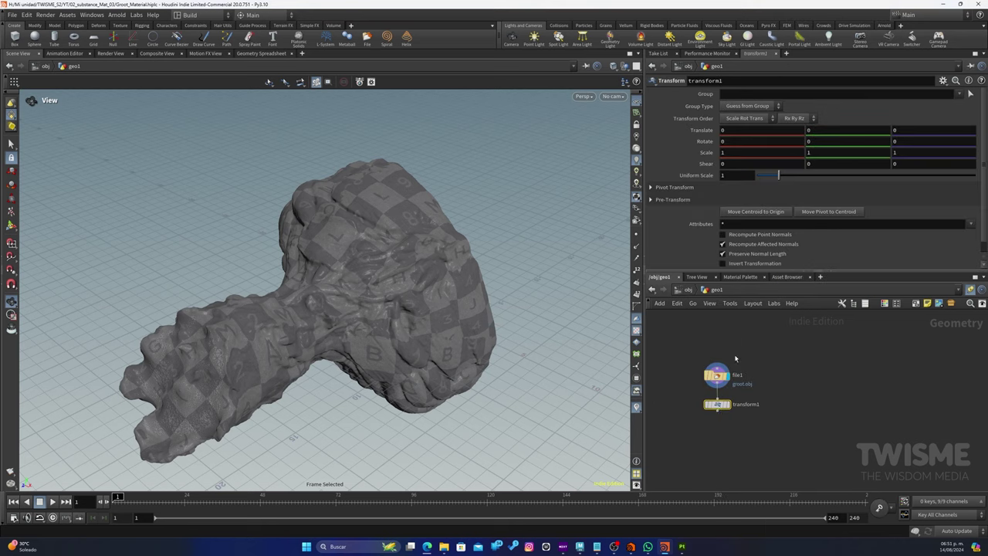
left_click(728, 404)
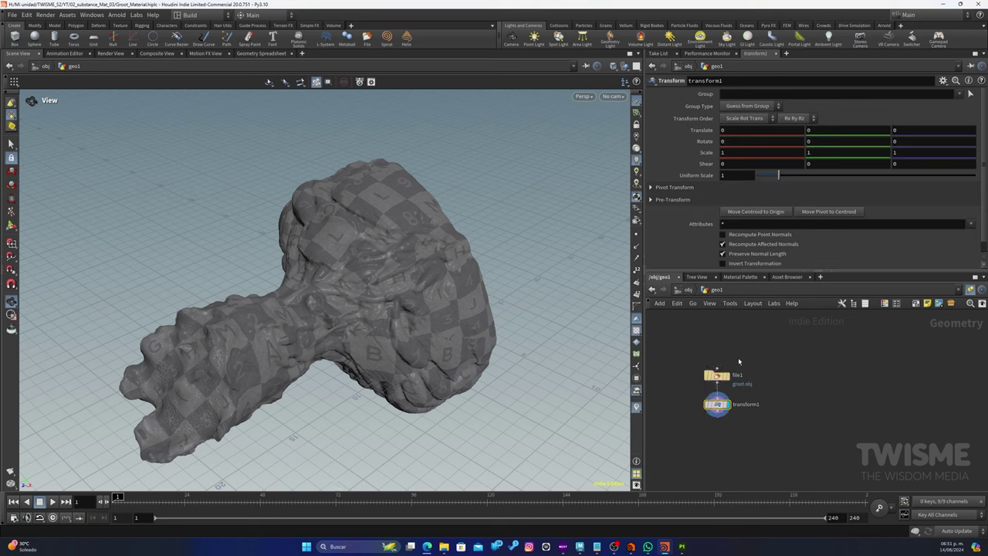
Give transform1 Rotate X -90 and Uniform Scale 0.05, then frame the model.
left_click(732, 142)
type("90")
key("Return")
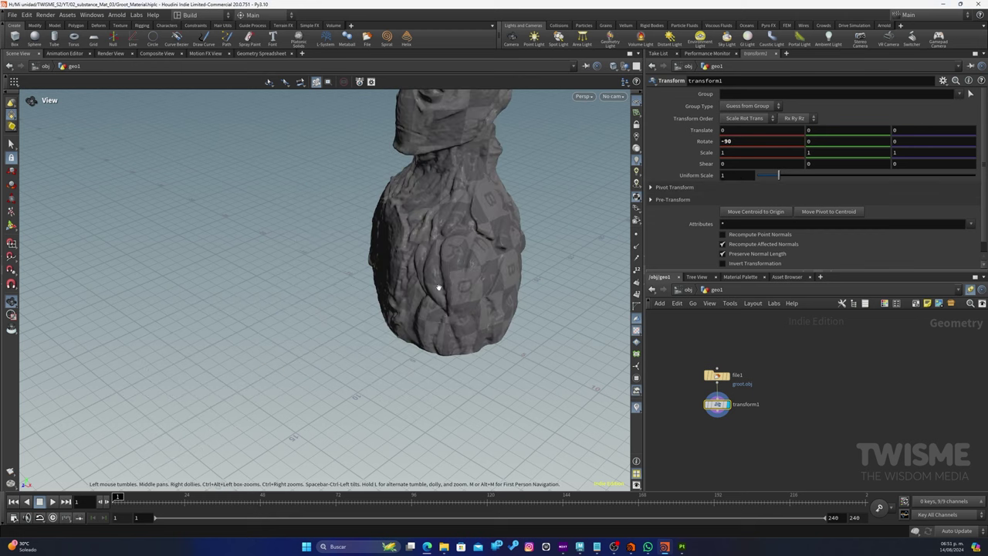
mouse_move(455, 294)
left_mouse_down()
mouse_move(497, 290)
mouse_move(537, 265)
left_mouse_up()
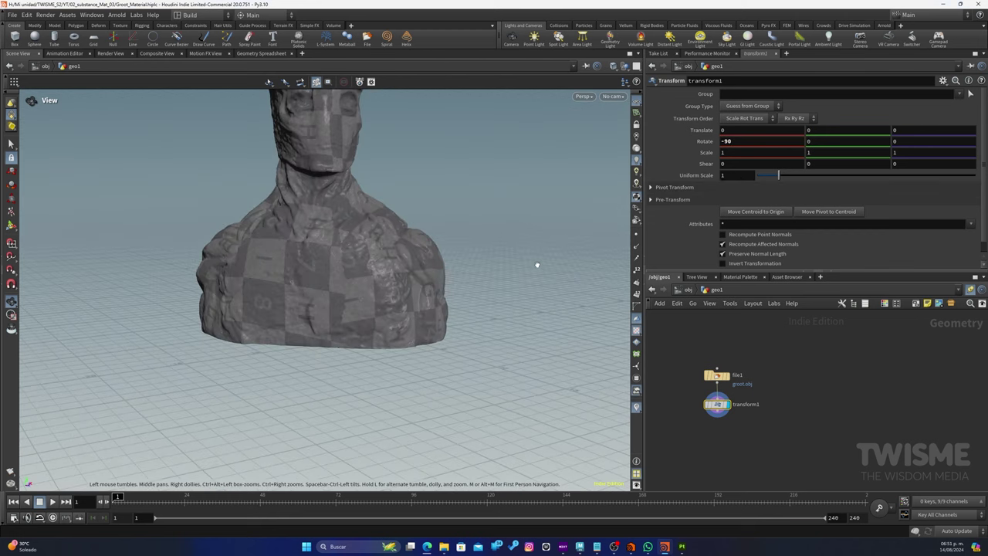
left_click(750, 175)
type("05")
key("Return")
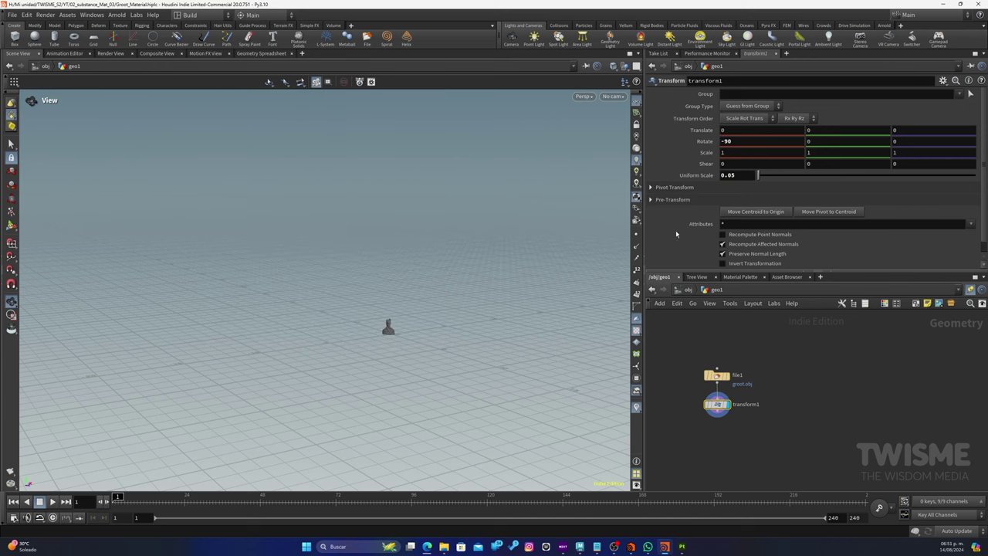
mouse_move(393, 342)
left_mouse_down()
mouse_move(364, 335)
mouse_move(327, 302)
mouse_move(356, 310)
mouse_move(320, 311)
mouse_move(339, 315)
left_mouse_up()
key("f")
Tidy the network and orbit to a three-quarter view of the upright bust.
middle_click_drag(681, 444, 709, 383)
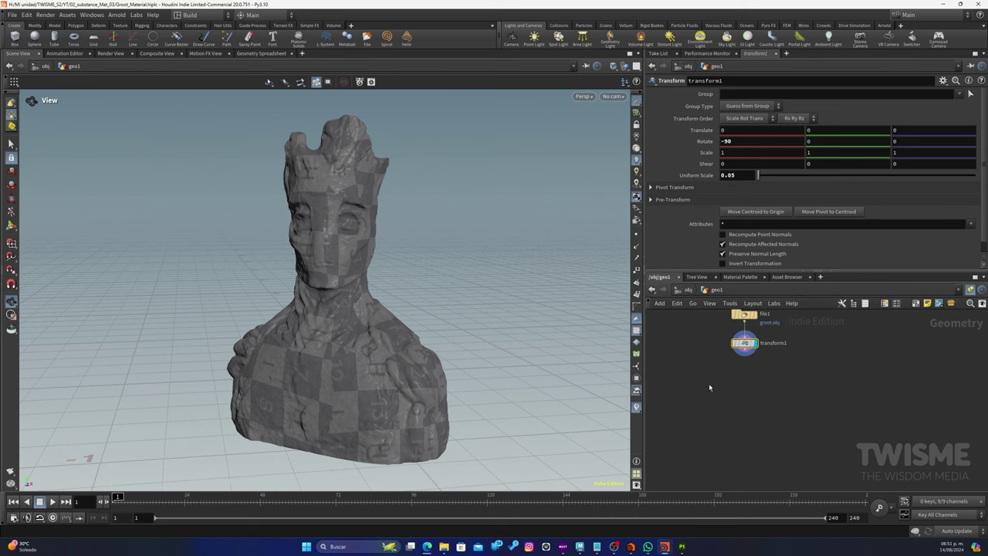
left_click_drag(291, 302, 282, 311)
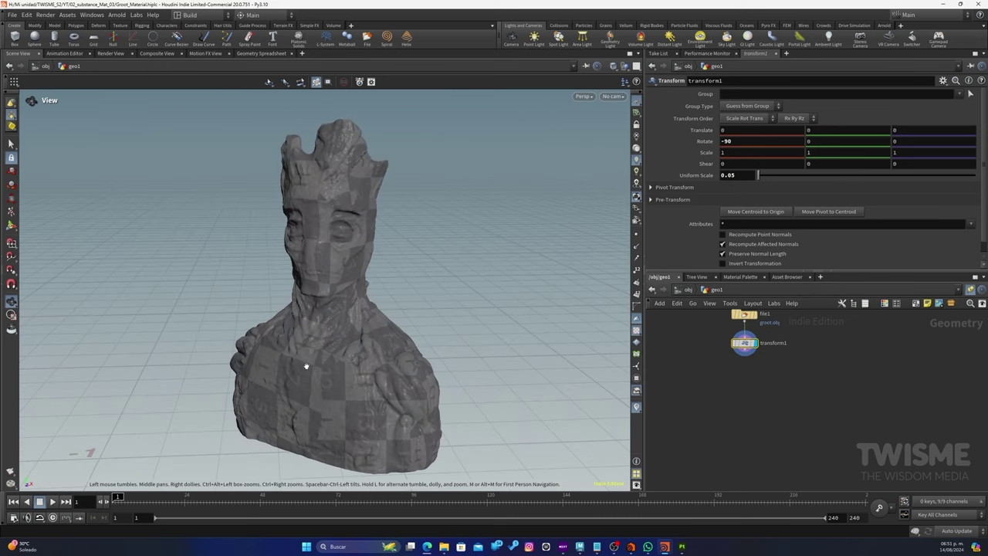
scroll(316, 384, "up", 3)
scroll(316, 384, "up", 2)
scroll(321, 380, "down", 4)
mouse_move(322, 380)
left_mouse_down()
mouse_move(455, 382)
mouse_move(521, 364)
mouse_move(286, 348)
mouse_move(327, 353)
mouse_move(364, 376)
mouse_move(331, 340)
mouse_move(380, 378)
left_mouse_up()
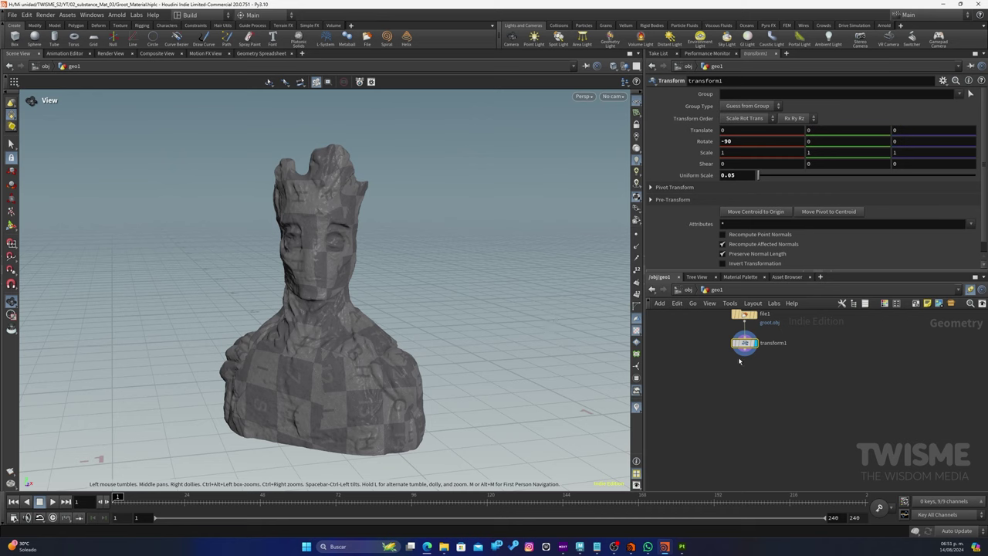
Add a Quad Remesh node below transform1 and display its result.
left_click_drag(743, 357, 745, 386)
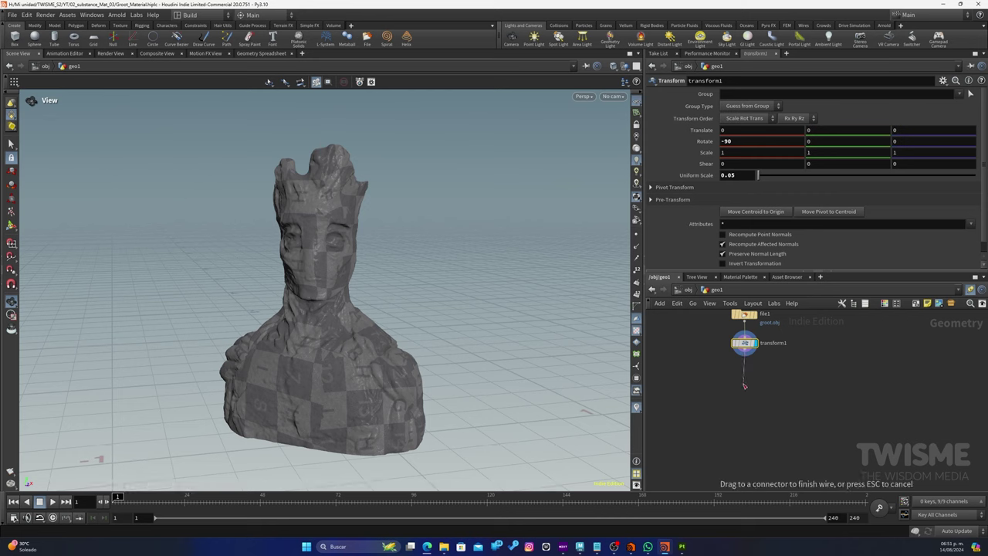
left_click(745, 386)
type("quad")
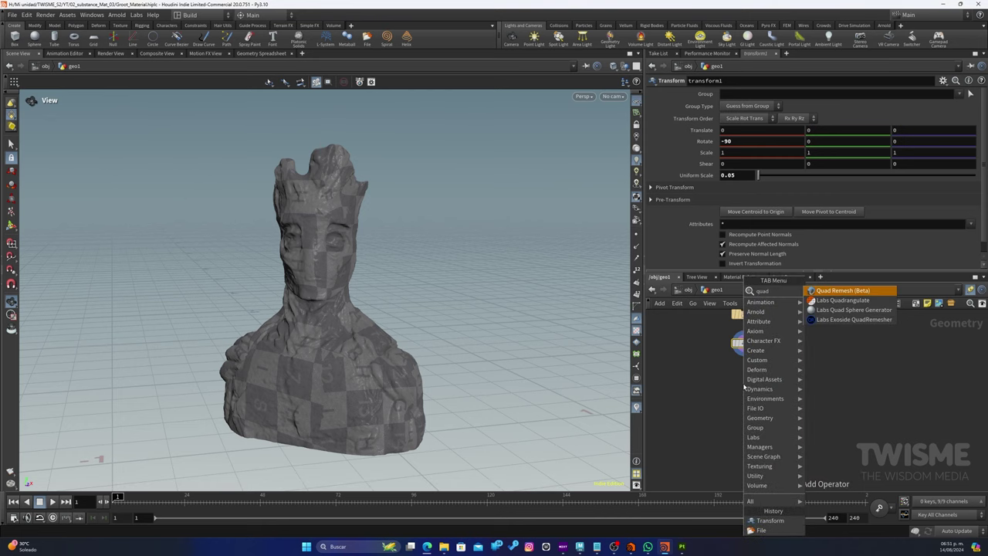
key("Return")
left_click(743, 384)
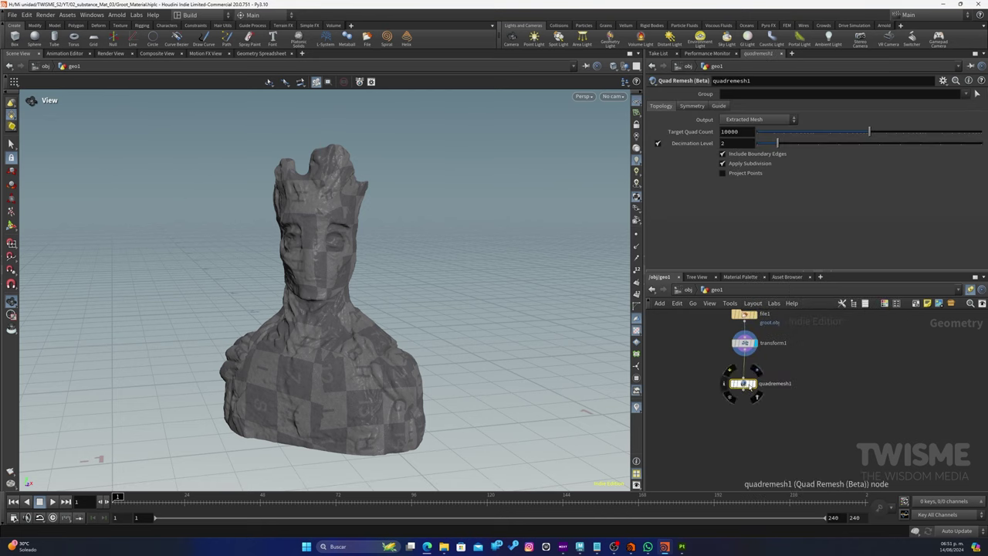
left_click(749, 384)
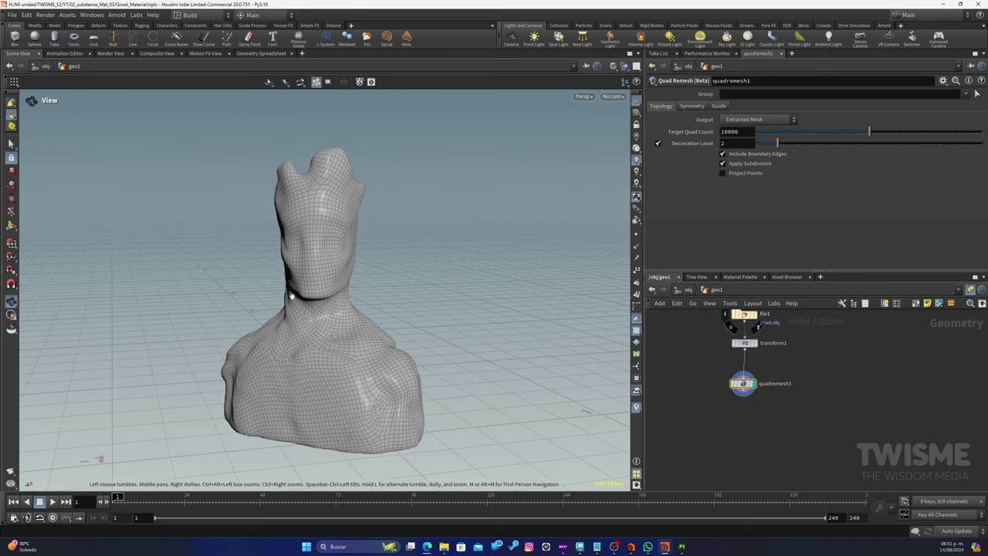
Set the Quad Remesh Target Quad Count to 150000 and inspect the head.
scroll(291, 296, "up", 5)
left_click_drag(397, 293, 574, 133)
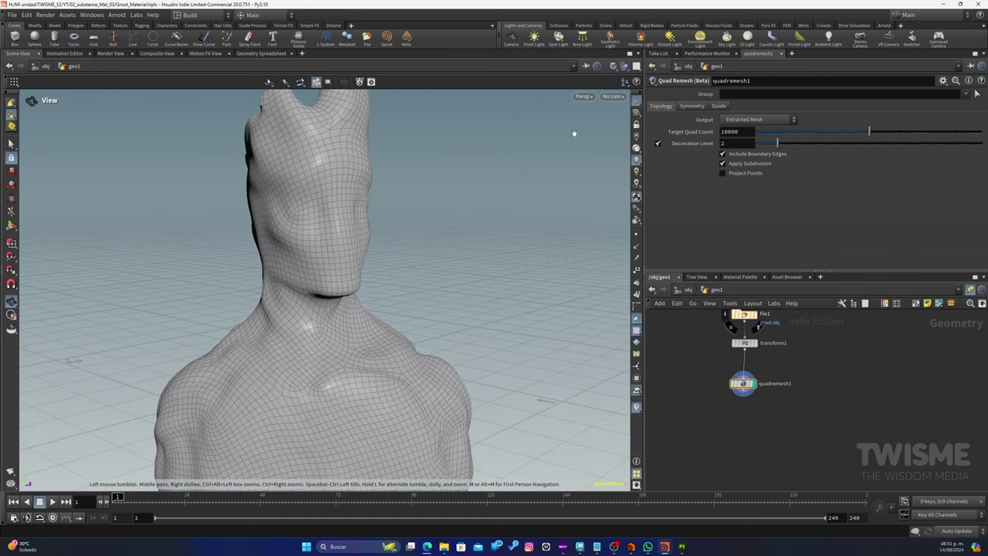
double_click(746, 131)
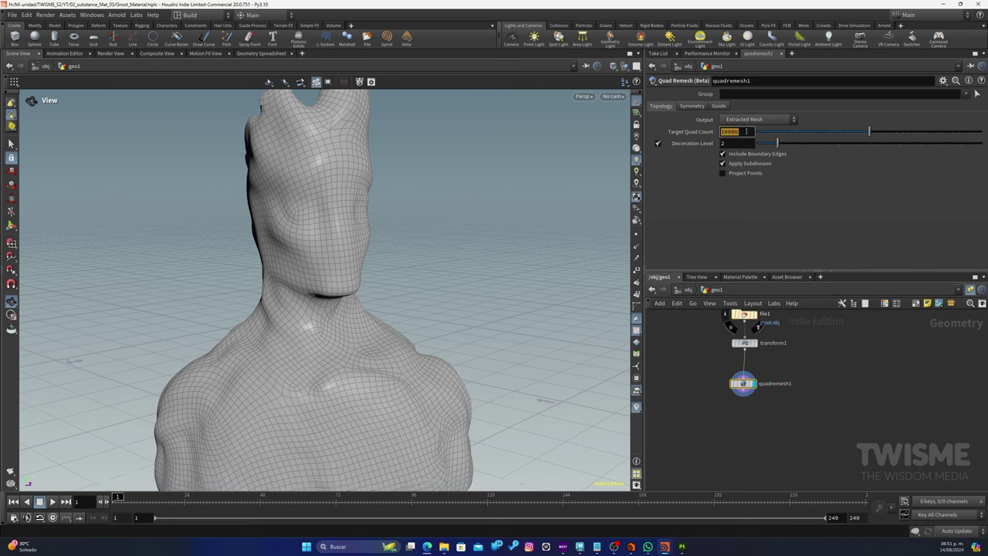
type("15")
key("Return")
mouse_move(558, 247)
left_mouse_down()
mouse_move(323, 294)
mouse_move(507, 279)
mouse_move(393, 287)
mouse_move(534, 316)
left_mouse_up()
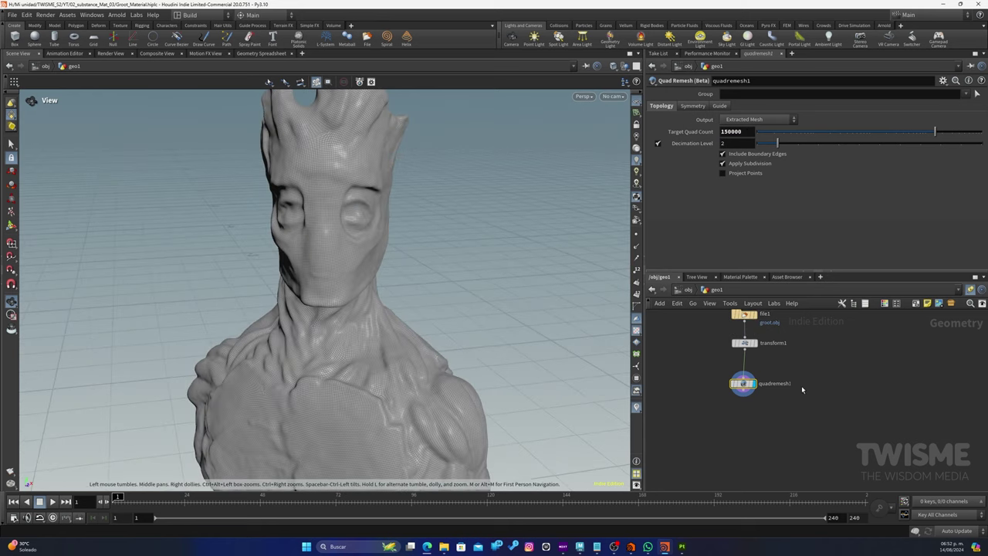
middle_click_drag(772, 435, 772, 397)
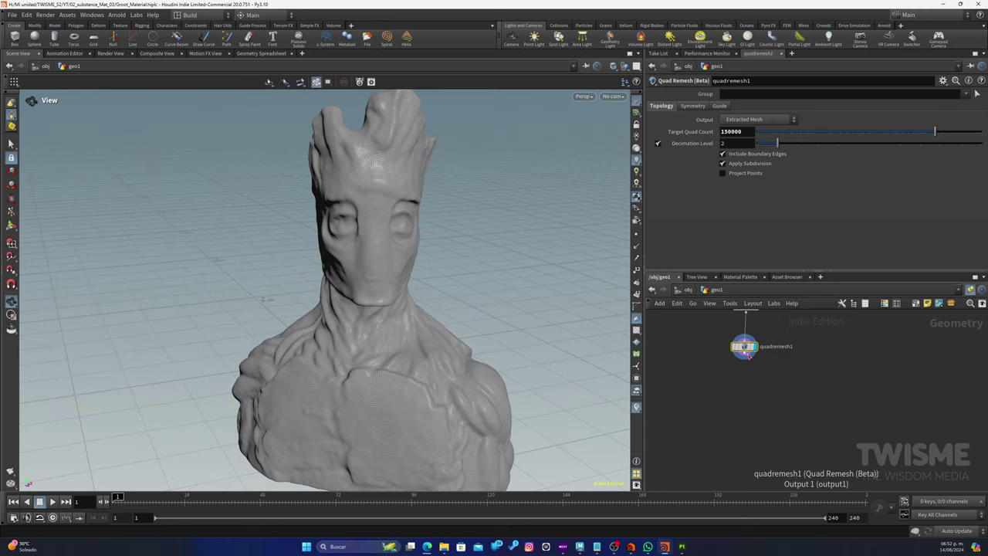
Add transform2 below quadremesh1 with Uniform Scale 0.05 and Invert Transformation enabled.
left_click_drag(748, 354, 745, 384)
type("trans")
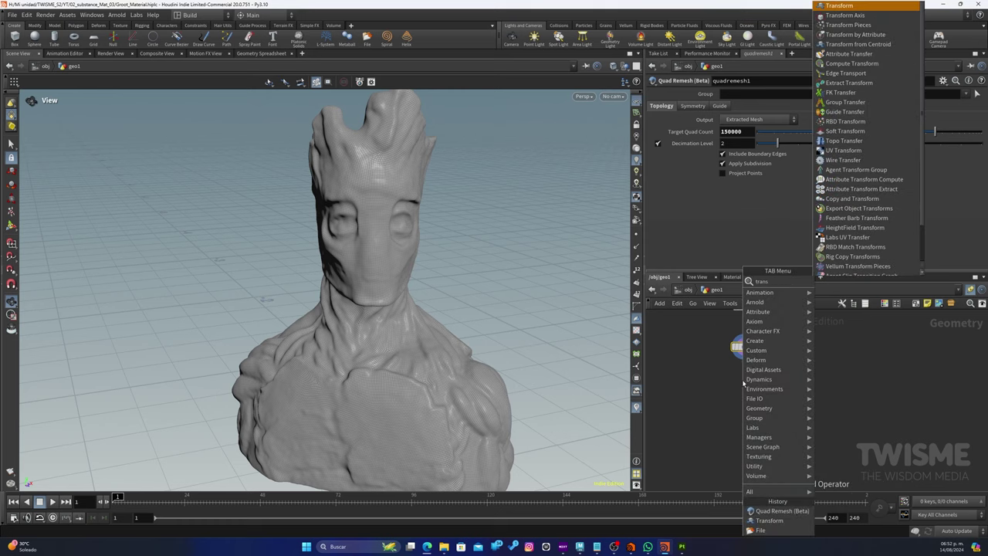
key("Return")
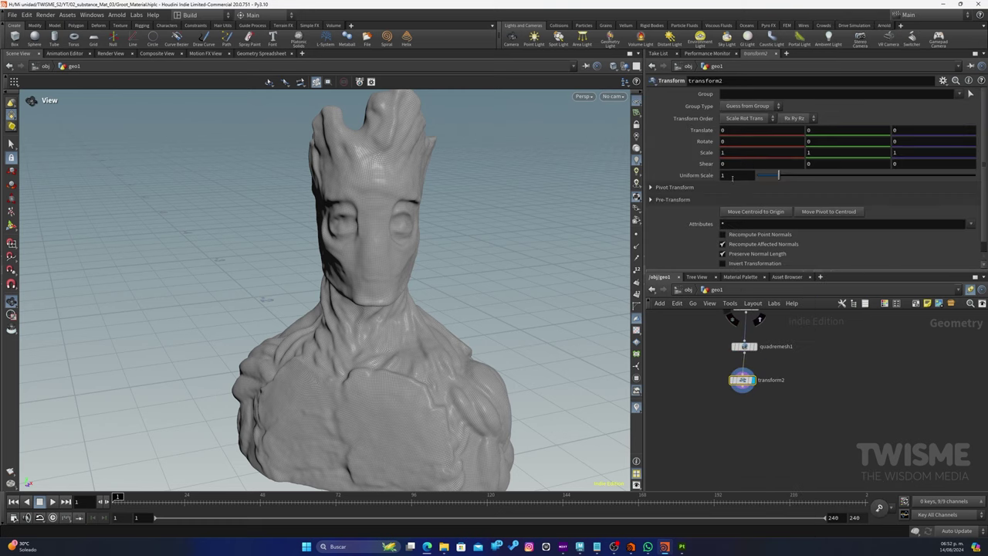
double_click(732, 176)
type("0.05")
key("Return")
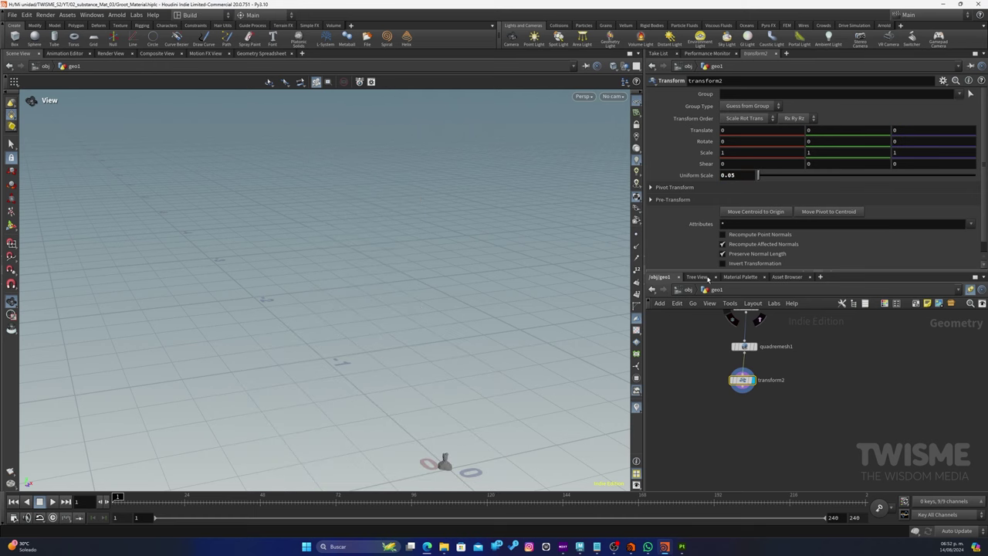
left_click(722, 263)
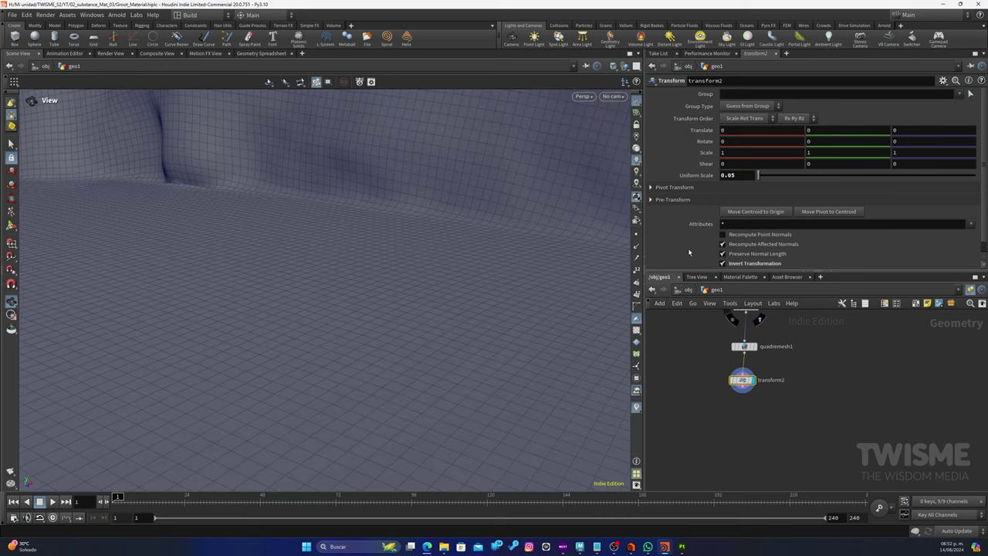
key("f")
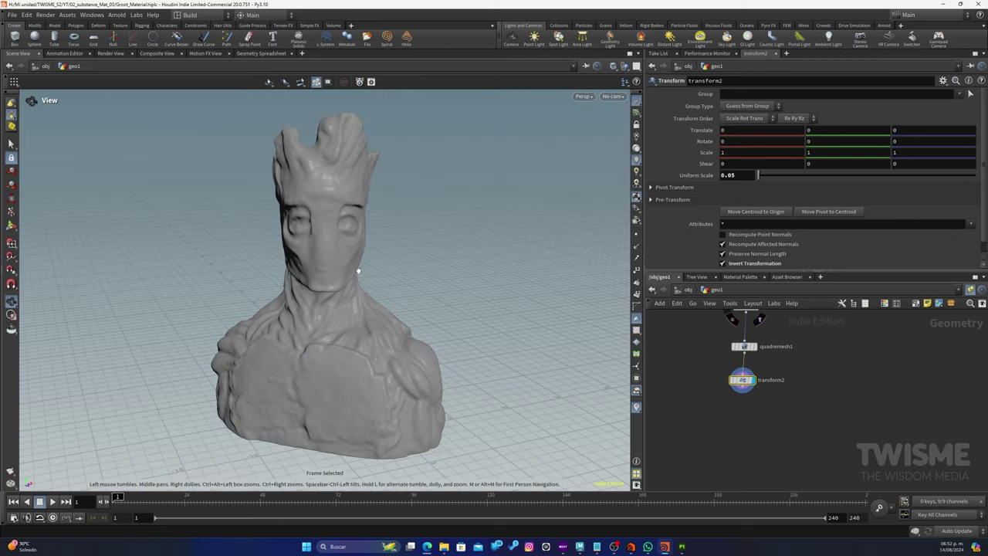
mouse_move(358, 270)
left_mouse_down()
mouse_move(286, 247)
mouse_move(334, 240)
left_mouse_up()
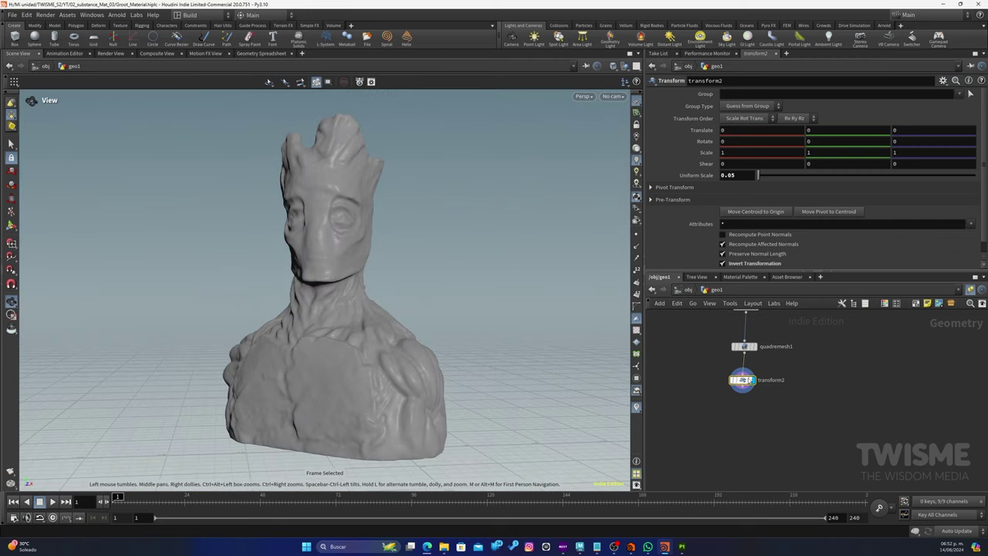
Connect a ROP Alembic Output node below transform2.
left_click(742, 392)
left_click(747, 416)
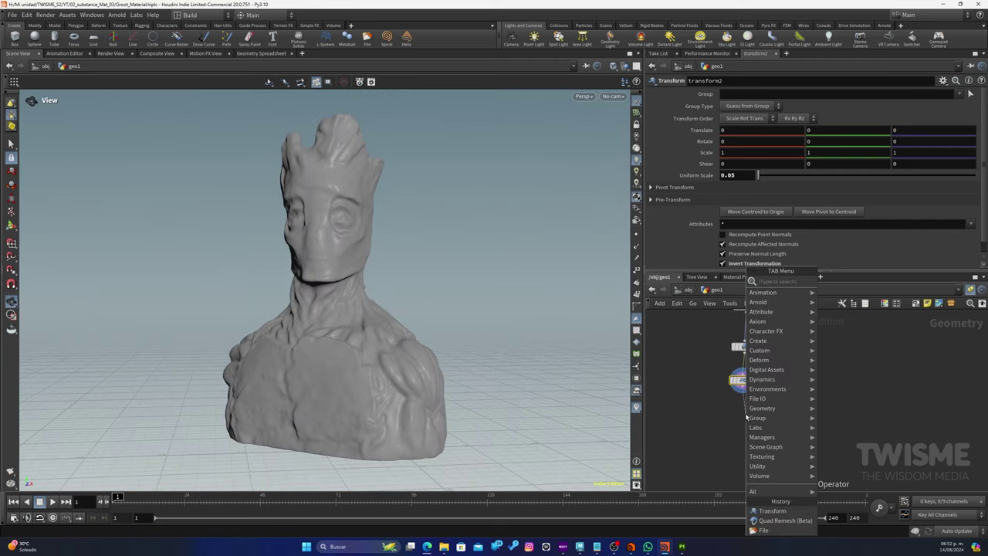
type("rop")
key("Down")
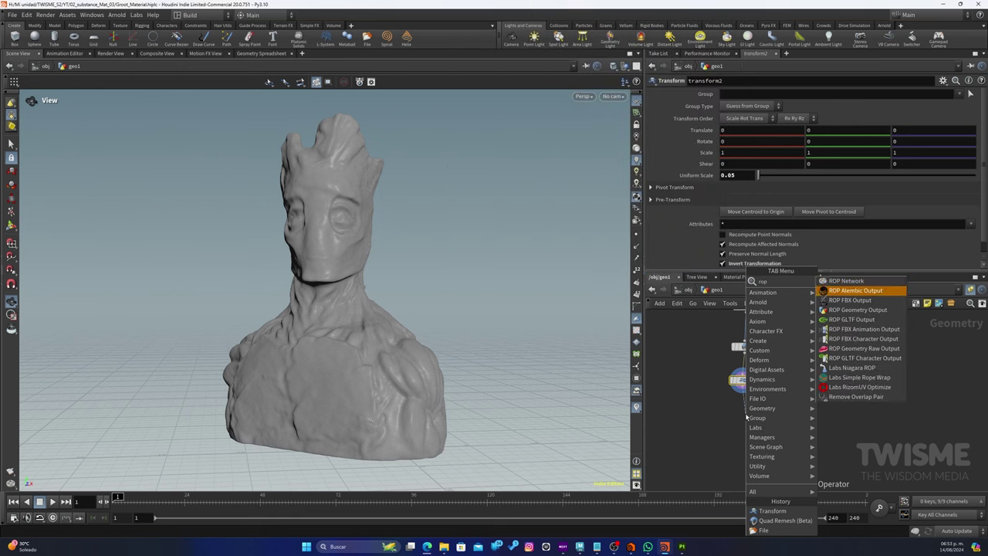
key("Return")
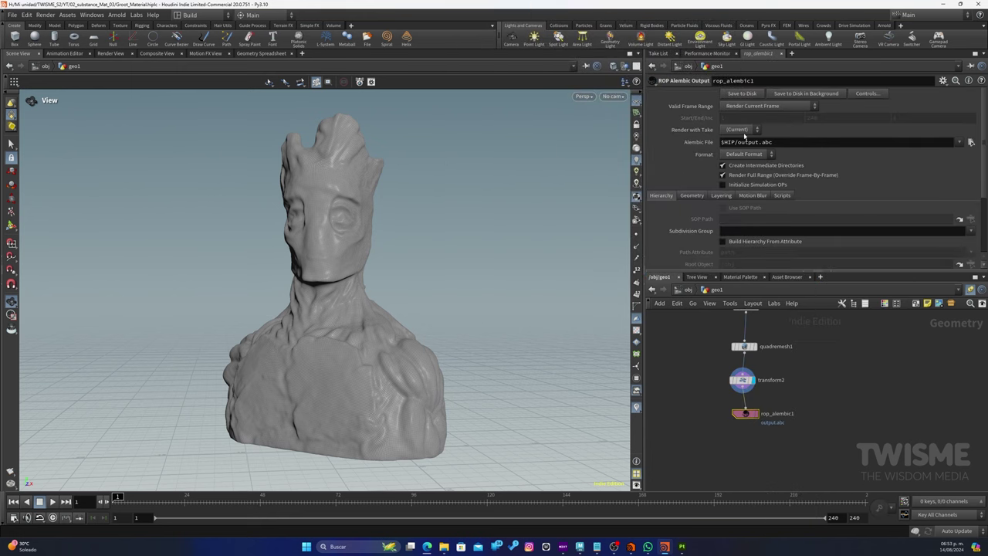
Set the Alembic file to $HIP/export/grootRemesh.abc and save it to disk.
left_click(732, 142)
type("/")
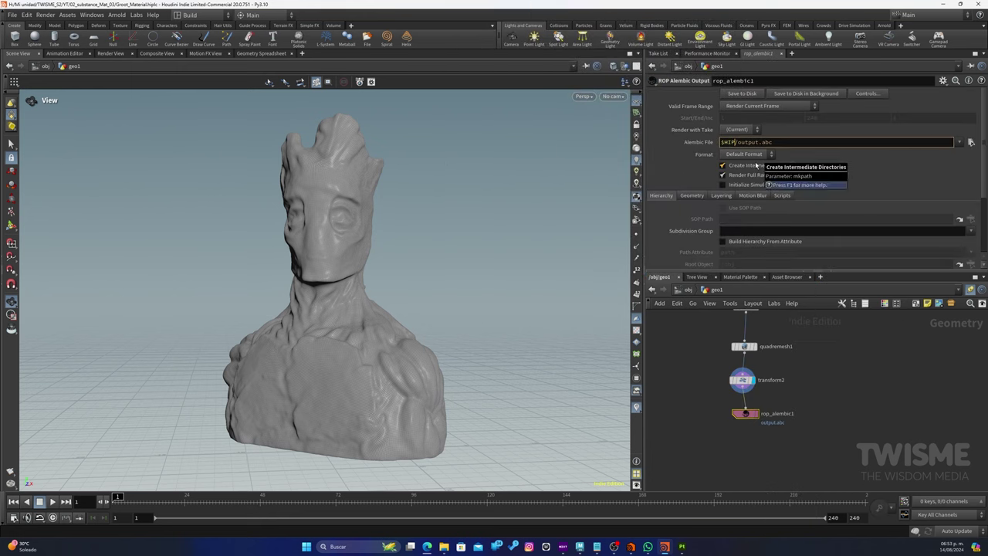
type("export/")
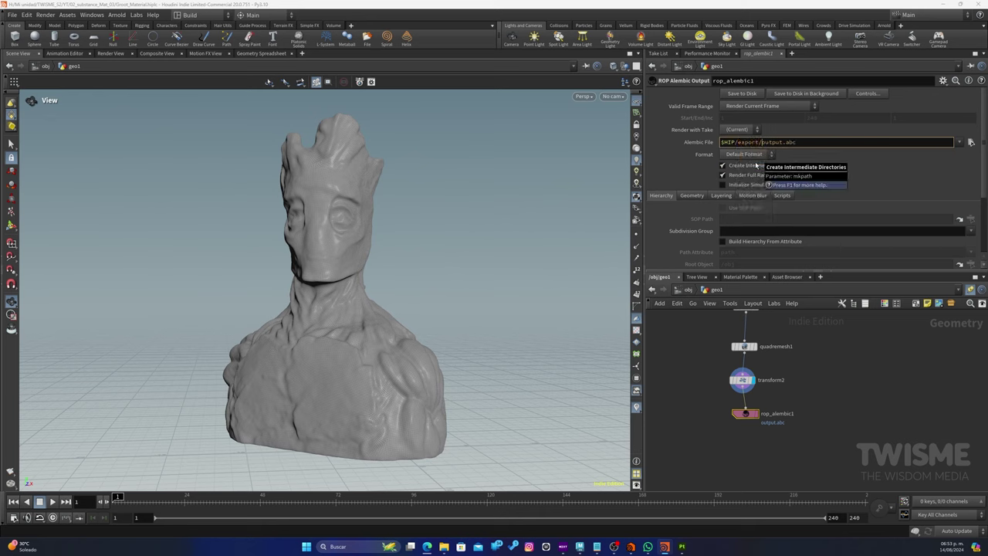
key("Delete")
key("Delete")
key("Delete")
key("Delete")
key("Delete")
key("Delete")
type("groot")
type("Reme")
type("sh")
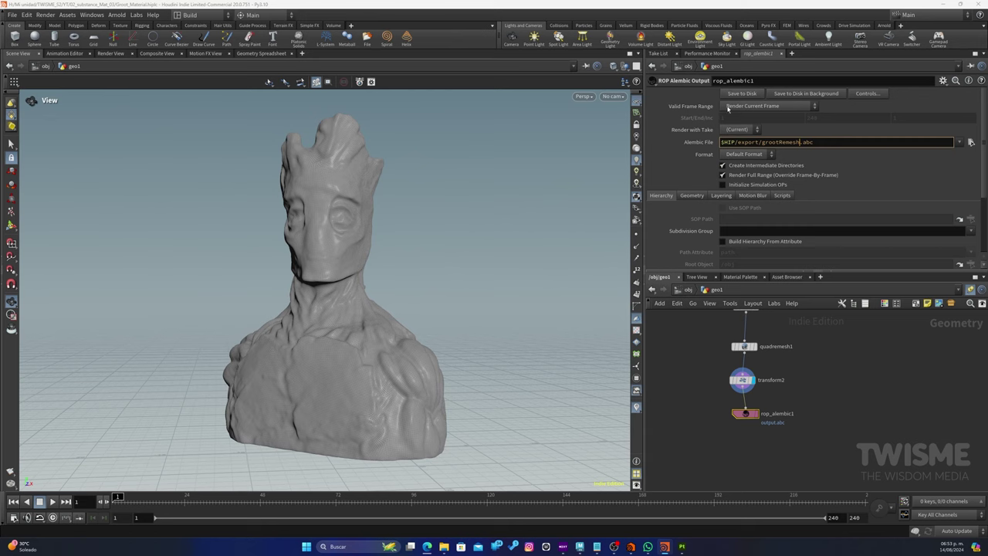
left_click(735, 93)
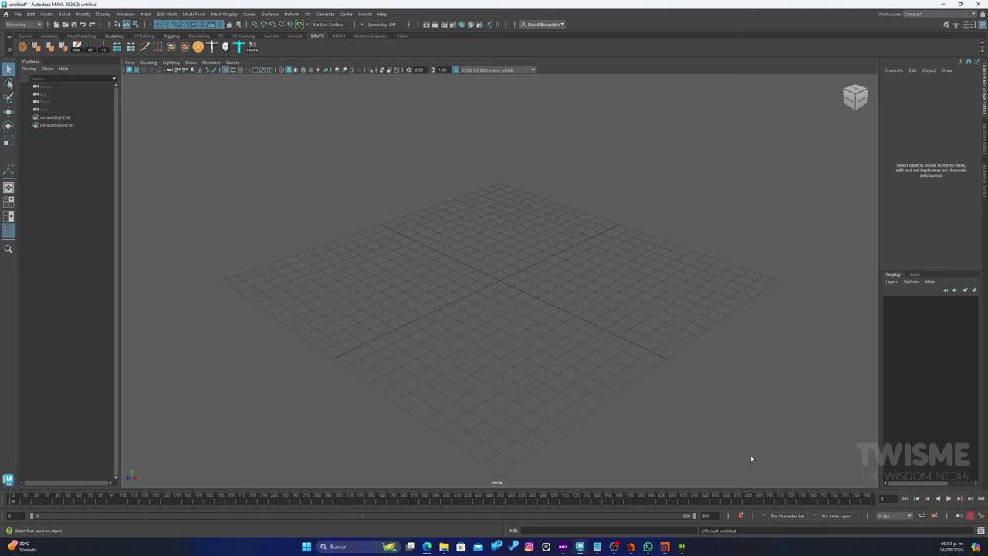
Import grootRemesh.abc from the 02_substance_Mat_03 export folder as an Alembic cache.
left_click(346, 14)
mouse_move(362, 29)
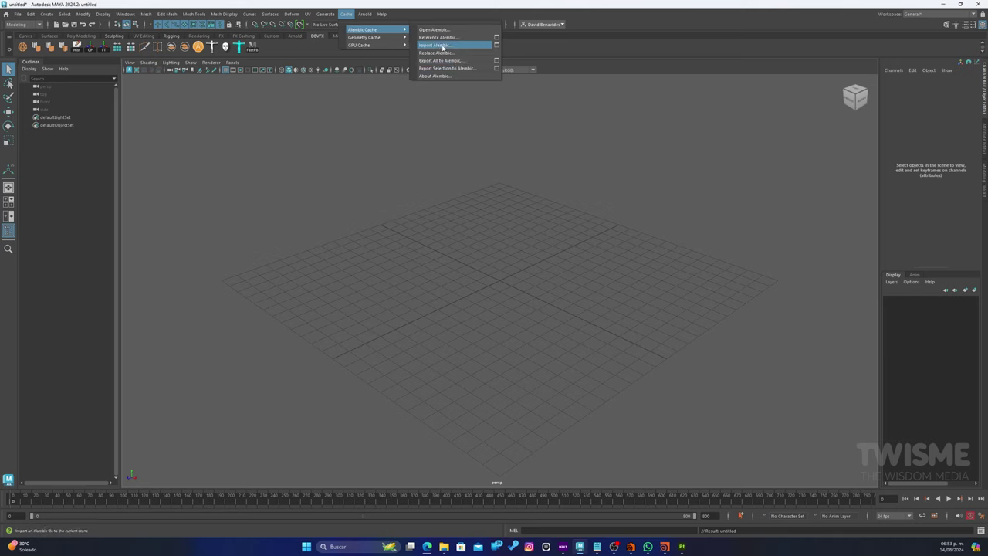
left_click(440, 45)
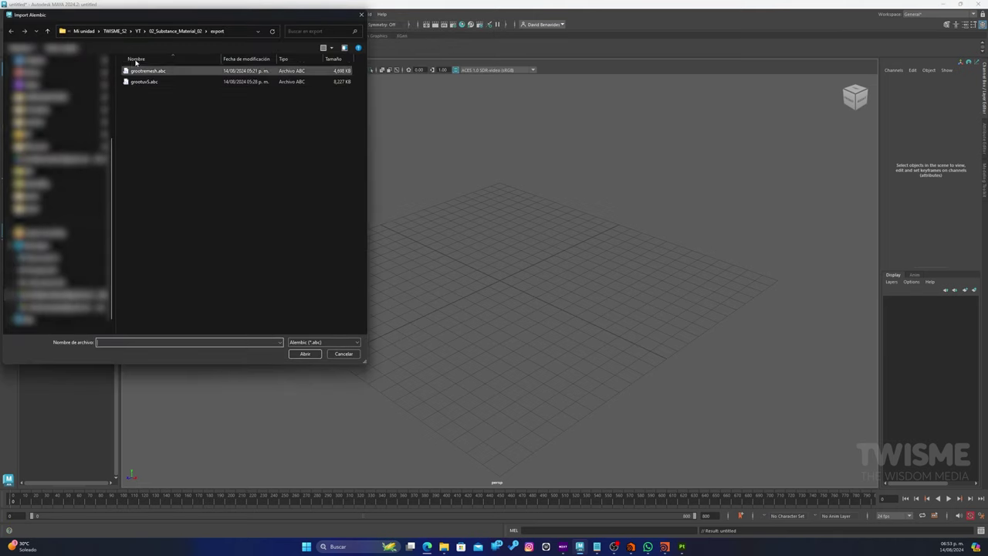
left_click(144, 31)
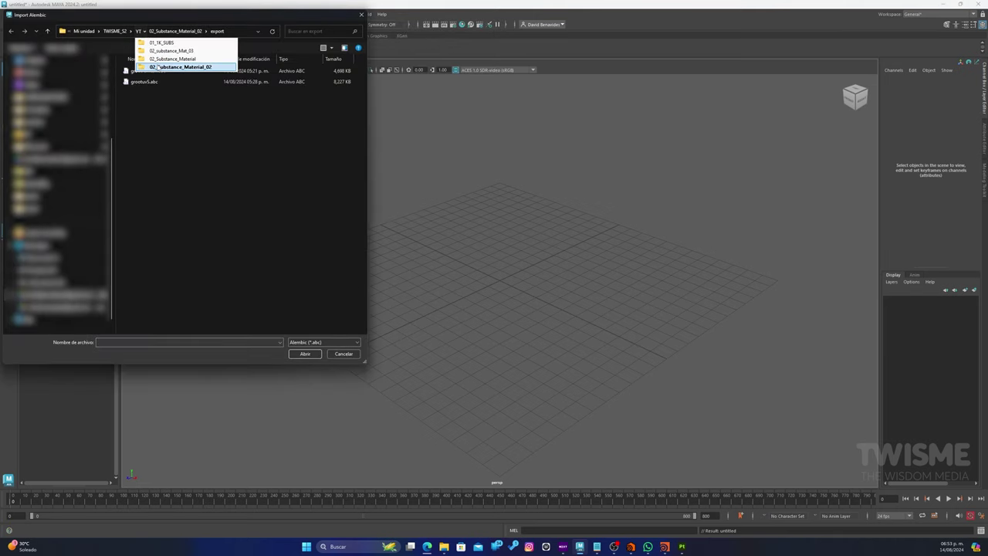
left_click(162, 50)
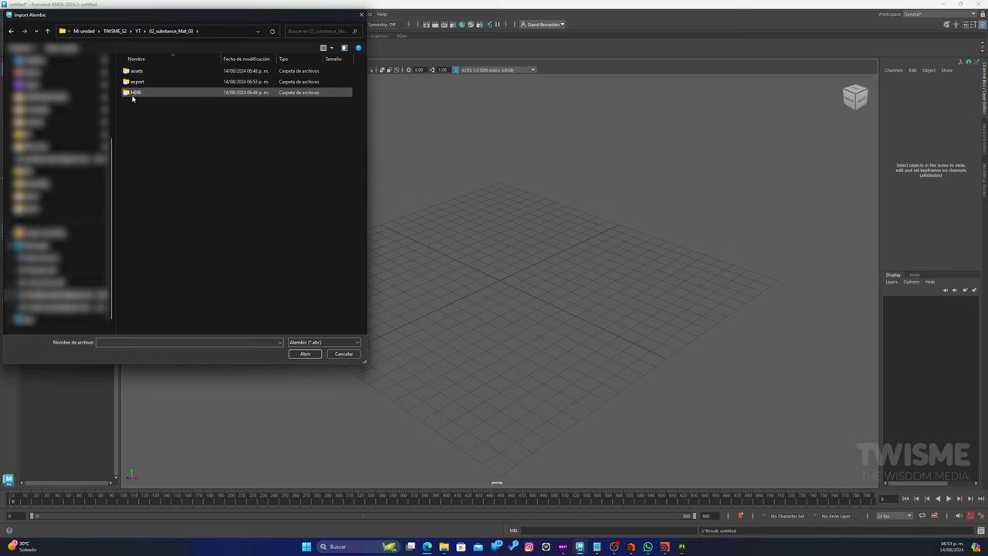
double_click(137, 81)
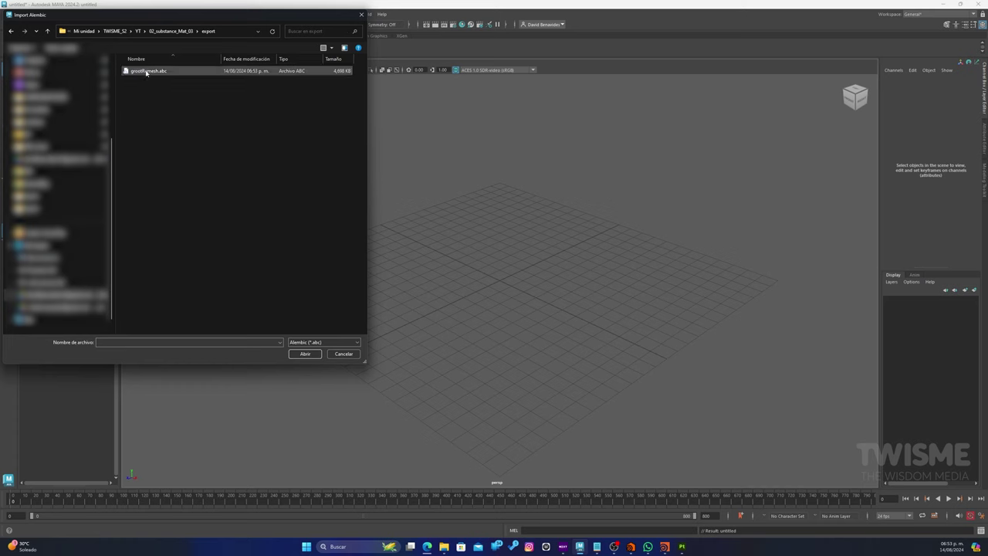
left_click(147, 71)
left_click(303, 355)
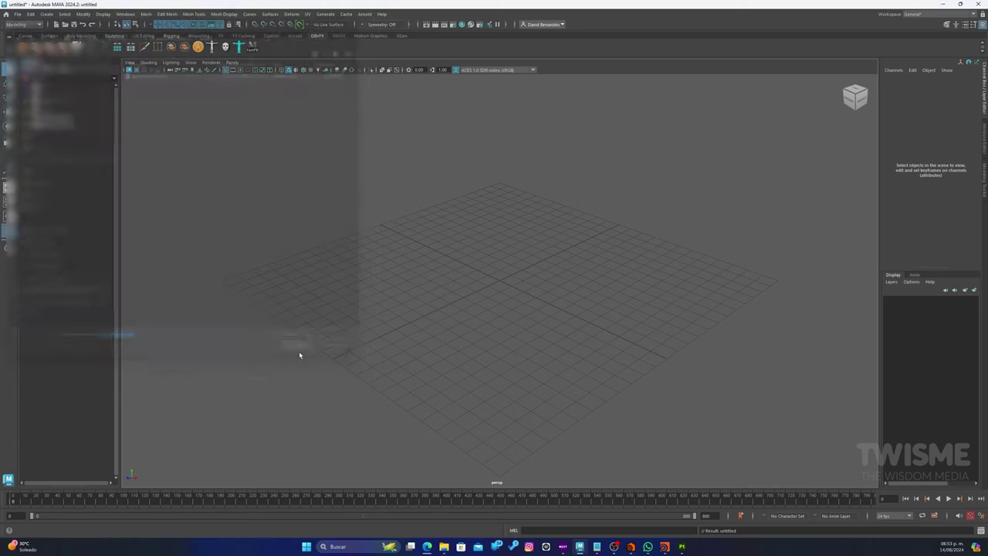
Frame and select the imported geo1 mesh for UV editing.
scroll(568, 203, "up", 3)
middle_click_drag(567, 203, 595, 373, "alt")
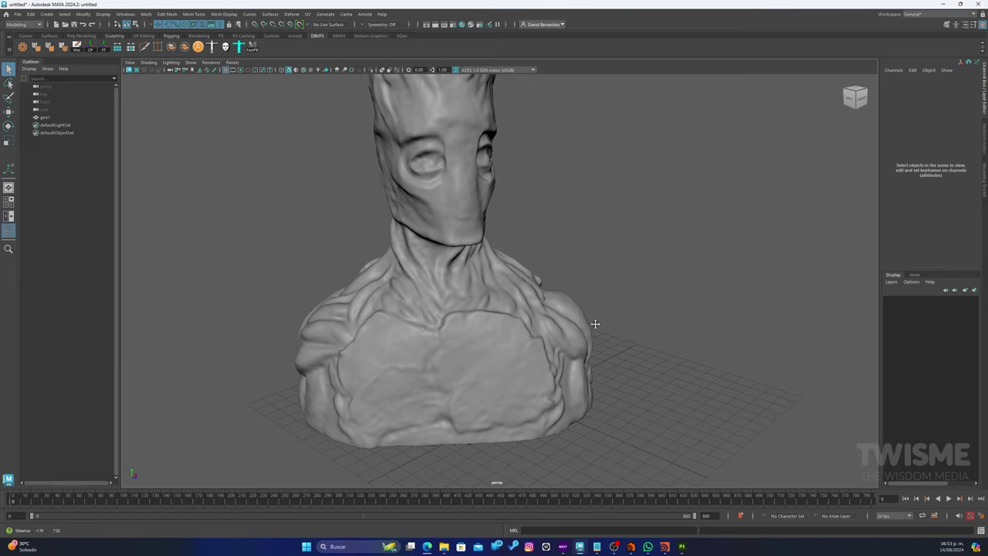
scroll(594, 373, "down", 3)
left_click_drag(595, 373, 479, 356, "alt")
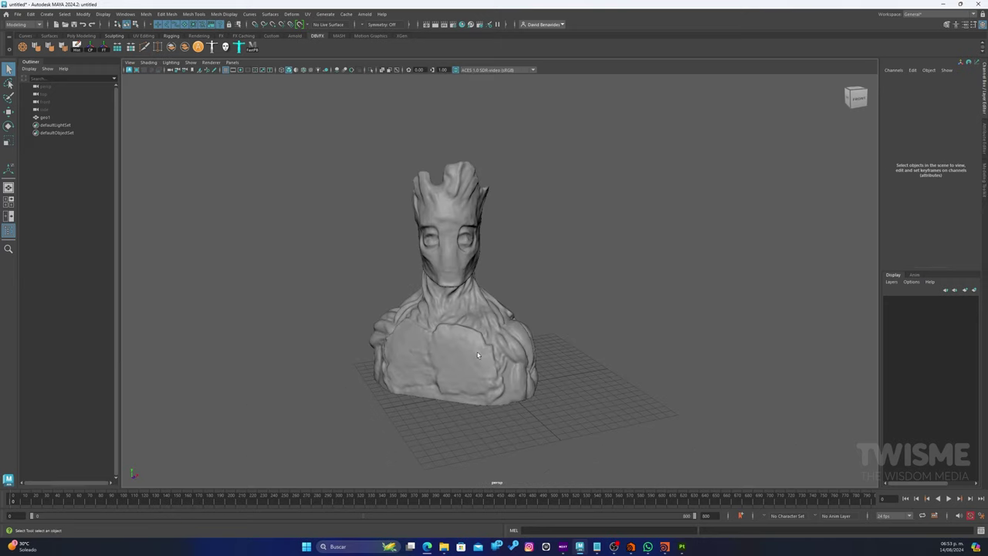
left_click(465, 345)
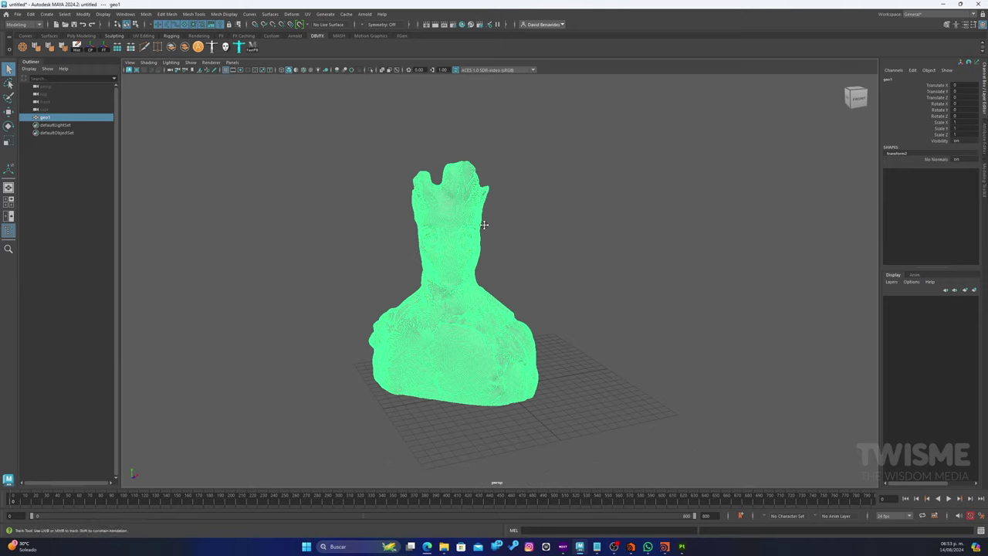
middle_click_drag(359, 300, 315, 300, "alt")
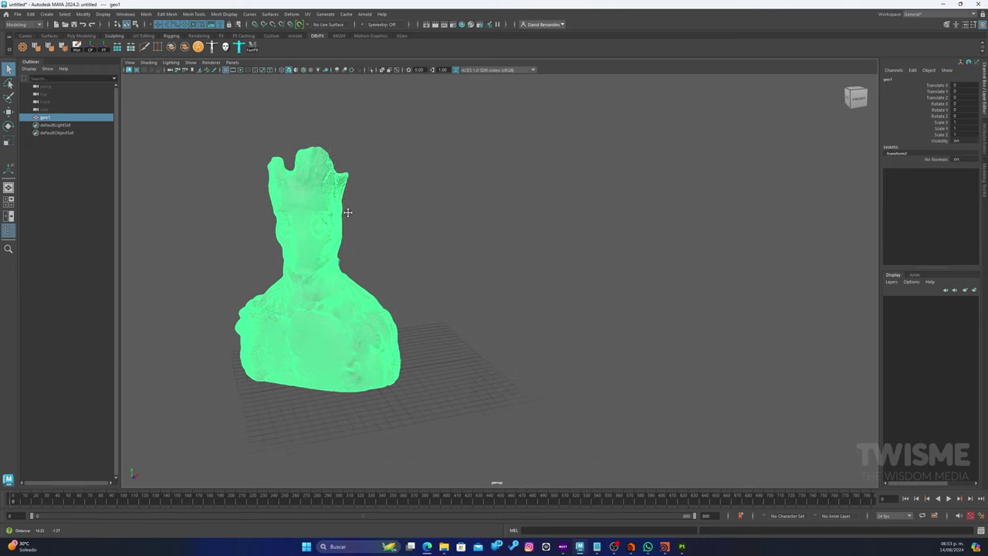
left_click(307, 13)
Open the UV Editor for geo1 and zoom in on its UVs.
left_click(322, 31)
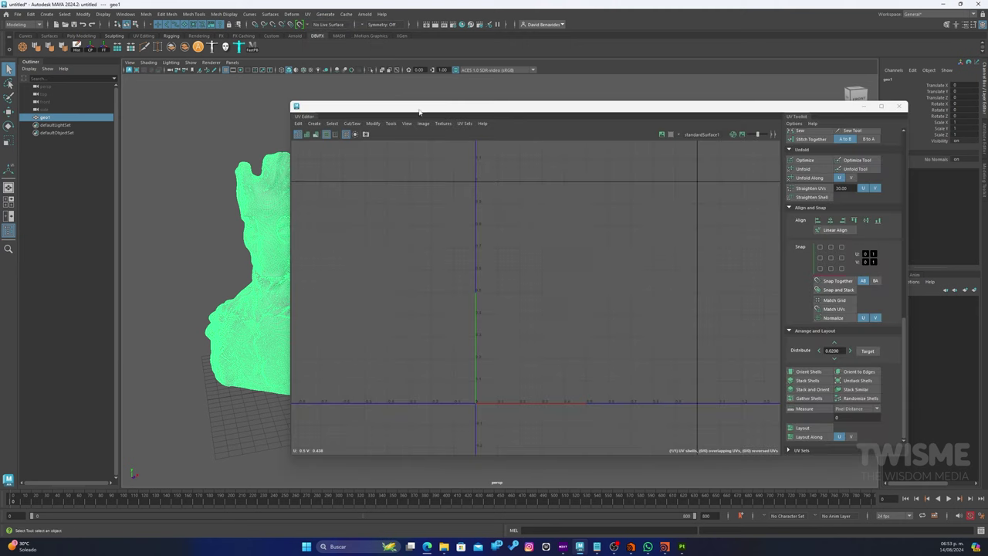
scroll(797, 225, "up", 2)
scroll(797, 225, "up", 2)
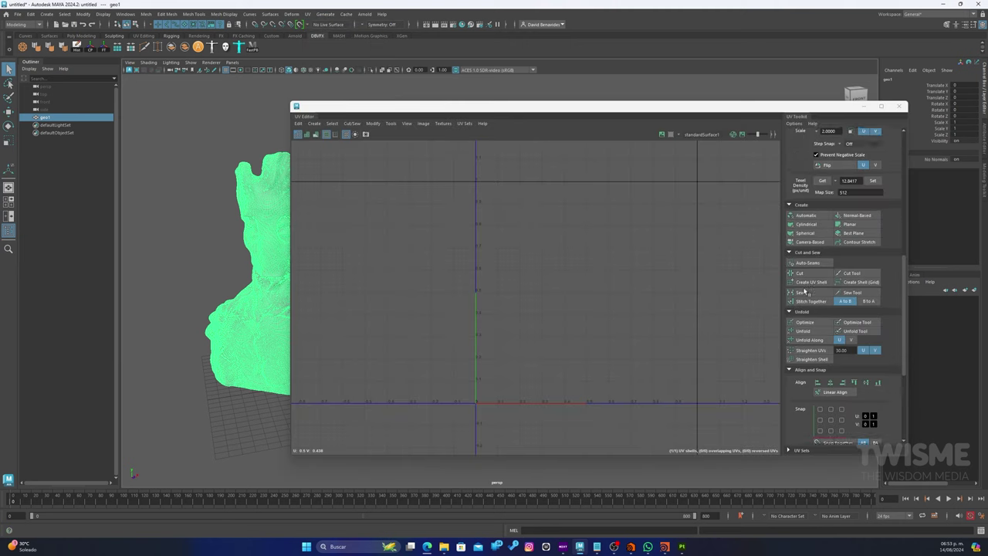
scroll(797, 224, "up", 2)
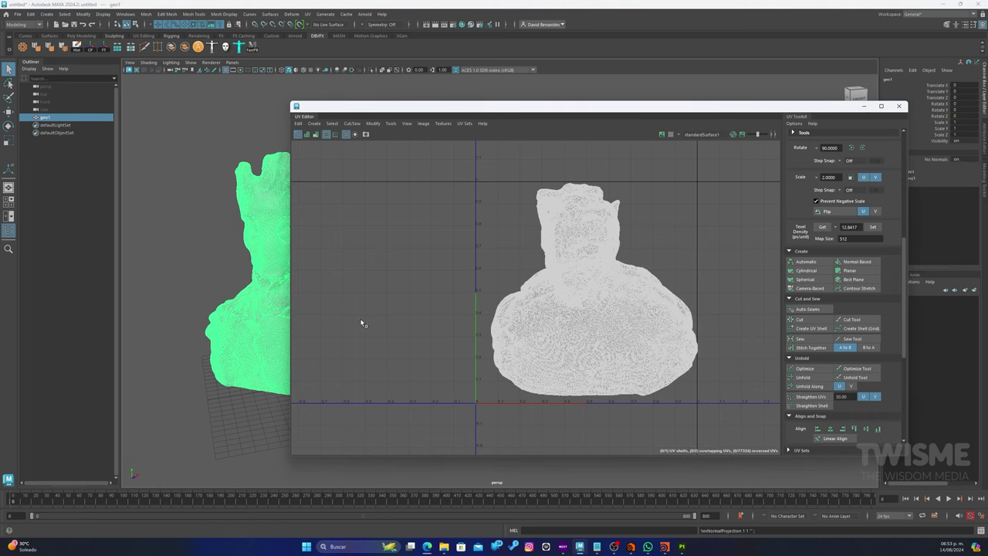
Switch the bust to component mode and select an edge near the neck.
right_click(253, 316)
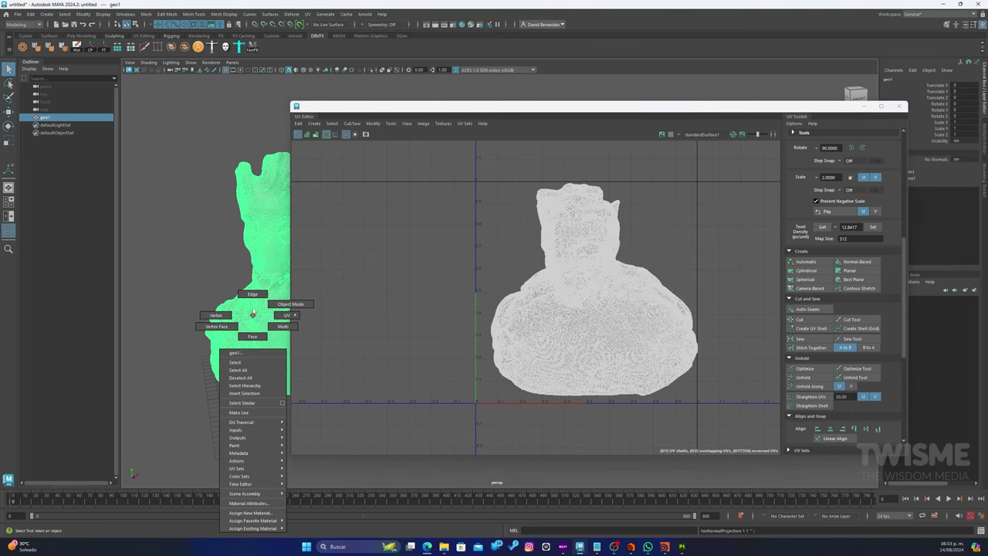
left_click(241, 315)
mouse_move(249, 275)
left_mouse_down("alt")
mouse_move(299, 270)
mouse_move(146, 291)
left_mouse_up("alt")
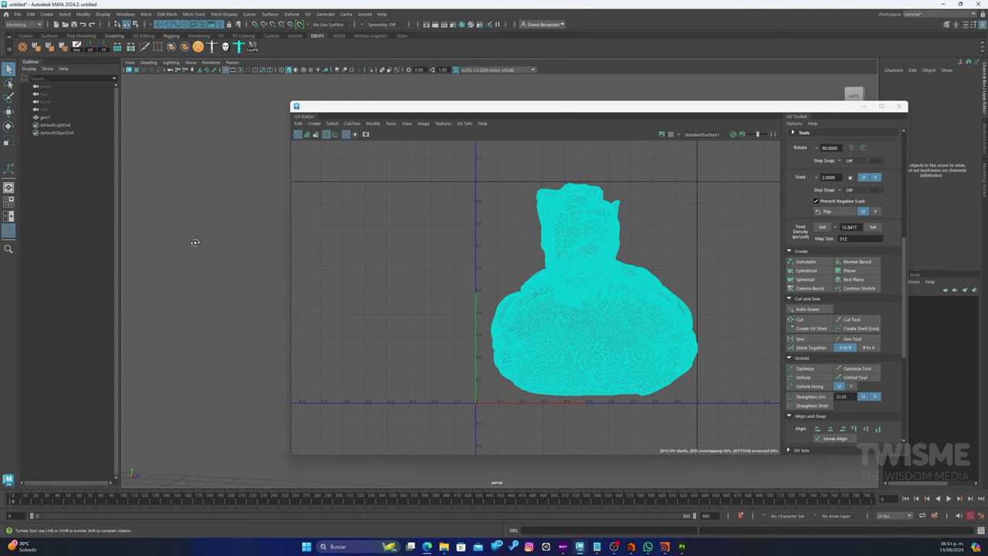
mouse_move(205, 239)
right_mouse_down("alt")
mouse_move(429, 325)
mouse_move(330, 331)
right_mouse_up("alt")
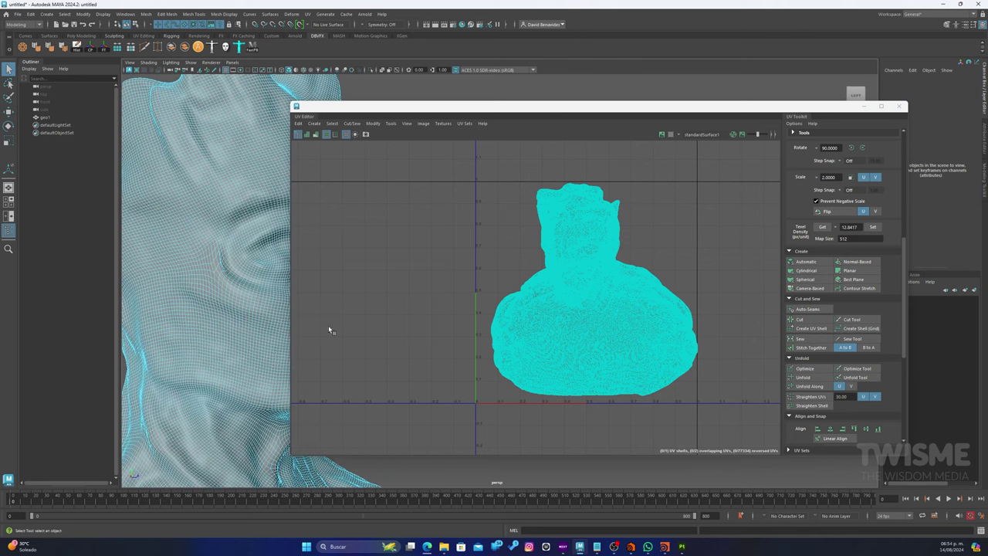
left_click(148, 337)
key("f")
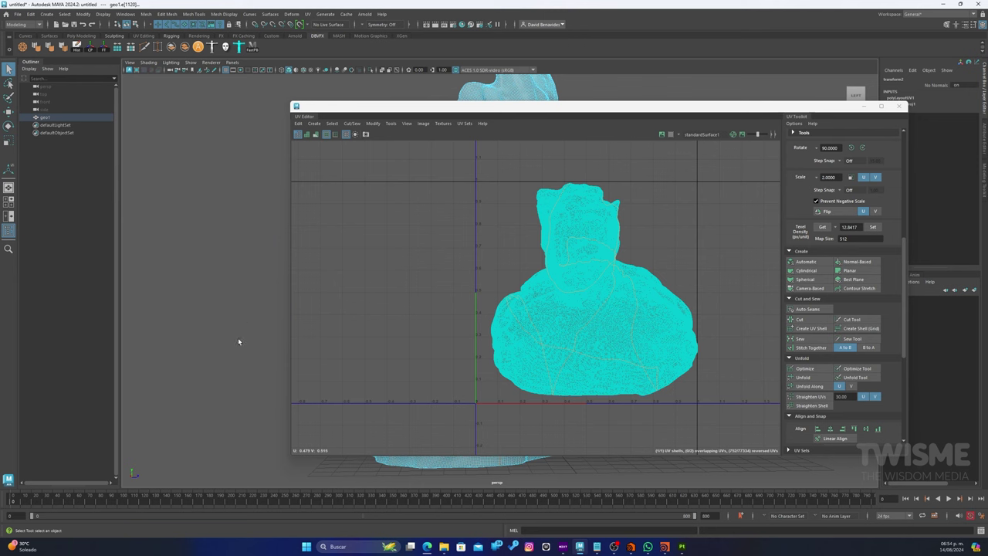
left_click_drag(536, 108, 468, 295)
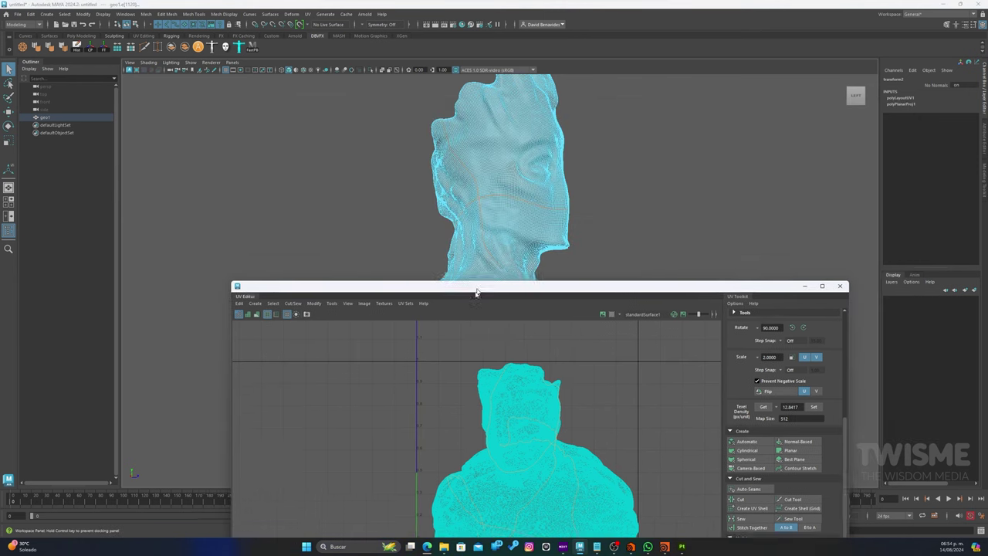
scroll(502, 230, "up", 3)
scroll(430, 193, "up", 4)
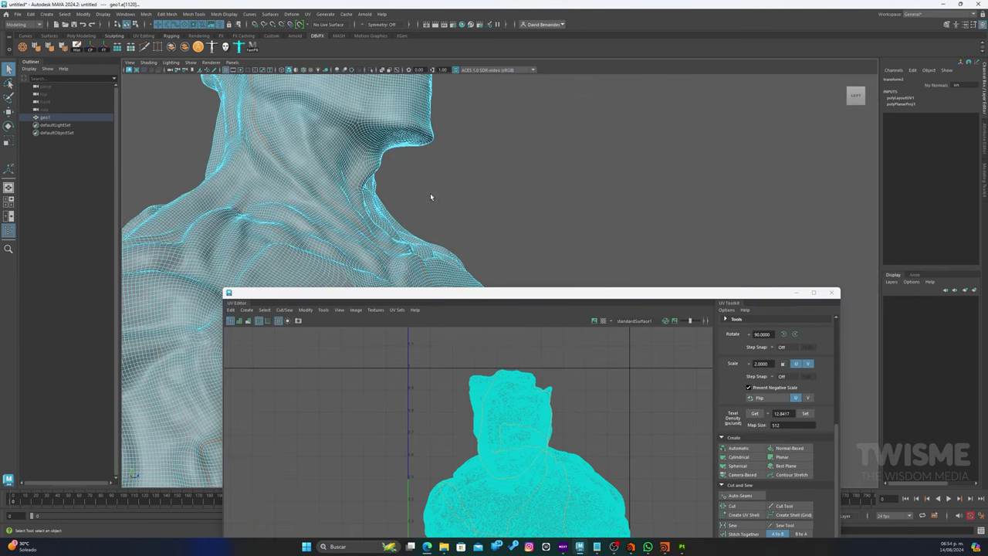
scroll(396, 143, "up", 2)
scroll(405, 194, "up", 2)
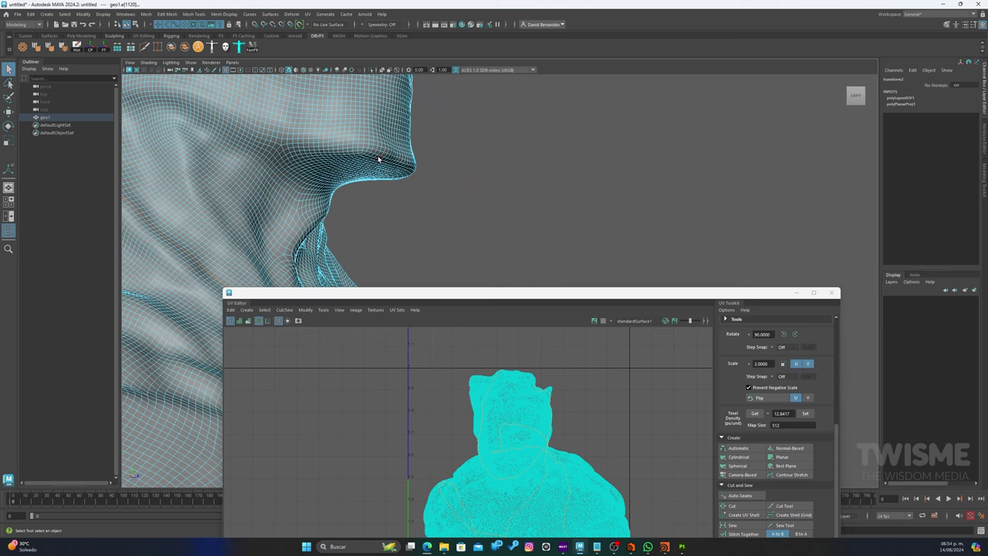
scroll(369, 149, "down", 5)
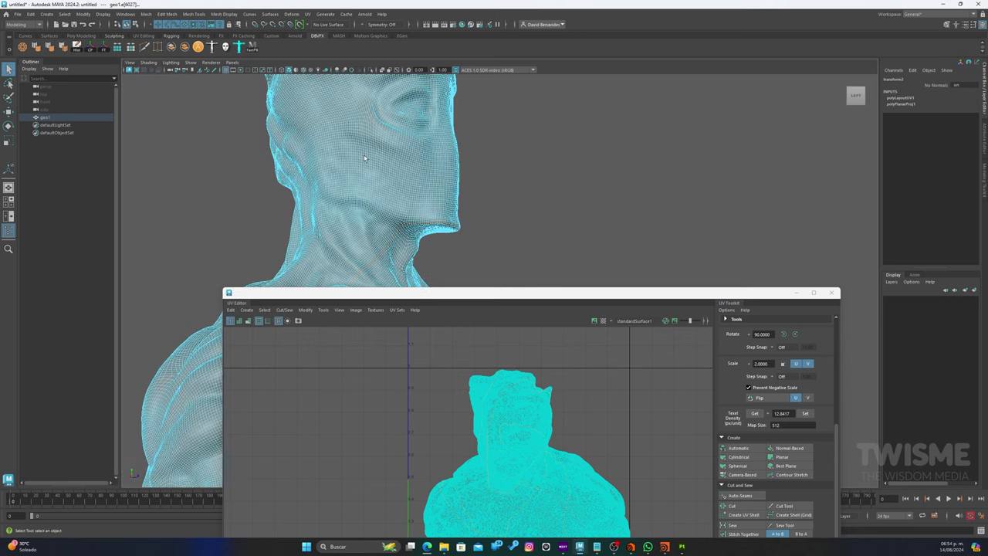
mouse_move(369, 149)
left_mouse_down("alt")
mouse_move(270, 172)
mouse_move(436, 160)
mouse_move(379, 160)
left_mouse_up("alt")
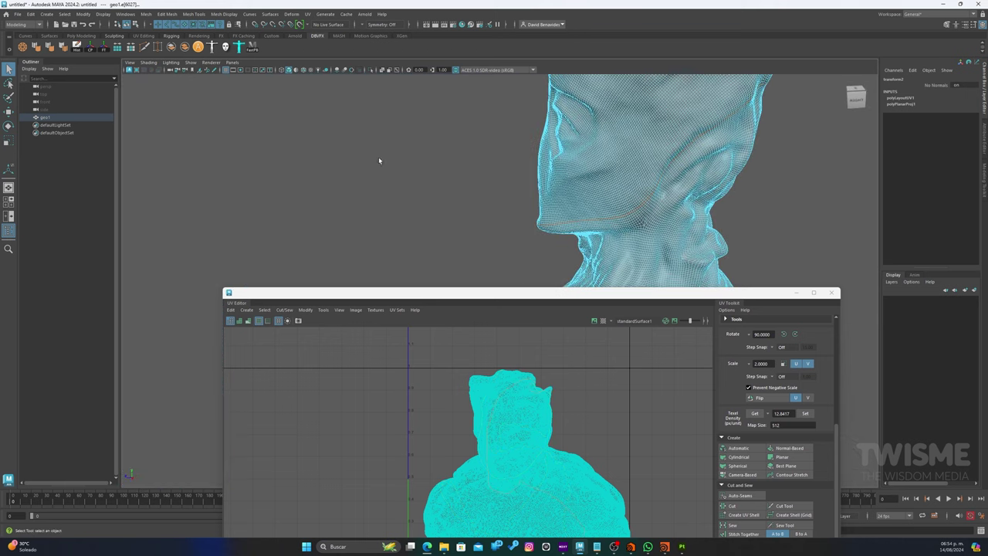
left_click_drag(496, 180, 622, 192, "alt")
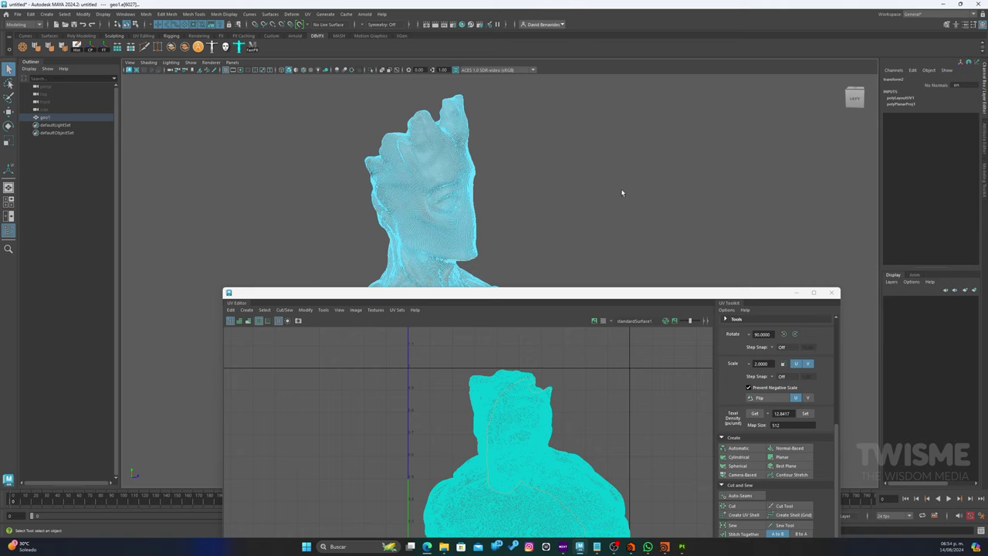
mouse_move(623, 192)
middle_mouse_down("alt")
mouse_move(595, 76)
mouse_move(480, 222)
middle_mouse_up("alt")
mouse_move(481, 223)
left_mouse_down("alt")
mouse_move(463, 220)
mouse_move(477, 215)
left_mouse_up("alt")
scroll(477, 215, "up", 5)
left_click_drag(466, 169, 463, 201, "alt")
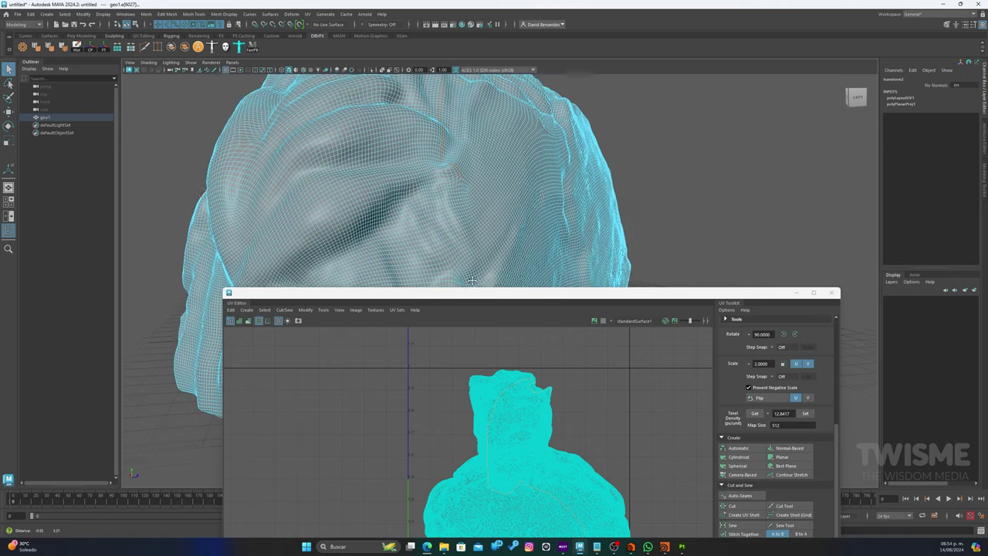
scroll(464, 201, "up", 3)
scroll(456, 181, "up", 1)
scroll(443, 181, "up", 1)
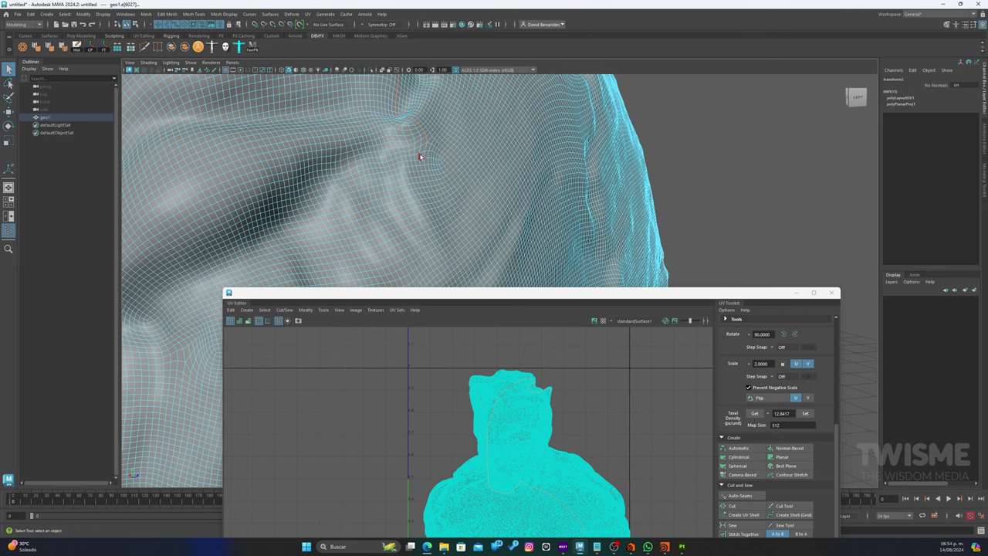
scroll(425, 146, "down", 3)
mouse_move(425, 146)
left_mouse_down("alt")
mouse_move(365, 178)
mouse_move(417, 157)
mouse_move(455, 125)
mouse_move(469, 150)
mouse_move(461, 154)
mouse_move(530, 196)
left_mouse_up("alt")
scroll(530, 198, "up", 2)
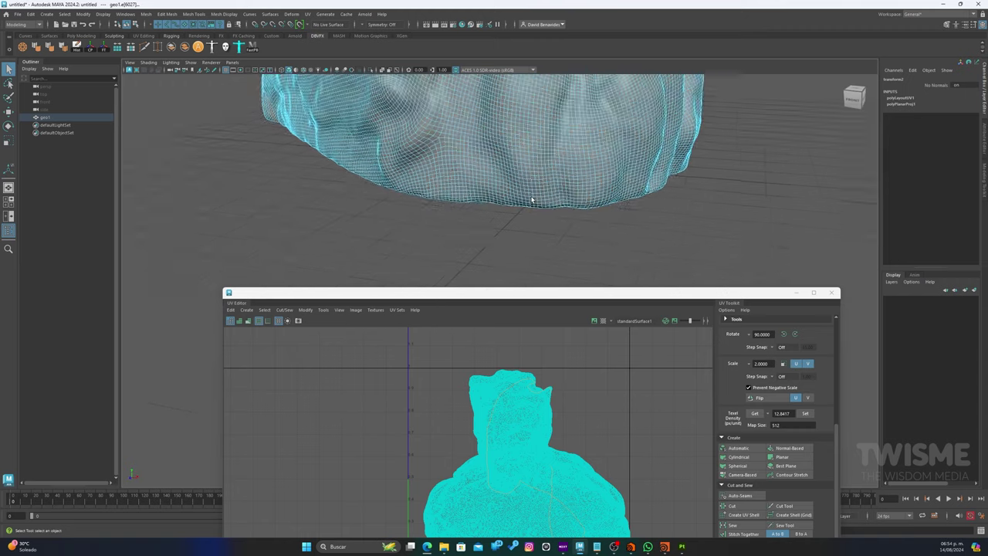
scroll(578, 136, "up", 3)
left_click_drag(525, 260, 508, 226, "alt")
scroll(497, 200, "up", 2)
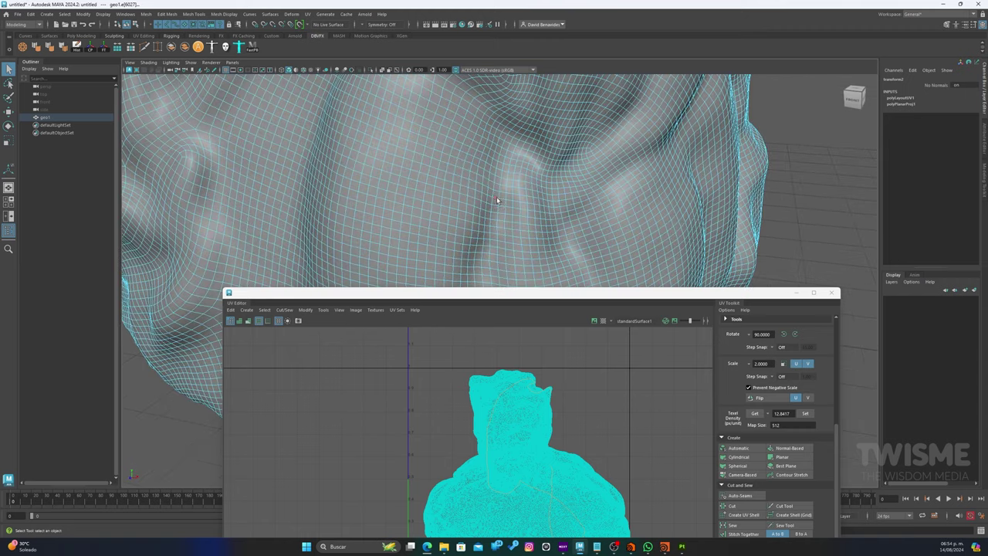
left_click_drag(496, 149, 456, 205, "alt")
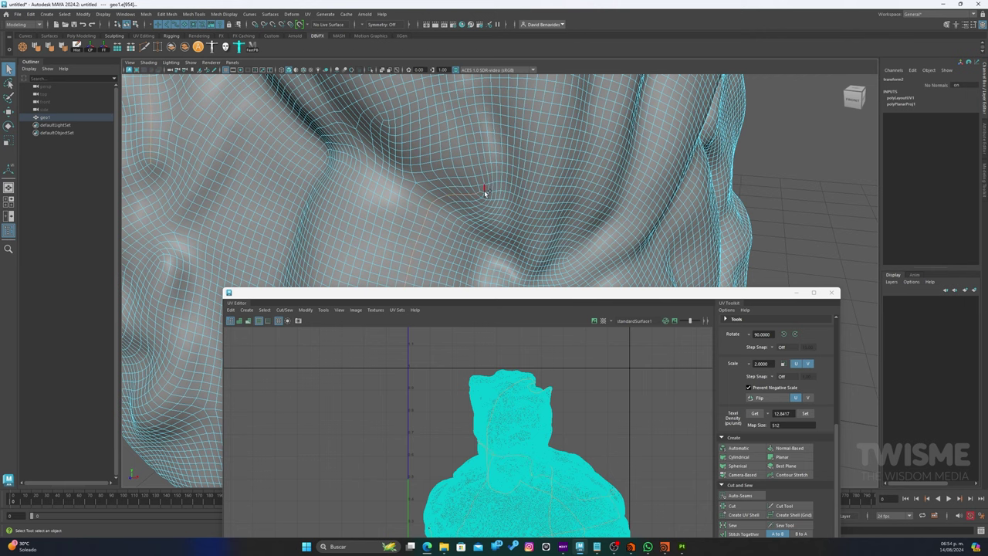
scroll(484, 192, "up", 3)
scroll(484, 191, "down", 1)
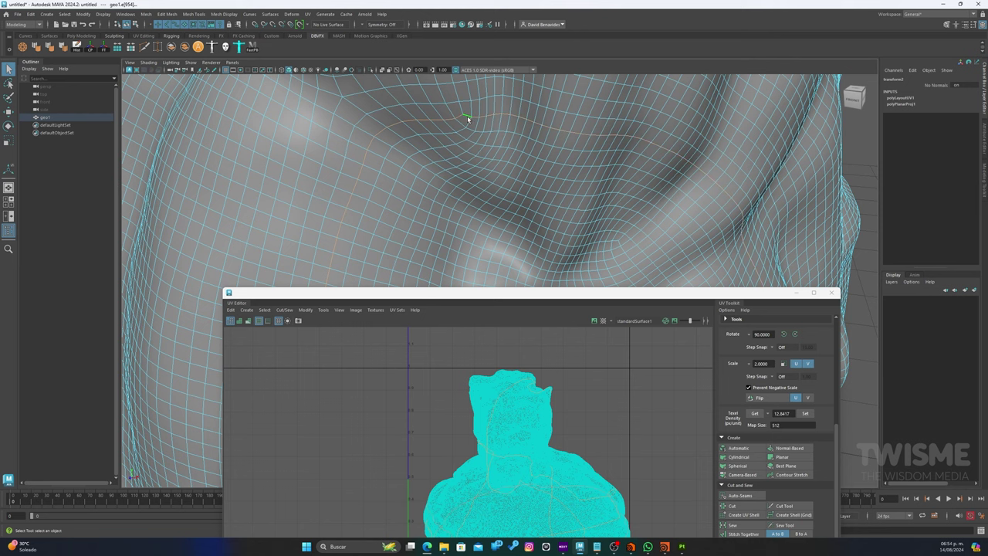
scroll(467, 118, "down", 5)
scroll(469, 123, "down", 2)
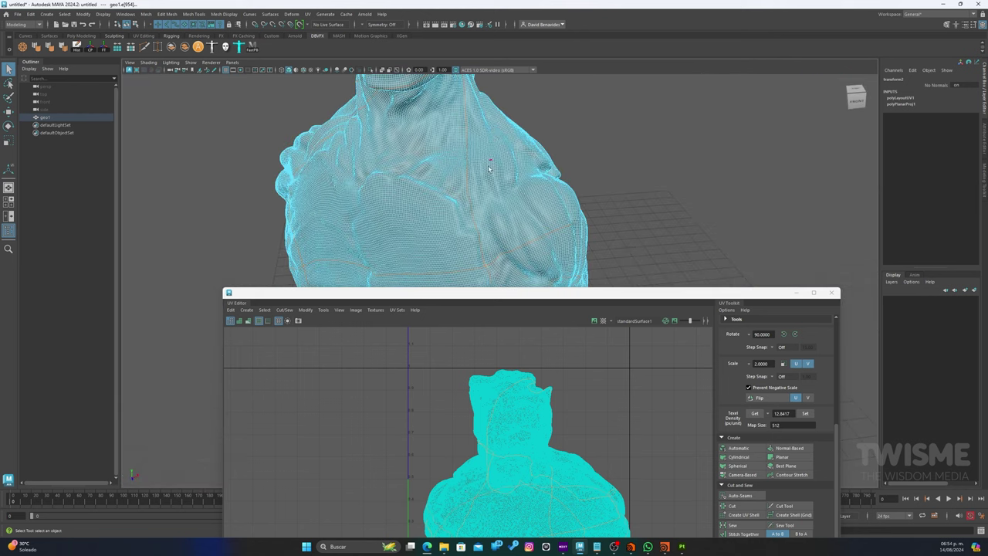
scroll(489, 167, "down", 2)
mouse_move(488, 168)
left_mouse_down("alt")
mouse_move(589, 152)
mouse_move(492, 146)
mouse_move(504, 187)
left_mouse_up("alt")
Cut geo1's UVs with Auto-Seams, select the whole shell, and unfold it.
left_click_drag(534, 293, 501, 182)
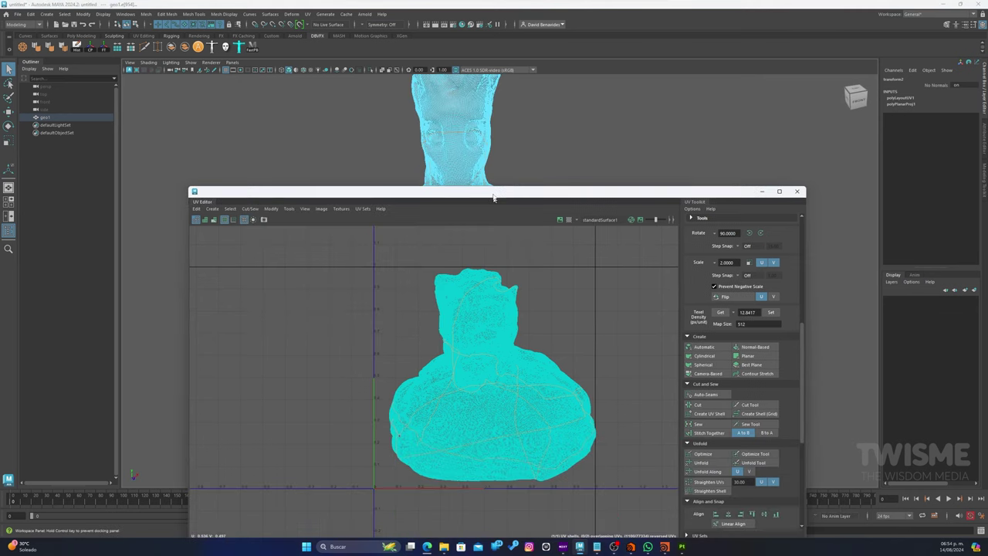
left_click(691, 384)
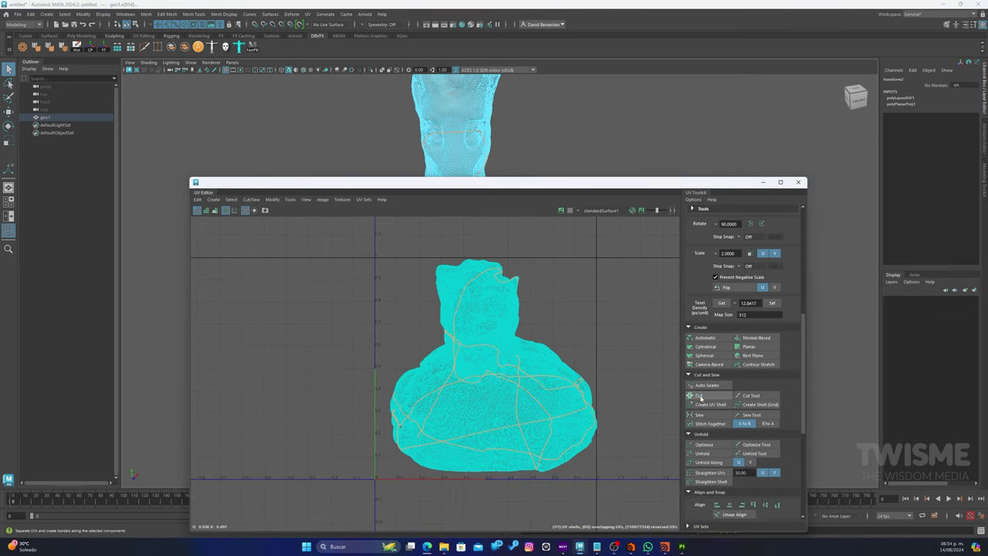
right_click_drag(629, 399, 594, 388)
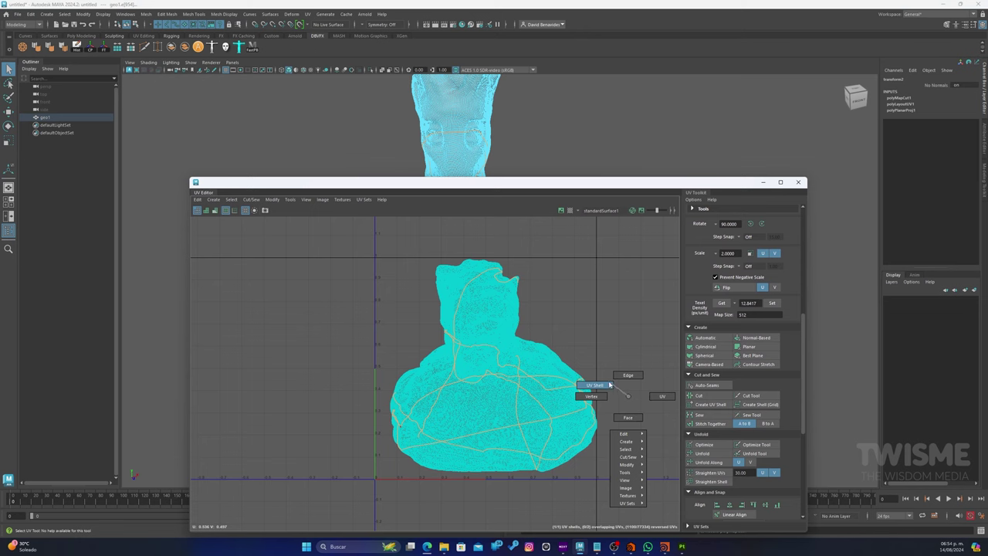
left_click_drag(358, 243, 615, 497)
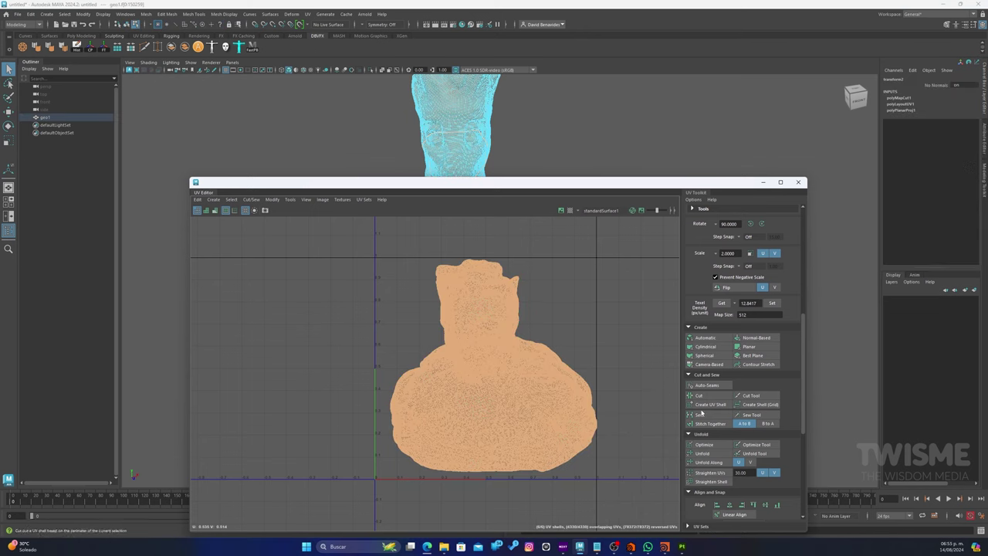
left_click(701, 454)
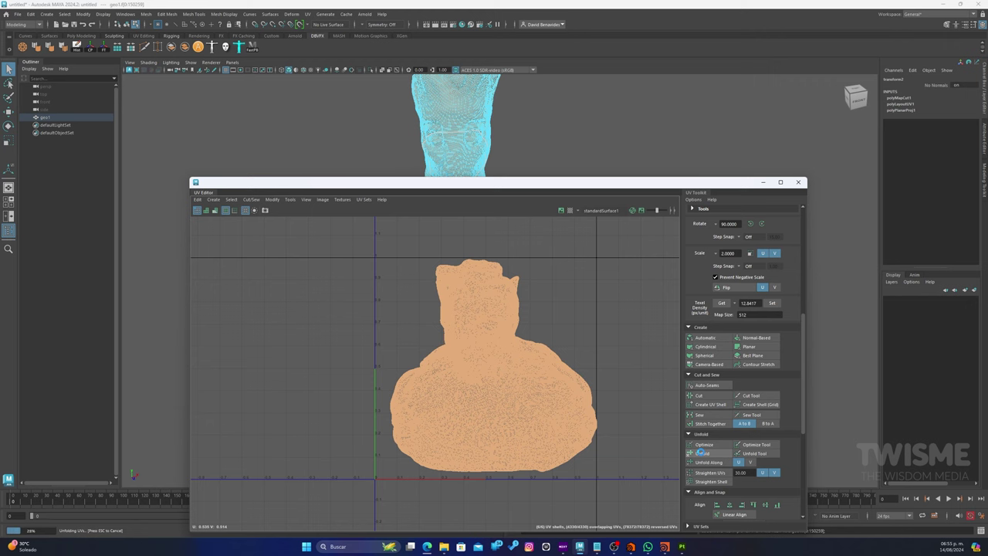
scroll(700, 486, "down", 5)
Pack the UV shells and zoom in on the small shield-shaped shell.
left_click(701, 504)
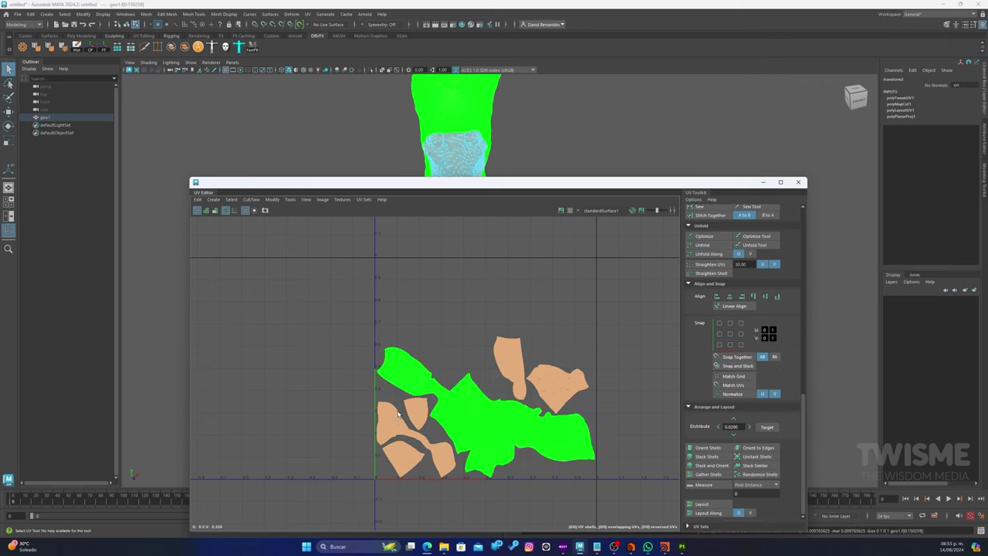
right_click_drag(451, 363, 453, 344)
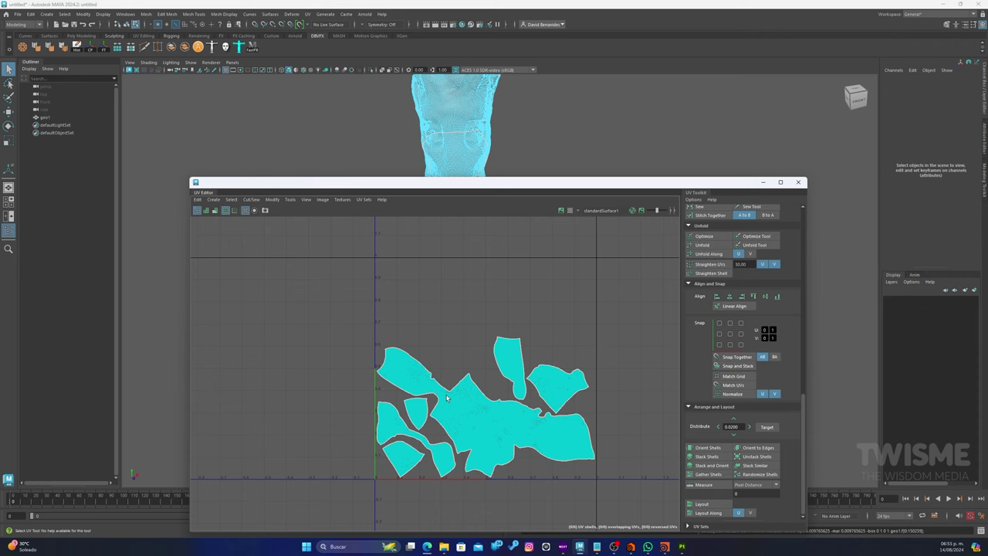
scroll(447, 397, "up", 5)
middle_click_drag(473, 344, 510, 261, "alt")
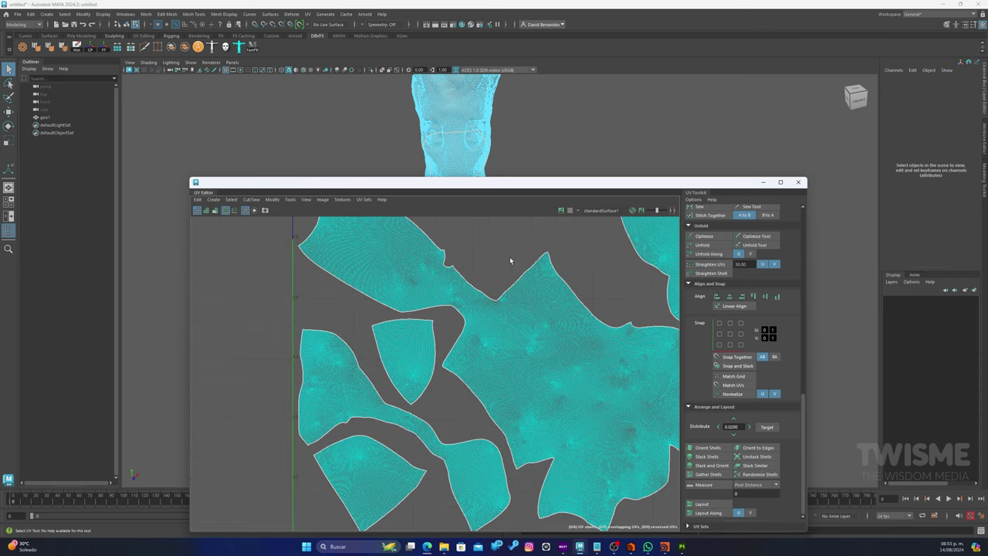
scroll(429, 368, "up", 2)
scroll(430, 370, "up", 2)
middle_click_drag(456, 320, 496, 346, "alt")
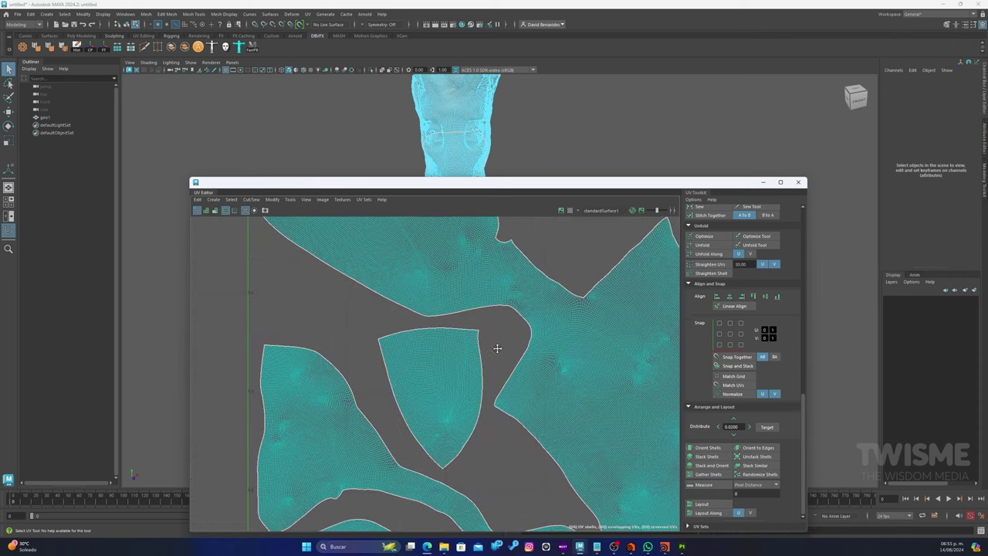
scroll(468, 335, "up", 3)
scroll(468, 335, "up", 2)
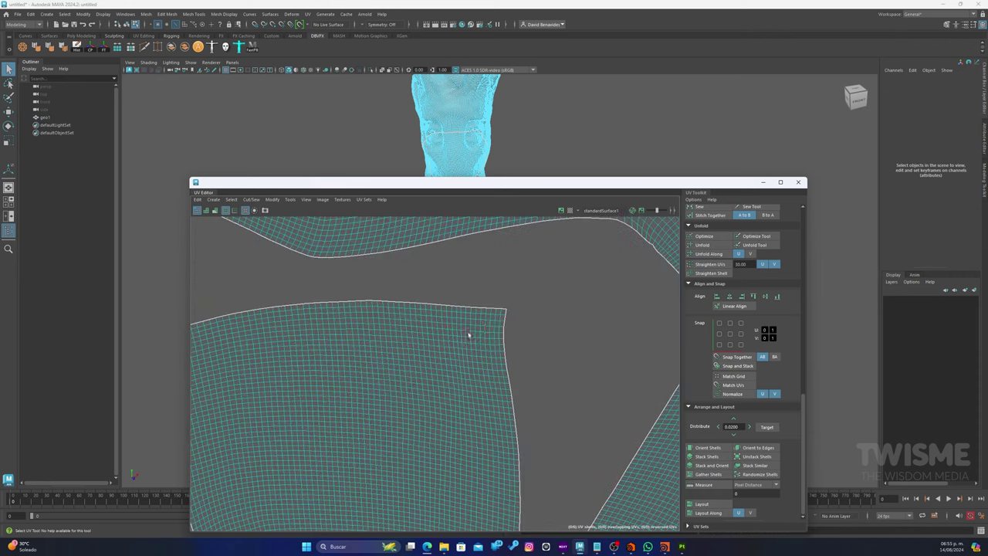
Stitch the shield-shaped shell to its neighbour along a border edge.
left_click(505, 312)
middle_click_drag(423, 300, 534, 296, "alt")
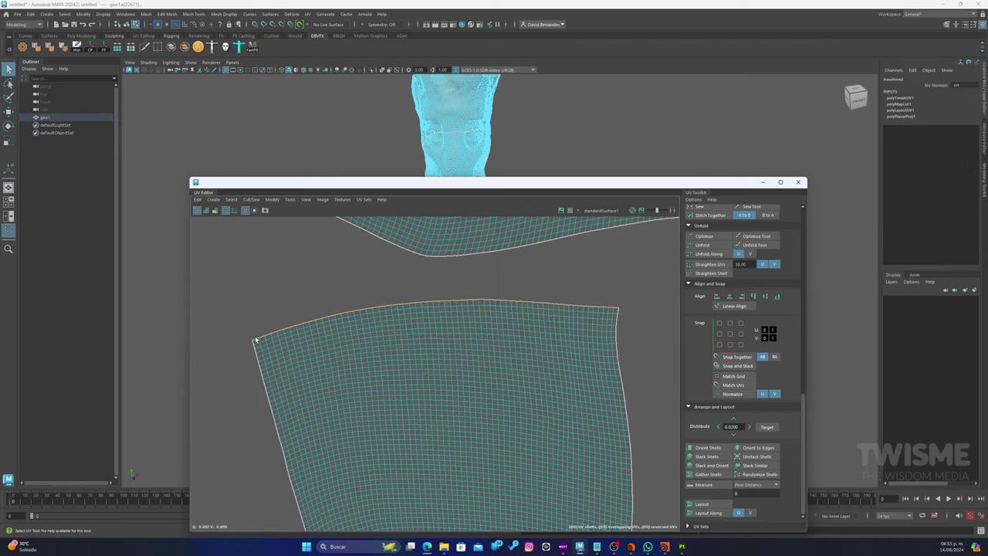
scroll(677, 326, "up", 1)
scroll(706, 311, "up", 3)
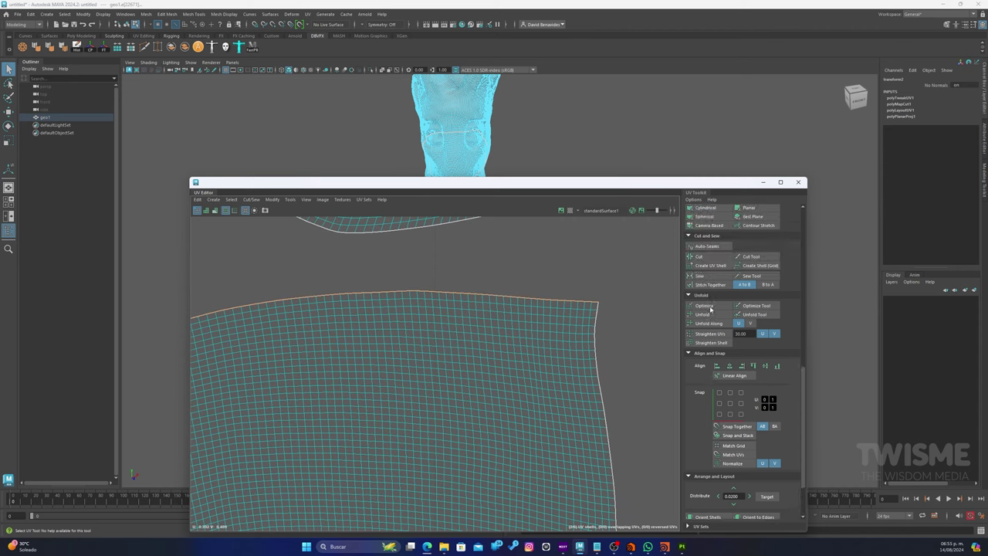
scroll(702, 309, "up", 1)
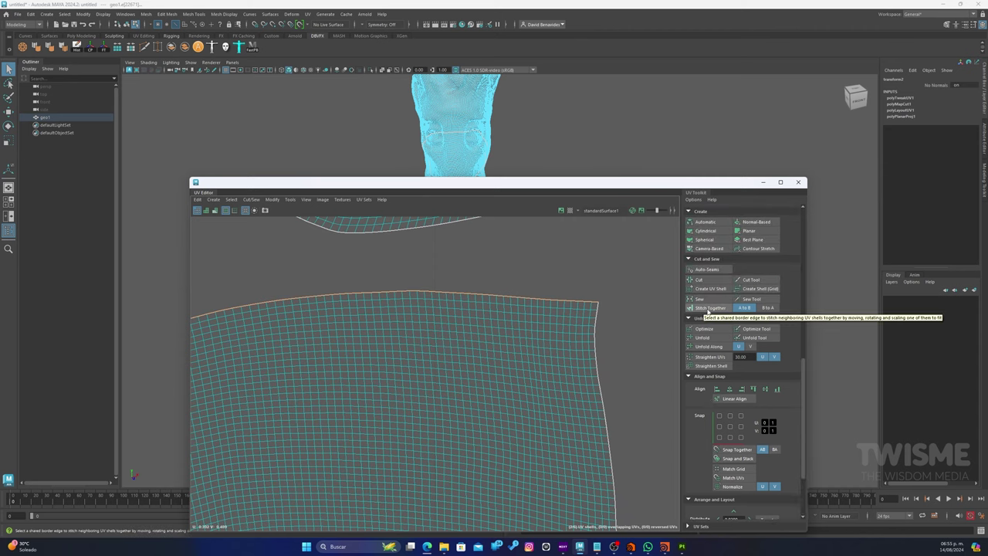
left_click(707, 310)
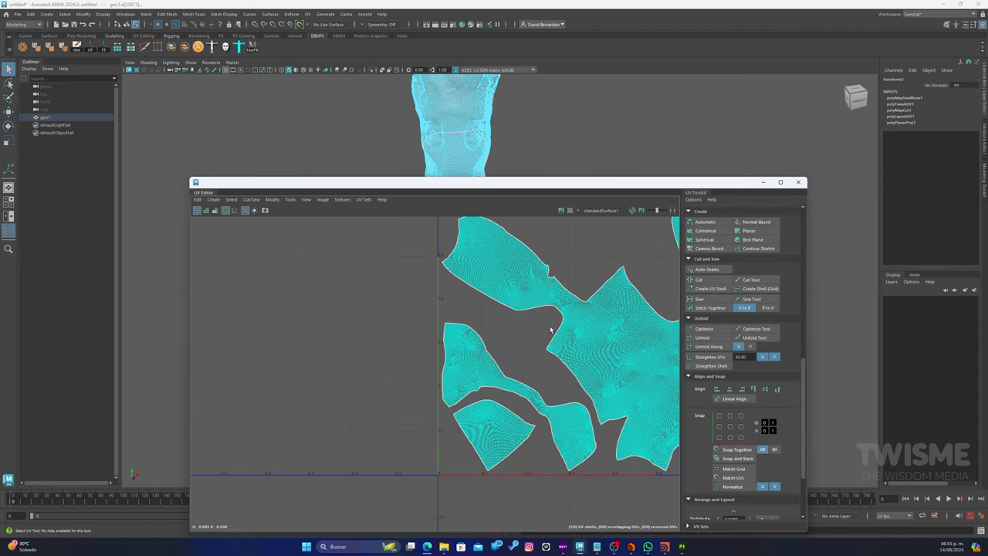
Unfold the stitched UV shells and inspect the resulting layout.
middle_click_drag(550, 330, 454, 372, "alt")
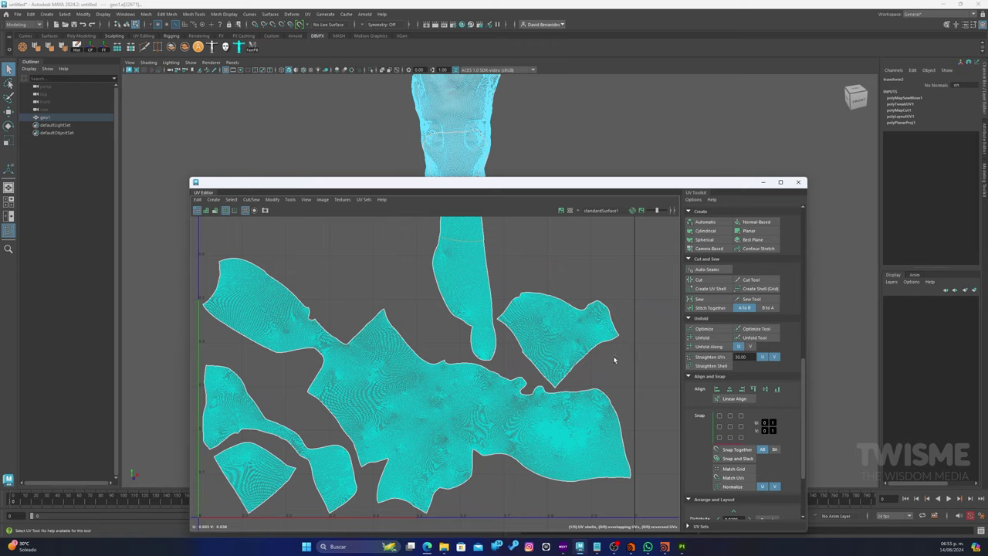
scroll(615, 360, "up", 5)
scroll(577, 375, "up", 4)
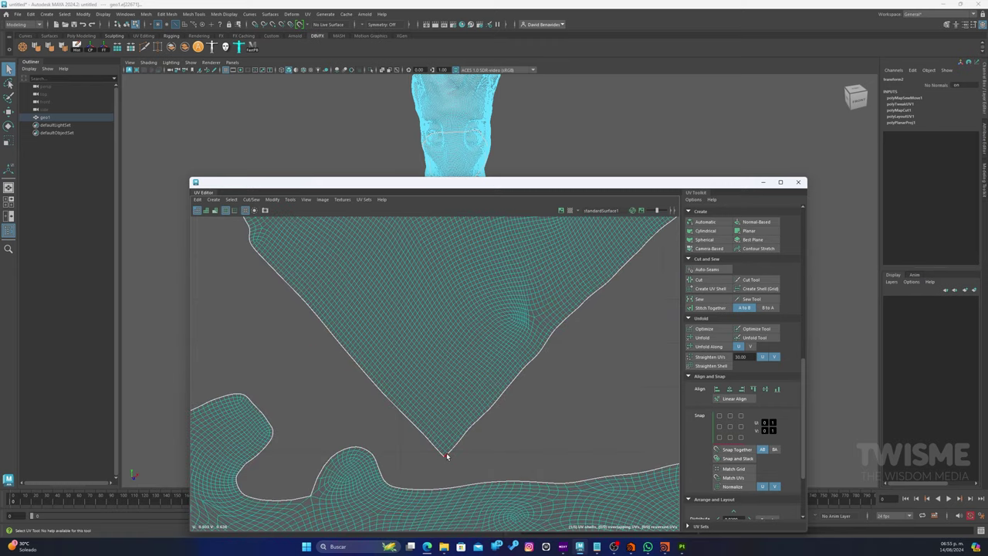
scroll(531, 397, "up", 3)
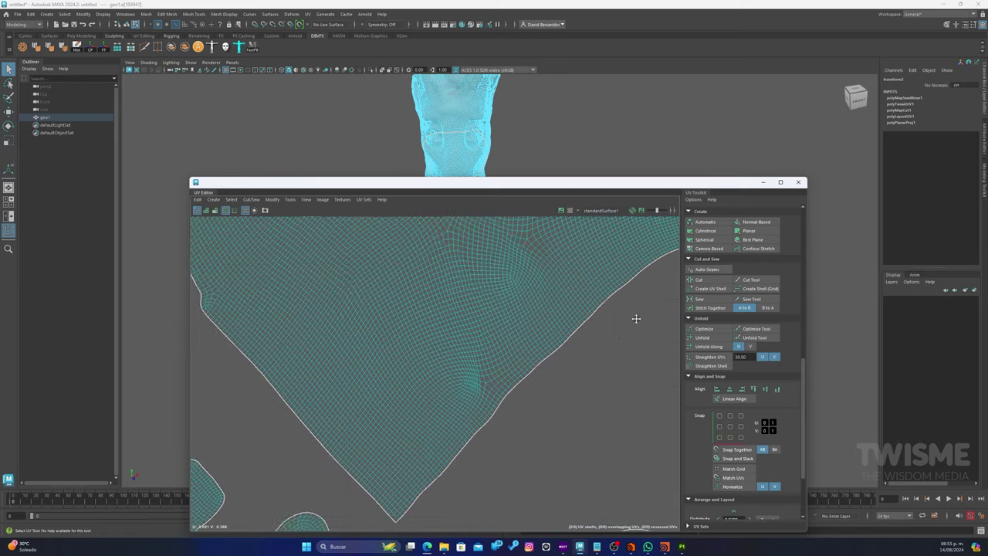
mouse_move(635, 320)
middle_mouse_down("alt")
mouse_move(325, 406)
mouse_move(384, 428)
middle_mouse_up("alt")
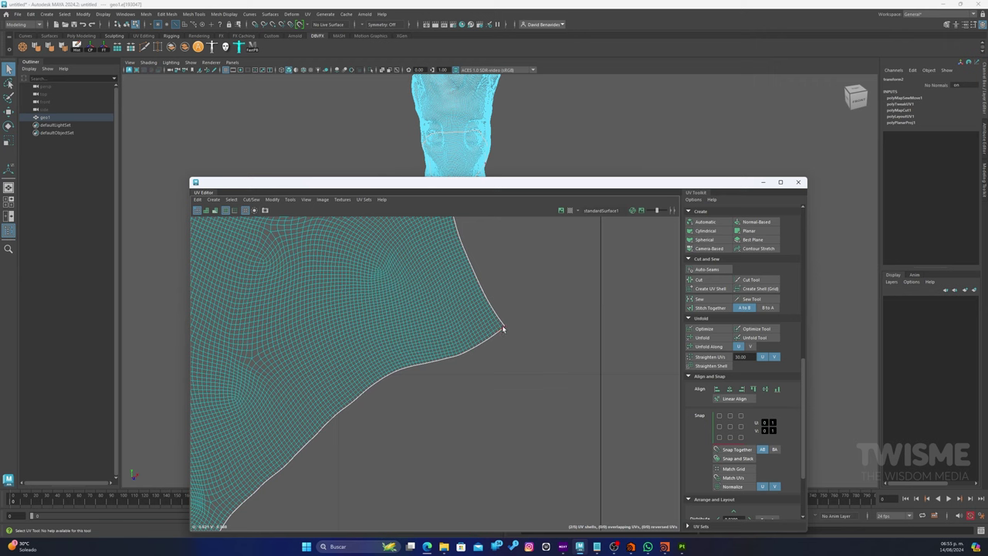
scroll(502, 329, "down", 2)
scroll(498, 340, "down", 3)
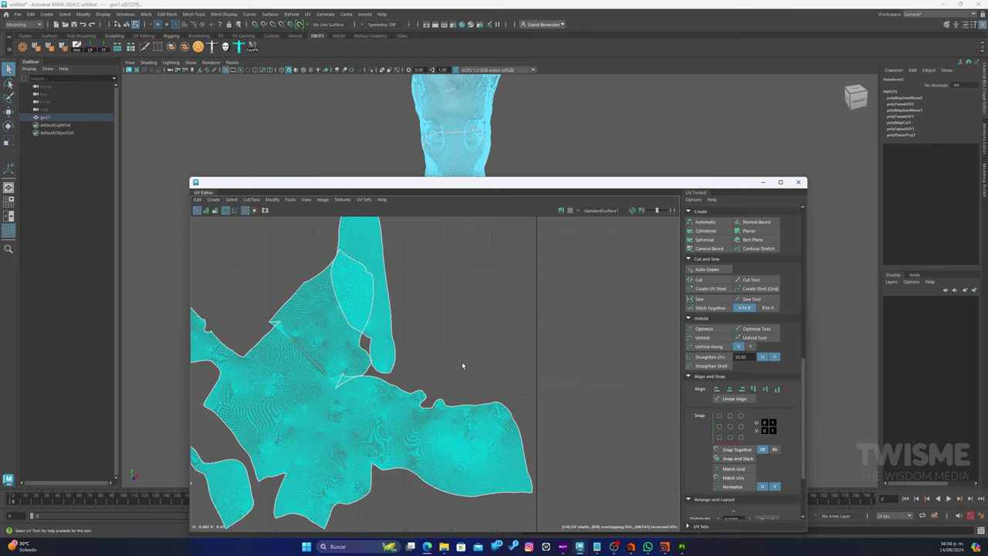
middle_click_drag(462, 365, 630, 301, "alt")
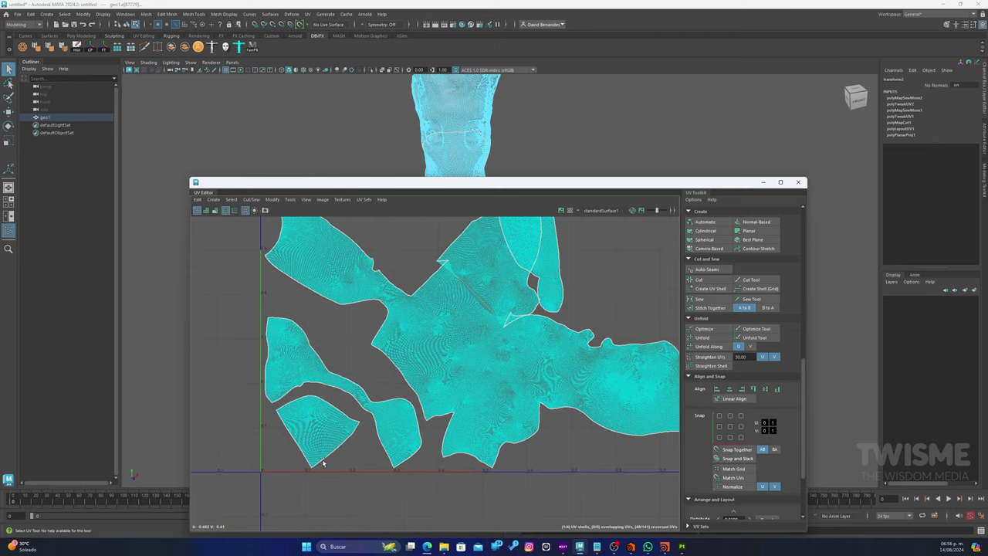
scroll(309, 355, "up", 5)
left_click(702, 338)
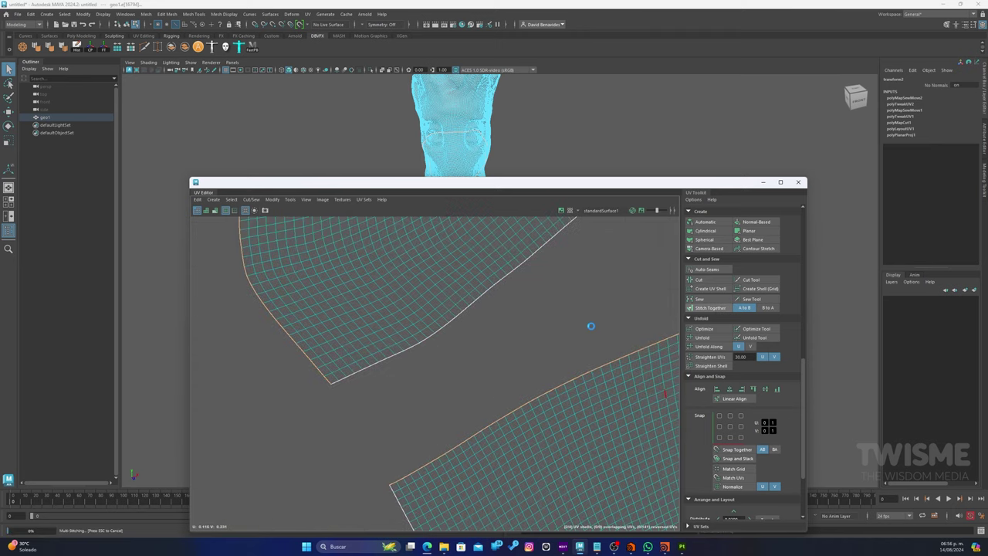
scroll(502, 371, "down", 5)
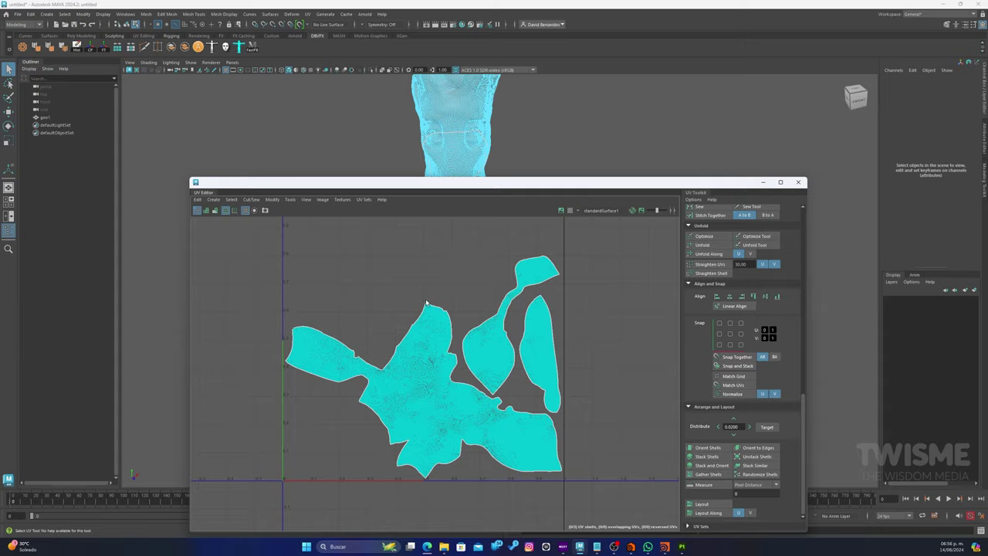
scroll(453, 342, "up", 5)
scroll(545, 407, "up", 3)
scroll(533, 400, "down", 5)
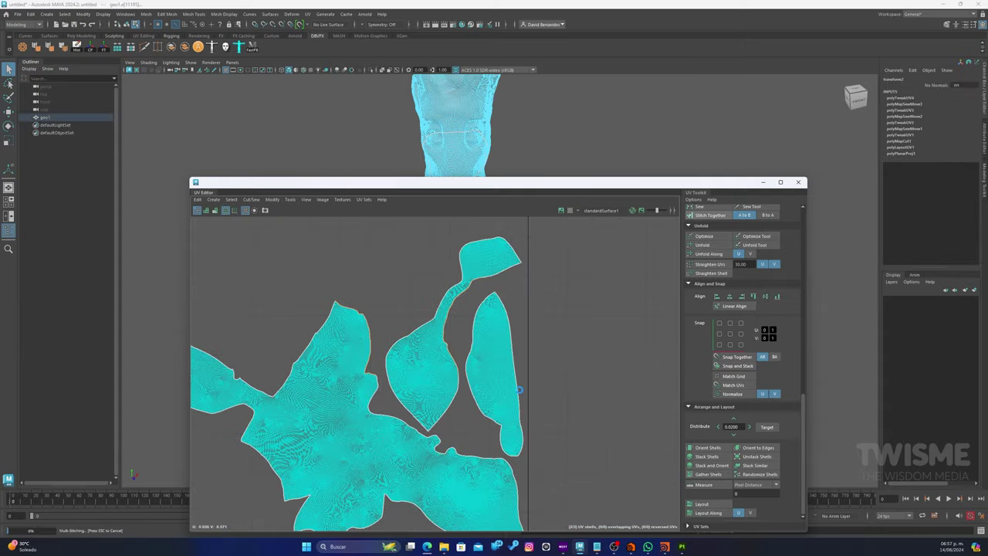
scroll(435, 406, "down", 3)
scroll(399, 365, "up", 6)
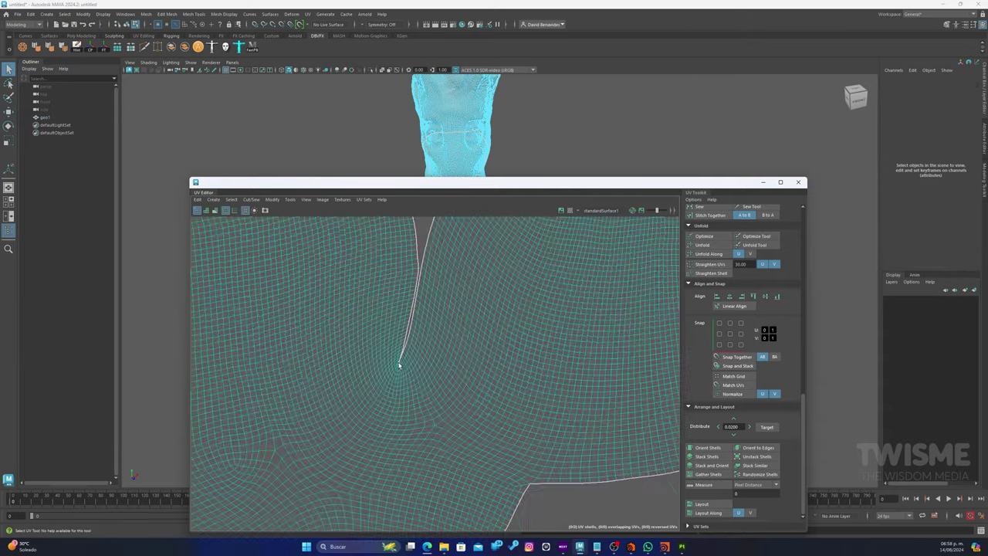
scroll(399, 366, "down", 4)
scroll(507, 331, "down", 3)
scroll(569, 379, "down", 3)
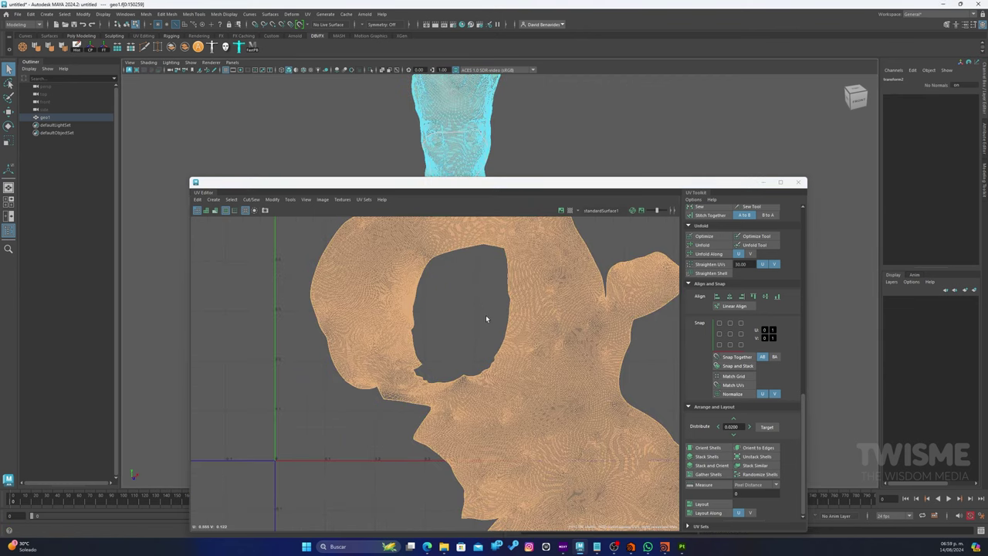
In the UV Editor, select the seam edge where the large UV shell should split.
left_click(449, 346)
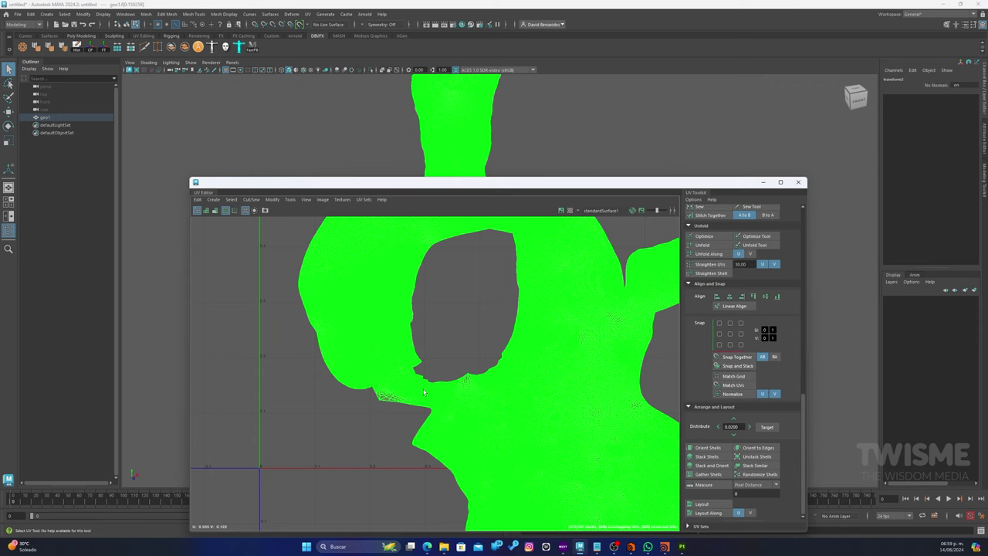
scroll(417, 390, "up", 1)
scroll(405, 413, "up", 2)
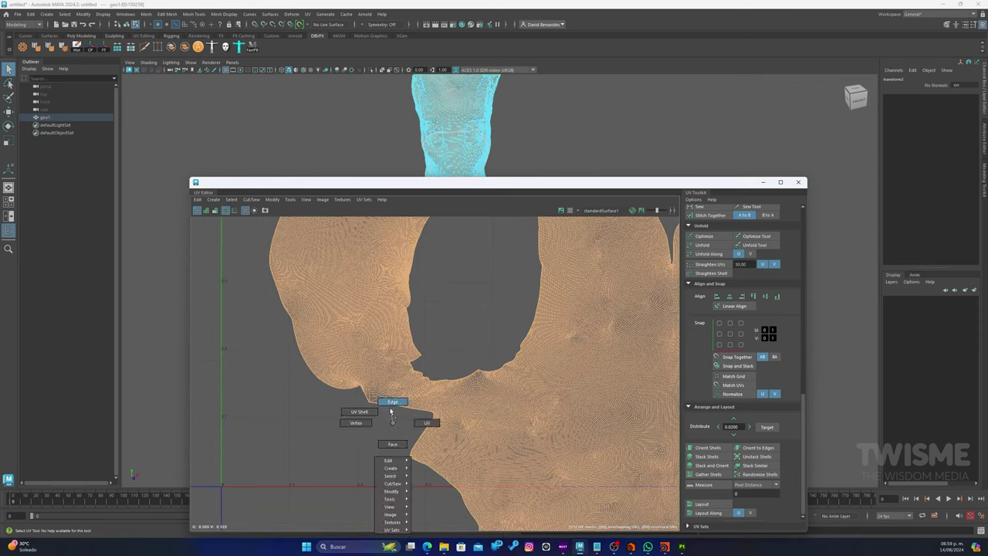
right_click_drag(392, 423, 390, 402)
scroll(390, 403, "up", 2)
scroll(390, 403, "up", 2)
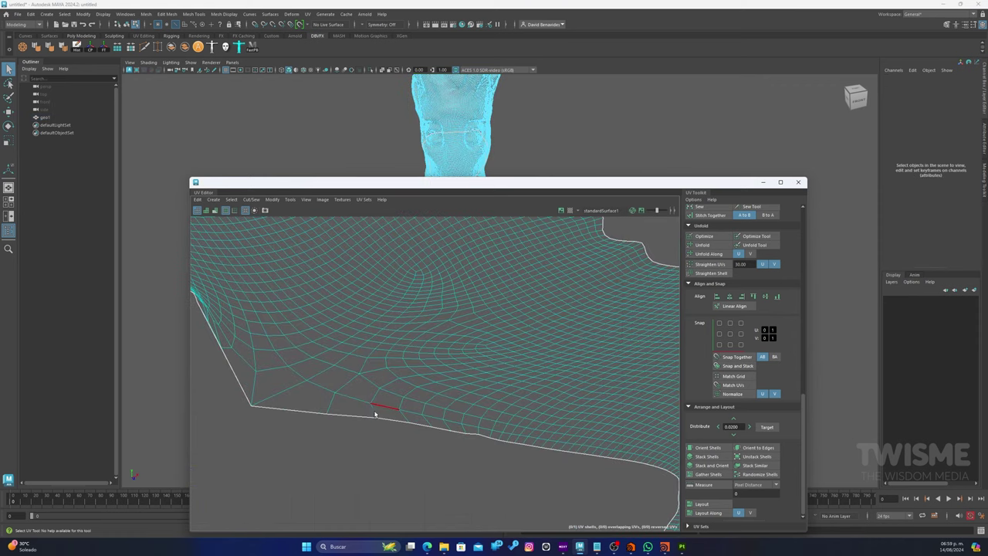
left_click(288, 394)
scroll(301, 415, "up", 2)
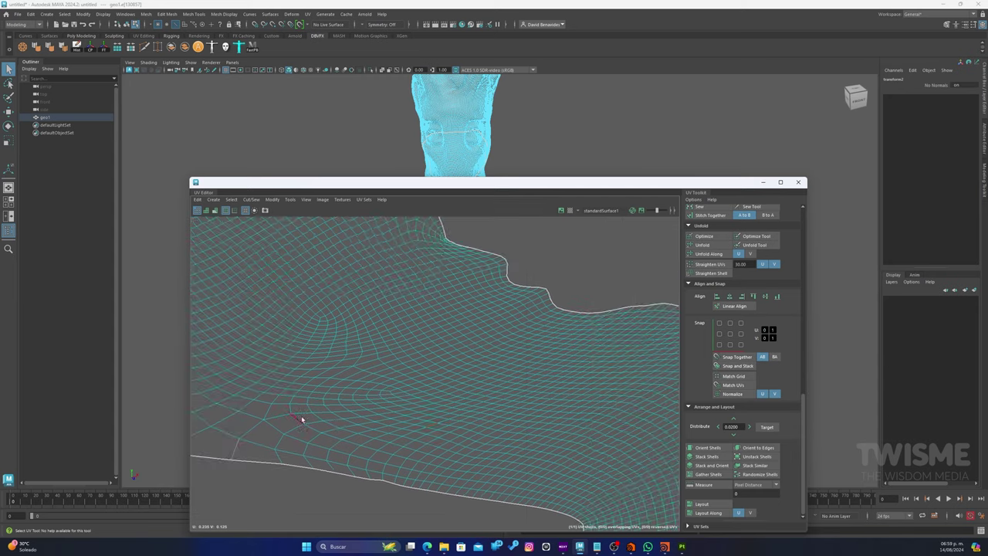
scroll(301, 419, "down", 3)
scroll(376, 453, "up", 3)
scroll(374, 446, "down", 2)
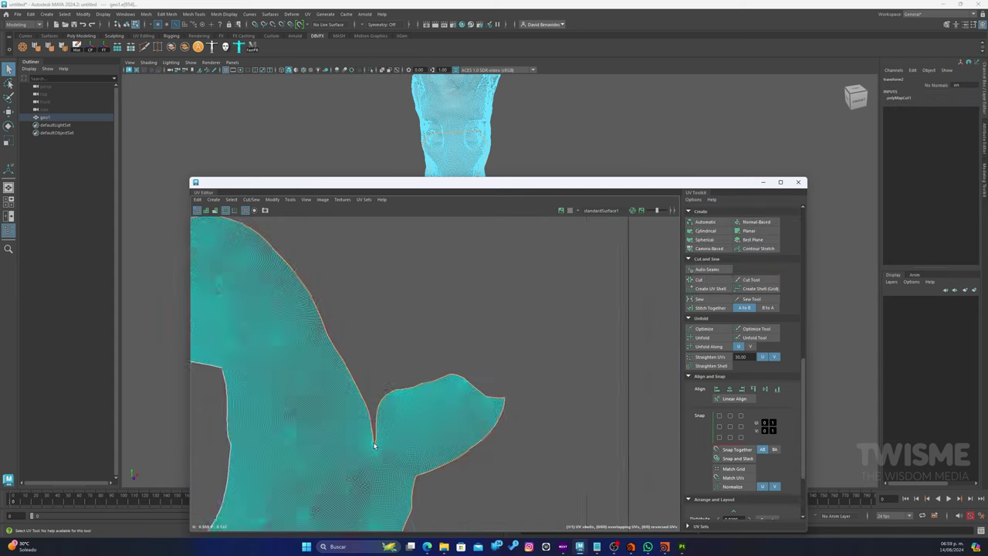
scroll(375, 446, "up", 2)
scroll(394, 340, "down", 4)
scroll(394, 340, "down", 2)
Unfold, normalize and lay out the two cut shells inside the 0–1 UV square.
left_click(699, 280)
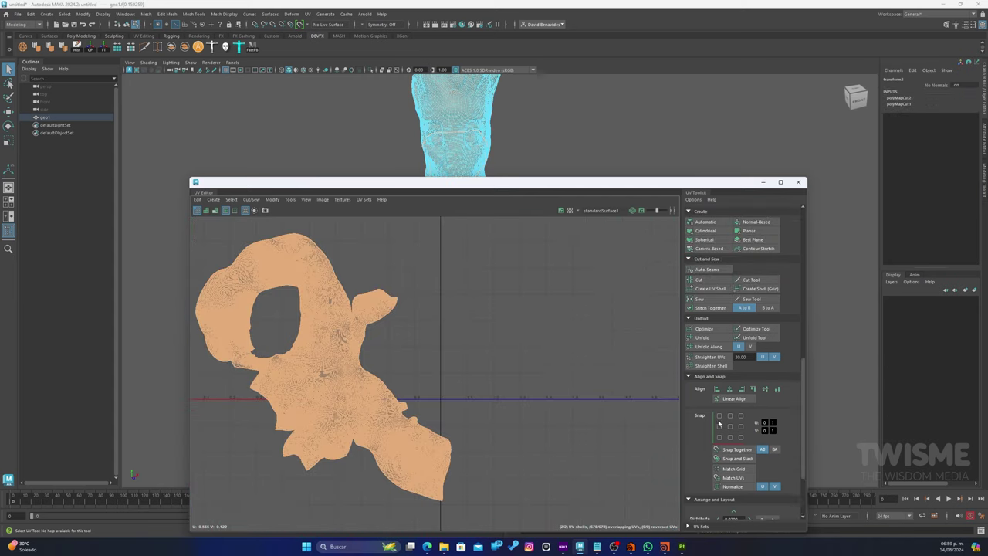
scroll(719, 424, "down", 3)
left_click(706, 504)
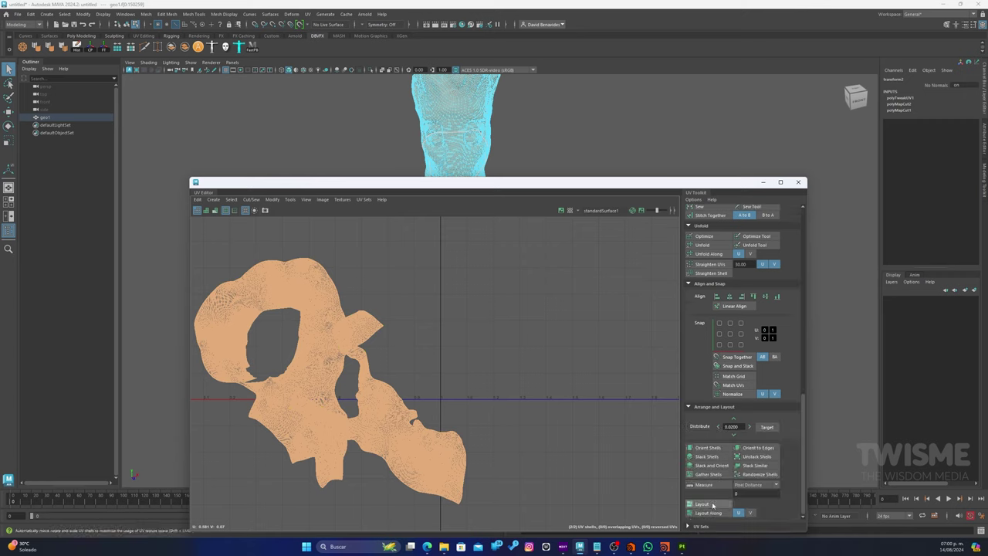
scroll(524, 456, "down", 2)
scroll(368, 389, "up", 5)
scroll(710, 370, "up", 5)
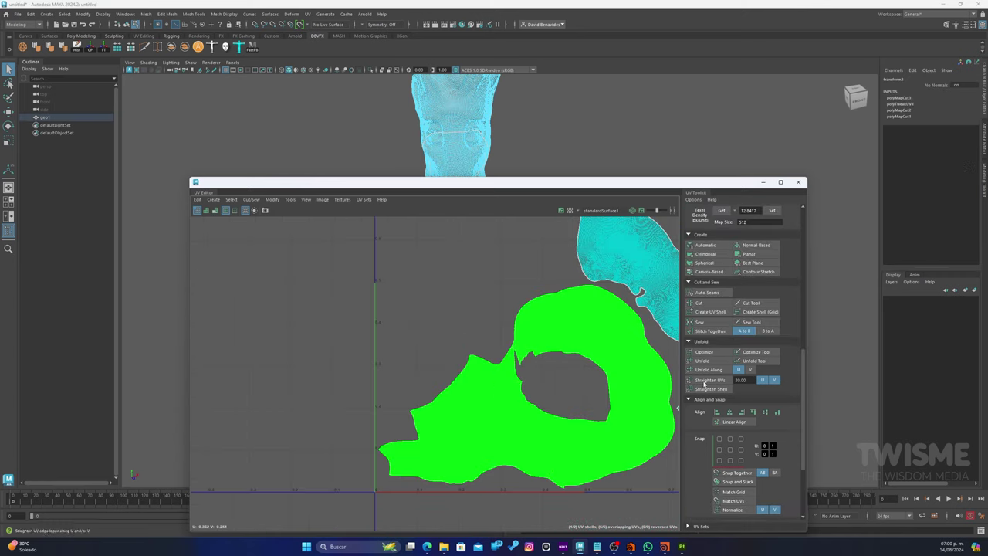
left_click(724, 510)
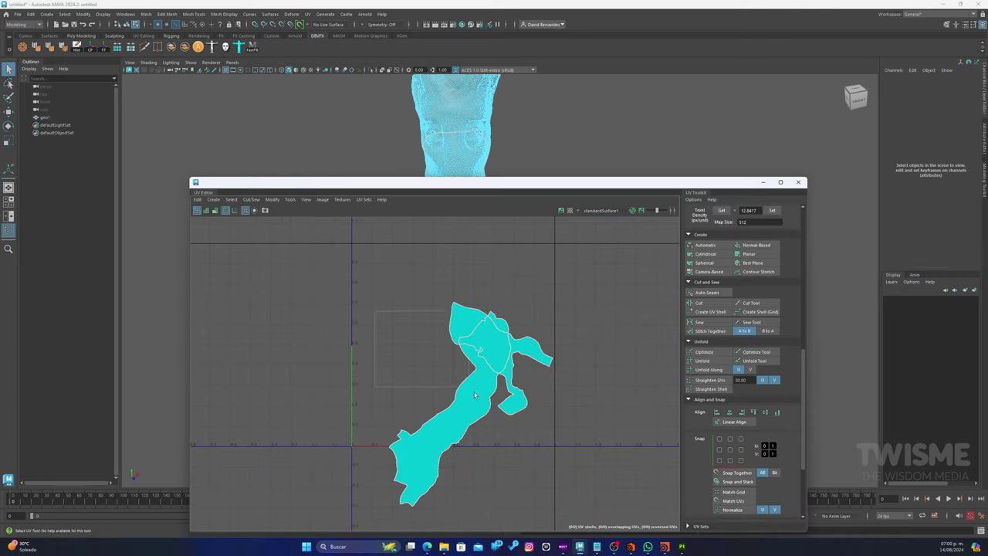
scroll(724, 511, "down", 3)
left_click(701, 503)
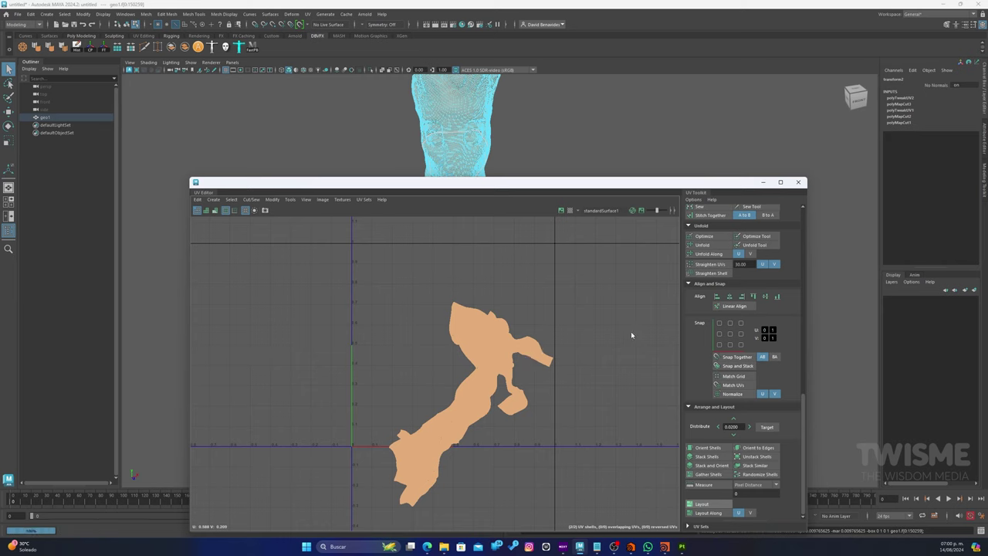
Clear the UV selection and close the UV Editor window.
left_click(561, 297)
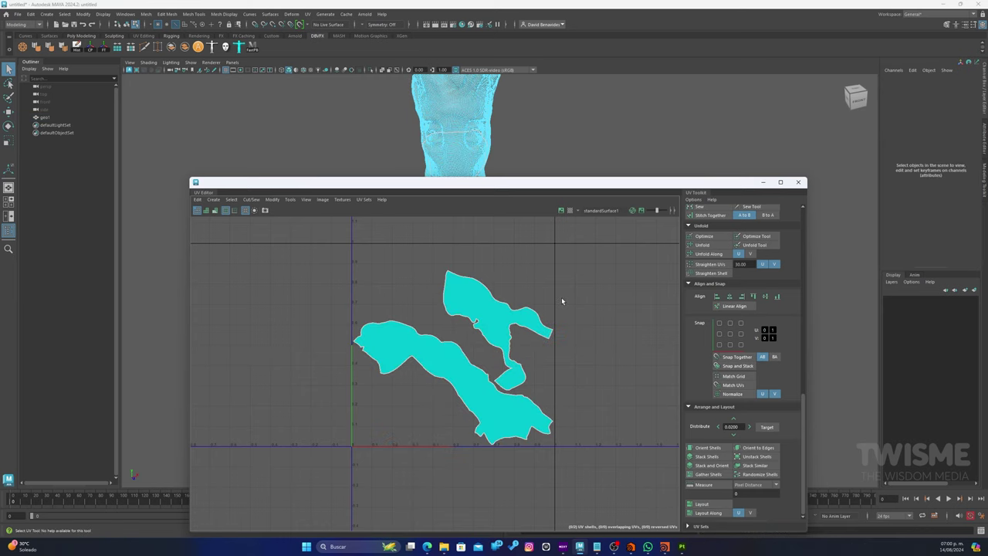
scroll(510, 328, "up", 3)
scroll(510, 328, "down", 2)
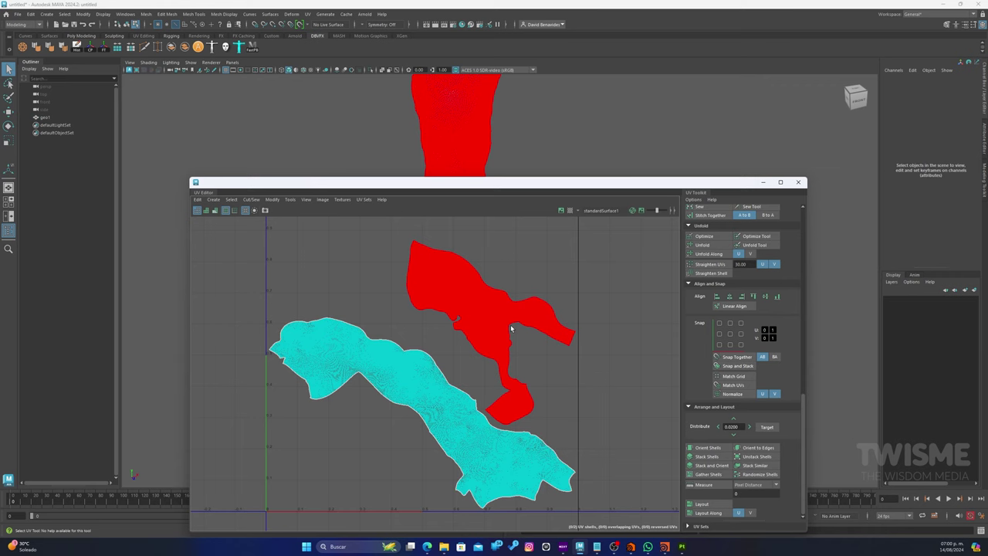
scroll(511, 329, "up", 1)
scroll(545, 329, "down", 2)
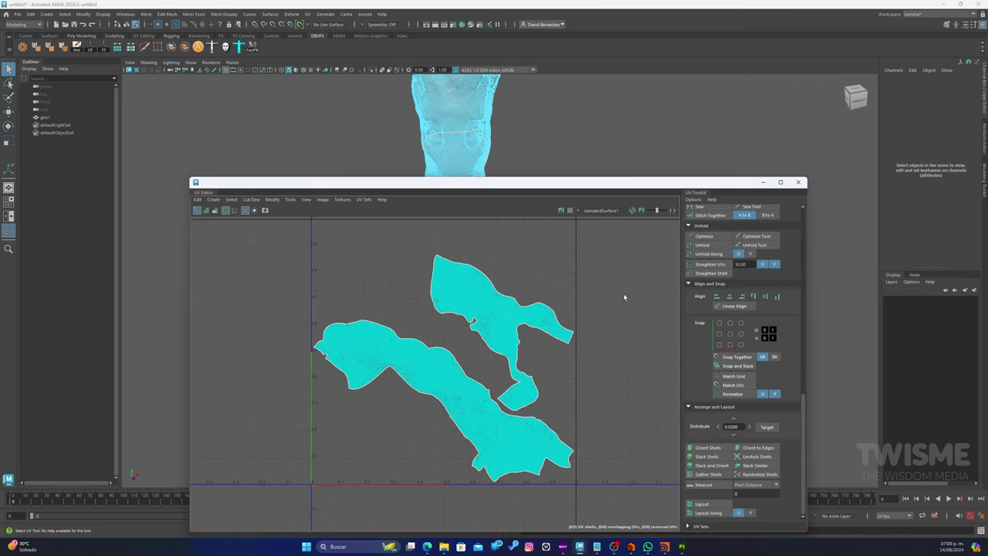
left_click(798, 182)
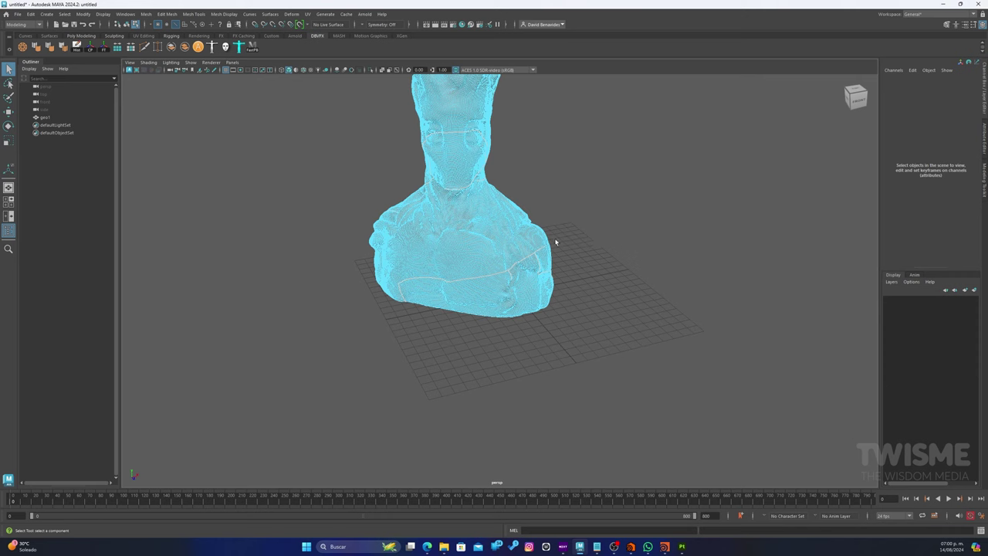
Switch to object selection and select the geo1 bust mesh.
right_click_drag(359, 182, 366, 173)
left_click(366, 174)
left_click(433, 195)
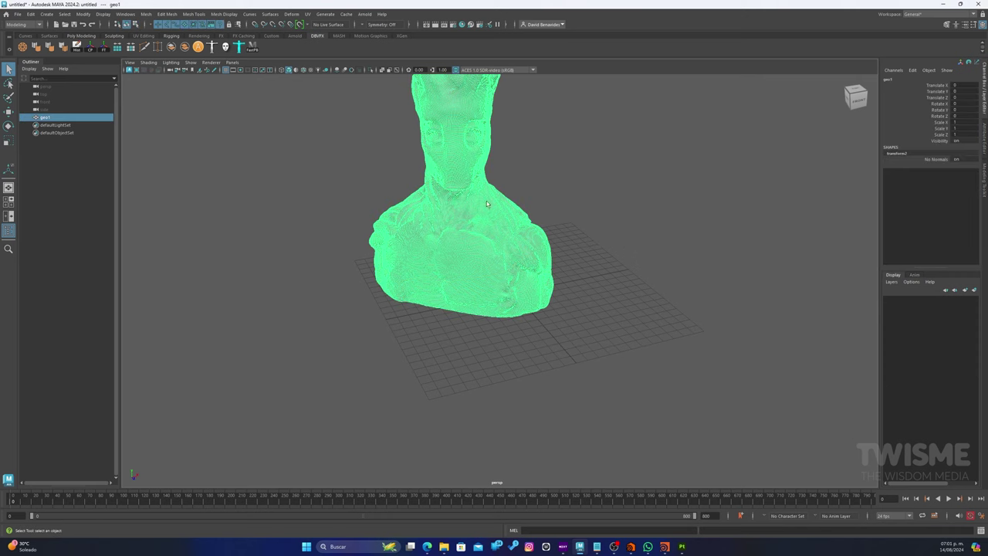
mouse_move(486, 204)
left_mouse_down("alt")
mouse_move(523, 276)
mouse_move(516, 293)
left_mouse_up("alt")
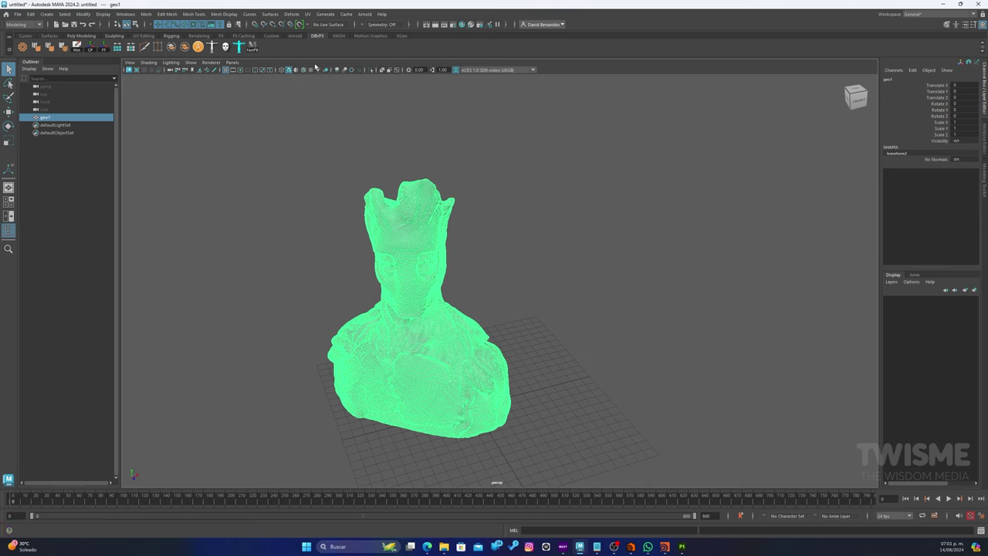
Export the selection to Alembic with UV Write enabled.
left_click(345, 15)
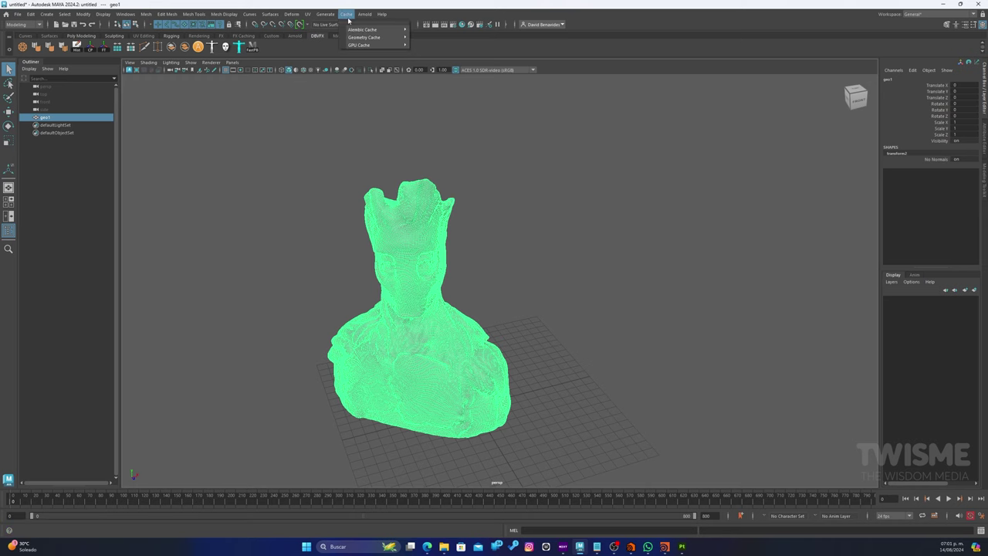
mouse_move(375, 29)
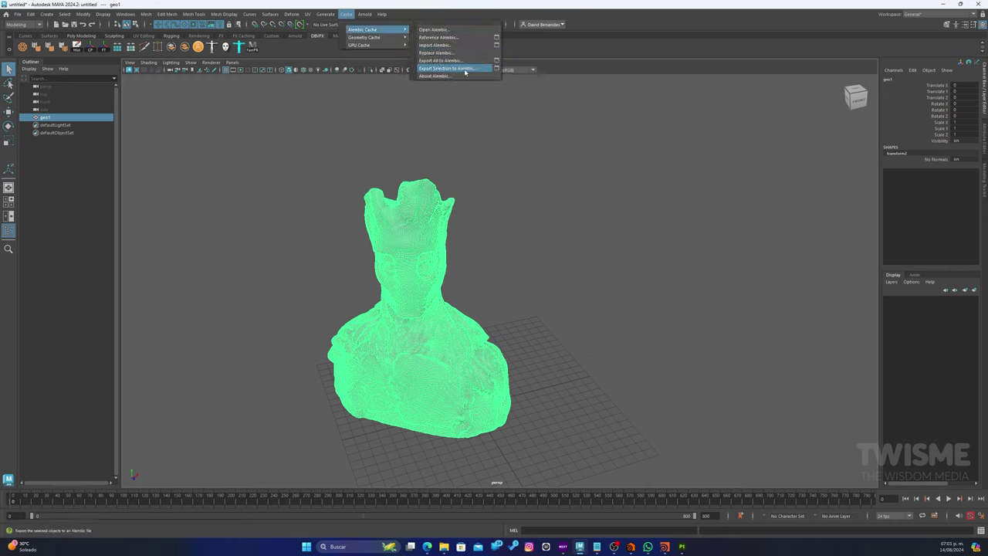
left_click(465, 72)
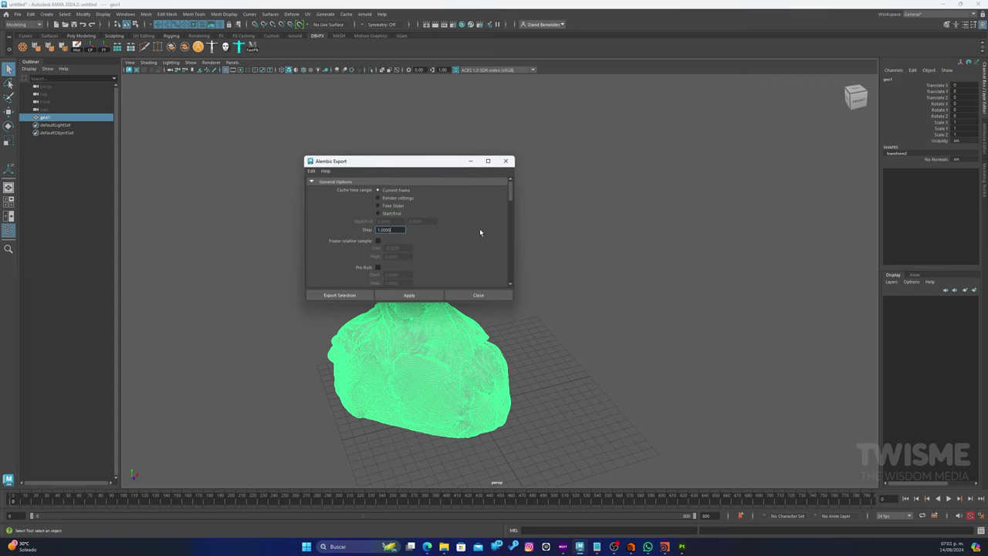
scroll(480, 229, "down", 5)
scroll(469, 241, "down", 5)
scroll(464, 235, "down", 5)
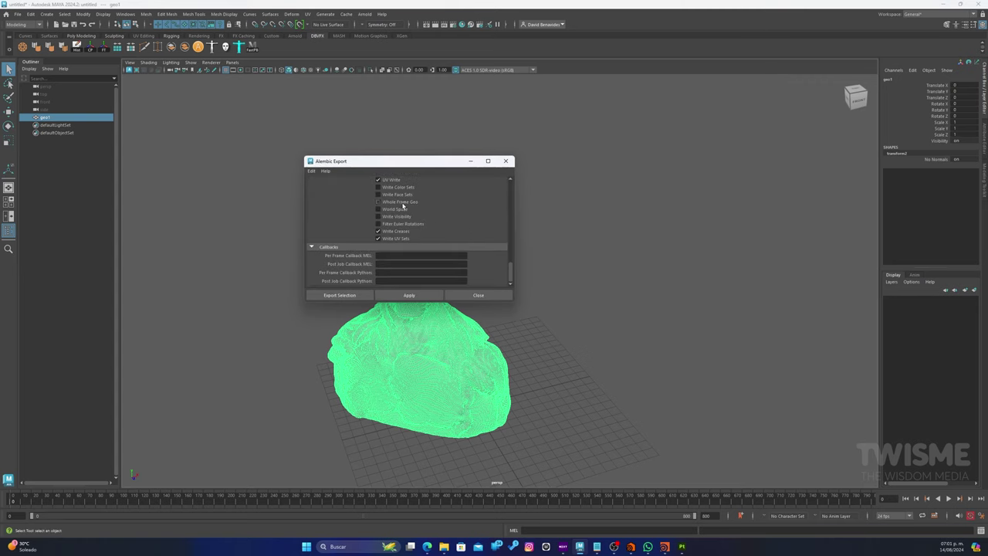
scroll(402, 205, "up", 1)
left_click(339, 294)
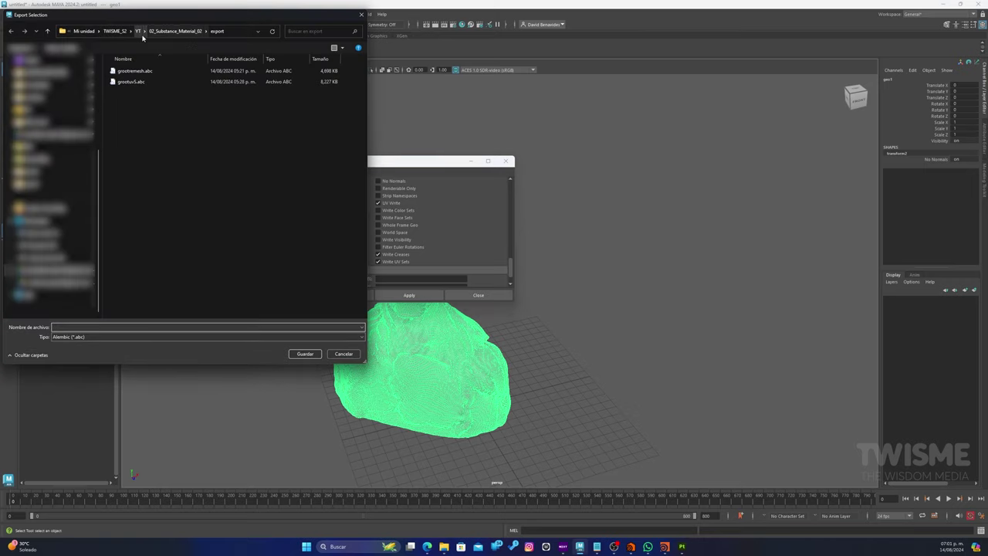
Save the Alembic file as Groot_UVs.abc in 02_substance_Mat_03's export folder.
left_click(139, 31)
double_click(137, 85)
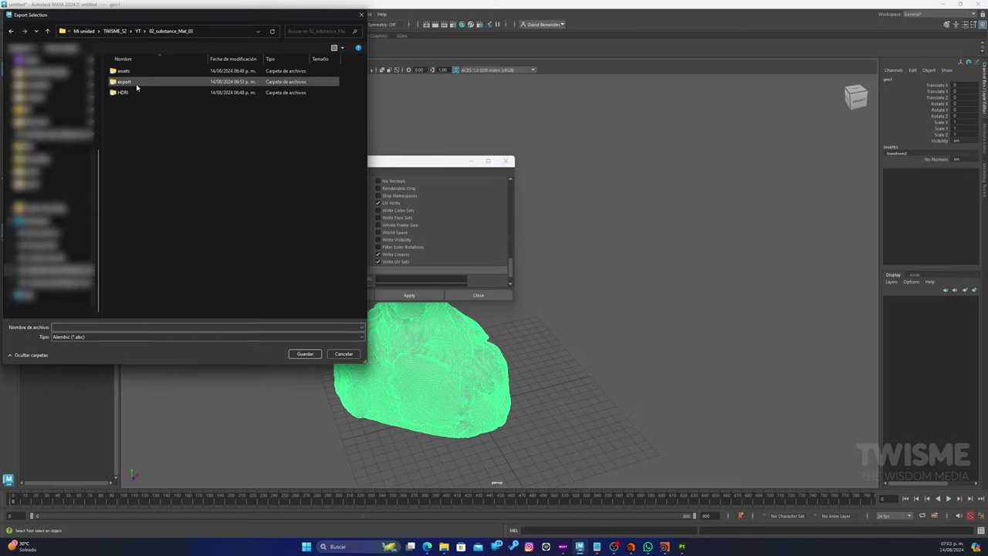
double_click(127, 92)
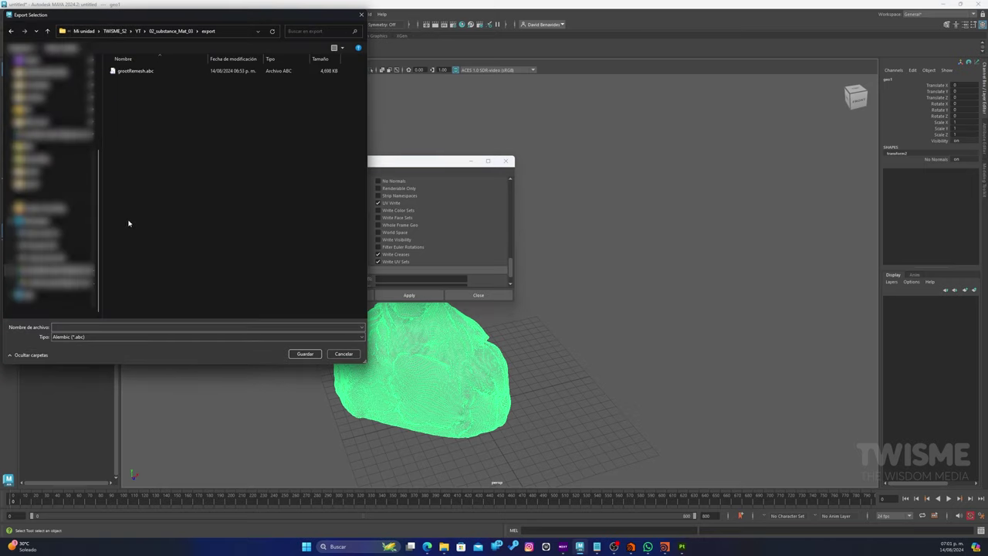
left_click(89, 327)
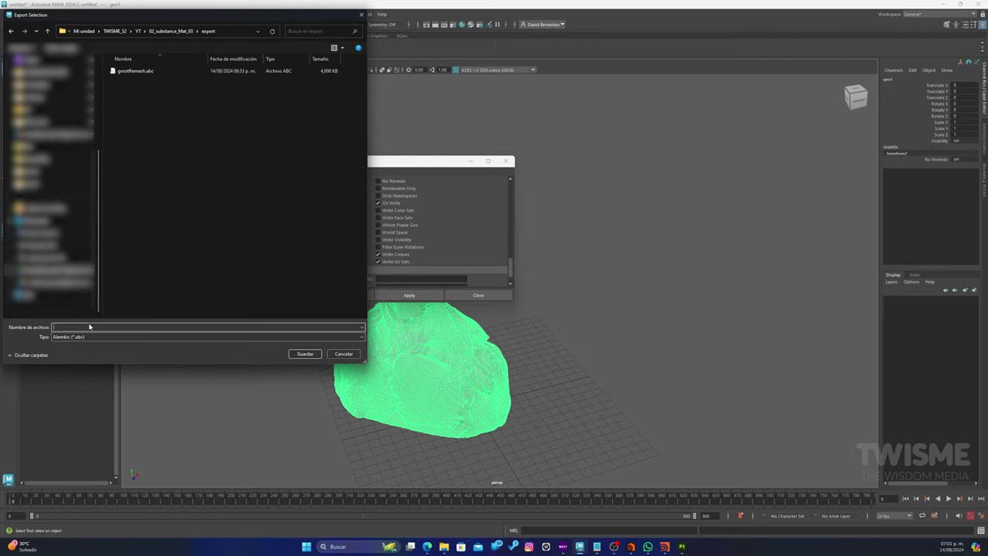
type("g_UVs")
key("Return")
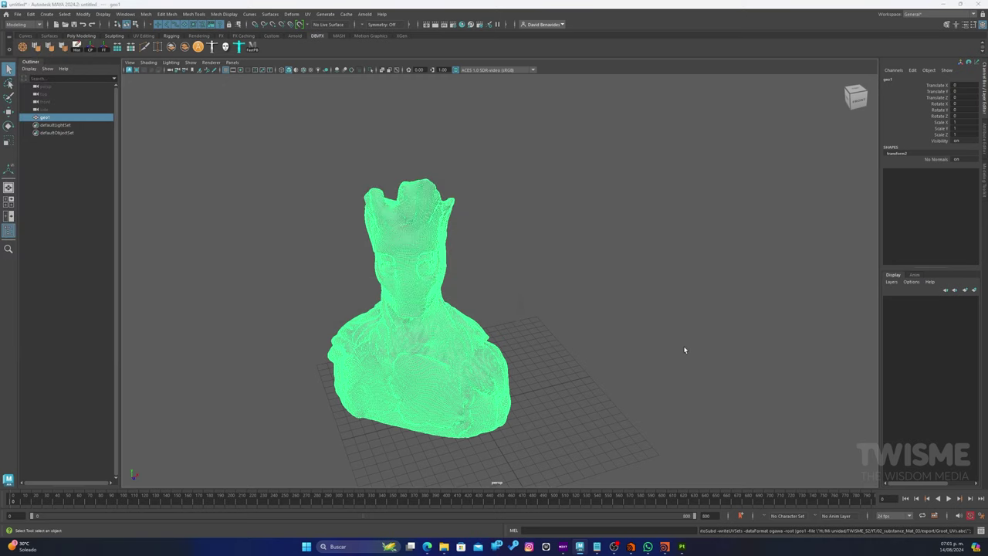
Start a new Painter project using Groot_UVs.abc from the export folder as its mesh.
left_click(682, 547)
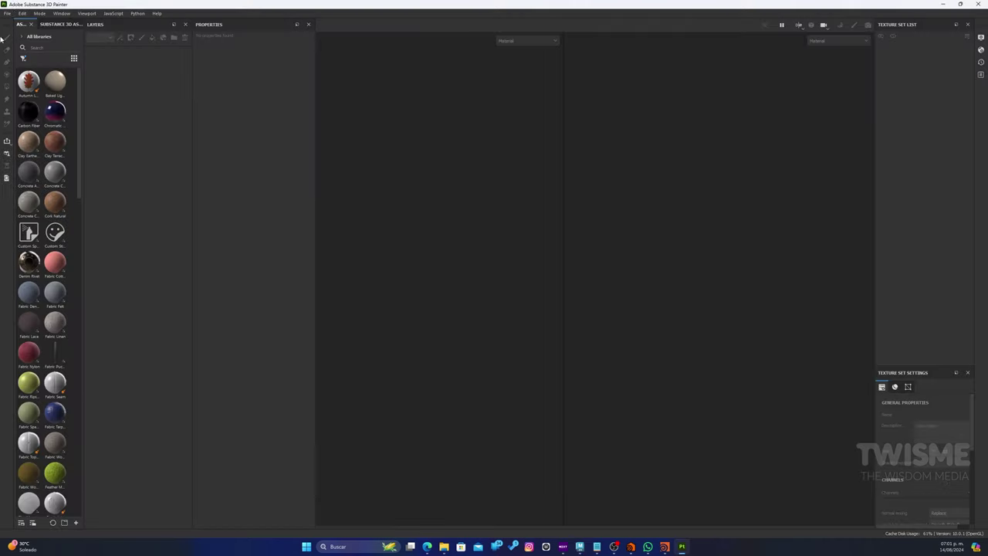
left_click(7, 14)
left_click(10, 23)
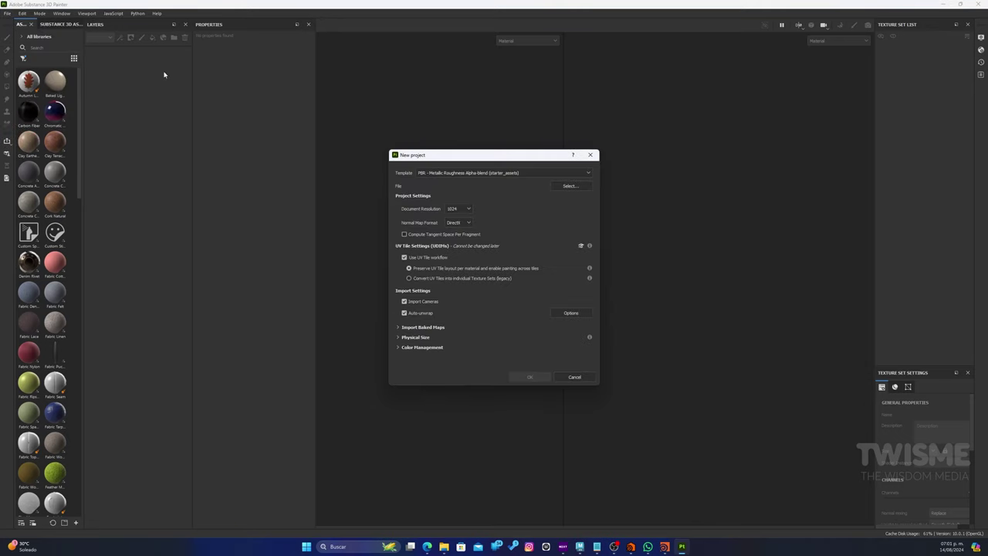
left_click(571, 187)
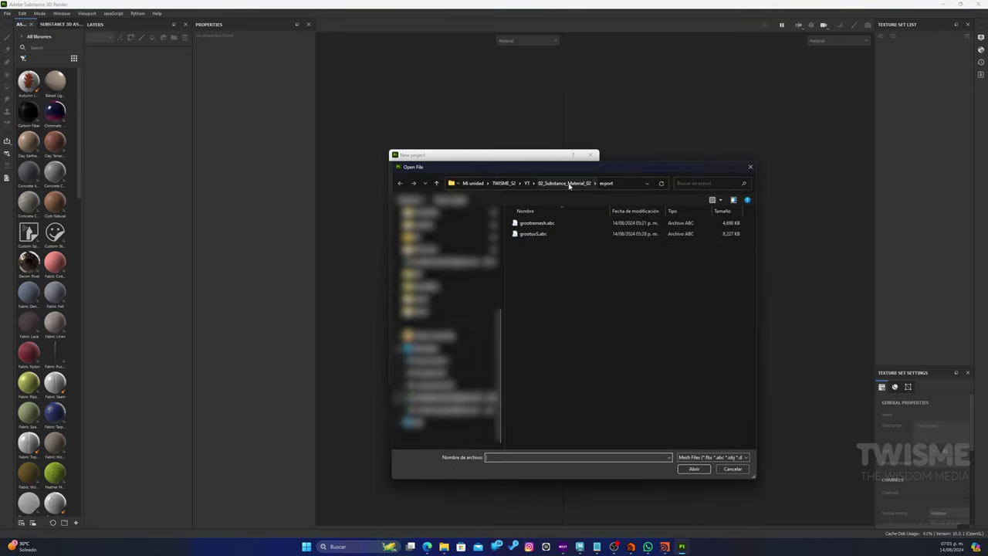
left_click(531, 183)
left_click(540, 224)
double_click(538, 233)
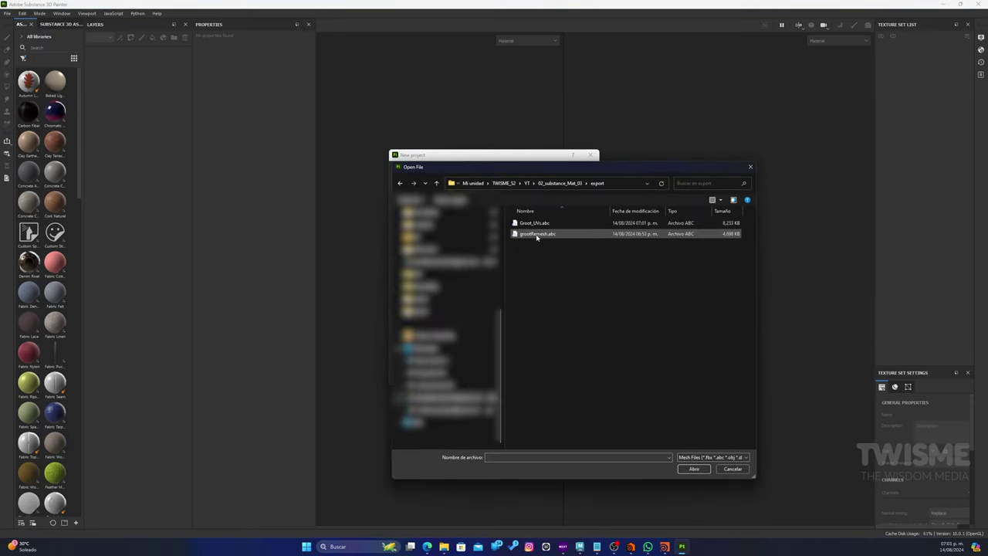
left_click(529, 234)
left_click(694, 468)
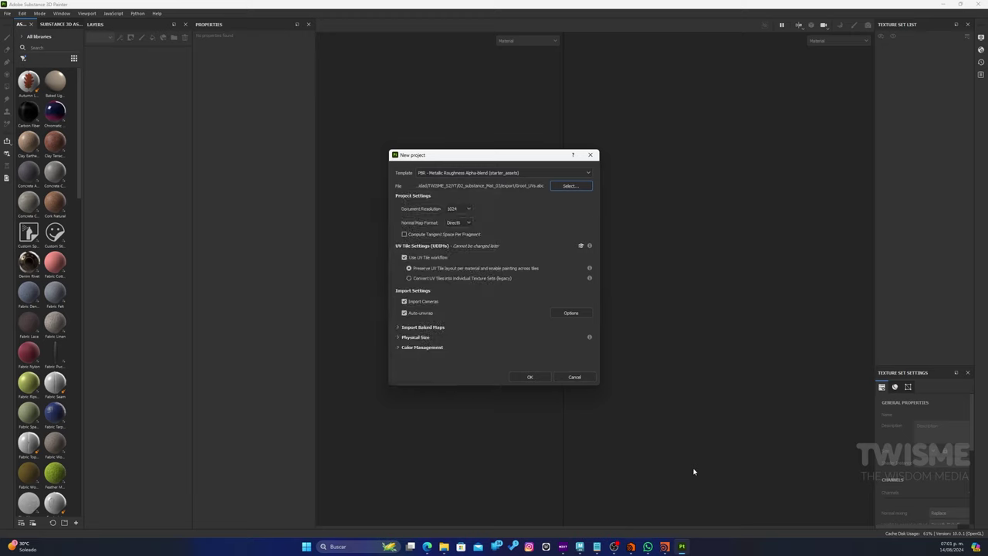
Set the document resolution to 4096 and create the project.
left_click(460, 208)
left_click(455, 257)
left_click(529, 376)
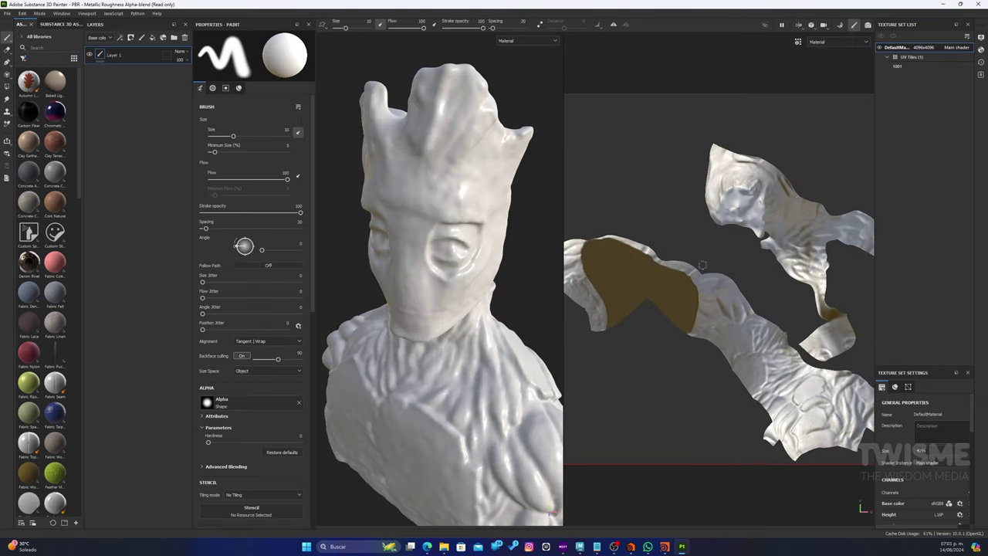
Save the project and create a new SP folder inside 02_substance_Mat_03.
left_click_drag(481, 254, 478, 237, "alt")
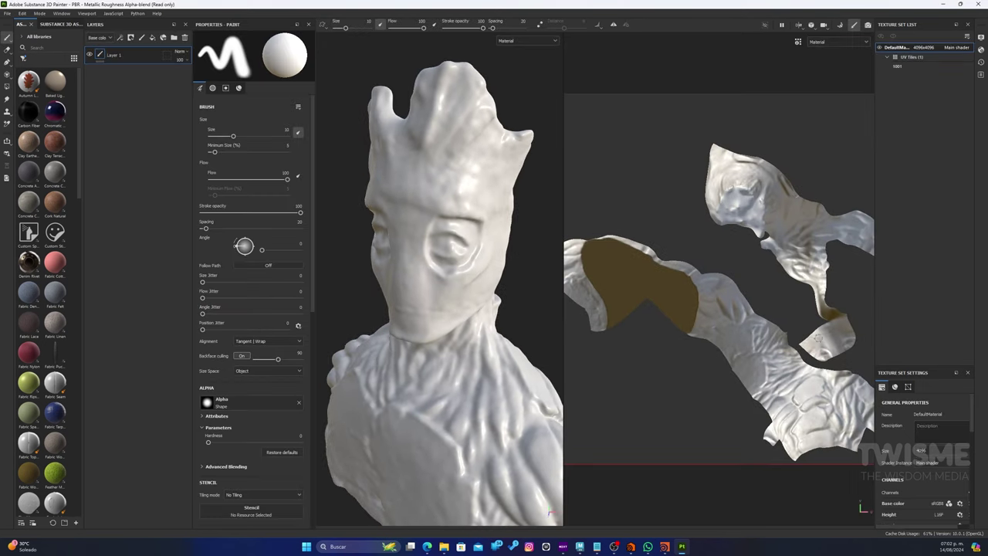
key("ctrl+s")
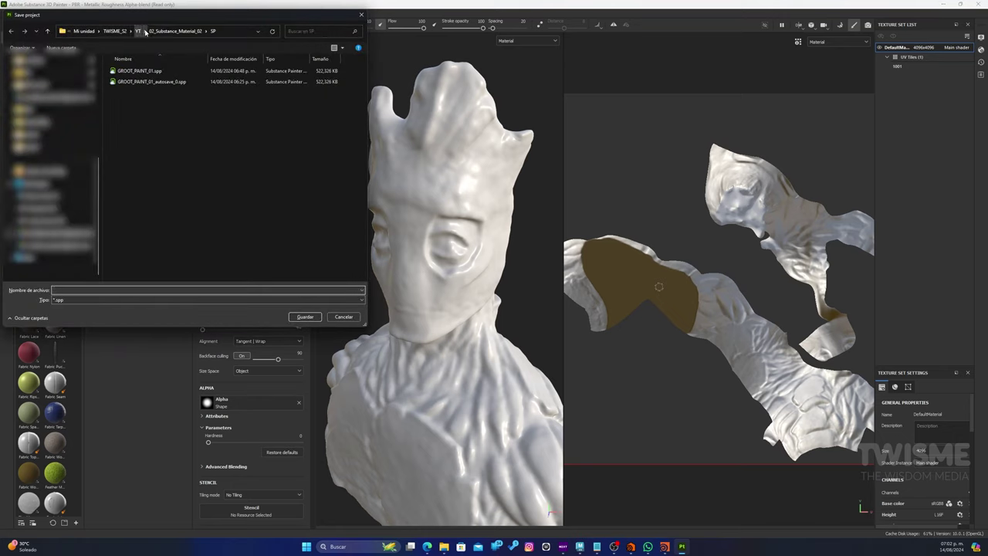
left_click(144, 31)
left_click(170, 51)
left_click(59, 47)
type("SP")
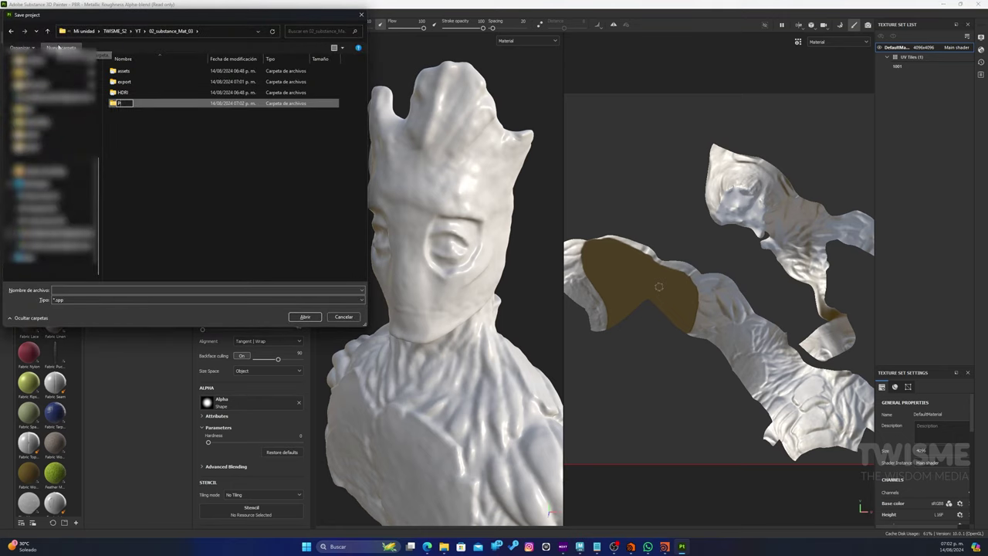
key("Return")
key("Return")
Save the project into SP as Groot_painting01.
left_click(131, 289)
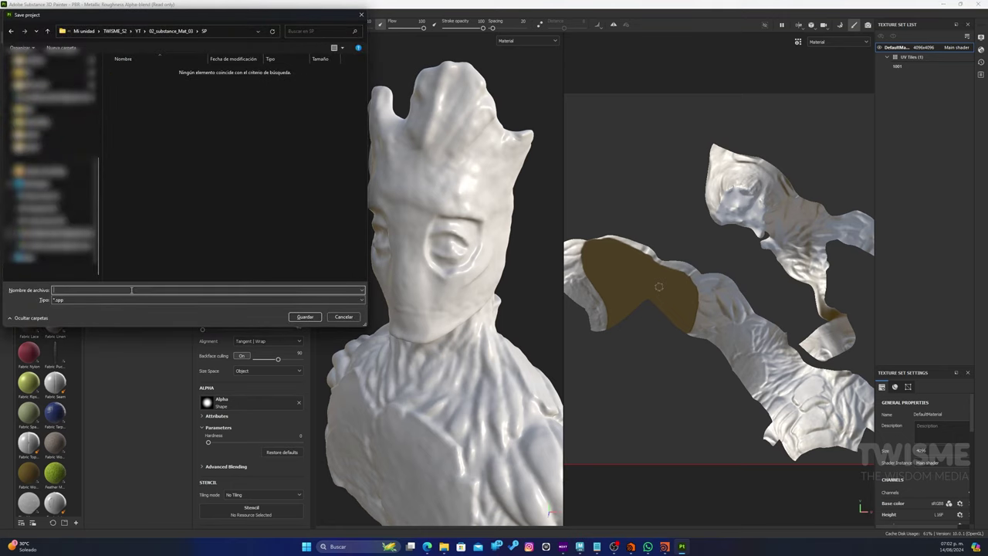
type("Groot")
type("ainte")
type("01")
key("Return")
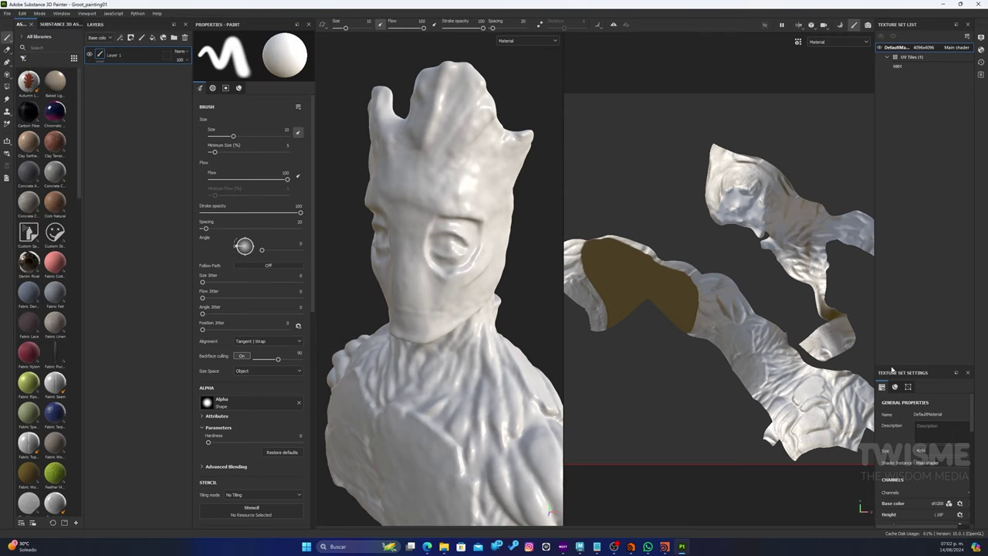
Widen the Texture Set Settings panel and open Bake Mesh Maps for DefaultMaterial.
left_click_drag(891, 365, 891, 286)
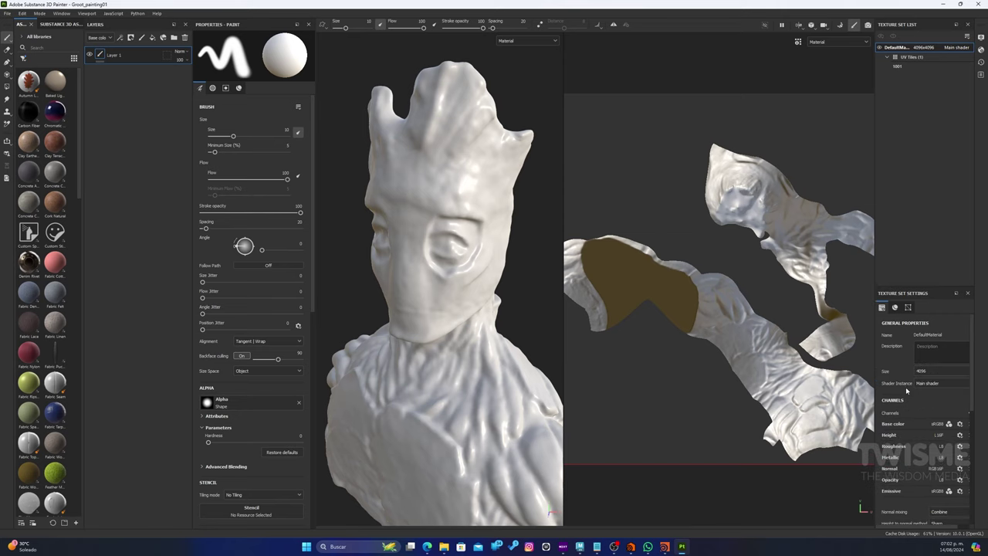
scroll(906, 387, "down", 3)
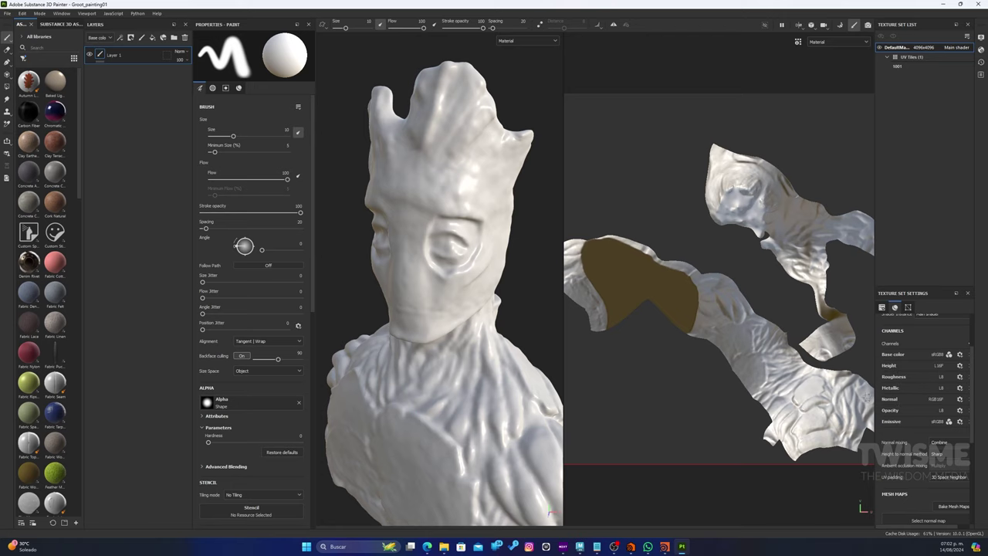
left_click_drag(874, 375, 823, 372)
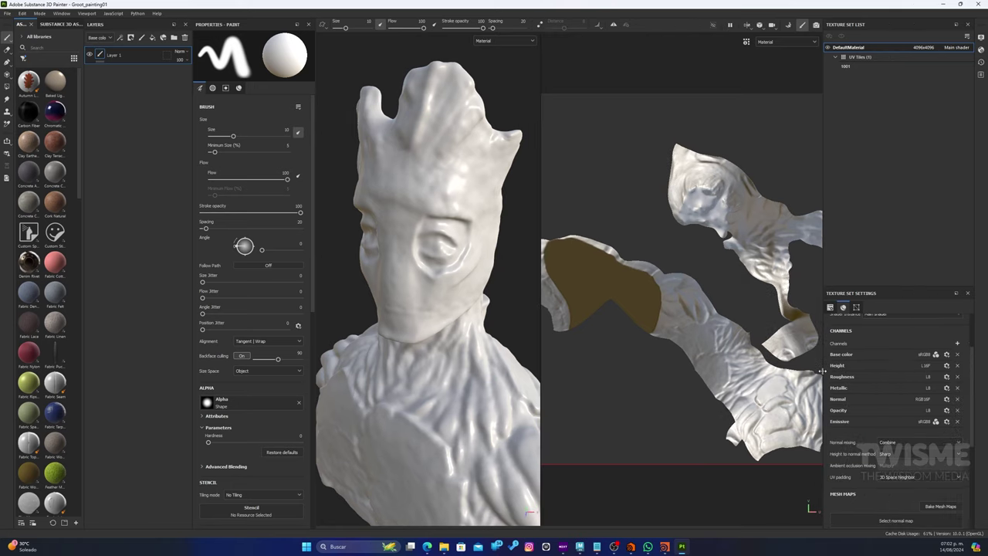
left_click(958, 343)
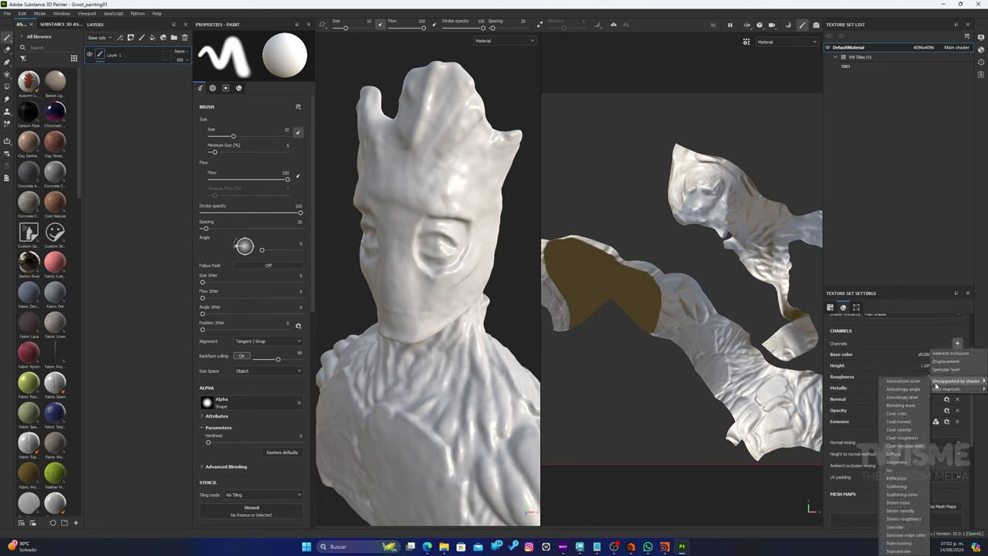
mouse_move(956, 380)
left_click(911, 328)
scroll(917, 410, "down", 3)
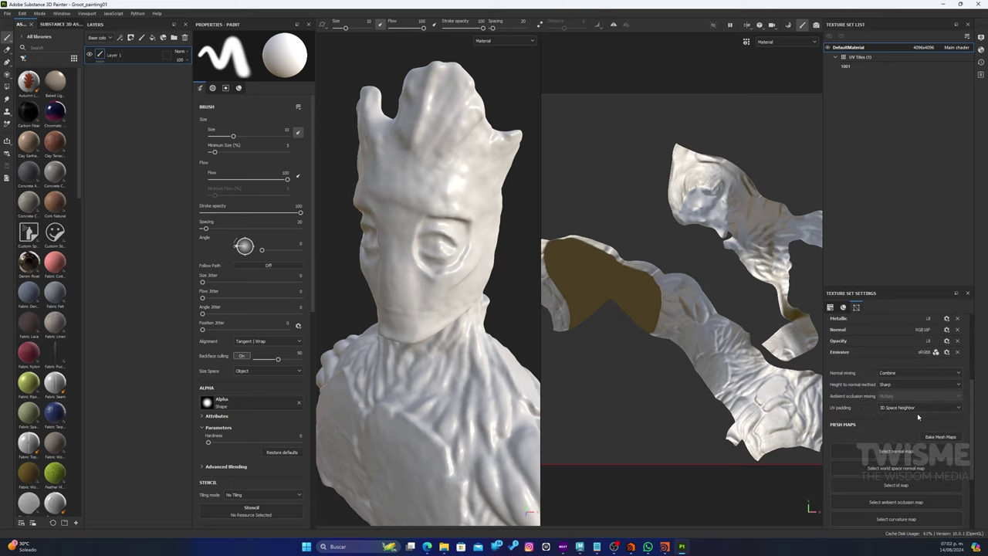
left_click(941, 437)
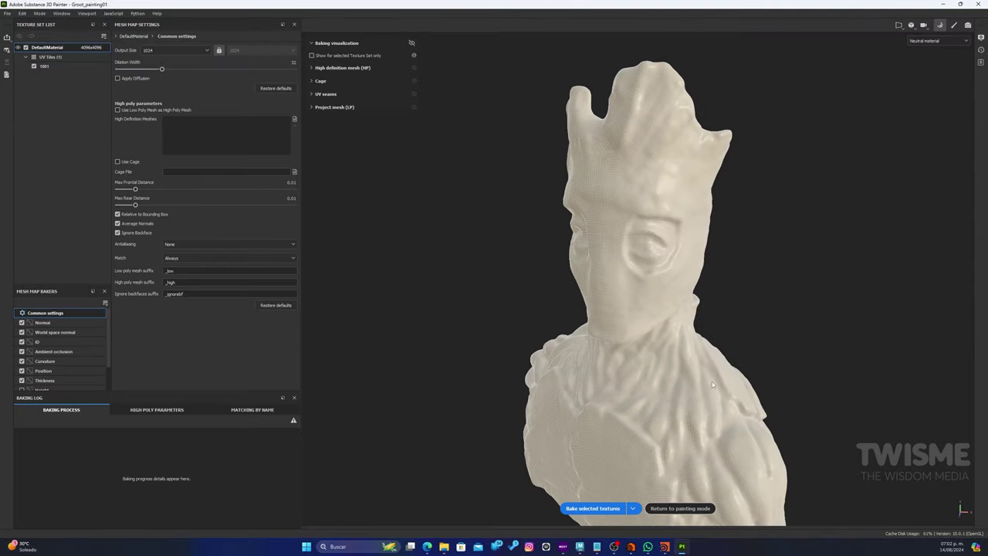
Bake DefaultMaterial's mesh maps at 4096 output size, then return to painting mode.
left_click(581, 508)
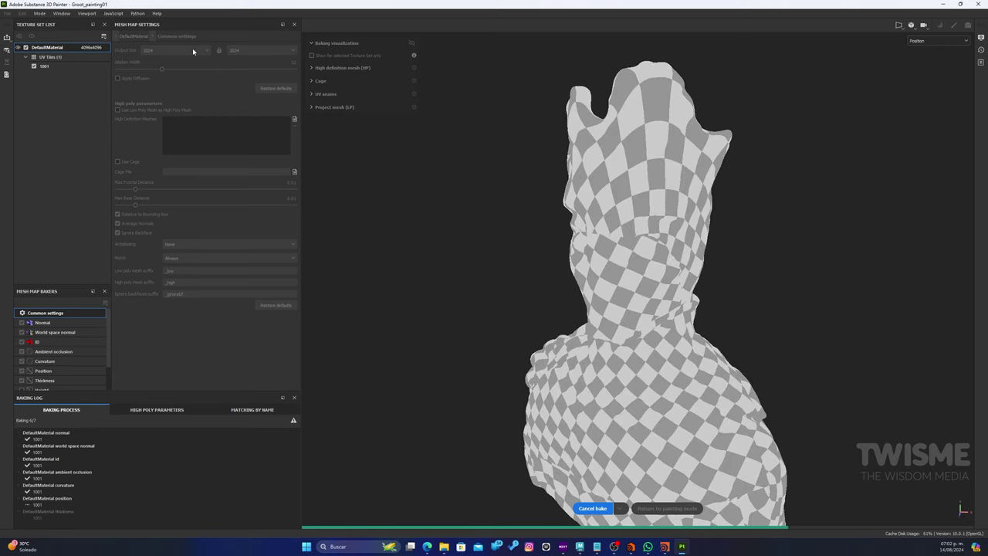
left_click(194, 51)
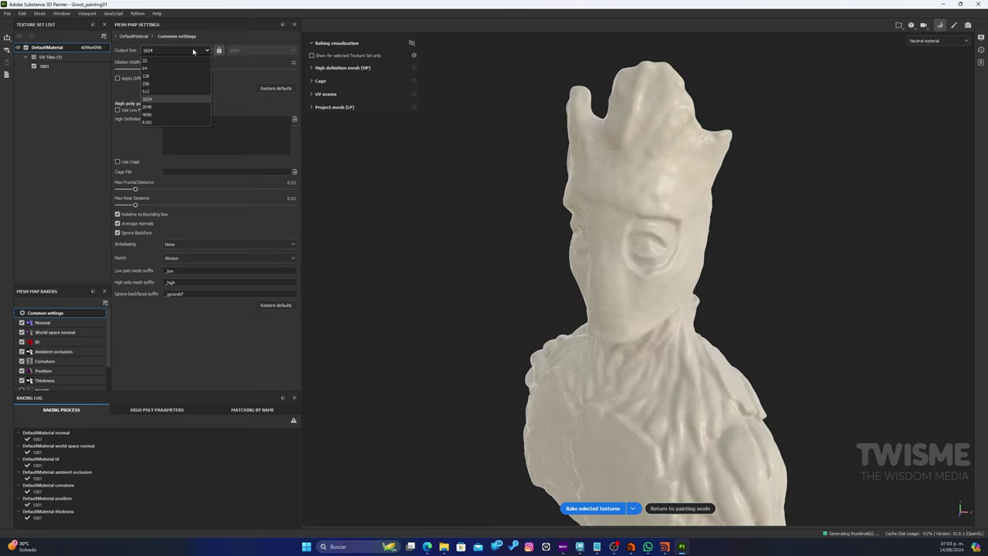
left_click(147, 114)
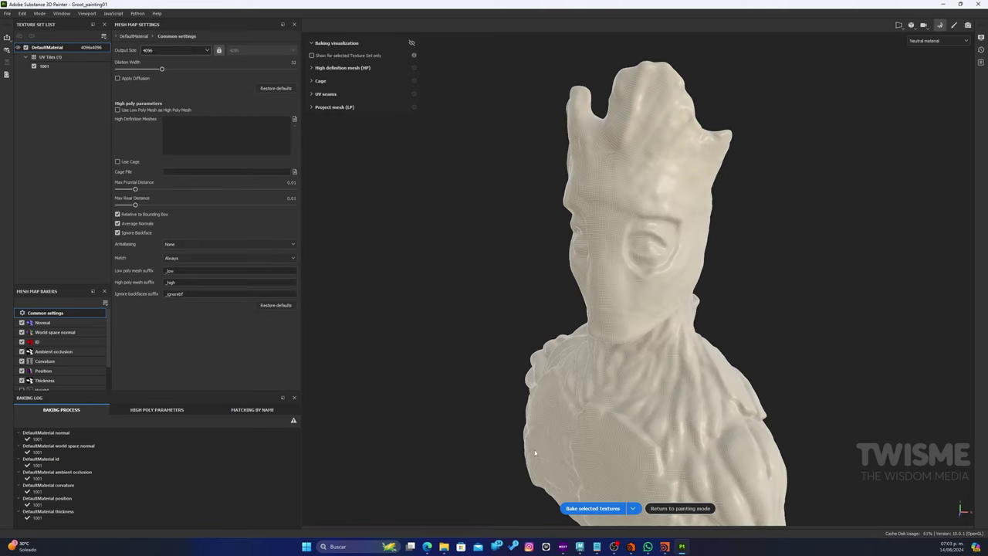
left_click(582, 509)
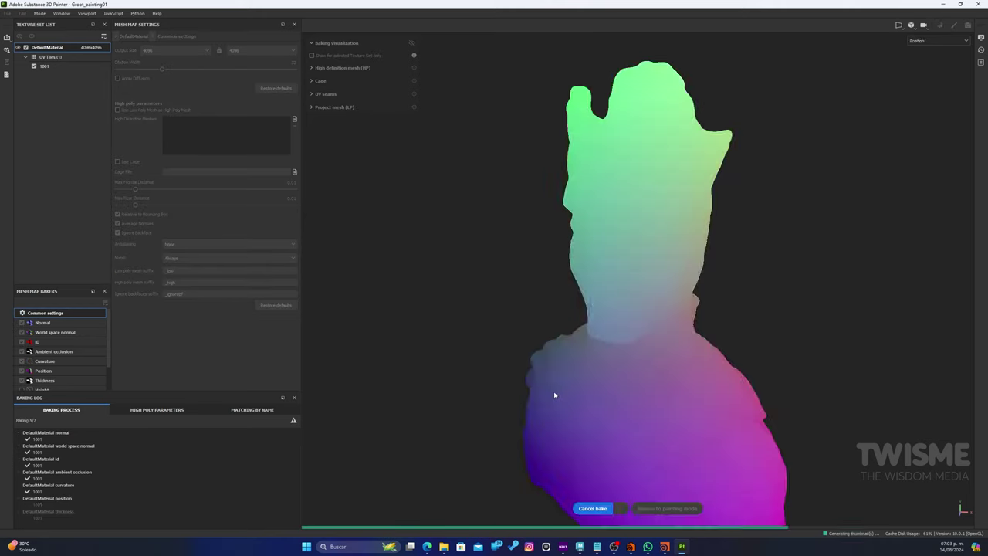
left_click(680, 508)
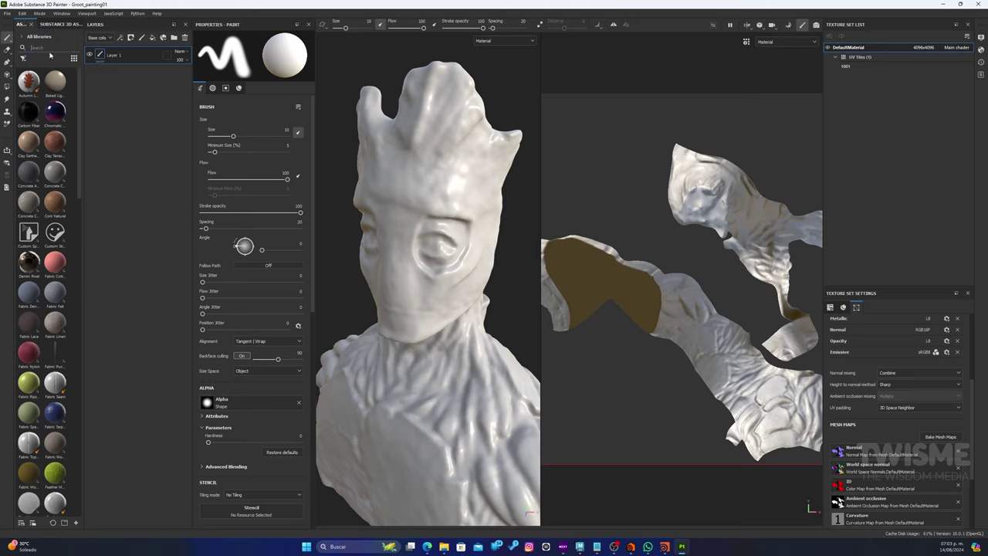
Apply Stylized Wood Rough as a fill on the bust with tri-planar projection.
type("wood")
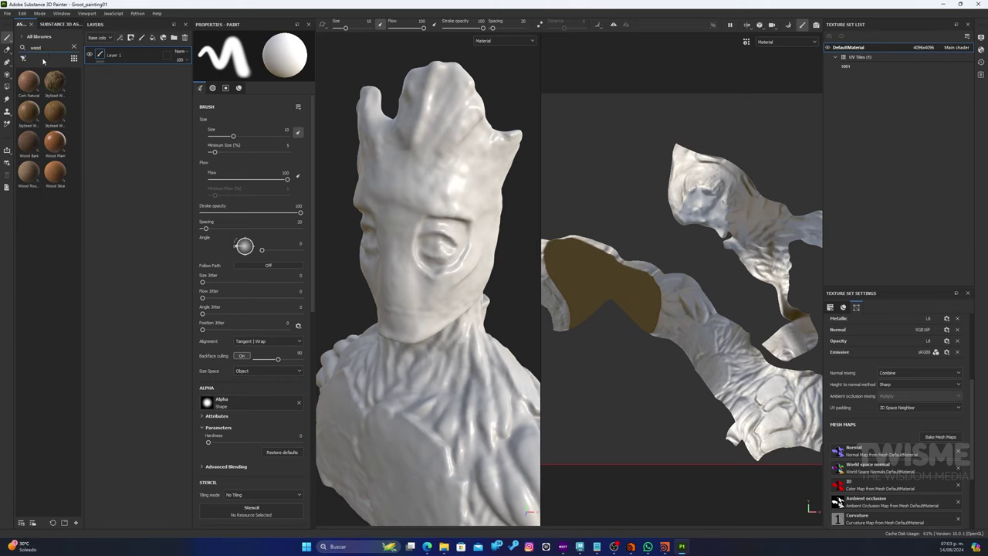
mouse_move(55, 112)
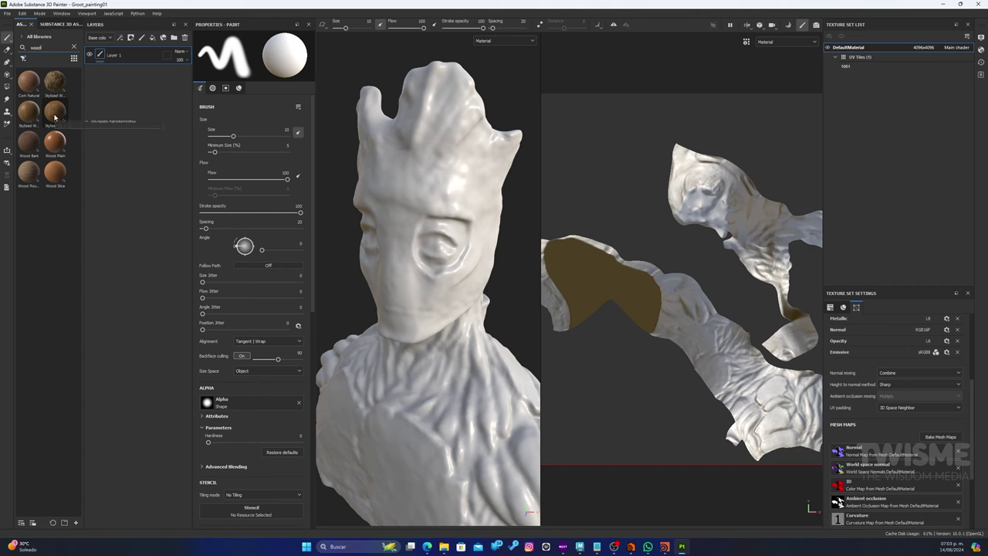
mouse_move(55, 115)
left_mouse_down()
mouse_move(420, 280)
mouse_move(399, 359)
left_mouse_up()
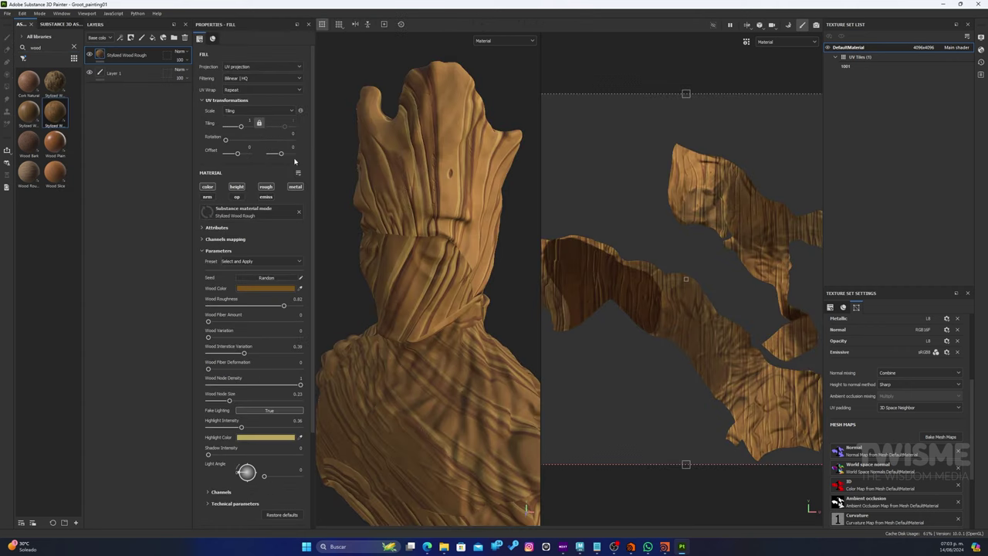
mouse_move(418, 247)
left_mouse_down("alt")
mouse_move(451, 238)
mouse_move(438, 241)
left_mouse_up("alt")
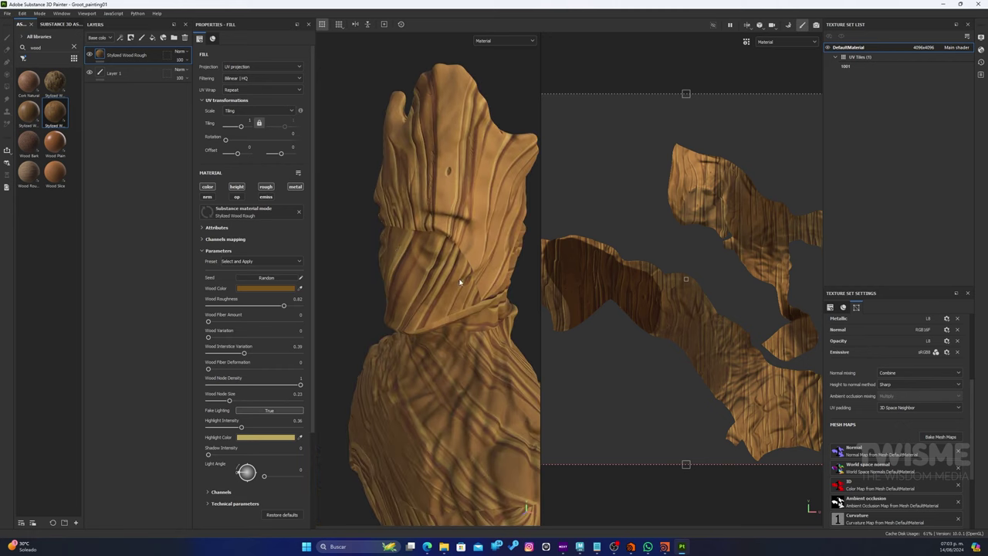
left_click_drag(459, 282, 369, 223, "alt")
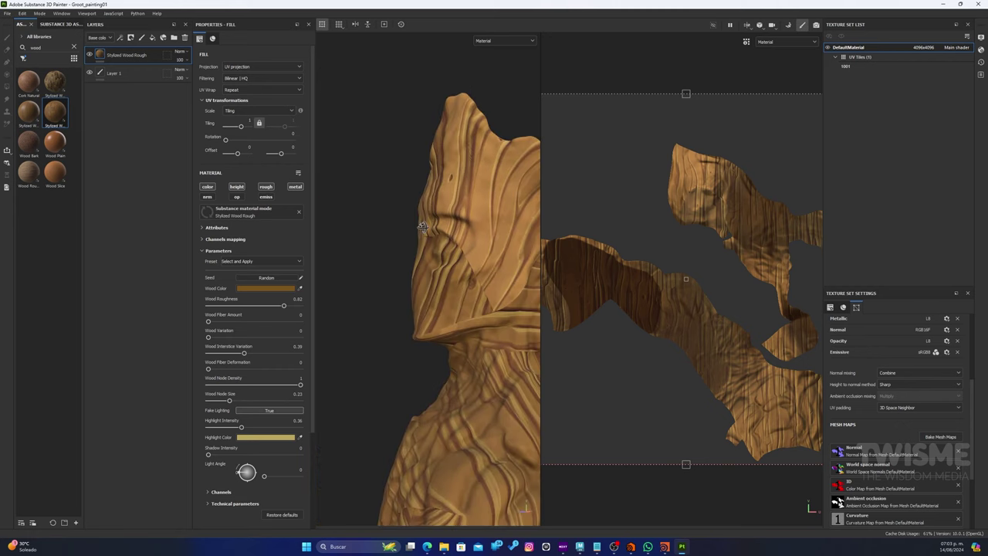
left_click(242, 67)
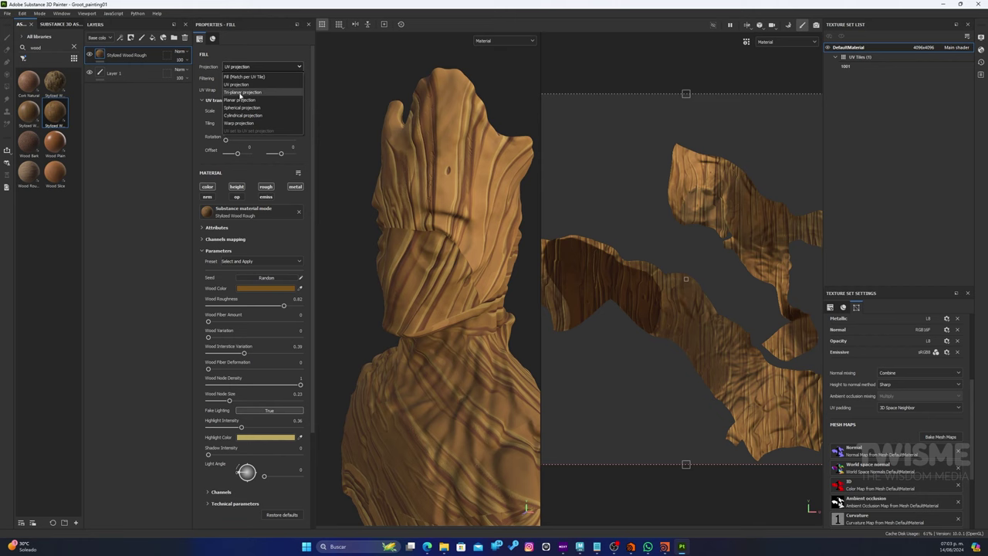
left_click(243, 87)
left_click_drag(383, 305, 441, 303, "alt")
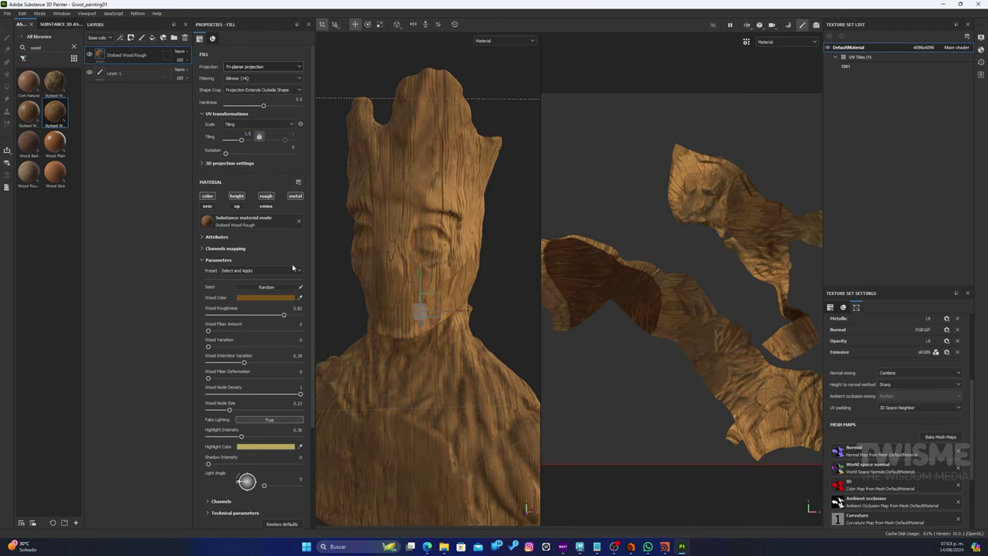
Rotate the wood grain nearly horizontal and set Wood Color to dark brown 3E2D15.
left_click_drag(233, 152, 254, 163)
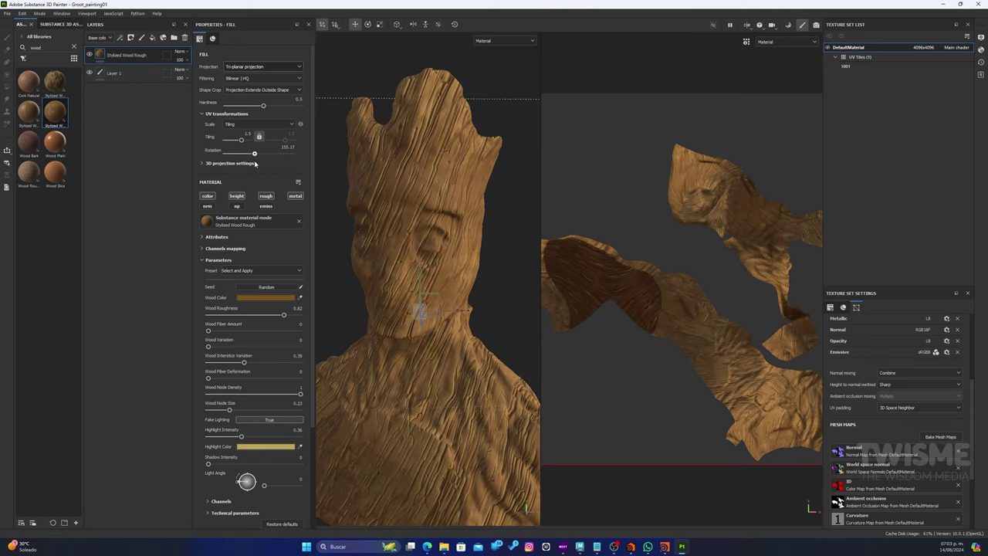
left_click(254, 298)
left_click(313, 395)
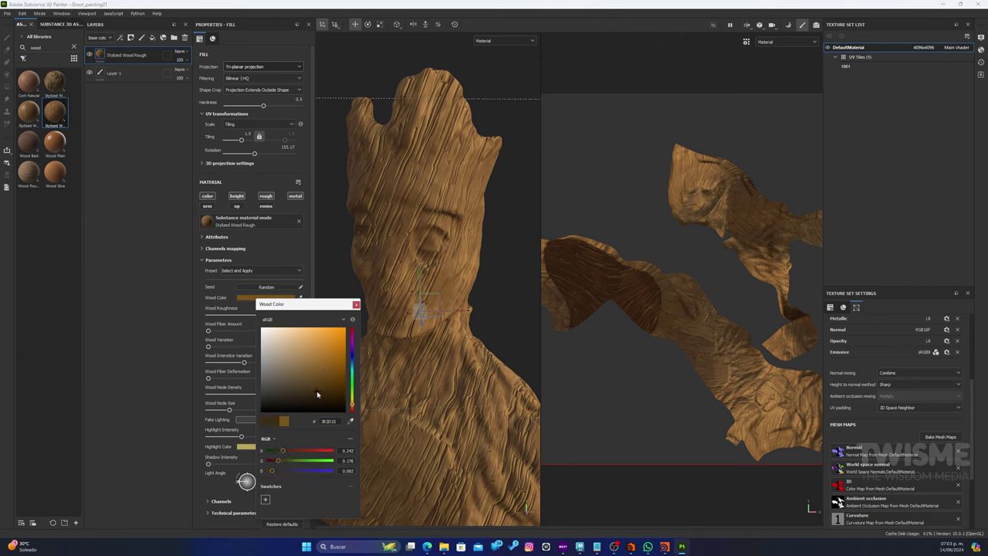
left_click(356, 305)
mouse_move(400, 365)
left_mouse_down("alt")
mouse_move(404, 282)
mouse_move(469, 278)
mouse_move(410, 229)
mouse_move(419, 286)
left_mouse_up("alt")
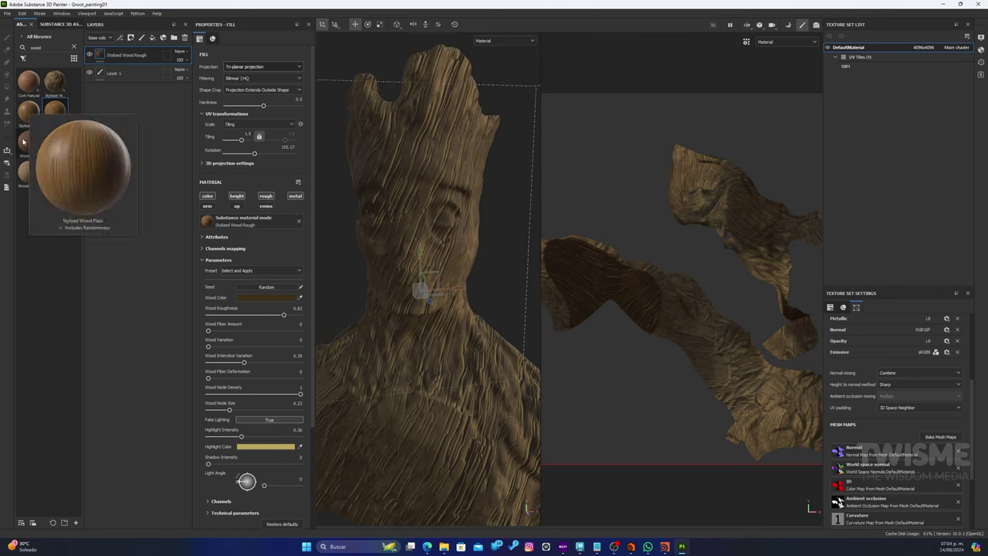
Add a rotated Wood Rough fill on top with Wood Color 0.44 and Fade 0.12, then clear the wood search.
left_click_drag(28, 173, 123, 55)
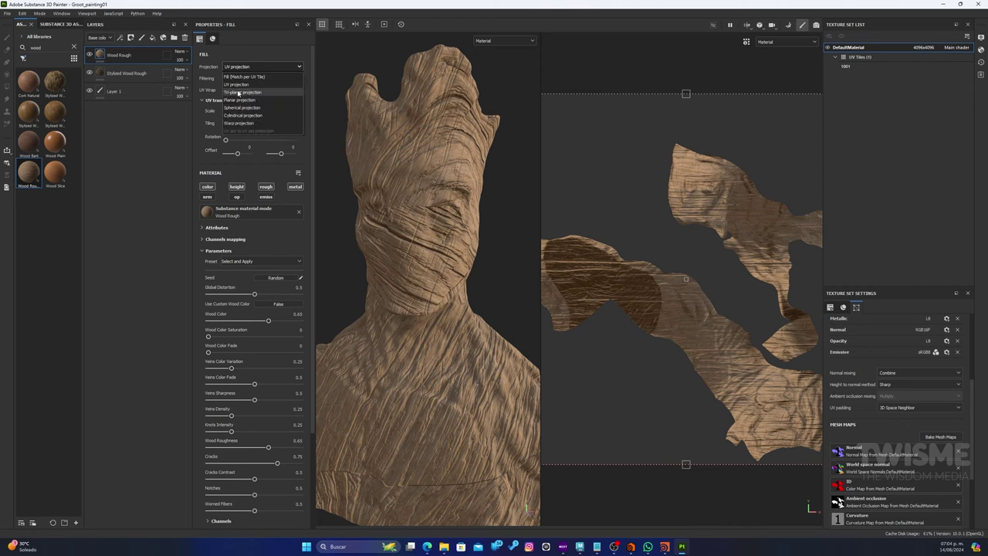
left_click_drag(208, 153, 238, 153)
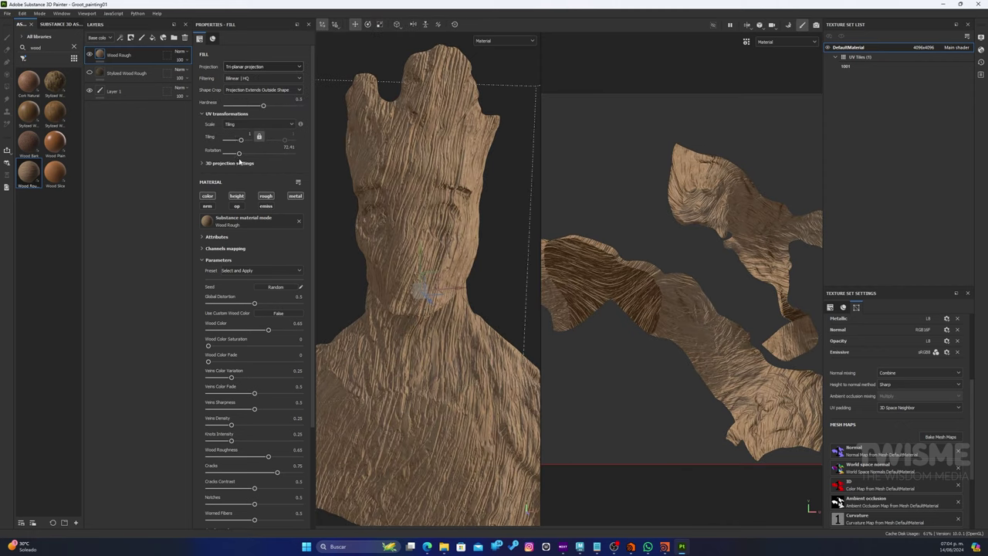
left_click_drag(268, 330, 282, 330)
mouse_move(207, 346)
left_mouse_down()
mouse_move(227, 346)
mouse_move(260, 377)
mouse_move(208, 346)
left_mouse_up()
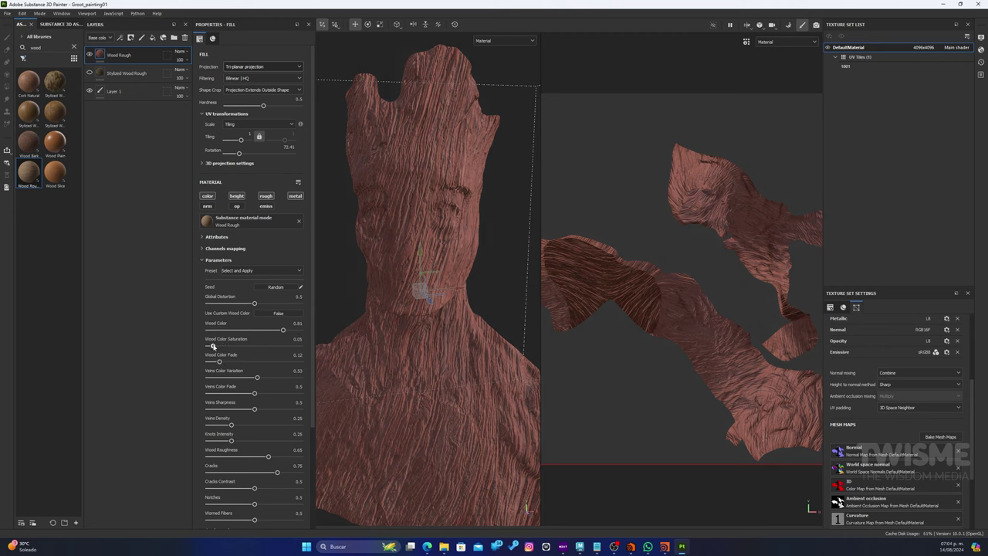
left_click_drag(261, 378, 208, 377)
left_click_drag(283, 330, 249, 329)
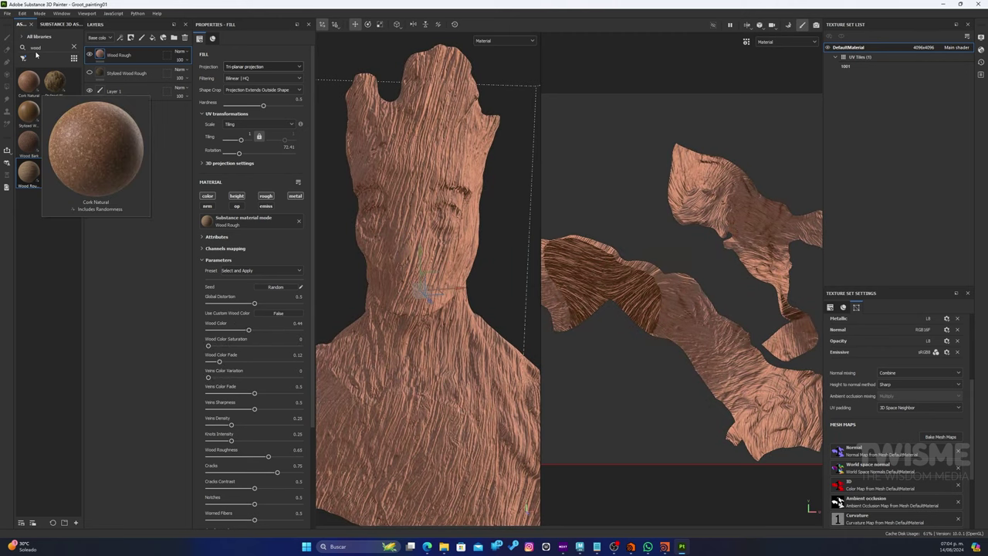
left_click(73, 48)
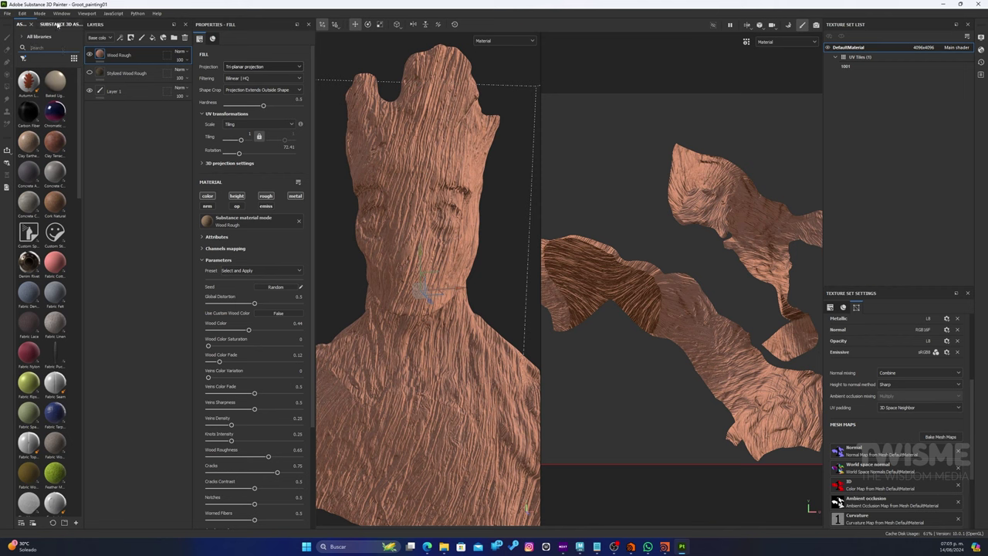
Search the Substance 3D Assets library for moss and open Meadow Moss Cover in the web player.
left_click(58, 24)
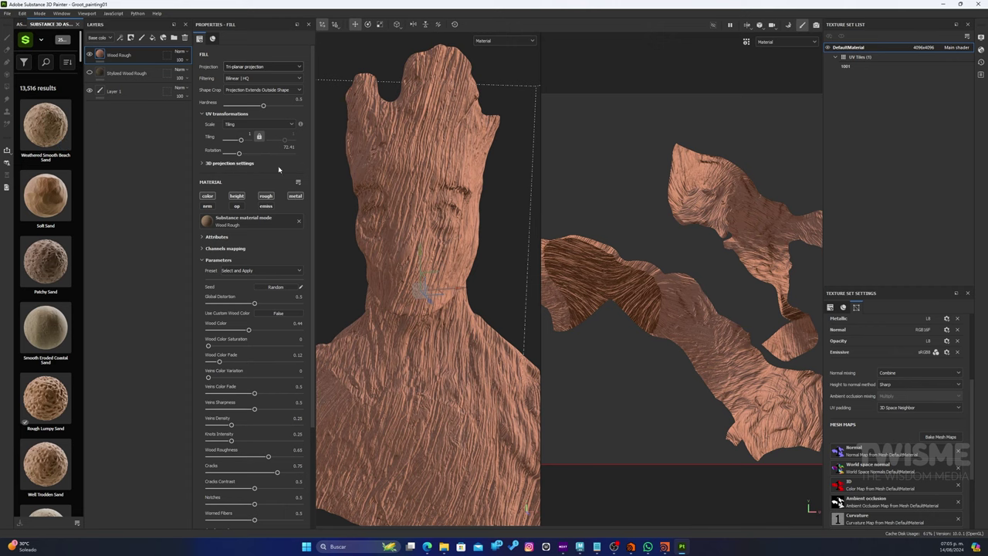
left_click_drag(315, 194, 394, 203)
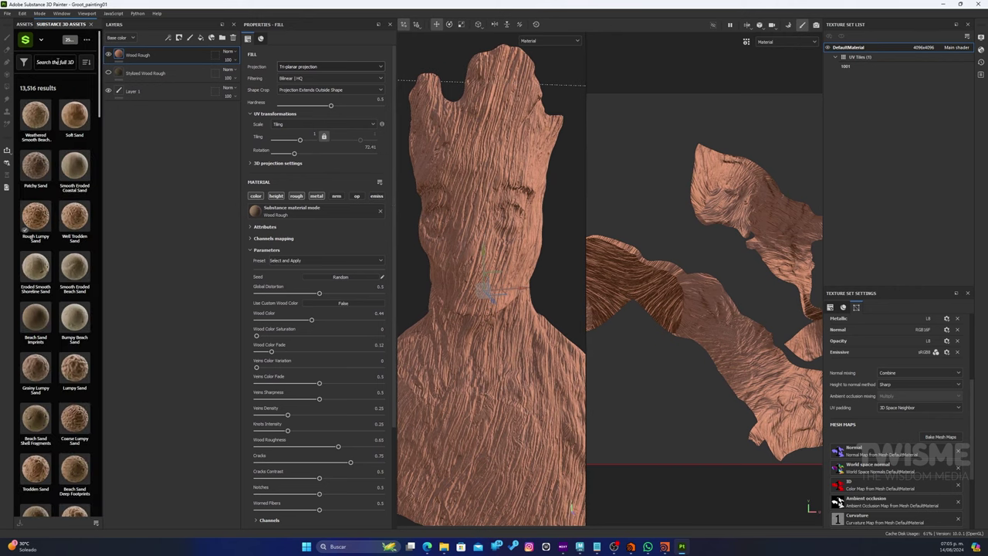
type("moss")
key("Return")
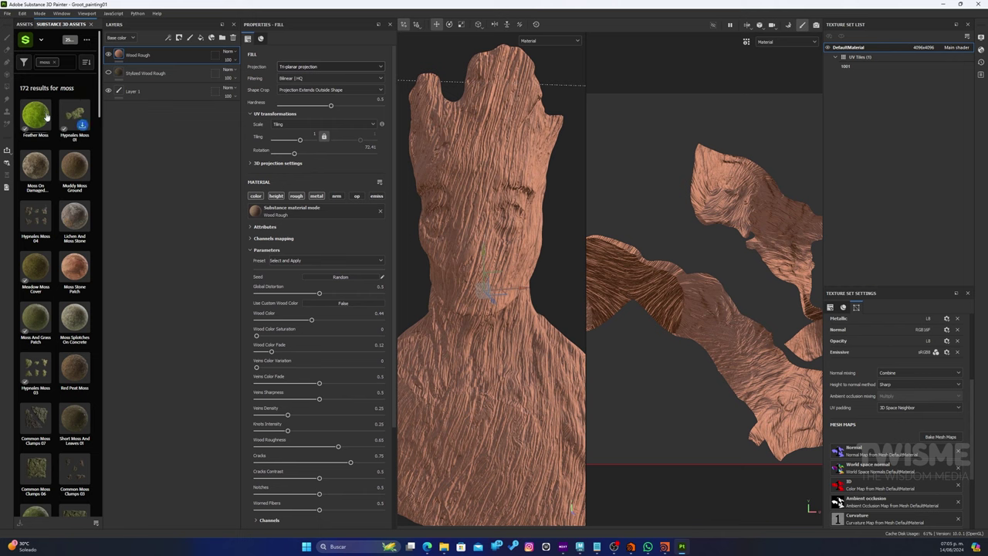
left_click(31, 262)
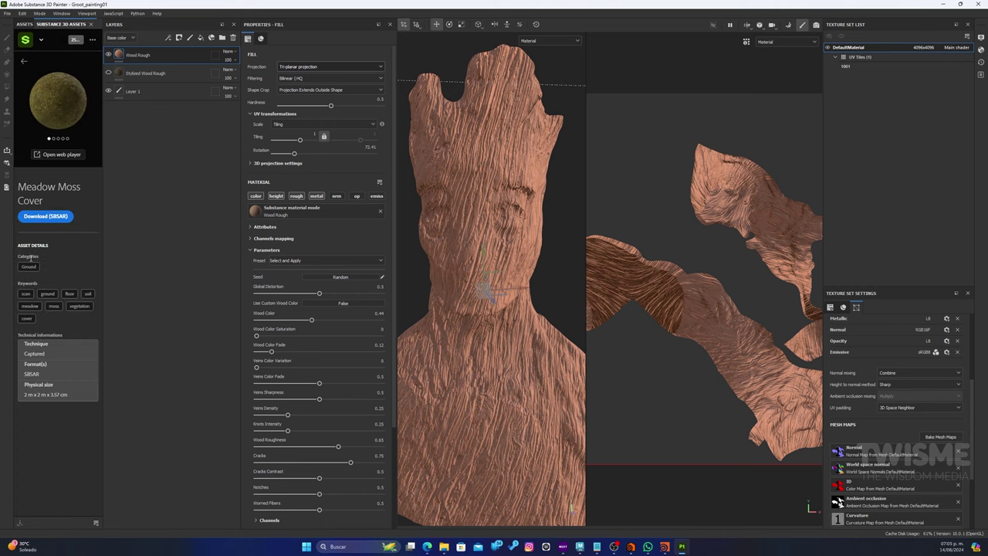
left_click(49, 153)
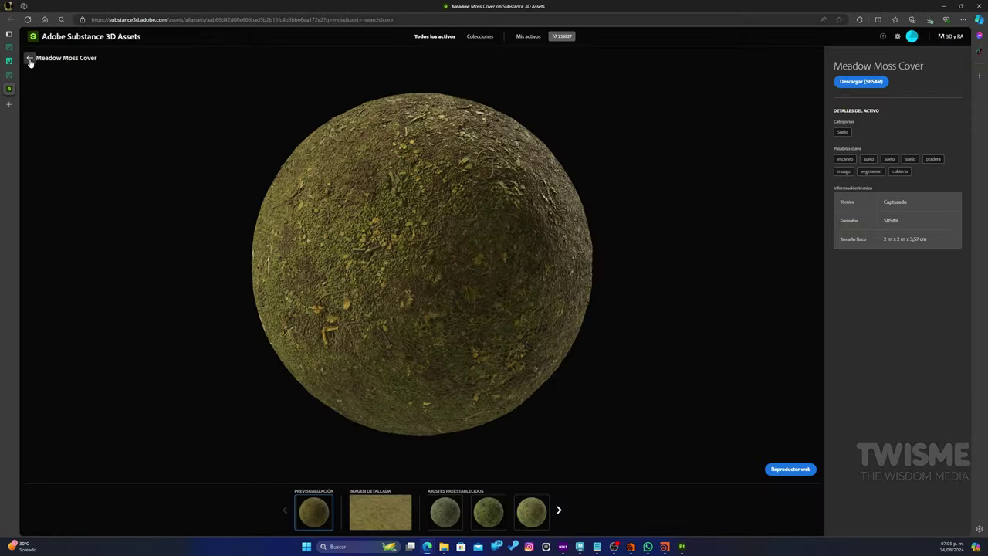
Leave the web player and show the downloaded Short Moss And Leaves 03 SBSAR in Descargas.
left_click(30, 60)
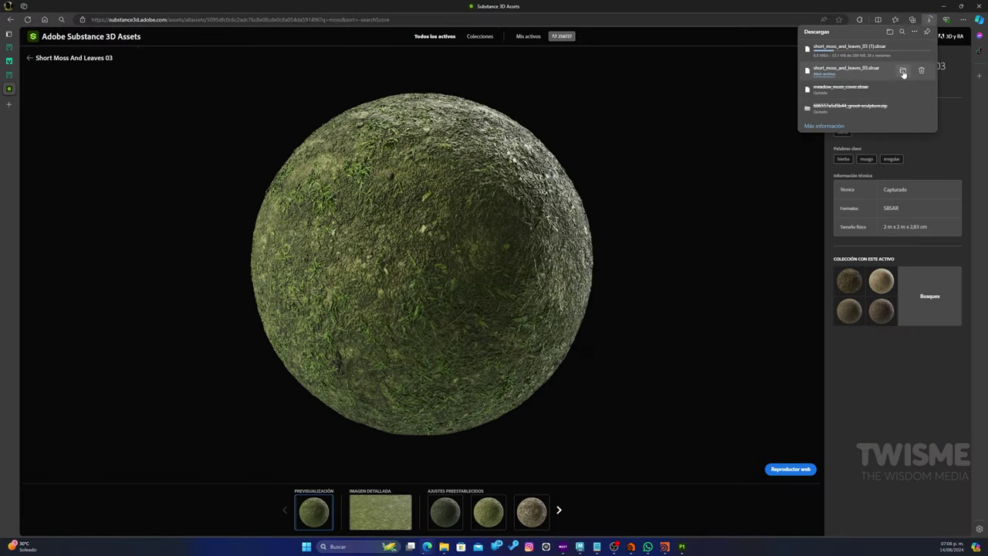
left_click(903, 70)
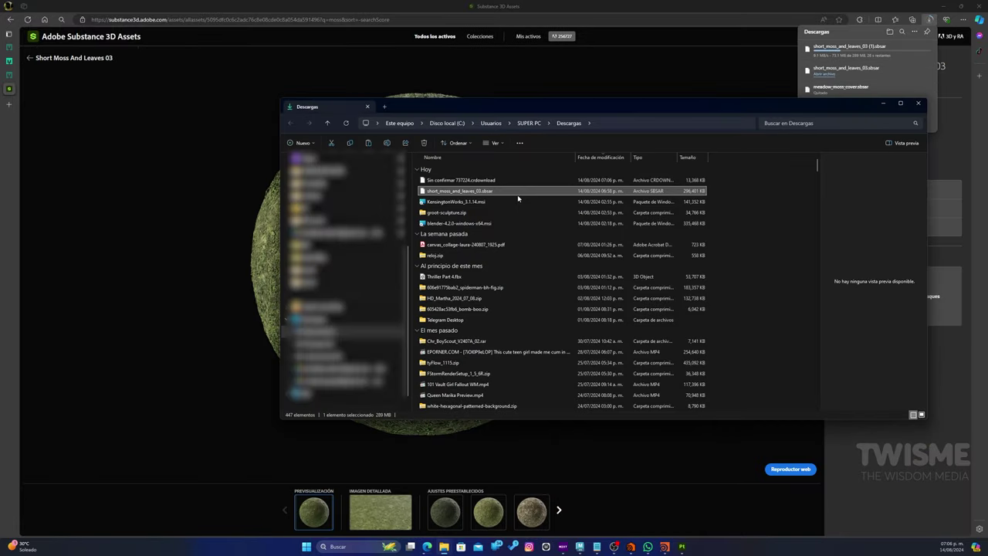
Paste short_moss_and_leaves_03.sbsar into the SP folder under 02_substance_Mat_03.
left_click(312, 285)
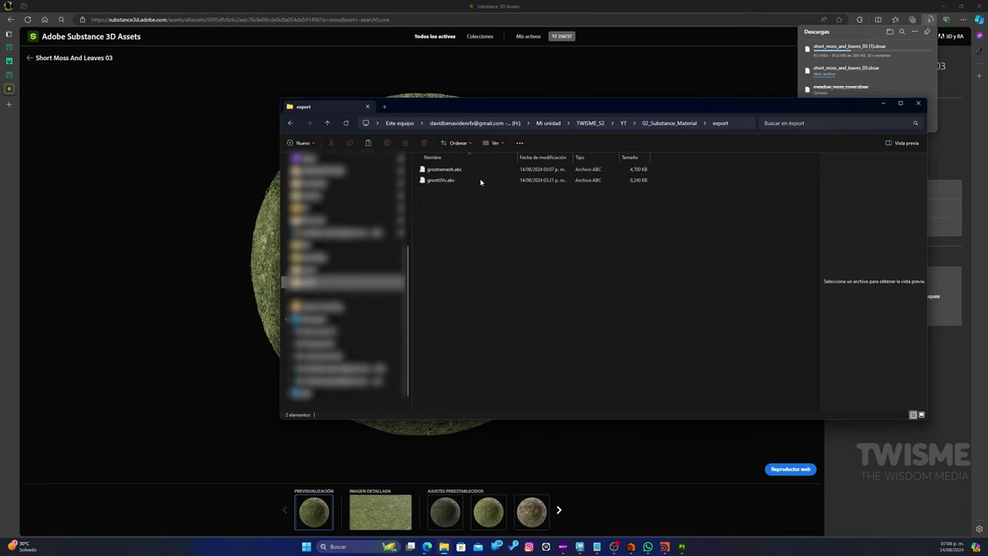
left_click(633, 125)
left_click(657, 150)
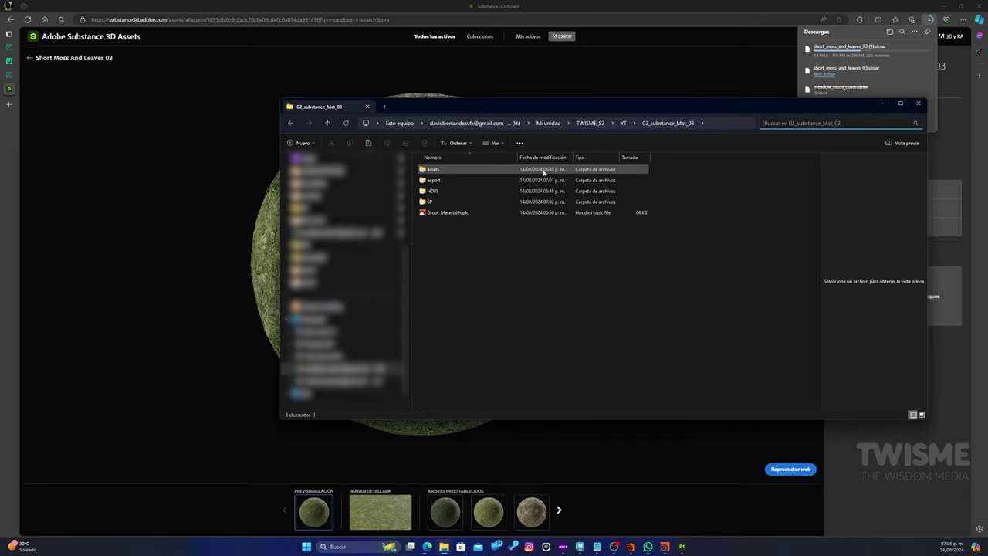
double_click(448, 204)
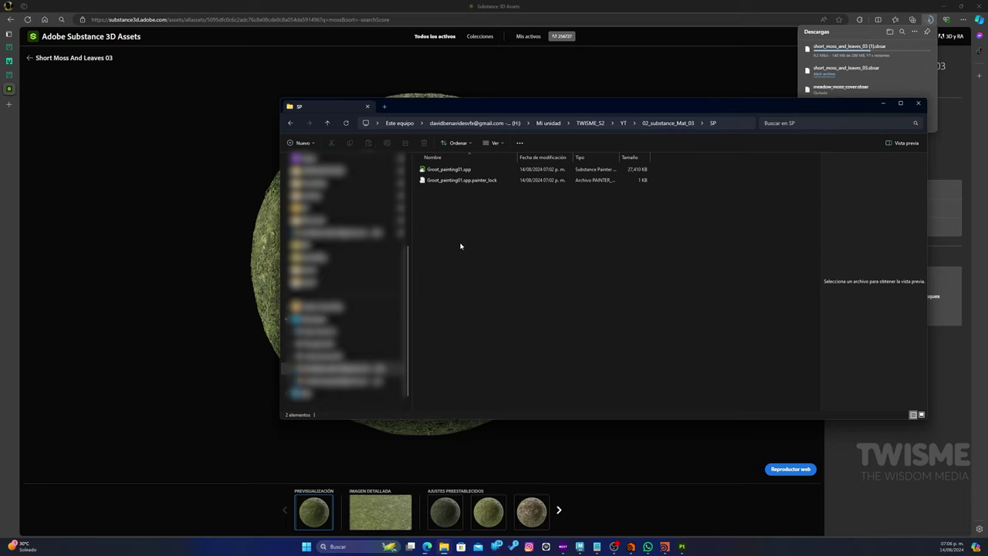
key("ctrl+v")
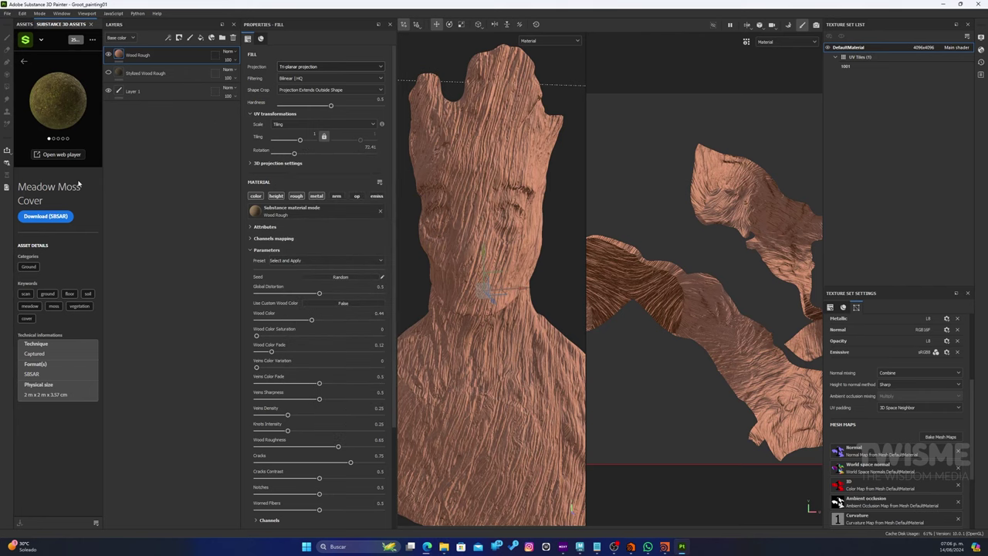
Add short_moss_and_leaves_03.sbsar from the SP folder to the resources import list.
left_click(24, 24)
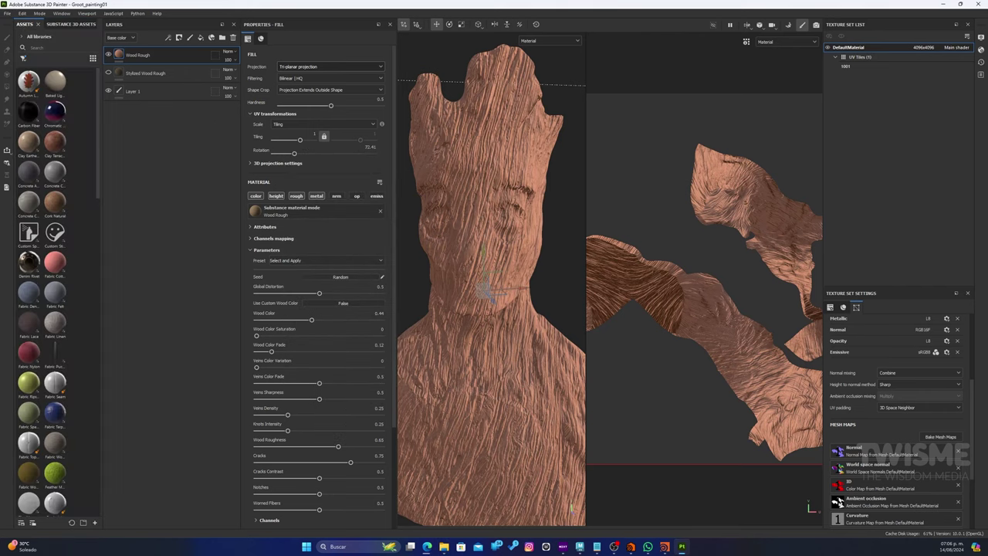
left_click(95, 523)
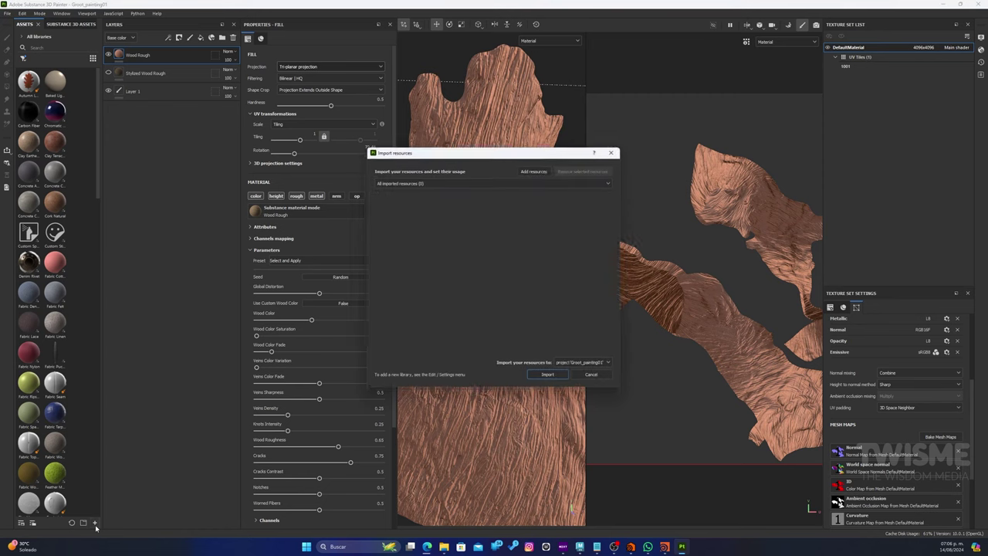
left_click(534, 169)
left_click(510, 178)
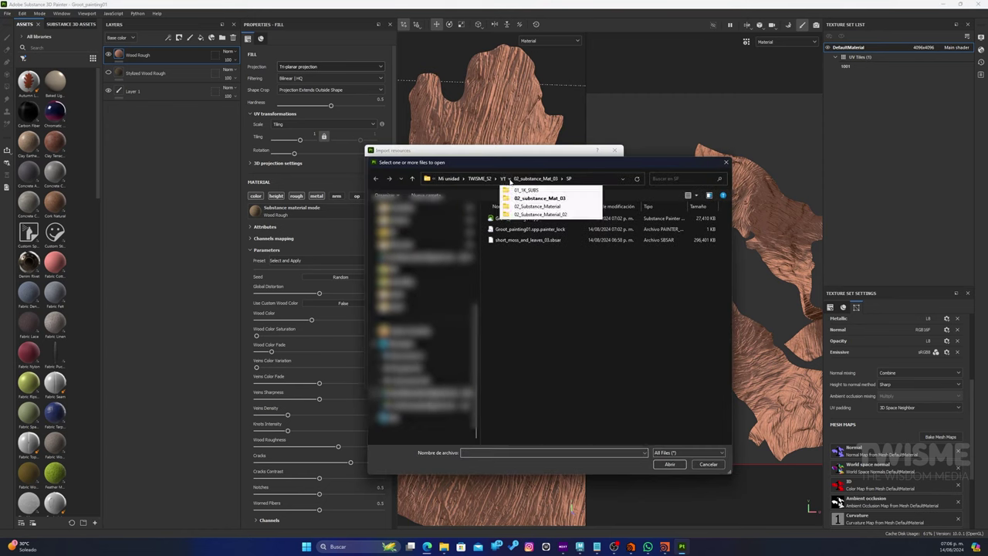
left_click(540, 199)
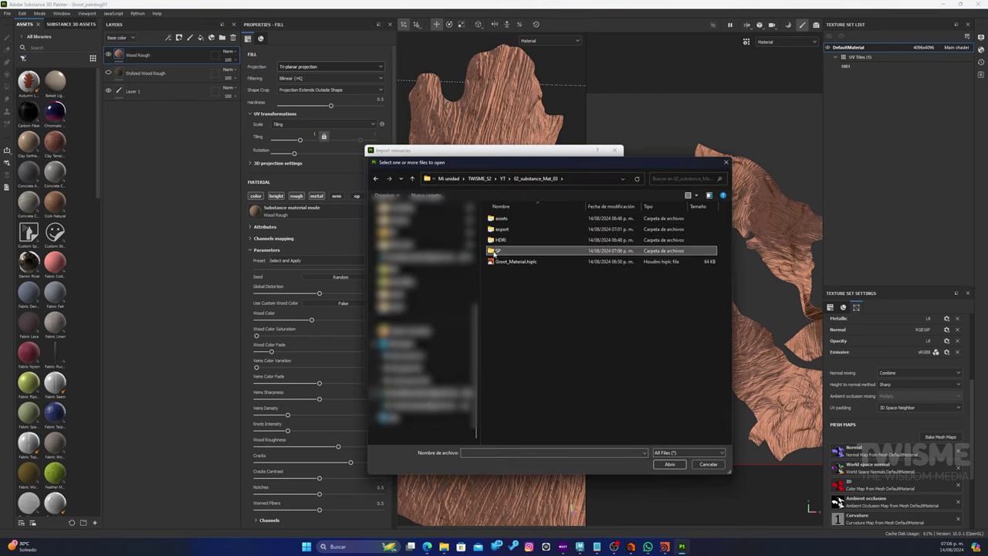
double_click(494, 252)
left_click(517, 240)
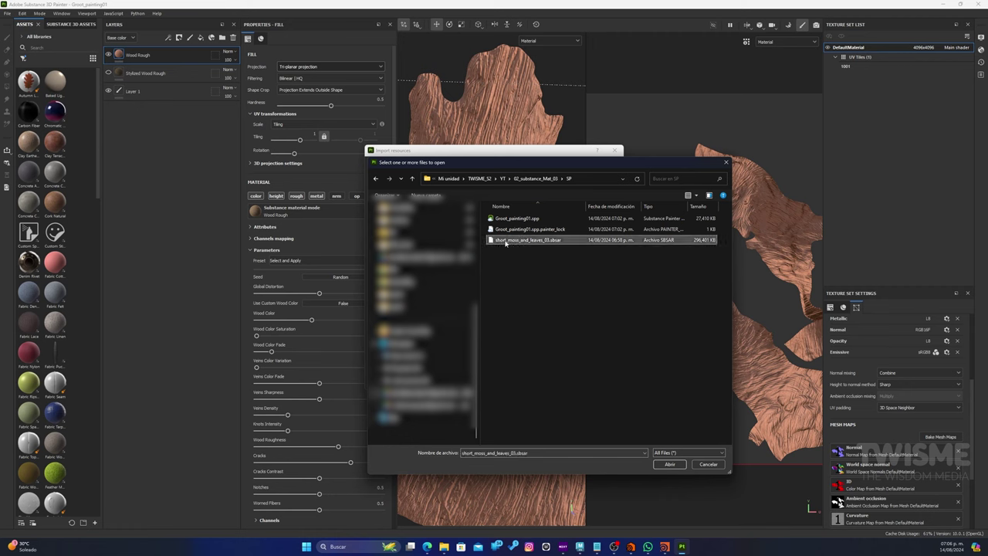
left_click(670, 465)
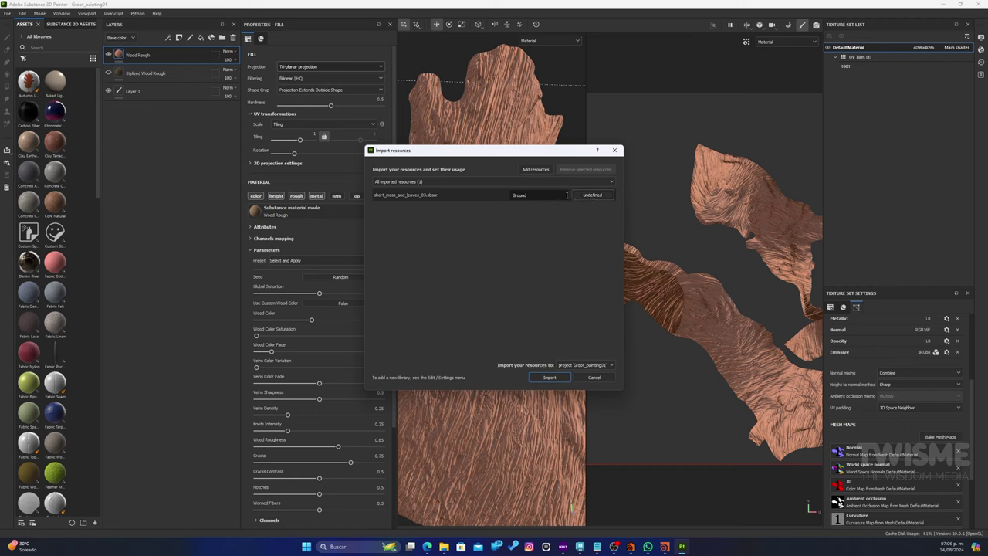
Set the SBSAR's usage to basematerial and import it into the project.
left_click(585, 197)
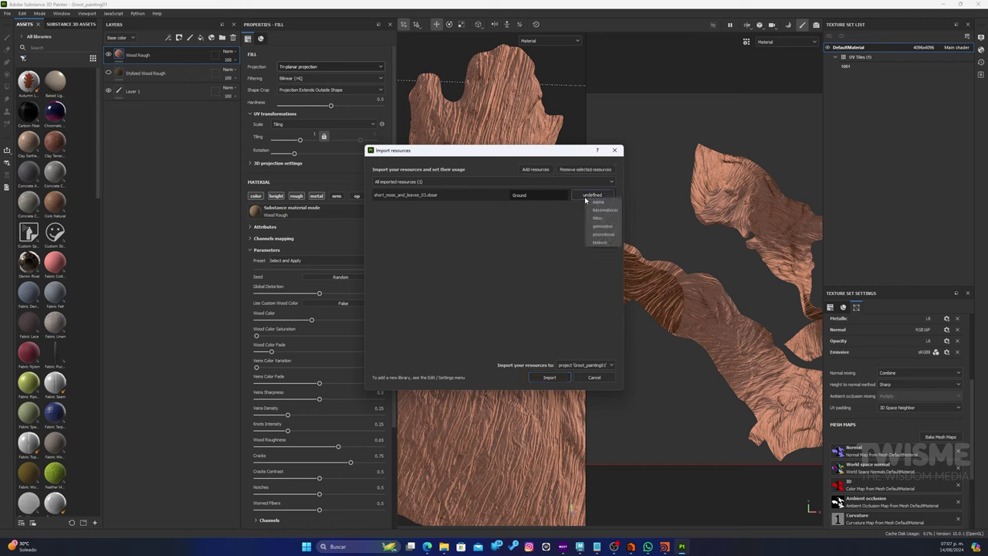
left_click(557, 292)
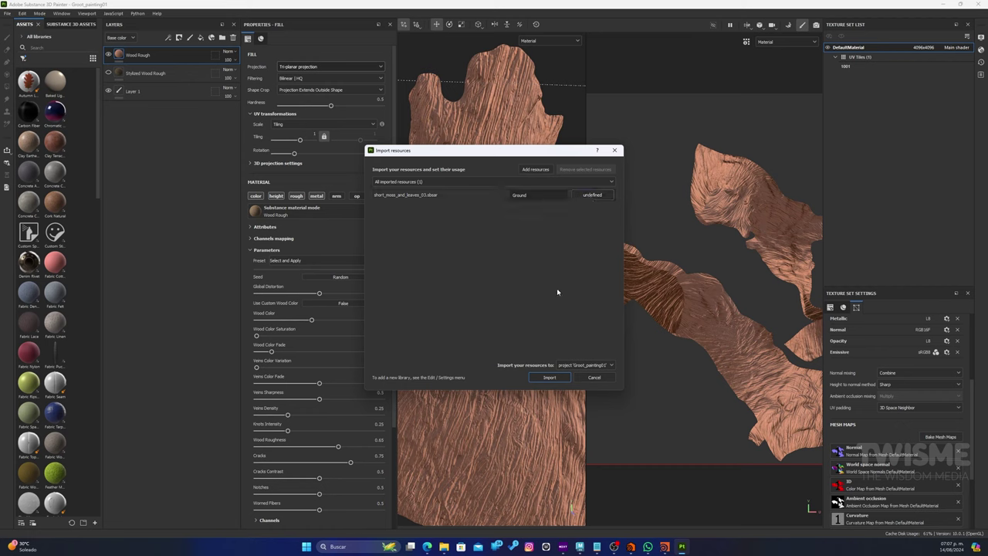
left_click(549, 378)
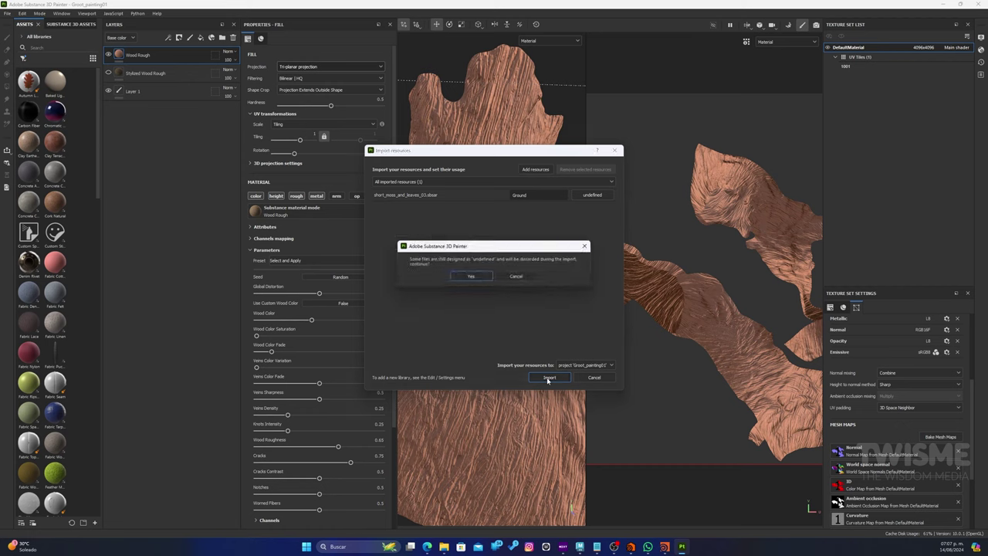
left_click(515, 276)
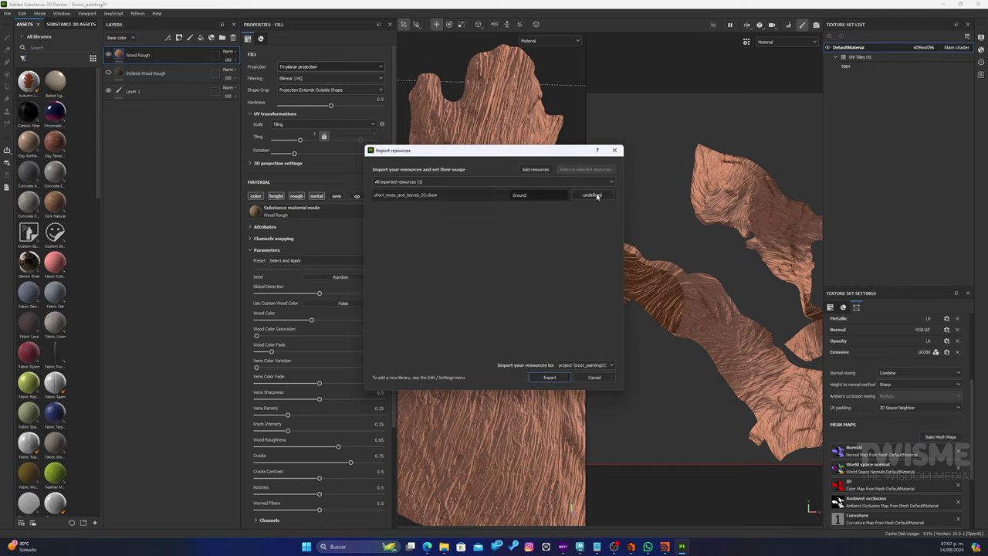
left_click(595, 195)
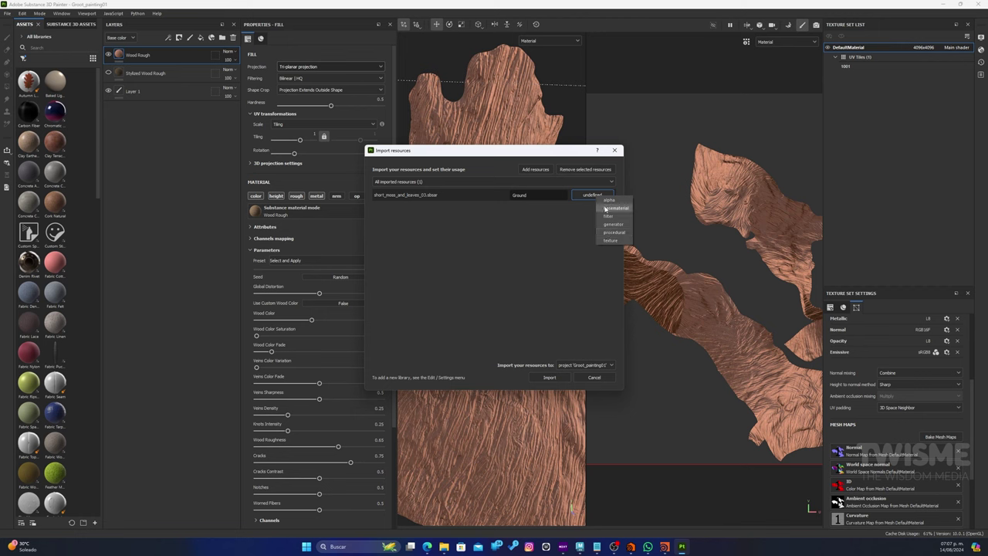
left_click(602, 207)
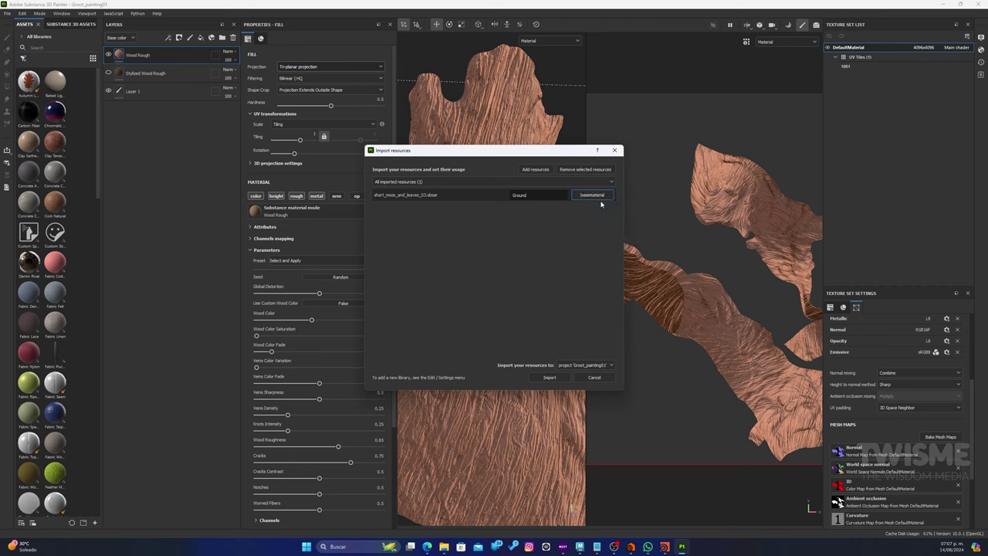
left_click(549, 377)
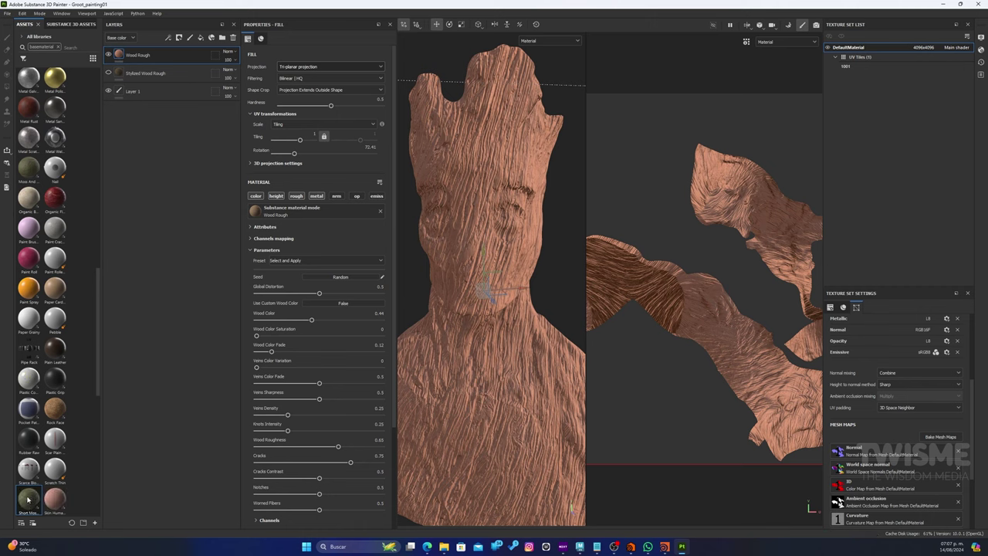
Apply Short Moss And Leaves 03 to Groot as a fill layer with Tri-planar projection, tiling 3.
left_click_drag(28, 500, 456, 281)
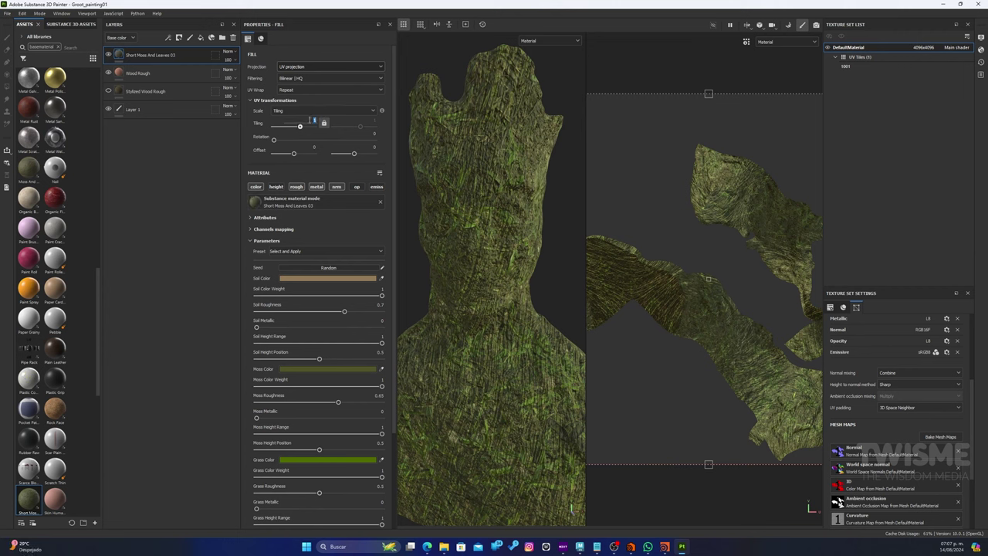
left_click(314, 67)
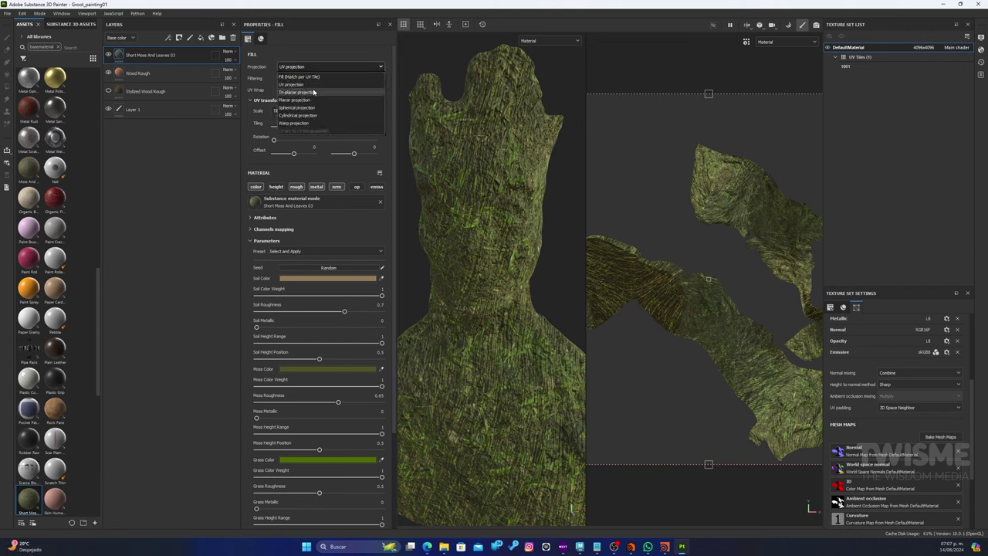
left_click(315, 80)
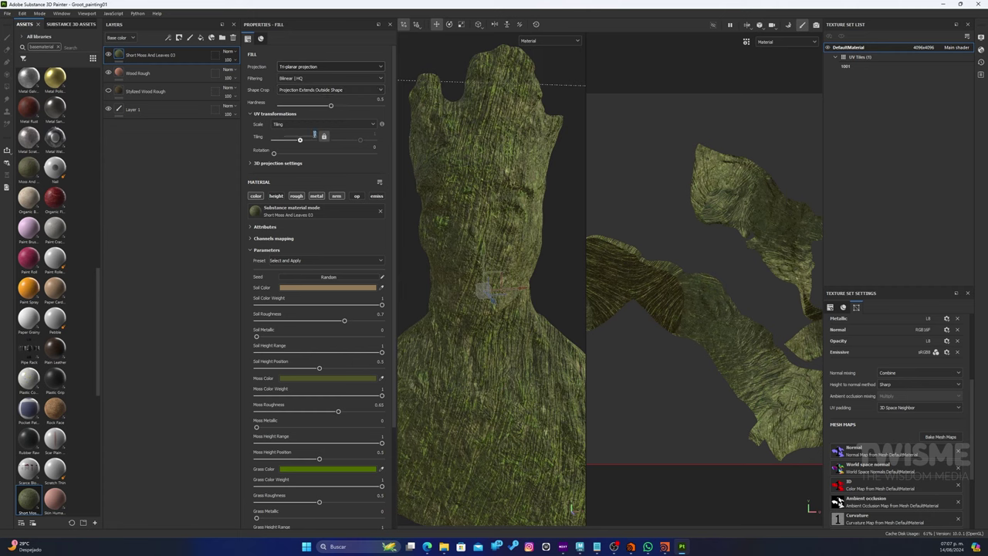
type("3")
key("Return")
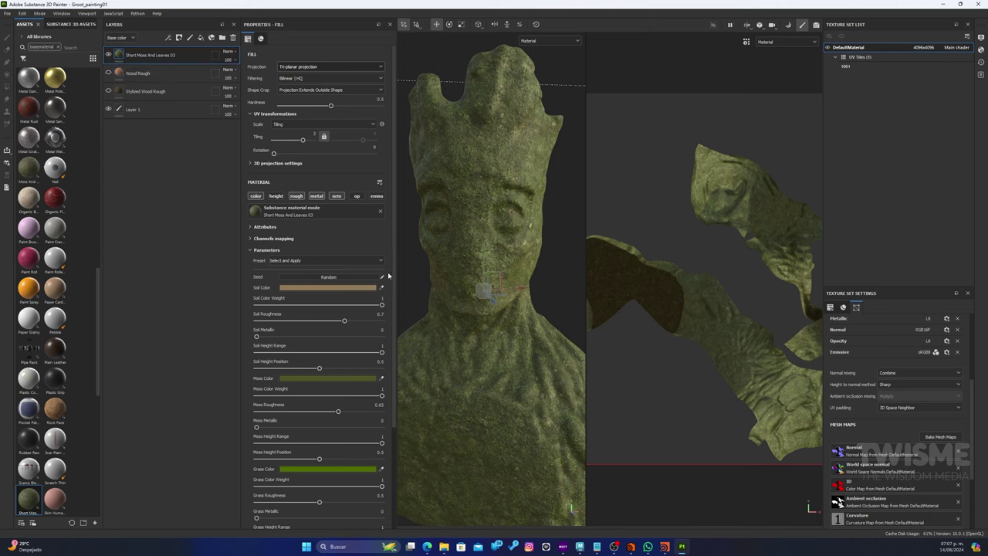
Turn off the moss fill layer's height channel.
mouse_move(494, 293)
left_mouse_down("alt")
mouse_move(559, 287)
mouse_move(502, 290)
left_mouse_up("alt")
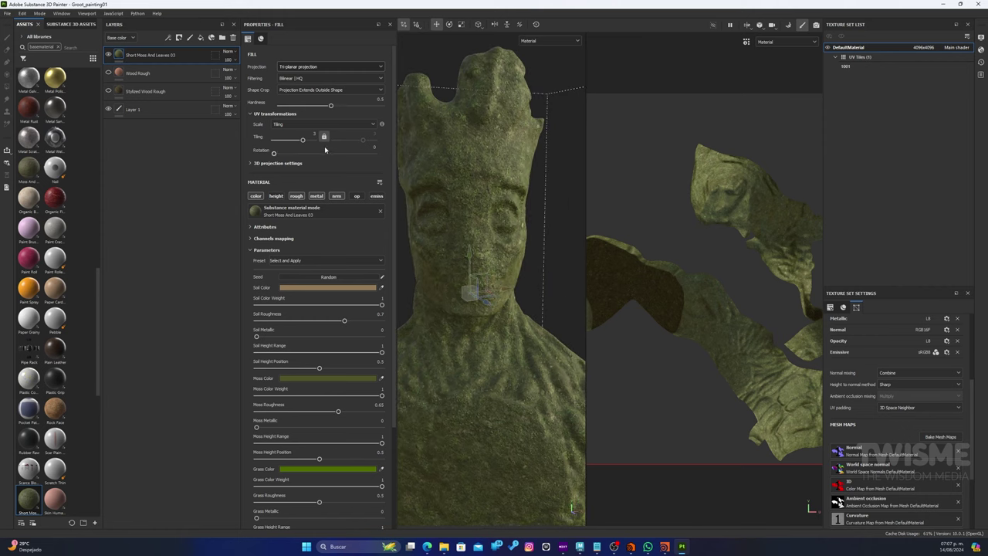
left_click(276, 196)
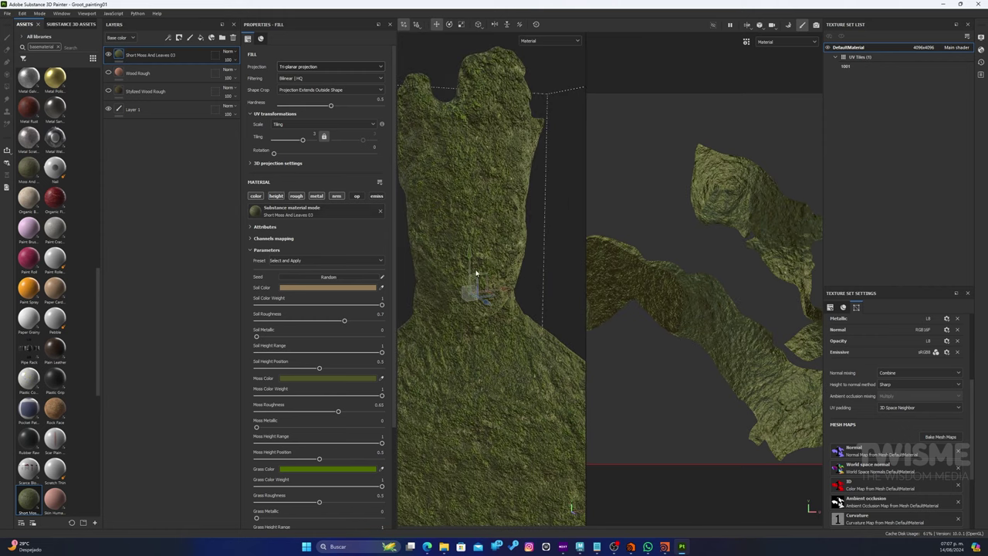
left_click_drag(500, 309, 492, 305, "alt")
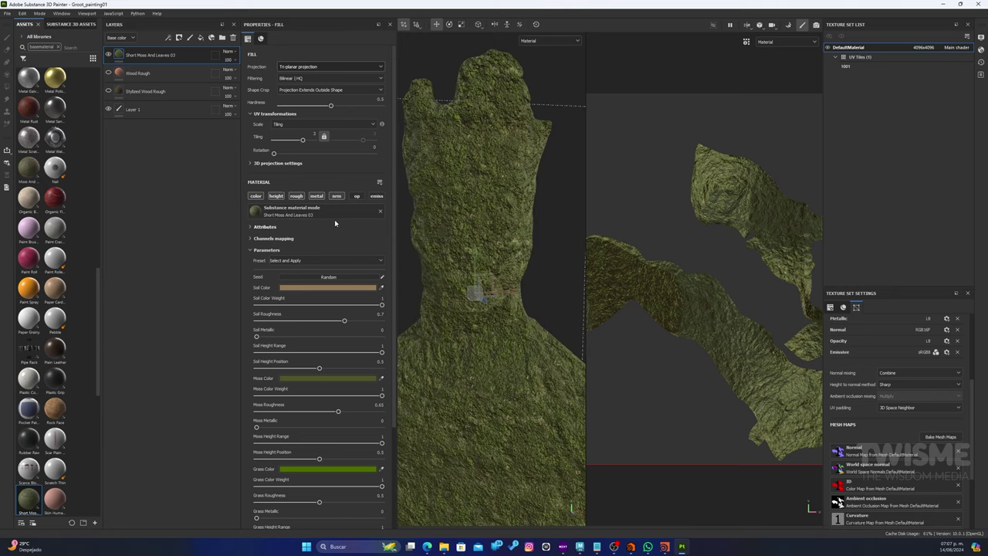
Display the Height channel in the layer stack and adjust the Wood Rough layer's opacity.
left_click(132, 38)
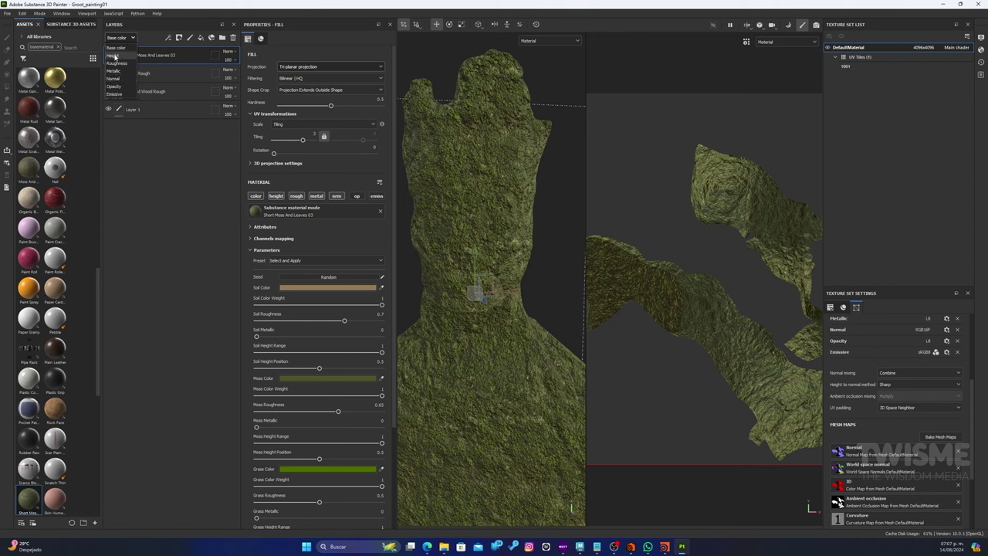
left_click(113, 56)
mouse_move(228, 75)
left_mouse_down()
mouse_move(256, 74)
mouse_move(236, 74)
left_mouse_up()
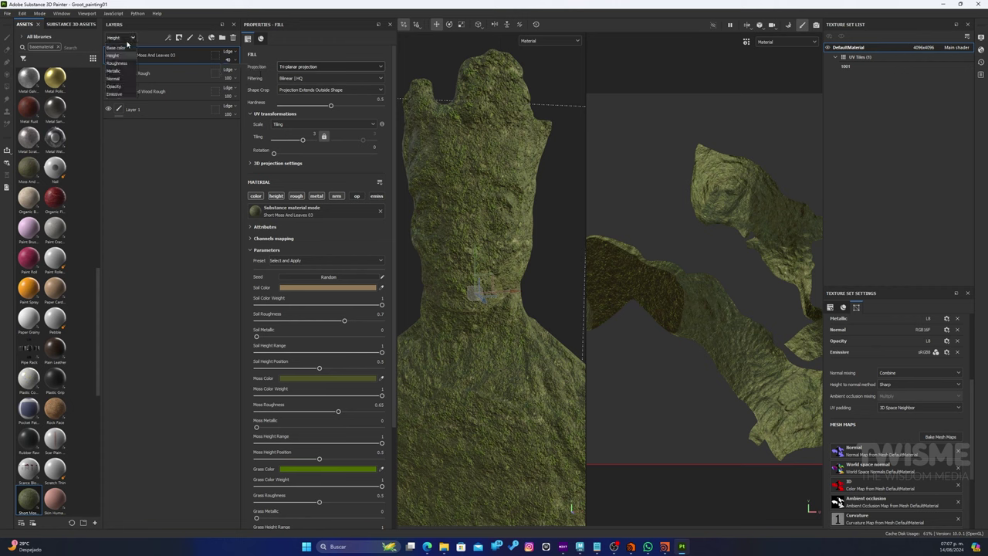
double_click(137, 73)
Select the Short Moss And Leaves 03 layer and lower its opacity to 50.
left_click(229, 63)
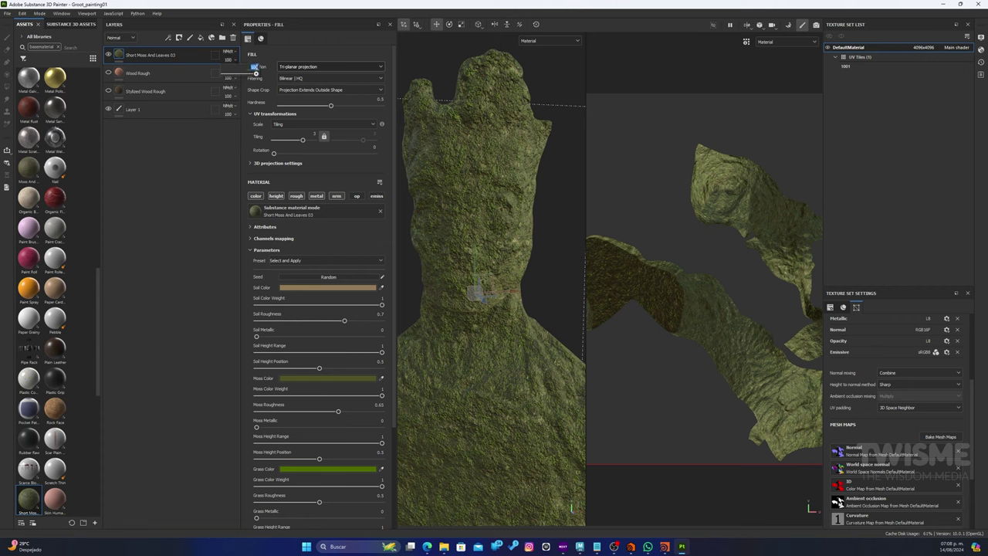
left_click_drag(256, 73, 239, 73)
left_click_drag(400, 294, 456, 309, "alt")
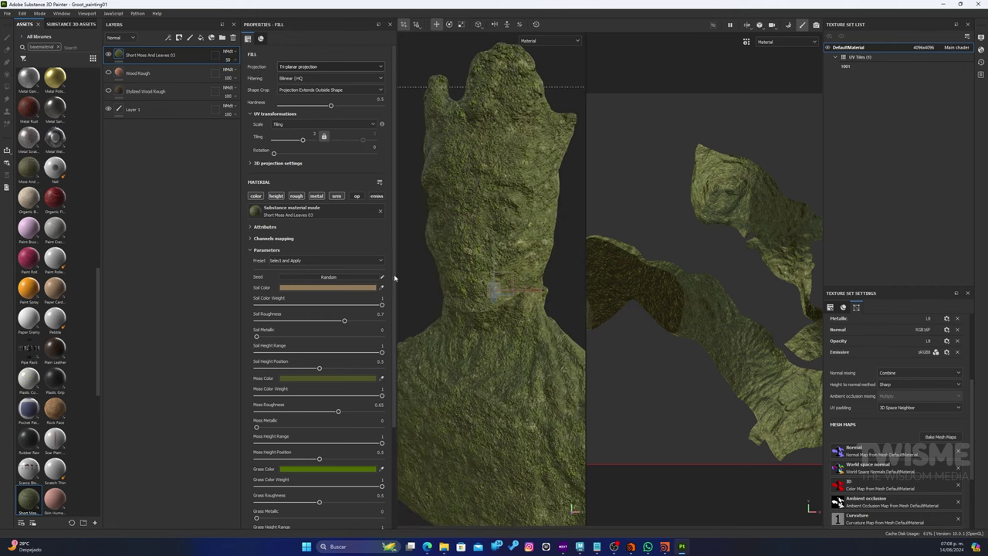
double_click(141, 58)
left_click(120, 55)
right_click(119, 56)
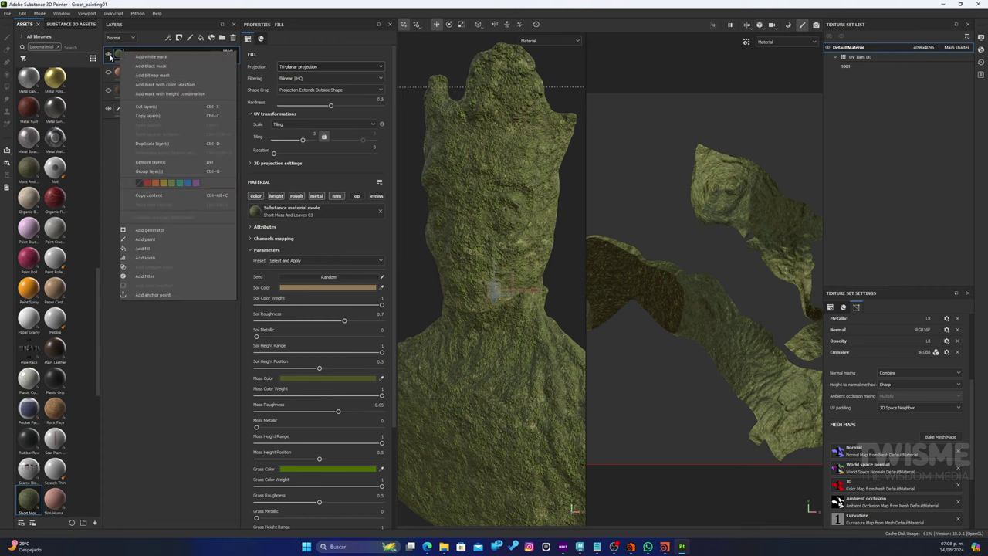
Add a mask to the moss layer with a fill driven by the mesh Curvature Map.
left_click(150, 57)
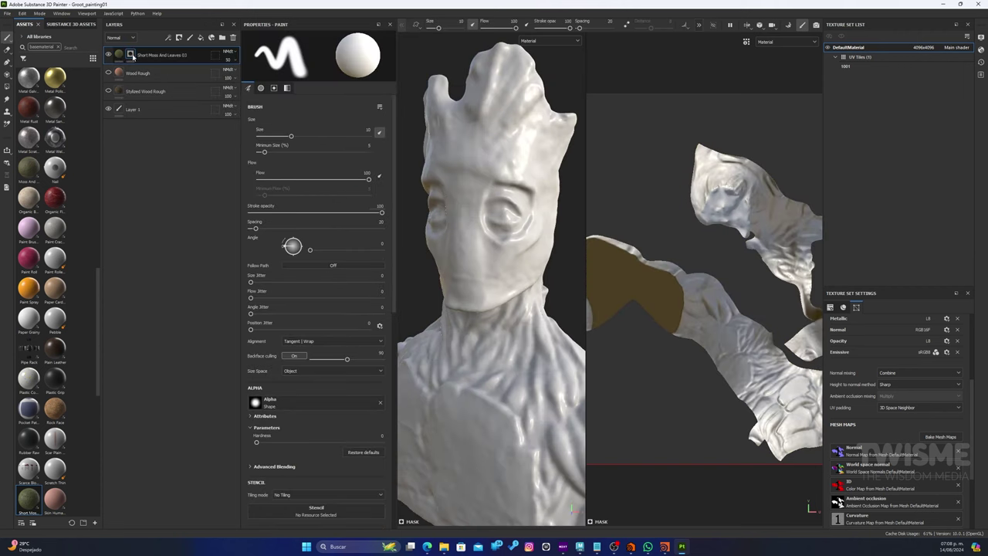
right_click(132, 56)
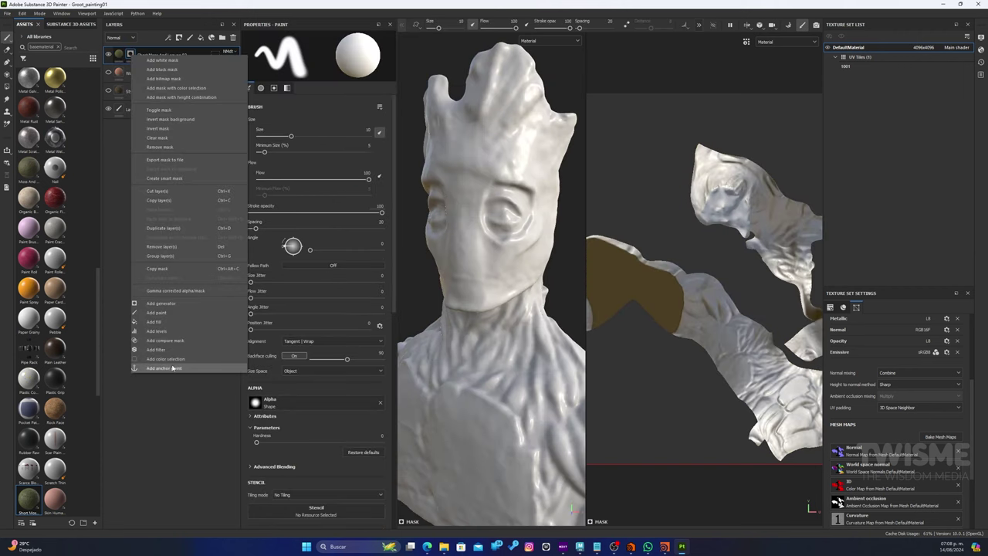
left_click(158, 323)
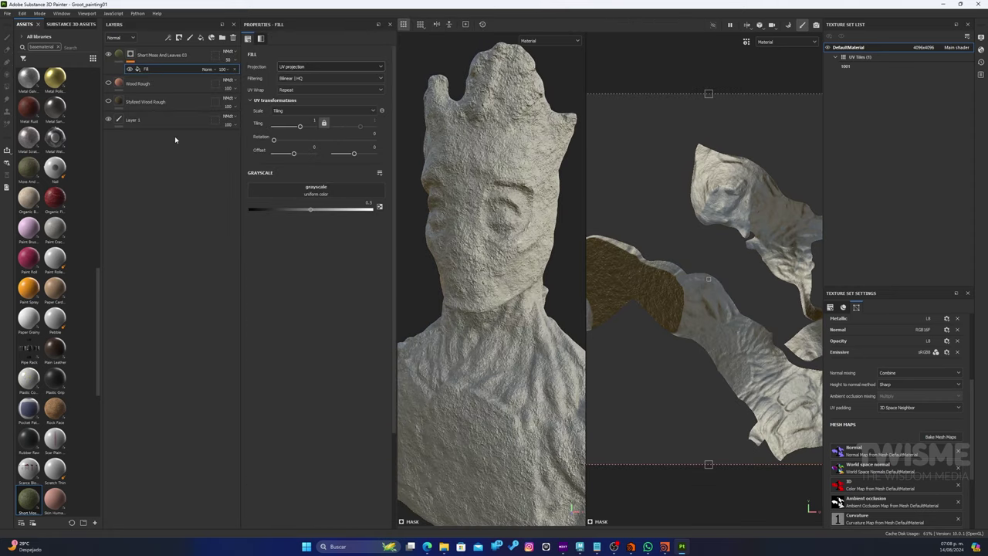
left_click(315, 192)
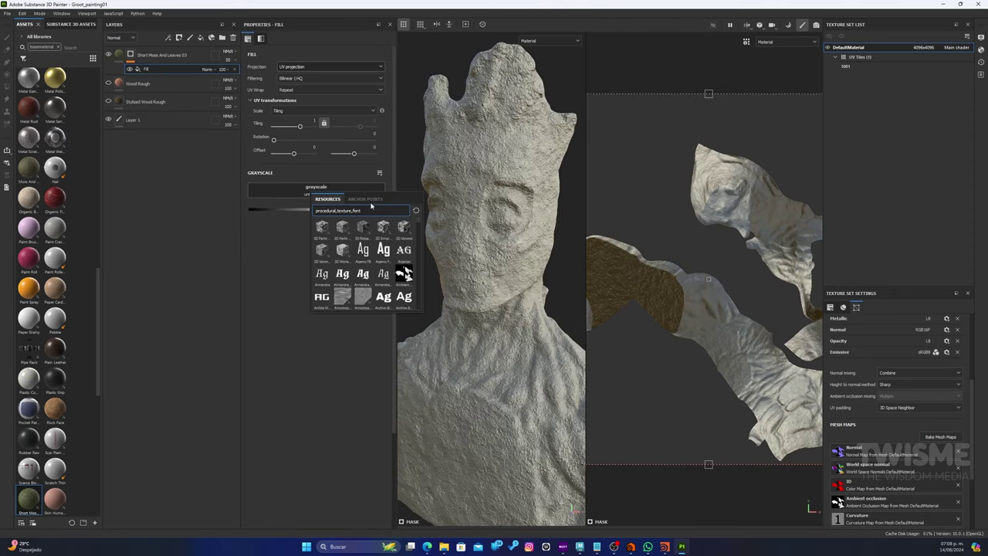
type("curv")
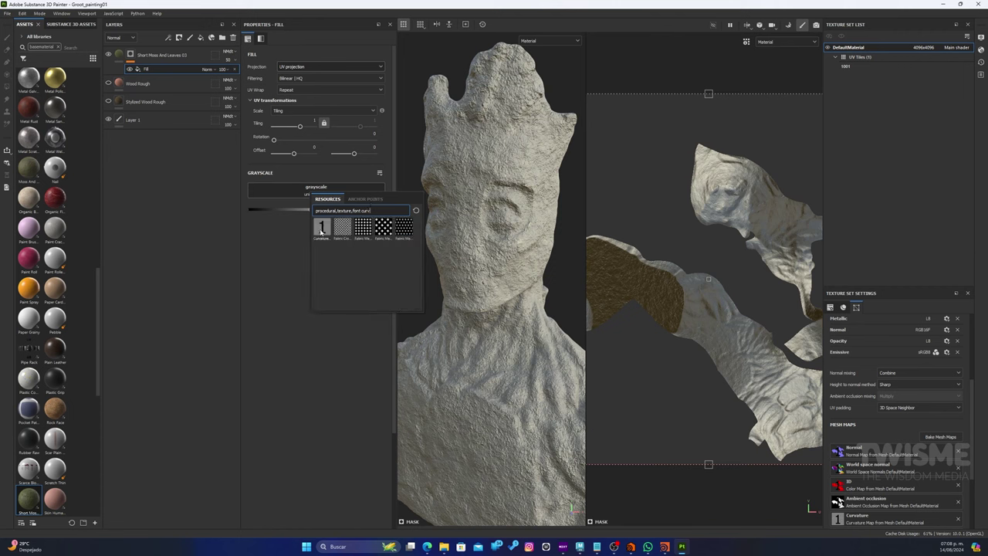
mouse_move(322, 226)
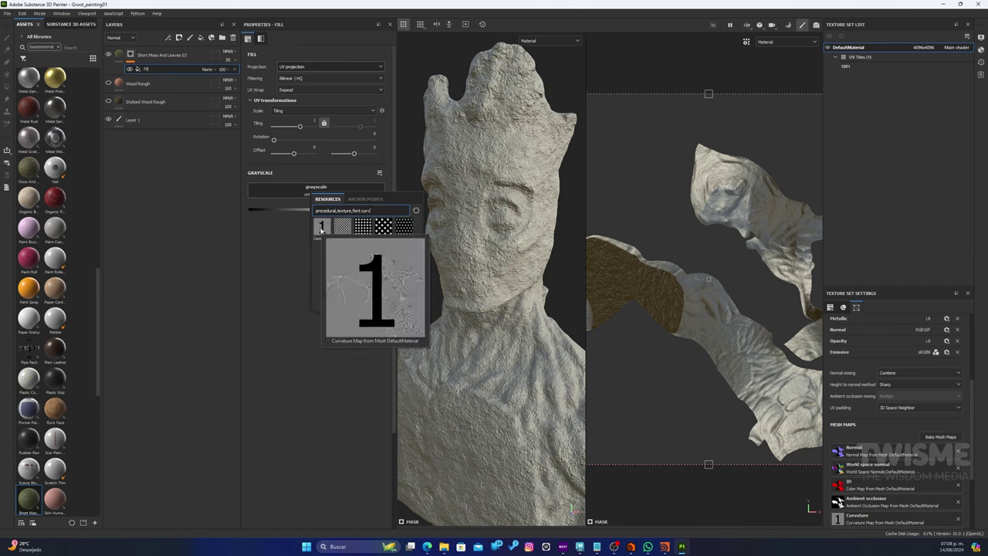
left_click(322, 227)
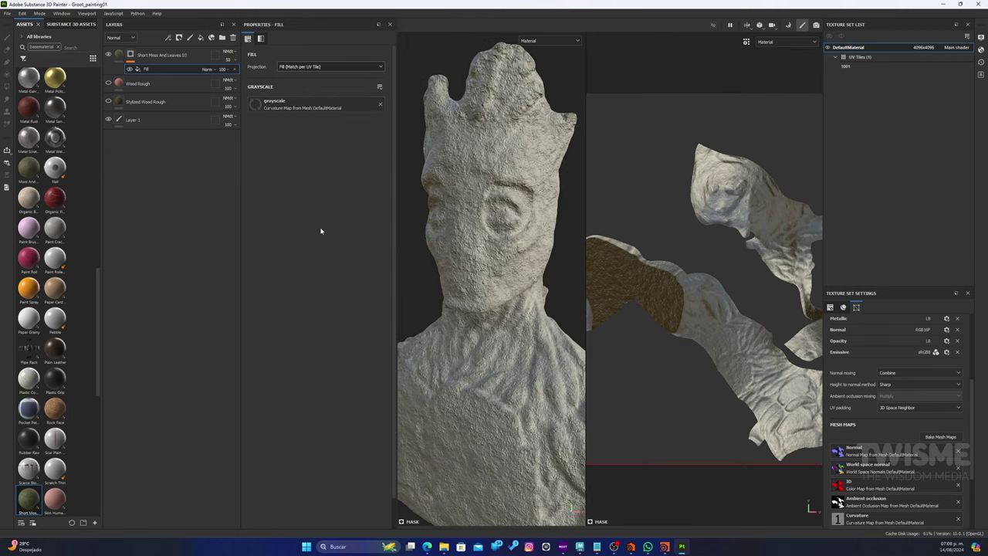
right_click(152, 70)
Add a Levels effect to the moss mask and tighten its histogram so moss fills the crevices.
left_click(182, 204)
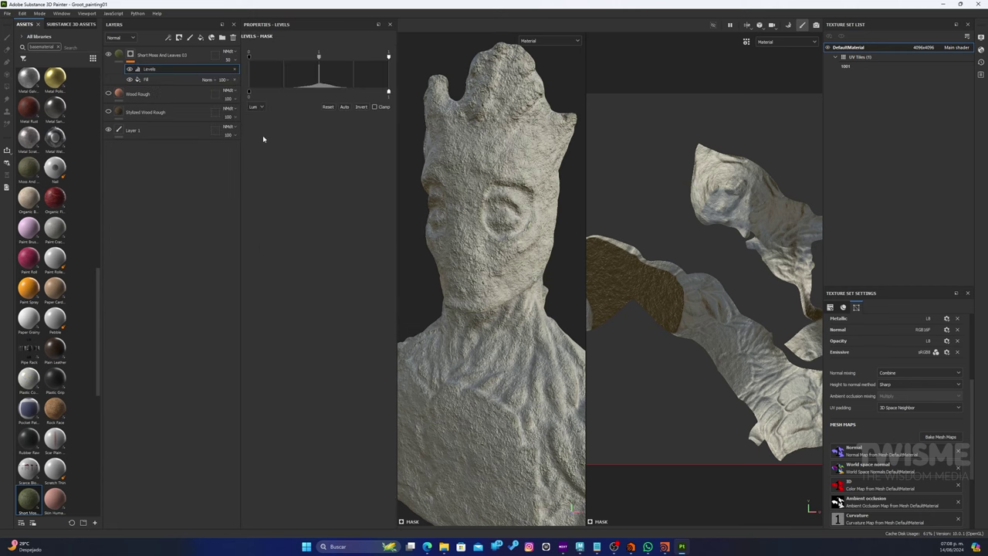
left_click(363, 106)
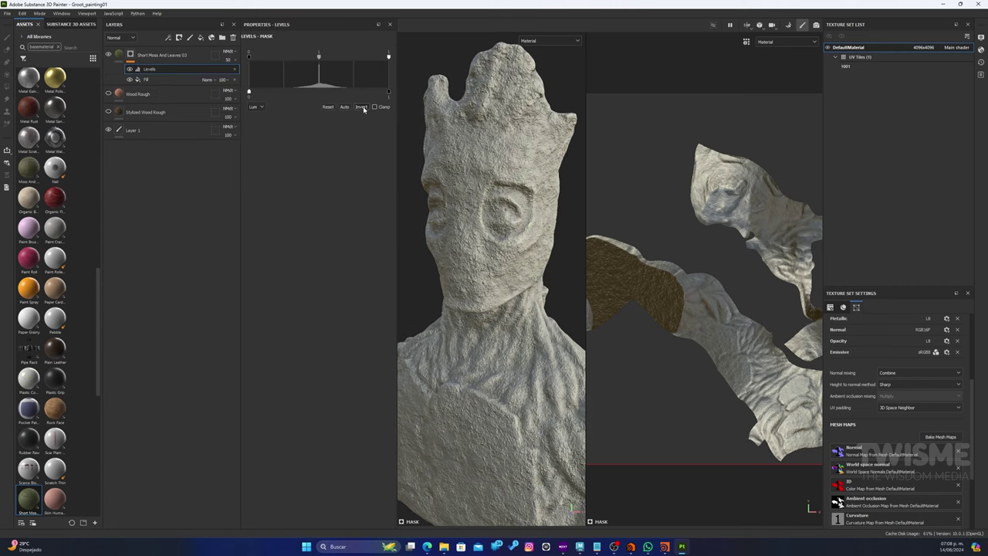
mouse_move(391, 58)
left_mouse_down()
mouse_move(329, 57)
mouse_move(336, 61)
left_mouse_up()
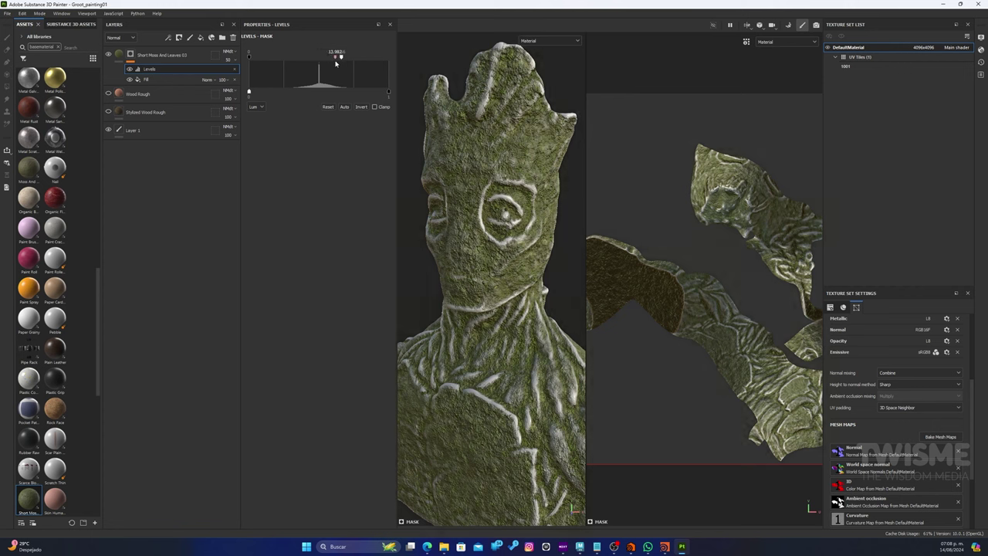
left_click(361, 108)
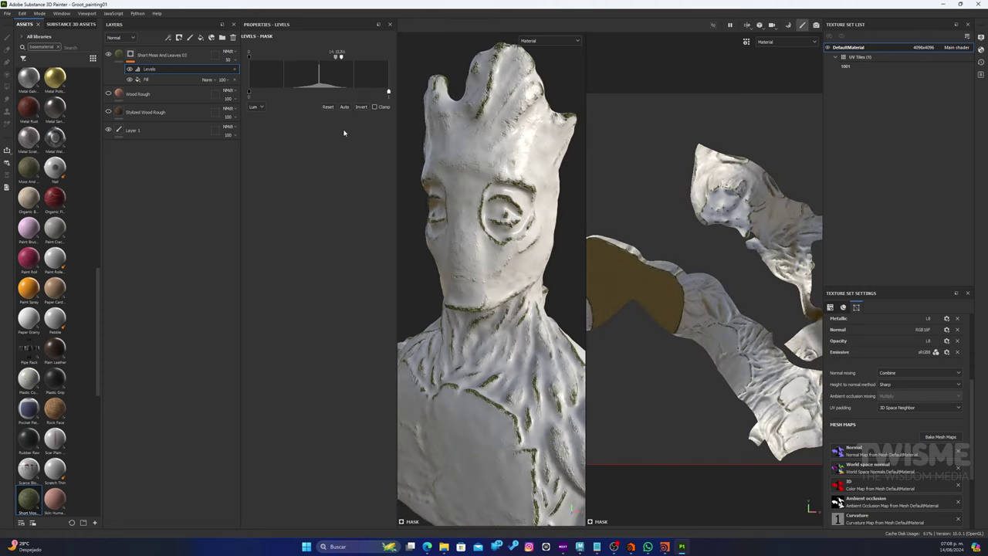
left_click(361, 109)
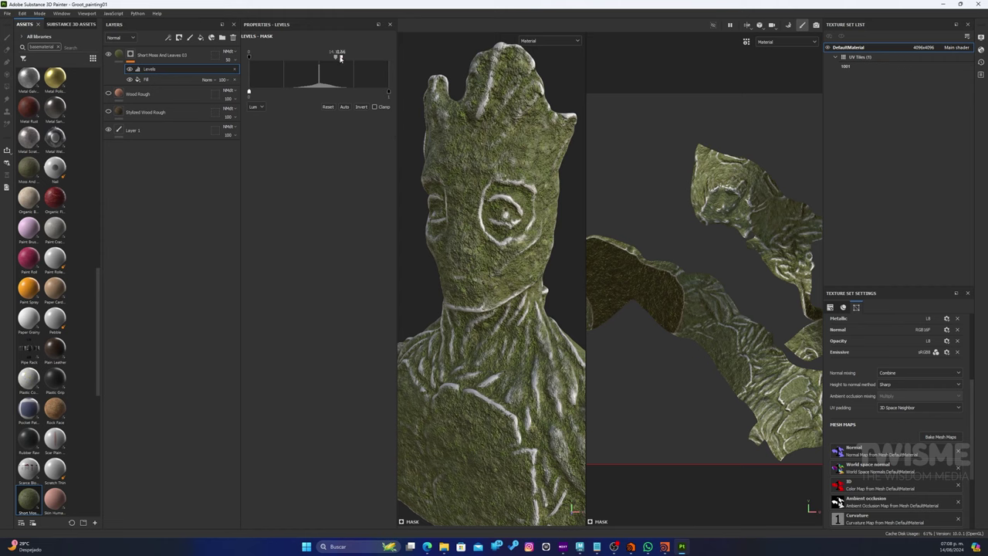
left_click_drag(341, 58, 323, 63)
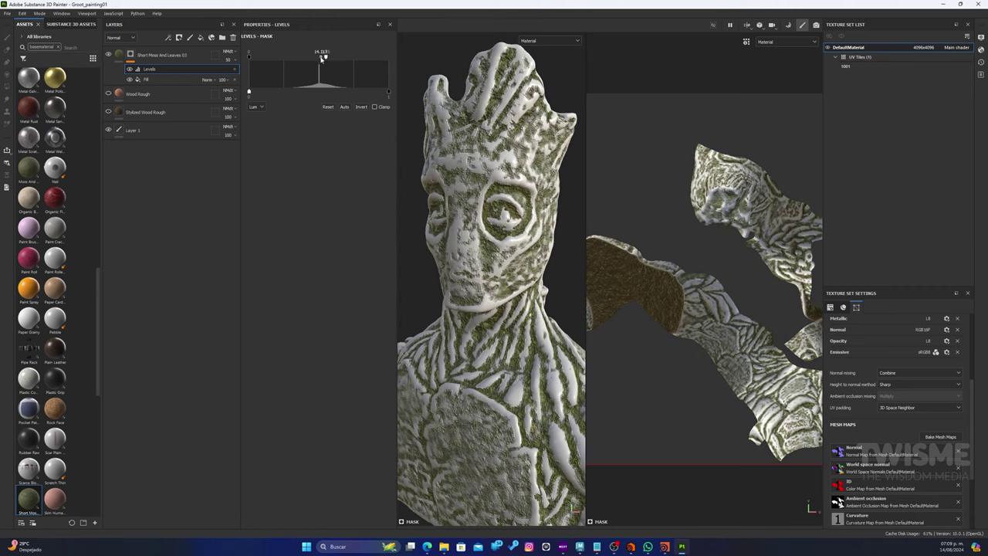
mouse_move(324, 64)
left_mouse_down()
mouse_move(315, 59)
mouse_move(331, 60)
left_mouse_up()
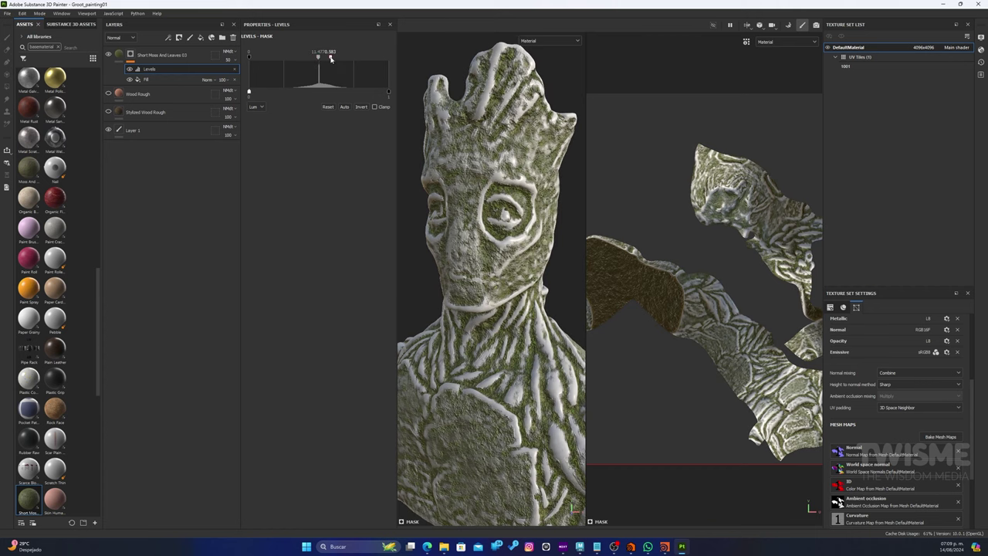
Add a Dripping Rust generator to the moss mask with Rust Spreading 0.69 and Rust Contrast 0.71.
right_click(158, 72)
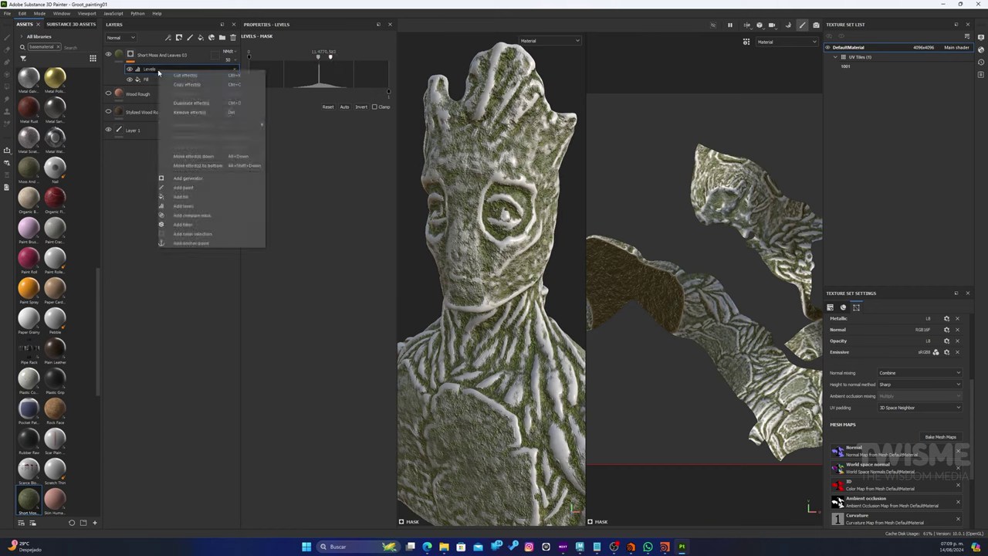
left_click(199, 178)
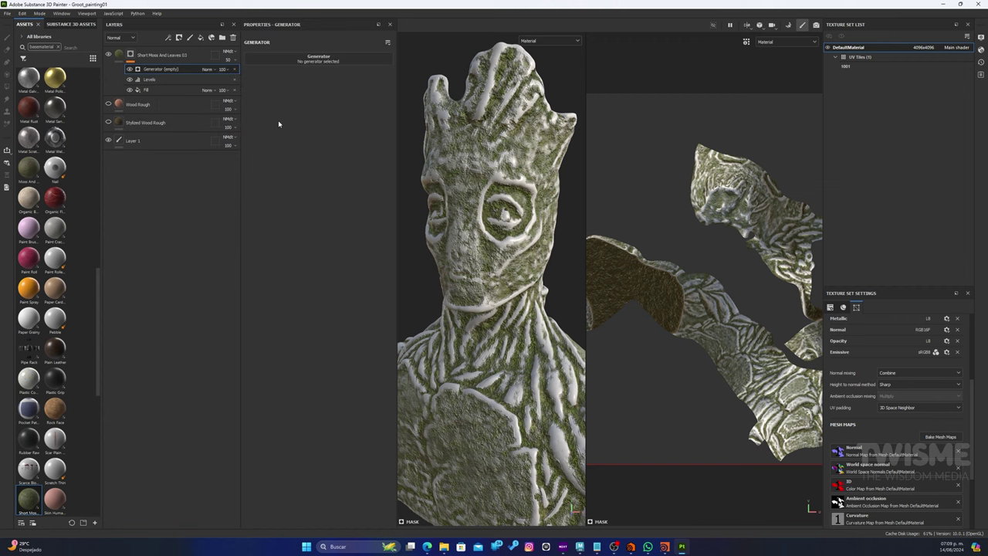
left_click(317, 66)
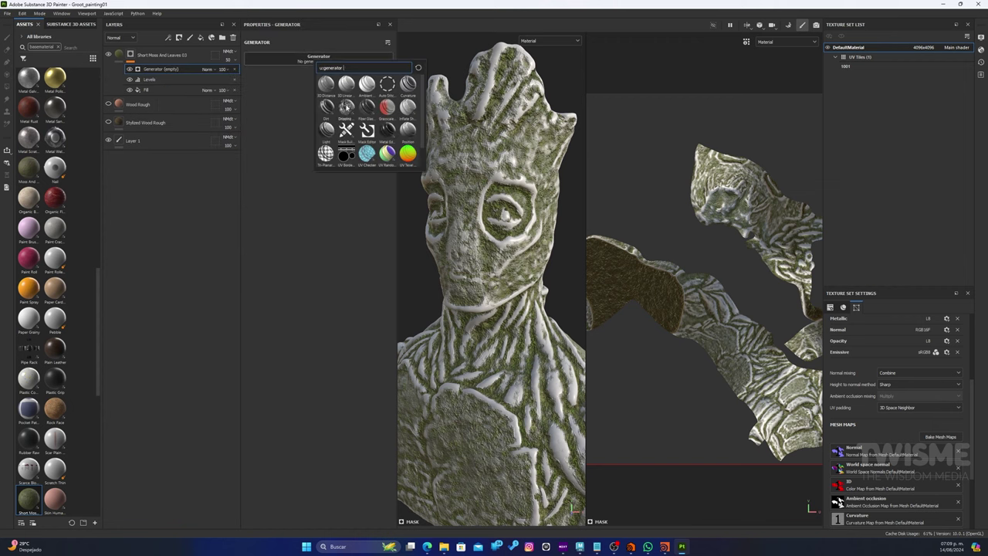
left_click(346, 108)
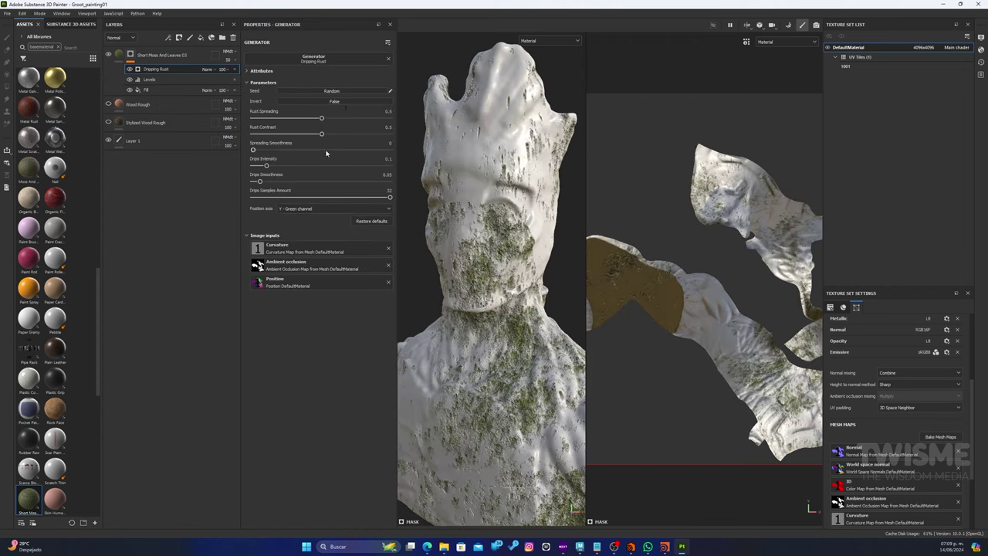
left_click_drag(321, 119, 347, 119)
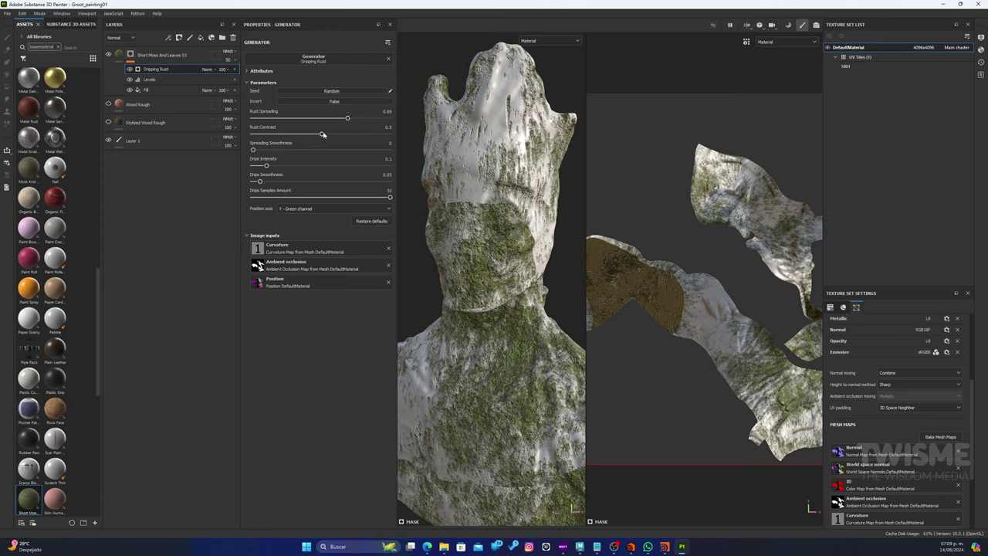
left_click_drag(322, 134, 350, 135)
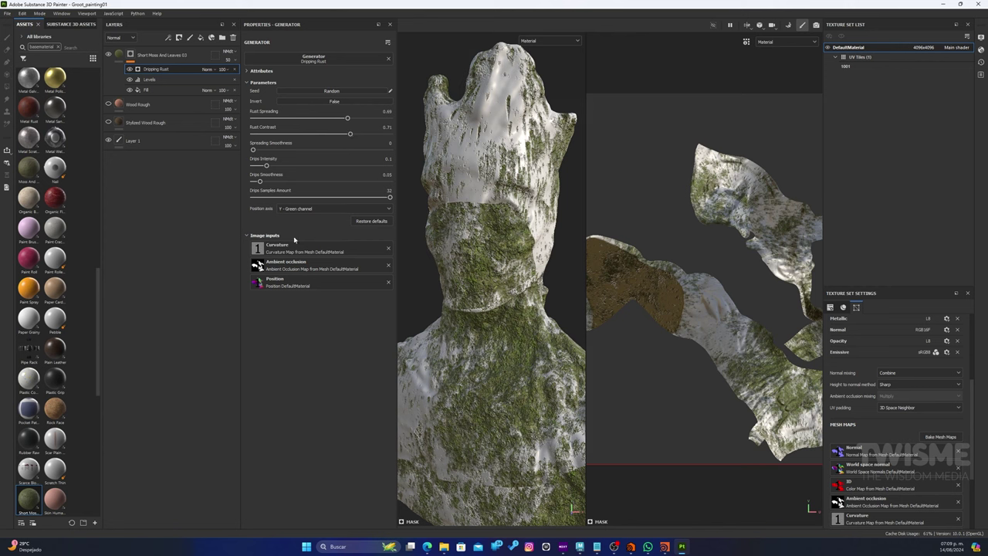
Keep the drip Position on the Y axis, set Drips Smoothness 0.06, and randomize the seed.
left_click(305, 285)
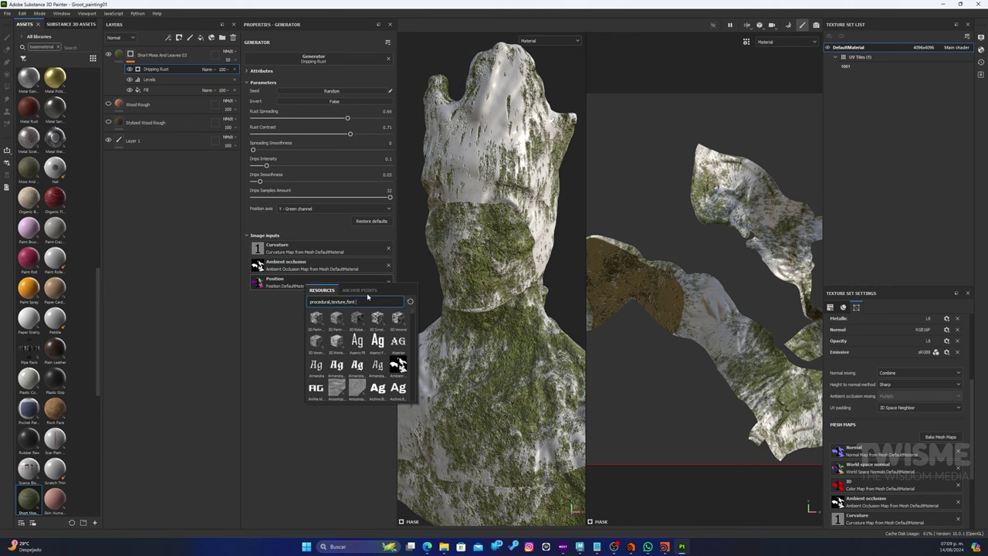
type("ripl")
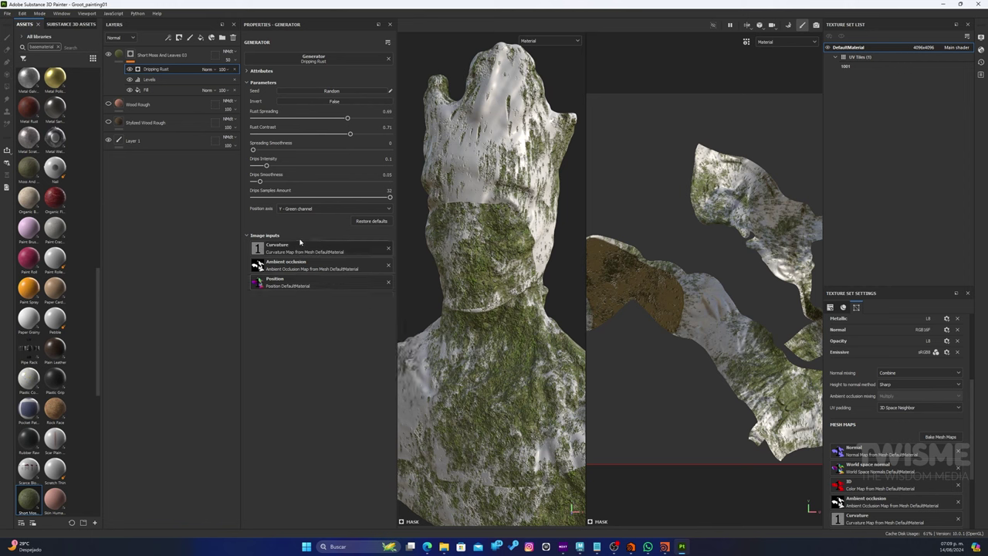
left_click(363, 208)
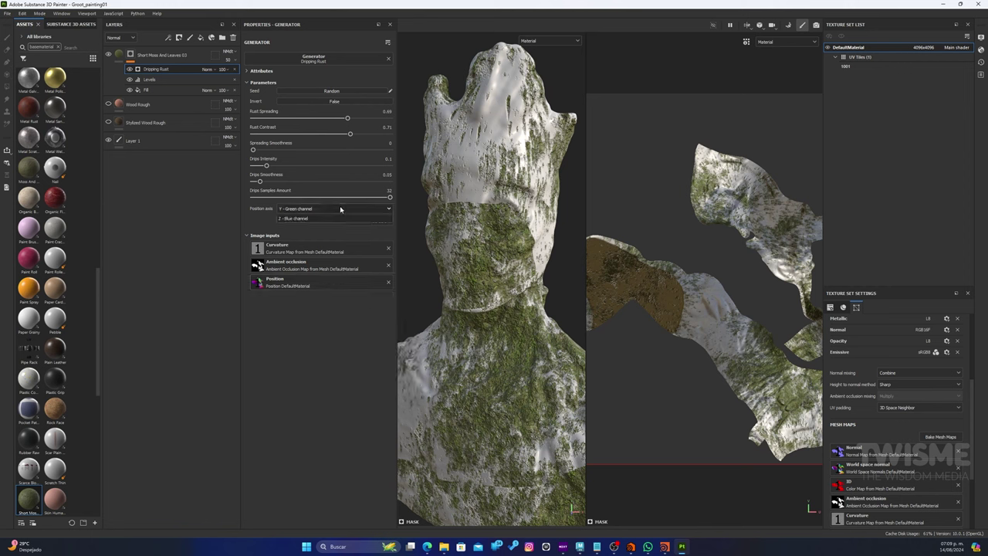
left_click(306, 221)
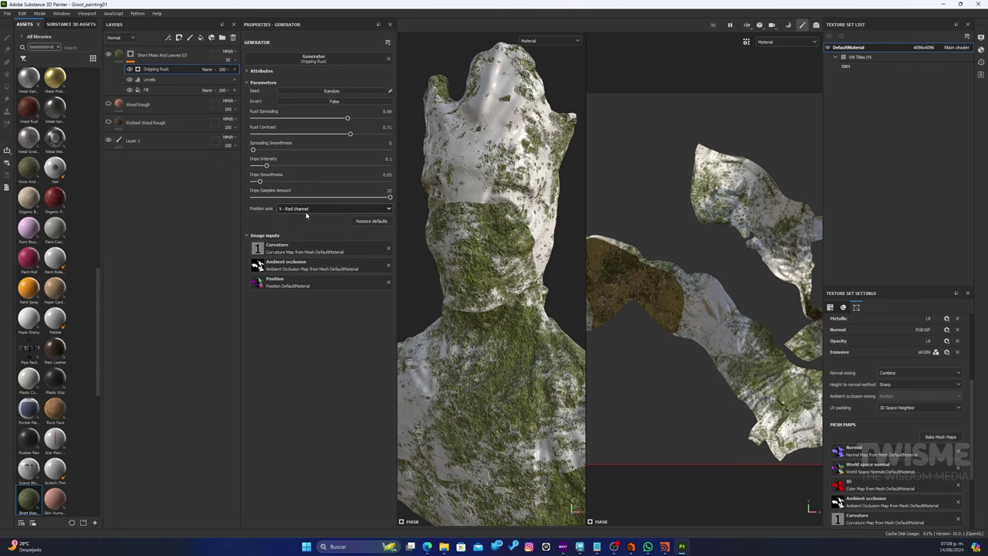
left_click(305, 209)
left_click(303, 227)
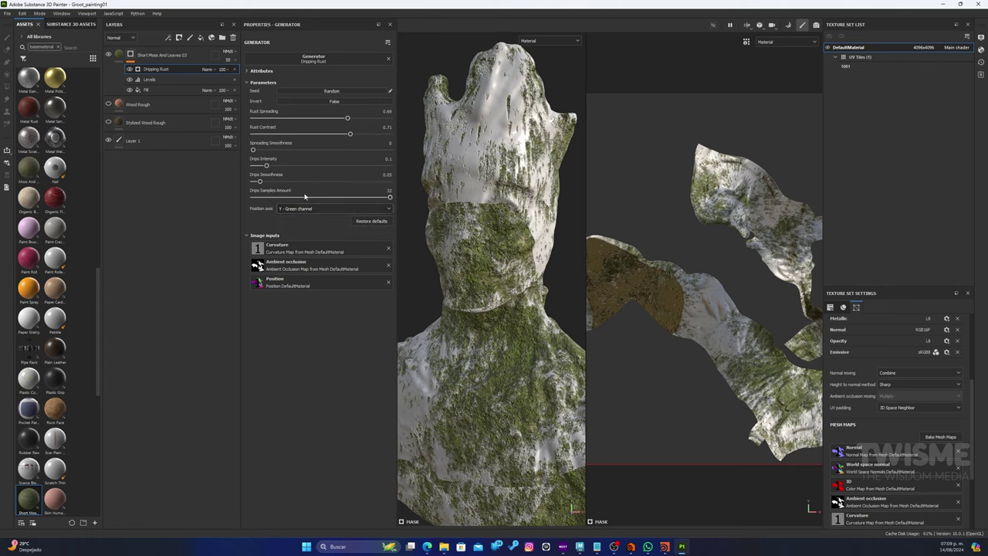
left_click_drag(260, 181, 267, 165)
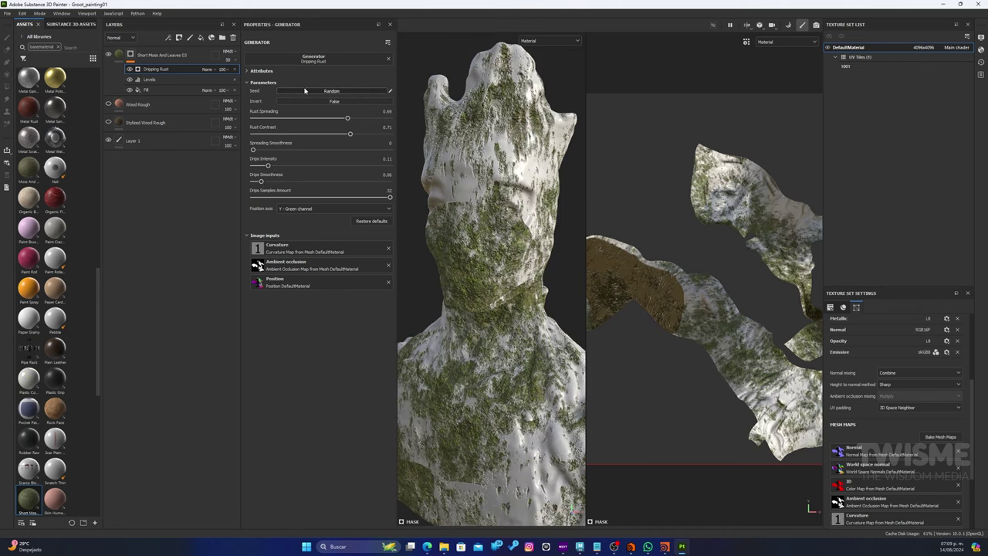
left_click(305, 91)
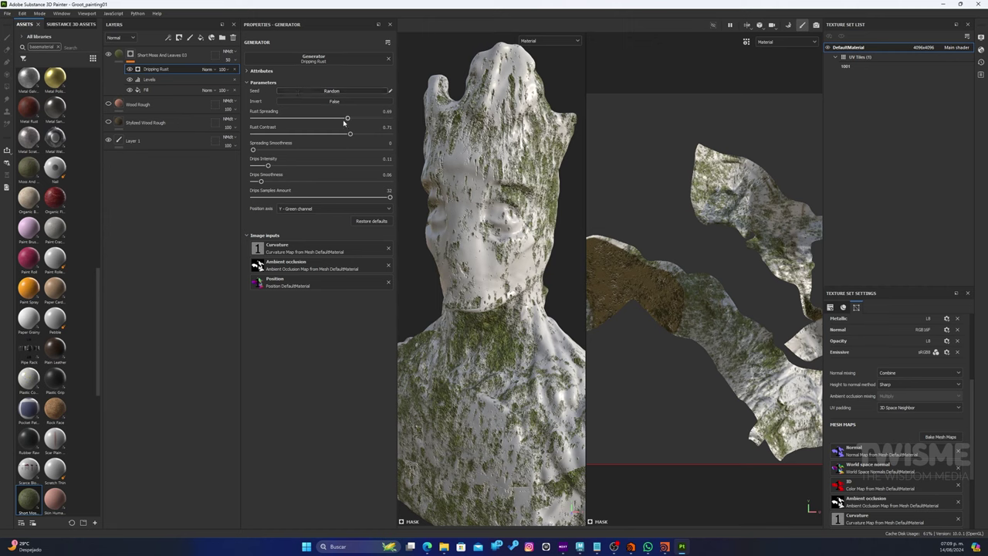
Adjust moss spreading while trying Multiply, then Divide, and settle Dripping Rust's blend on Overlay.
mouse_move(347, 119)
left_mouse_down()
mouse_move(369, 119)
mouse_move(317, 135)
left_mouse_up()
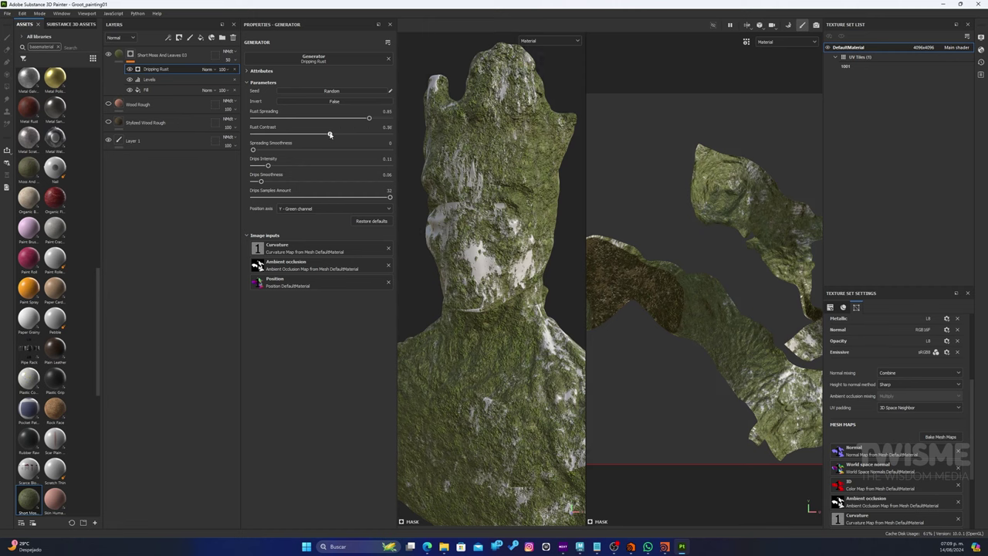
left_click(207, 70)
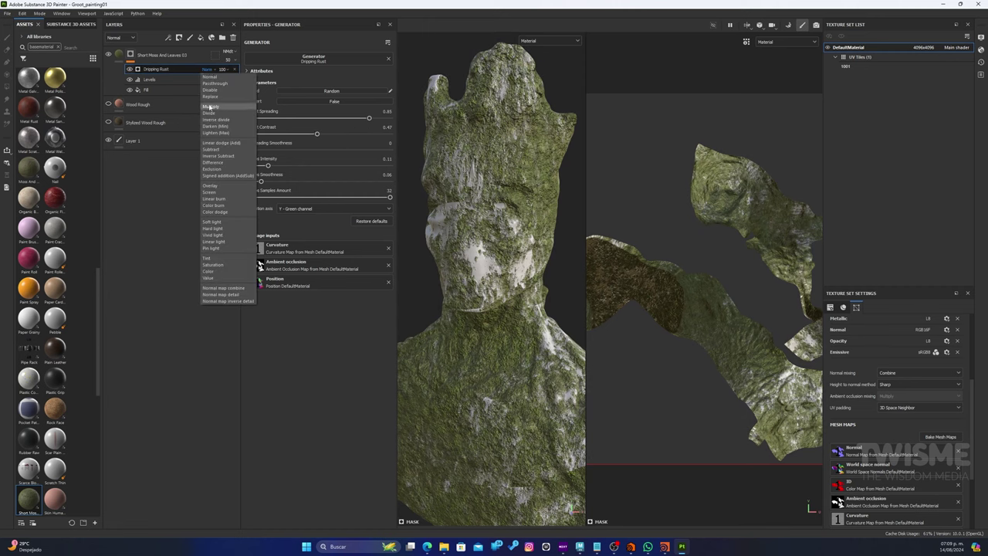
left_click(209, 106)
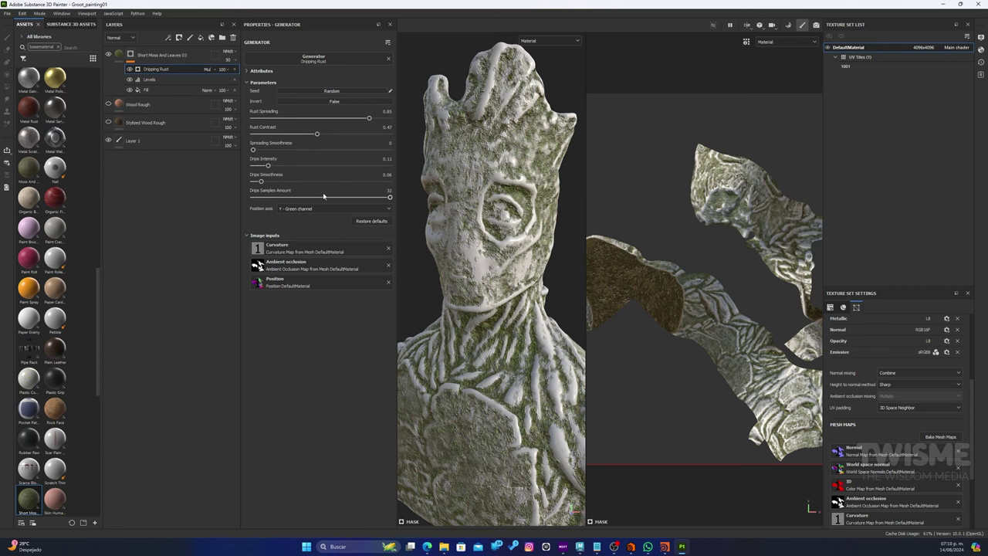
left_click(323, 118)
left_click_drag(324, 119, 340, 119)
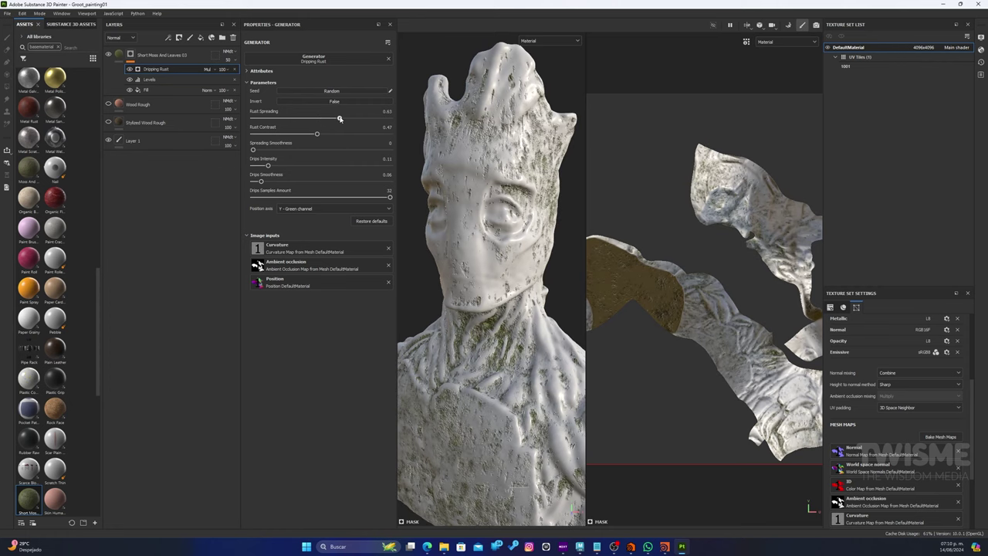
left_click(207, 69)
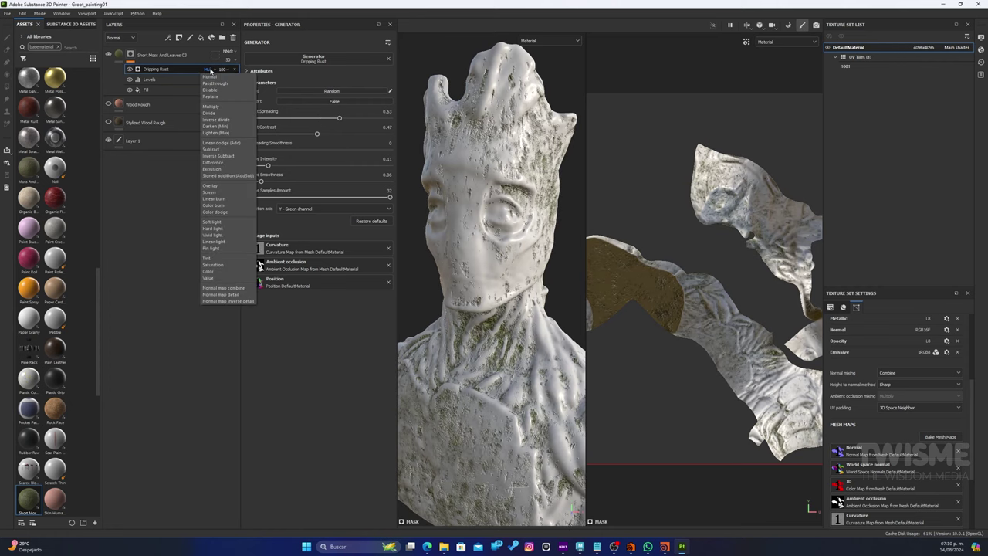
left_click(213, 113)
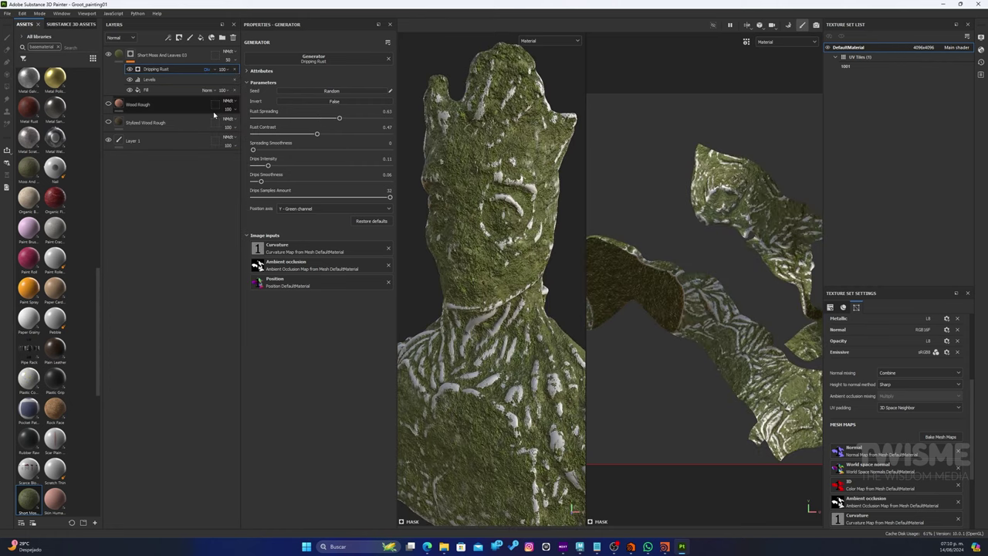
left_click(207, 70)
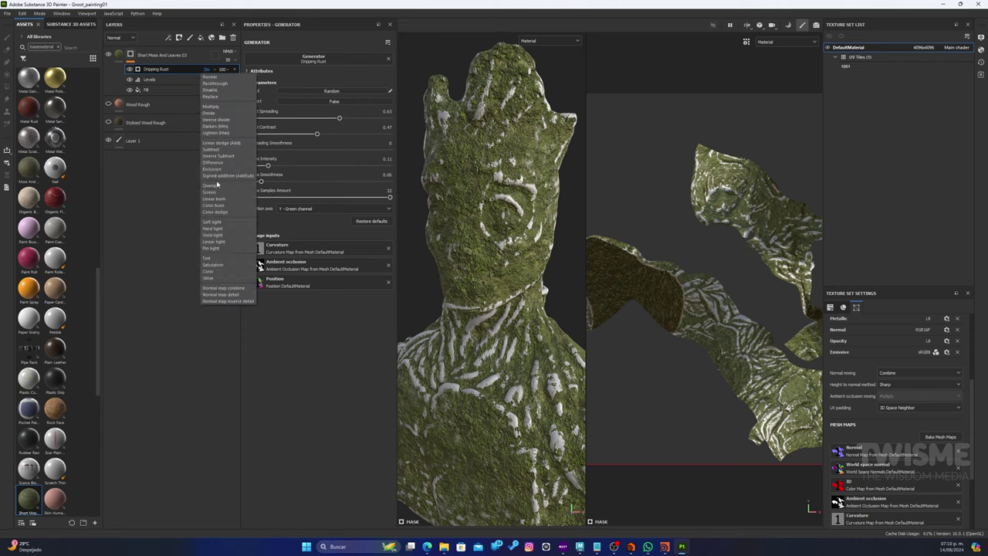
left_click(216, 185)
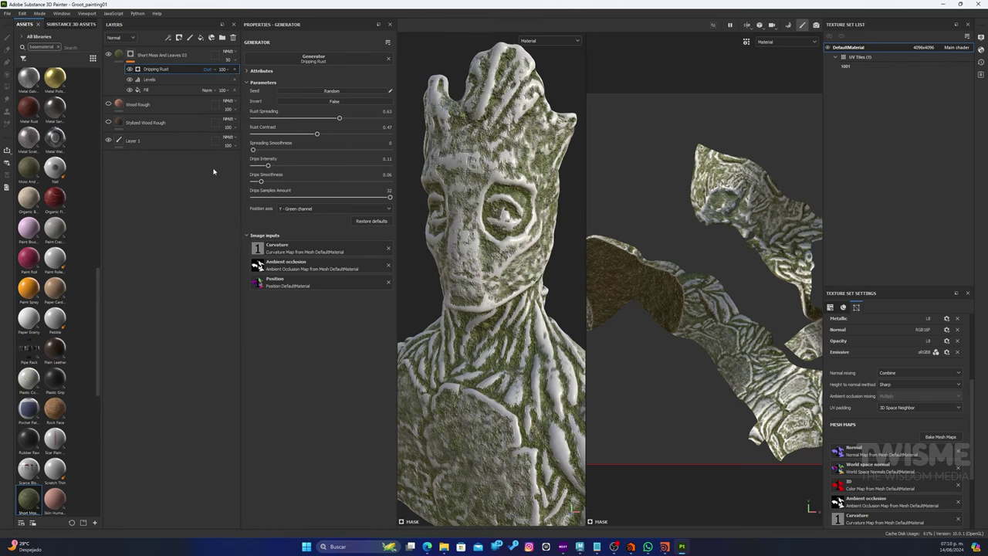
Tune Rust Spreading to 0.69 and Rust Contrast to 0.54, and raise Drips Intensity slightly.
left_click(356, 119)
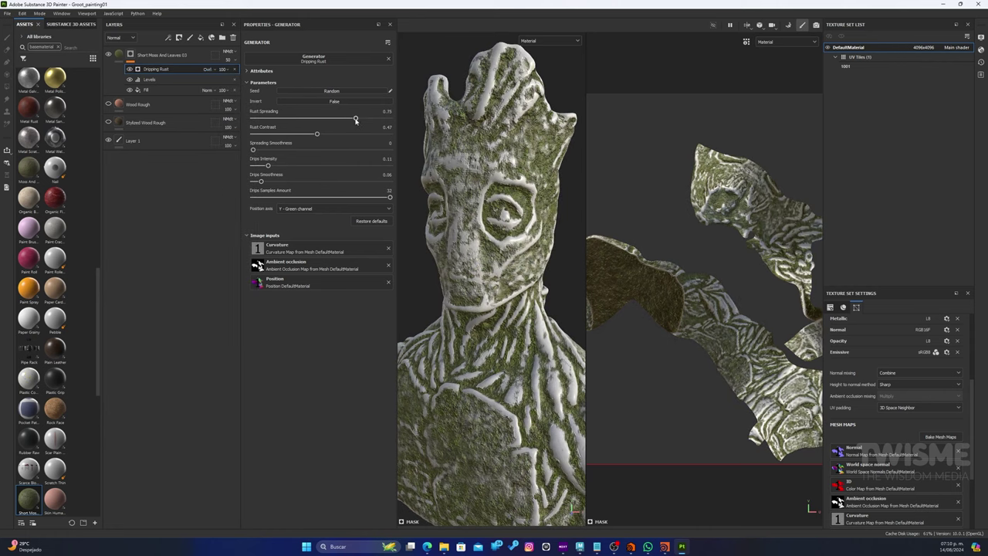
mouse_move(316, 135)
left_mouse_down()
mouse_move(269, 135)
mouse_move(327, 145)
left_mouse_up()
left_click(348, 119)
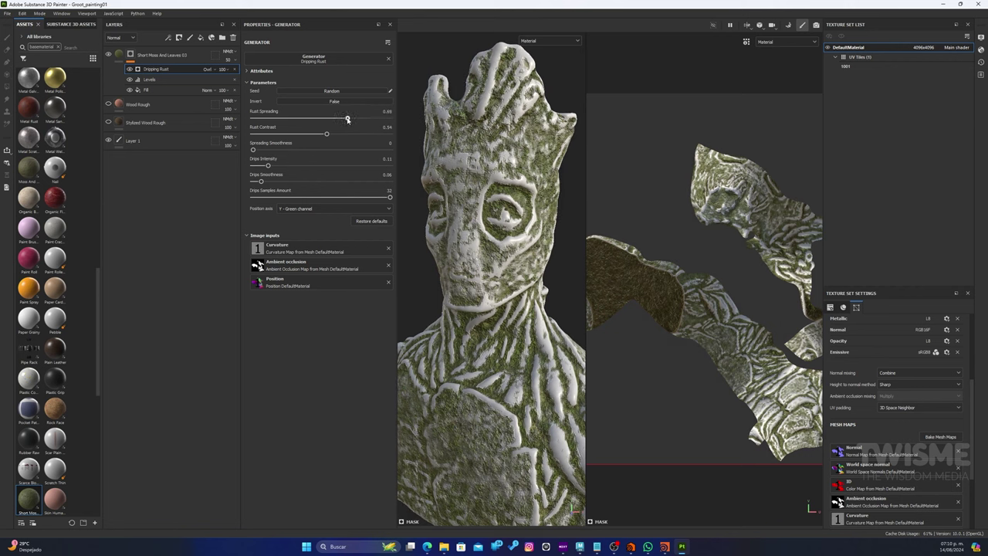
mouse_move(252, 149)
left_mouse_down()
mouse_move(292, 167)
mouse_move(329, 165)
left_mouse_up()
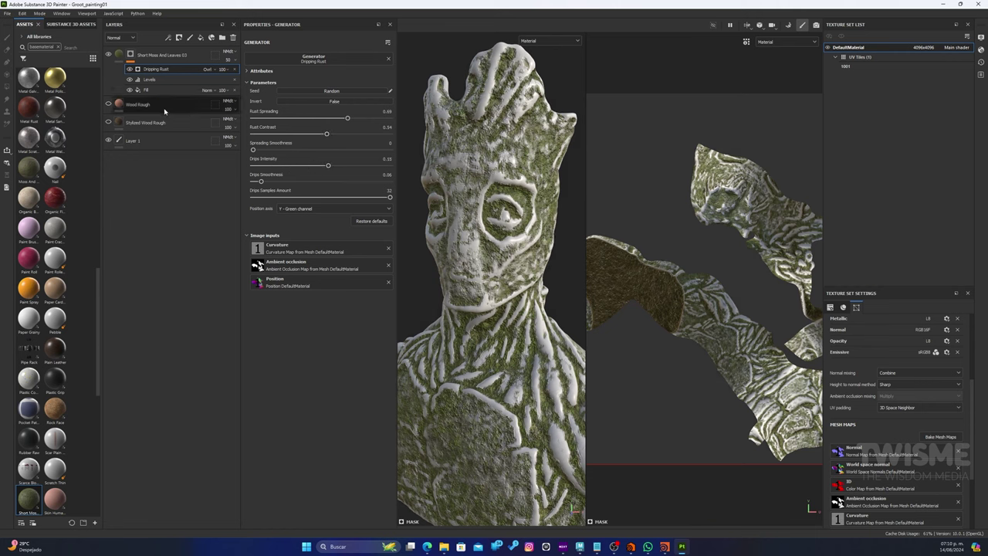
Add a 0.27-intensity Blur filter to the moss mask, hide the moss layer, and select Wood Rough.
right_click(162, 71)
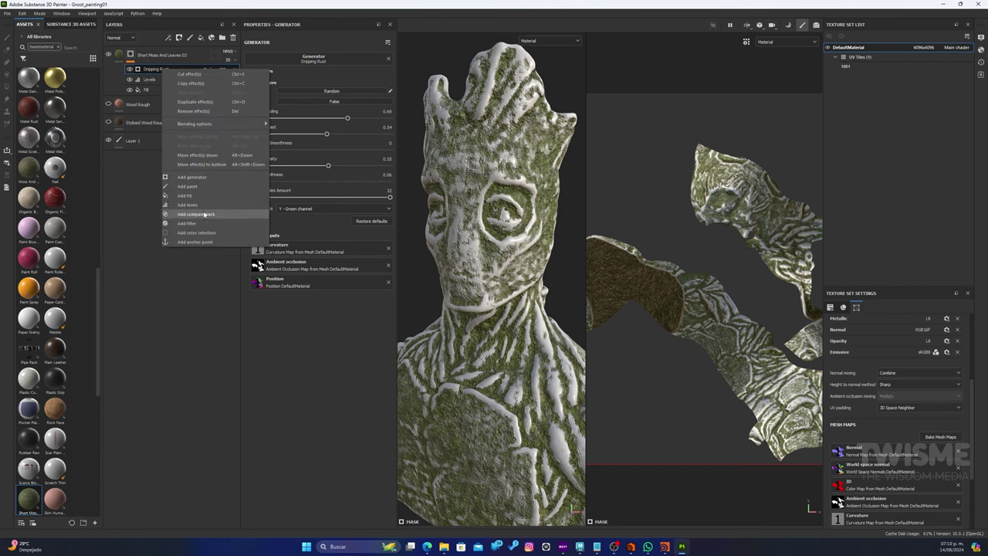
left_click(186, 223)
left_click(311, 59)
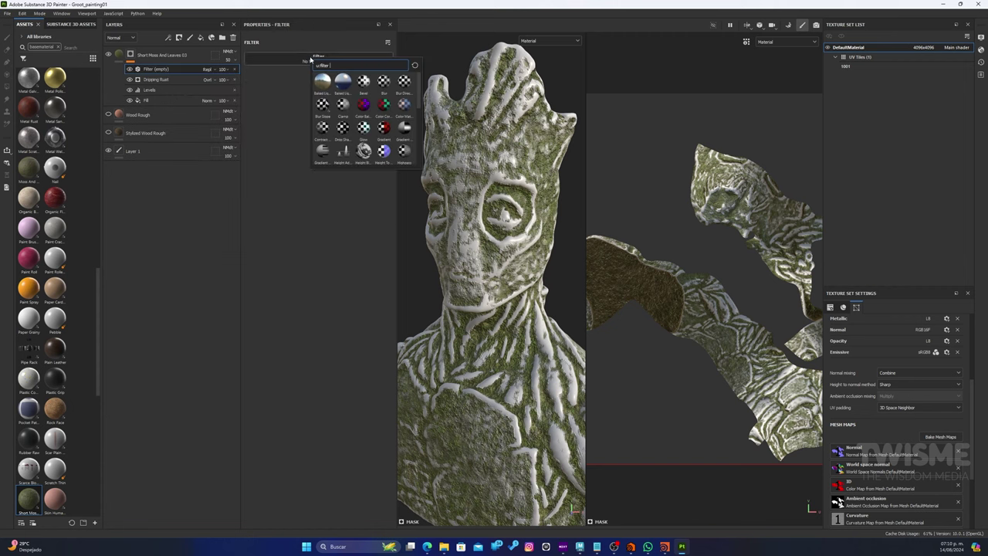
left_click(385, 81)
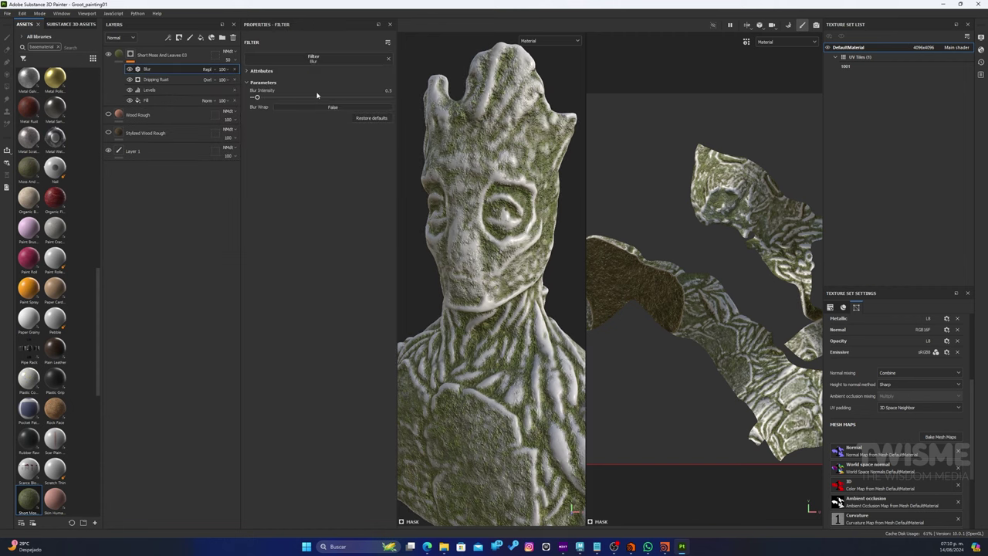
left_click_drag(257, 97, 256, 99)
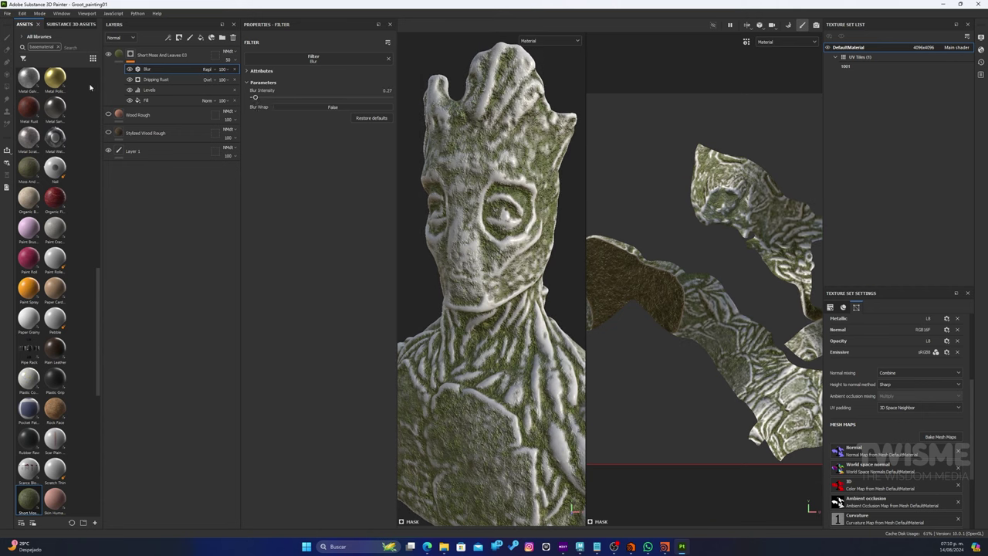
left_click(108, 55)
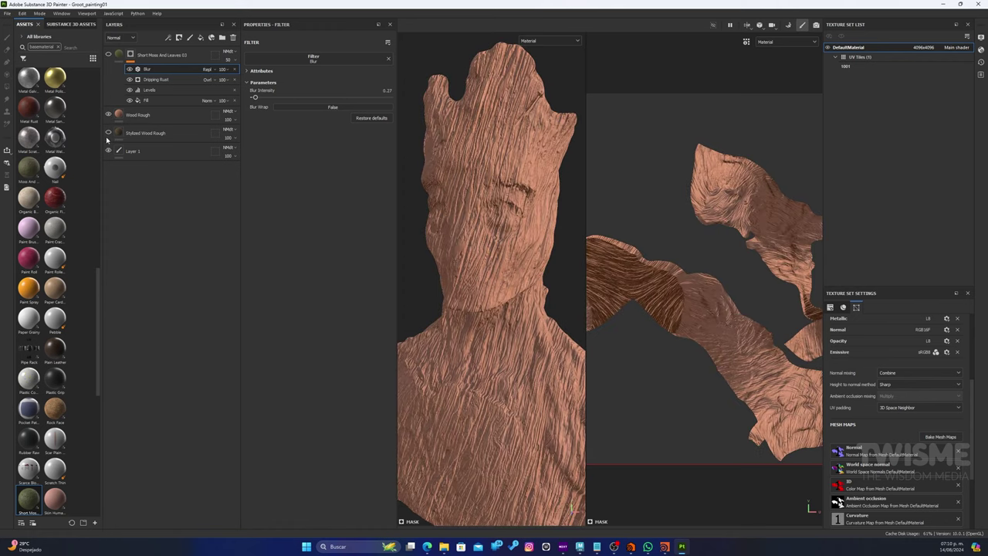
left_click(119, 116)
Give Wood Rough a white mask containing a Dripping Rust generator.
right_click(119, 116)
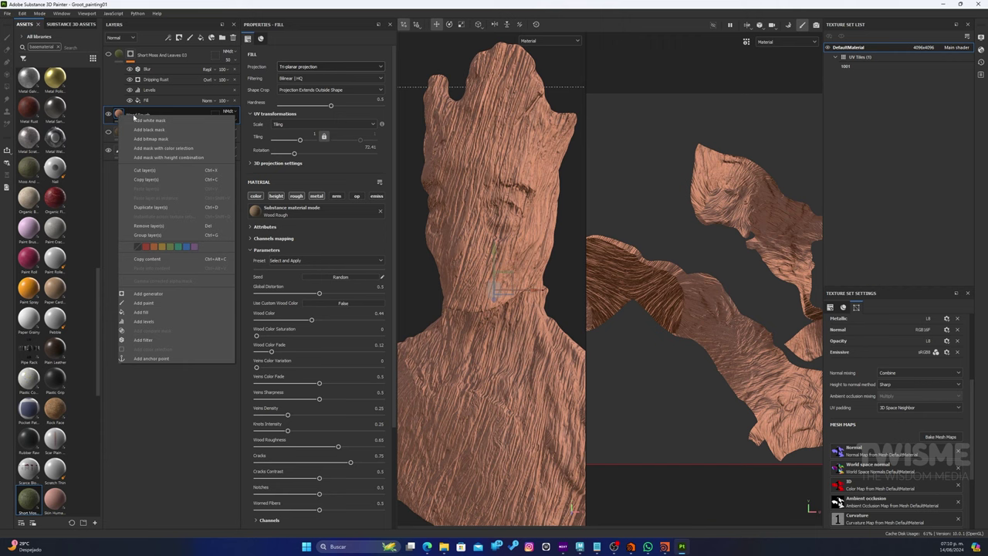
left_click(142, 120)
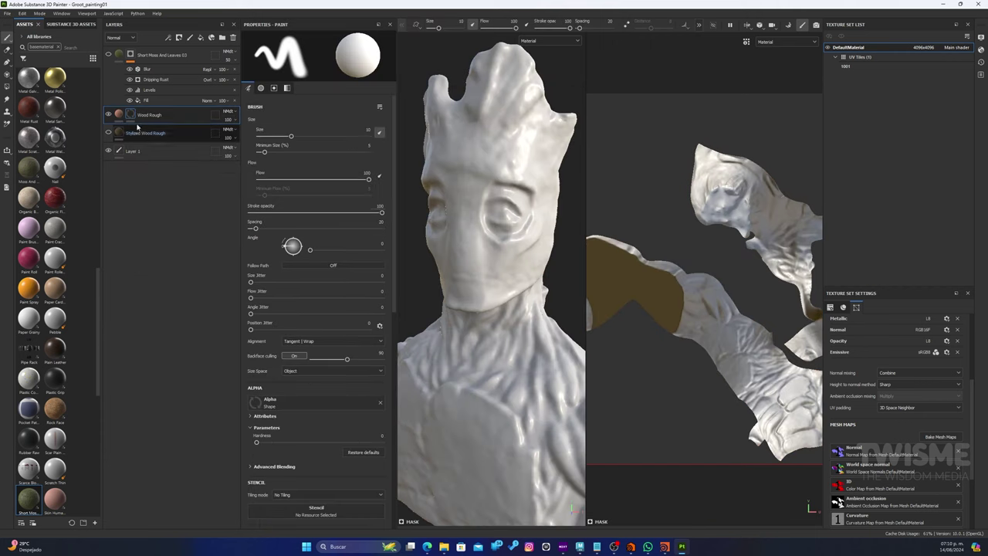
right_click(131, 116)
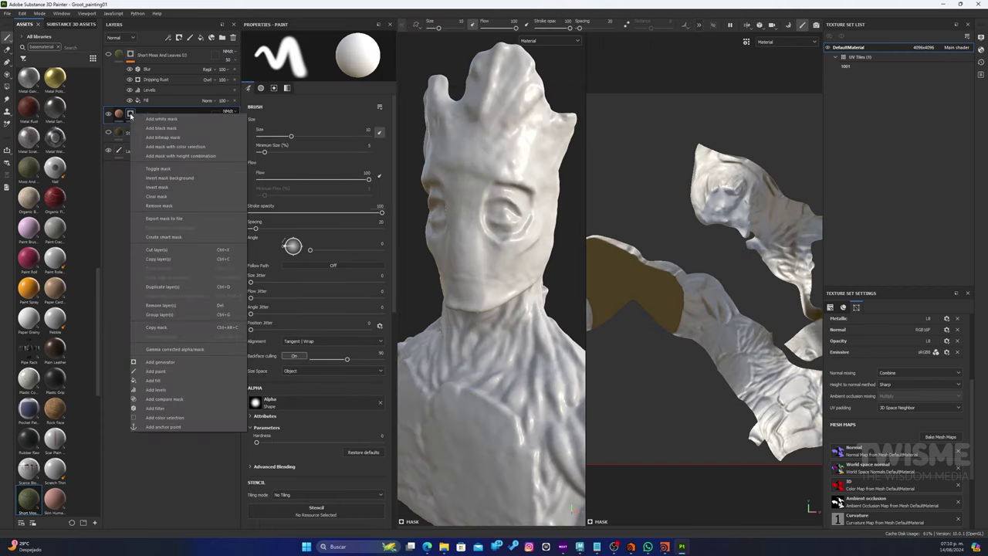
left_click(160, 362)
left_click(285, 61)
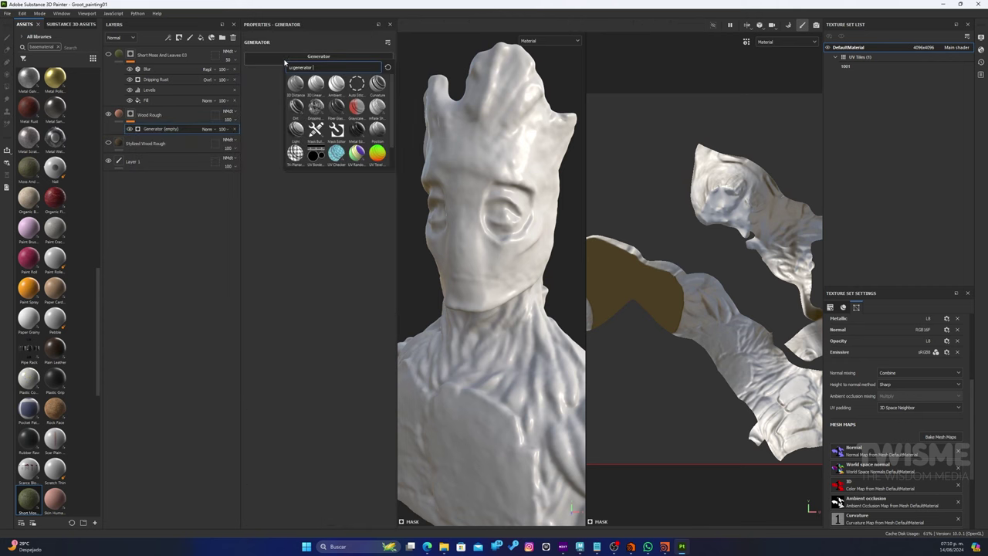
left_click(315, 109)
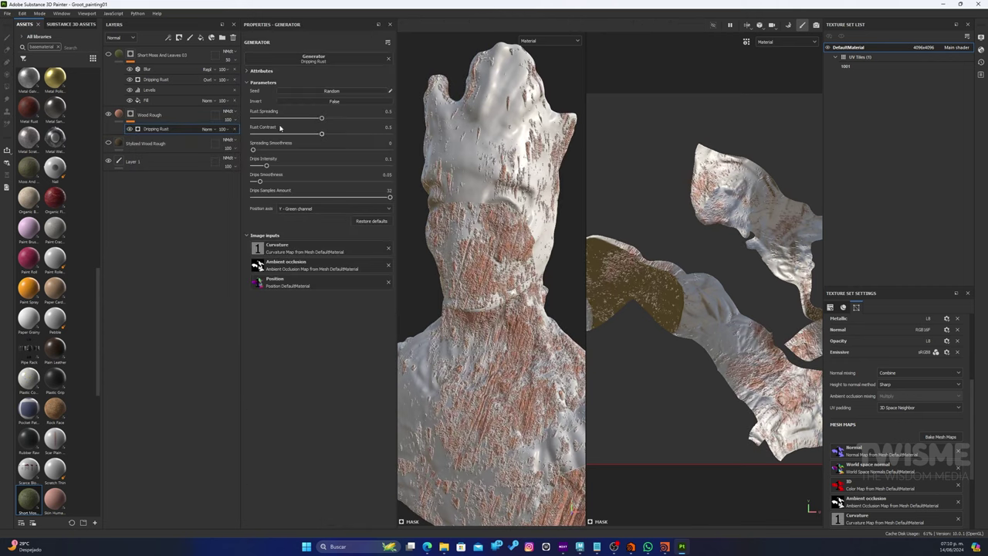
Raise Rust Spreading, set Rust Contrast to 0.65, and re-randomize the rust pattern several times.
left_click(344, 119)
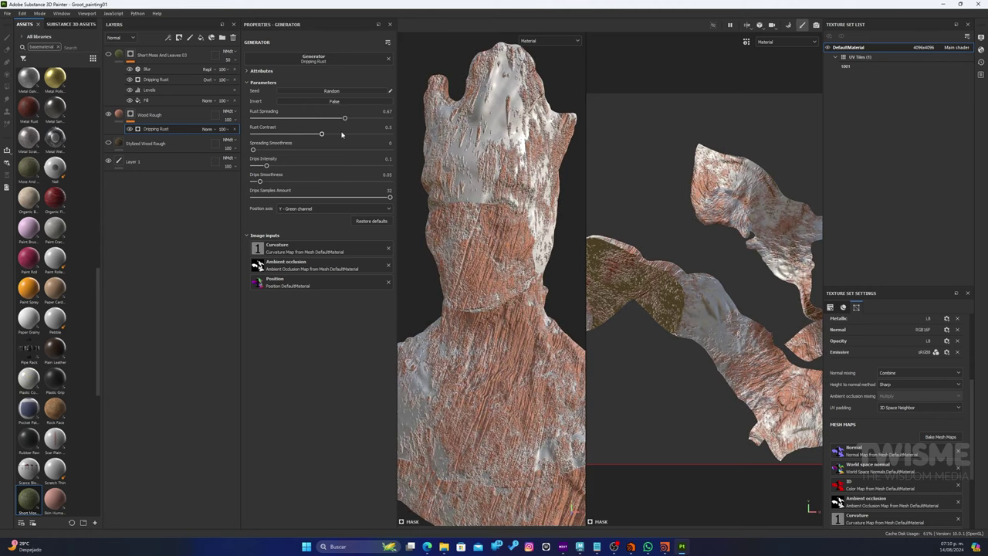
left_click(342, 133)
left_click(334, 92)
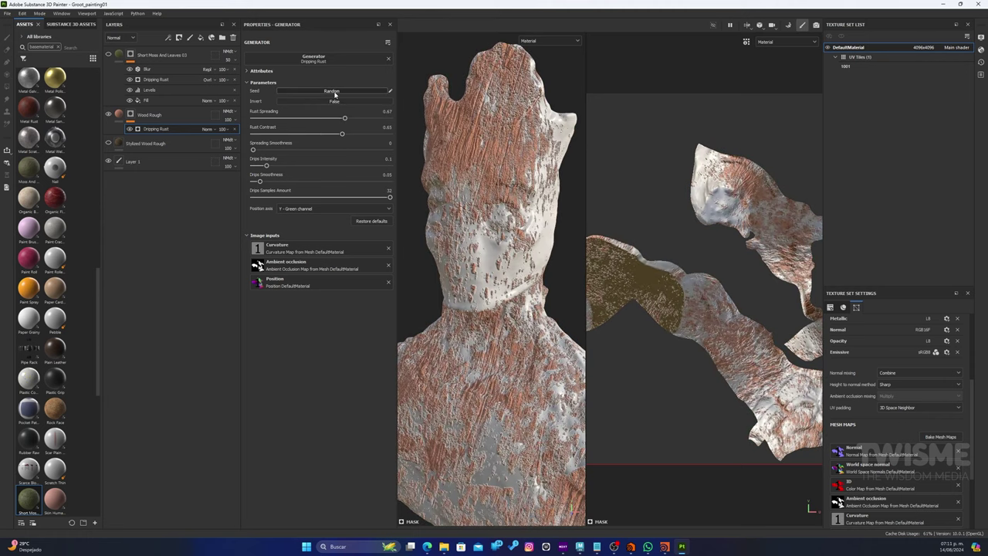
left_click(334, 92)
left_click(334, 92)
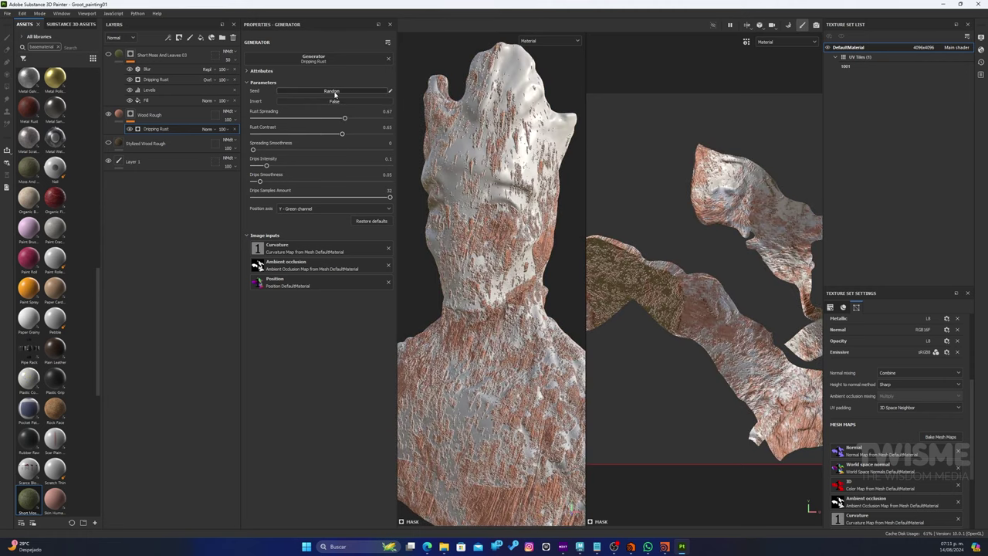
left_click(334, 92)
left_click(334, 92)
left_click(334, 91)
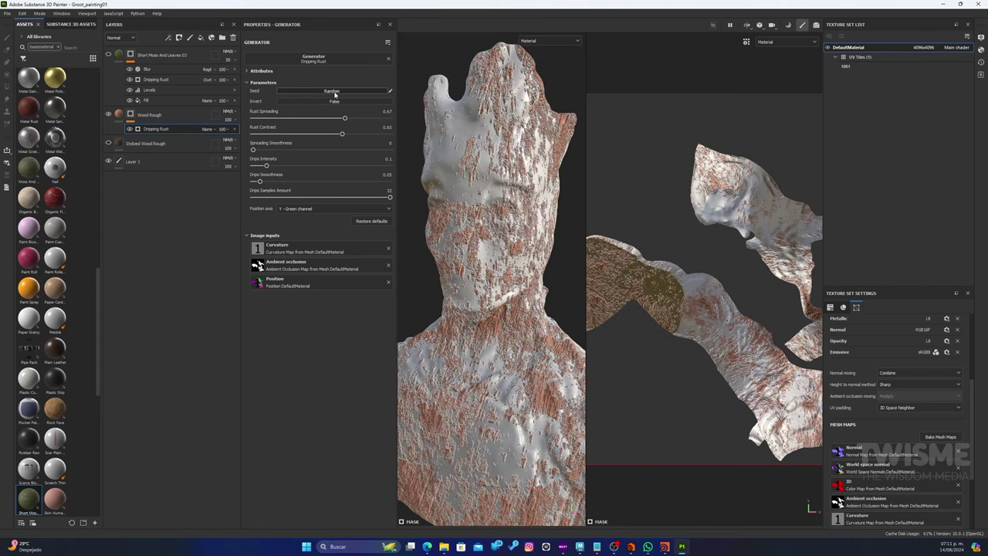
left_click(335, 92)
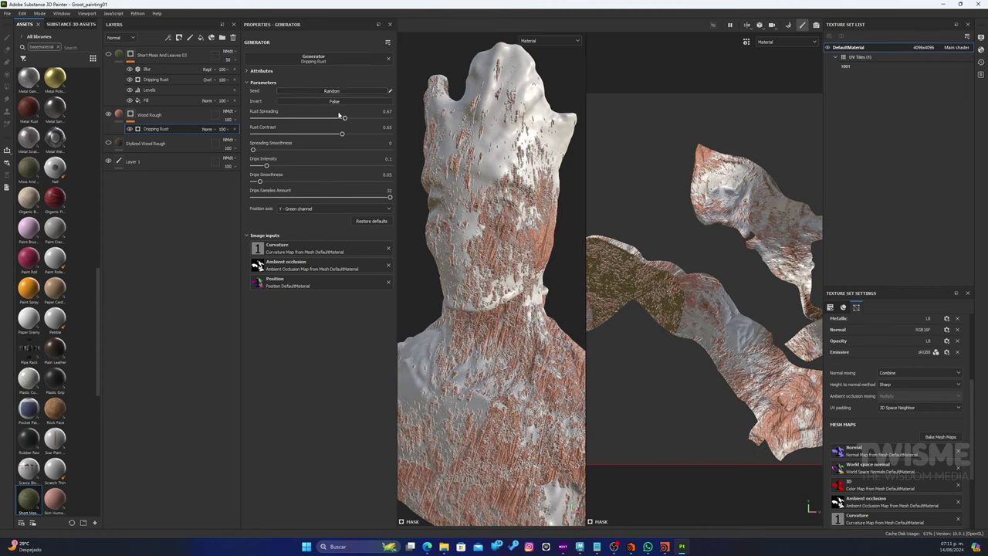
Settle Rust Spreading at 0.75, trying inversion and spreading smoothness before reverting both.
mouse_move(342, 117)
left_mouse_down()
mouse_move(321, 119)
mouse_move(355, 118)
left_mouse_up()
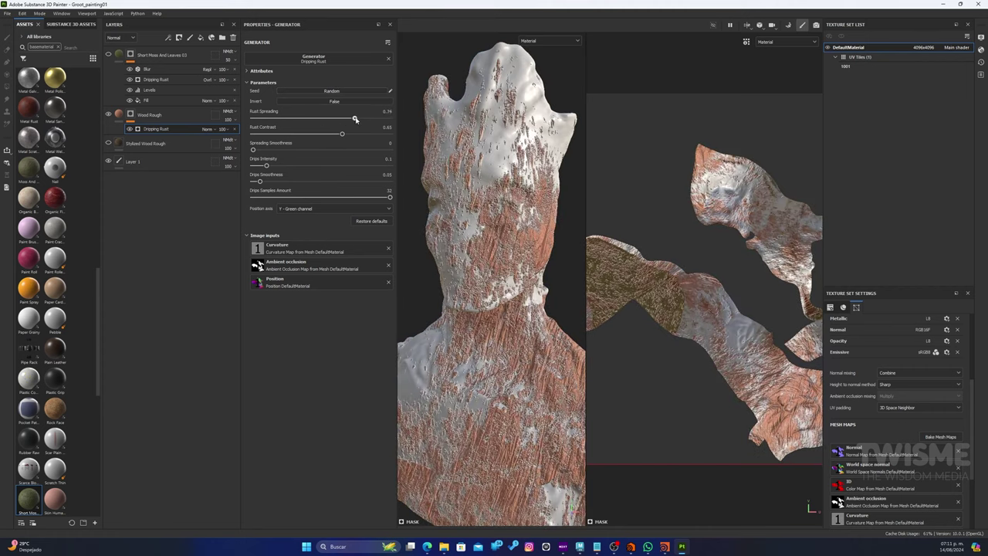
left_click(342, 101)
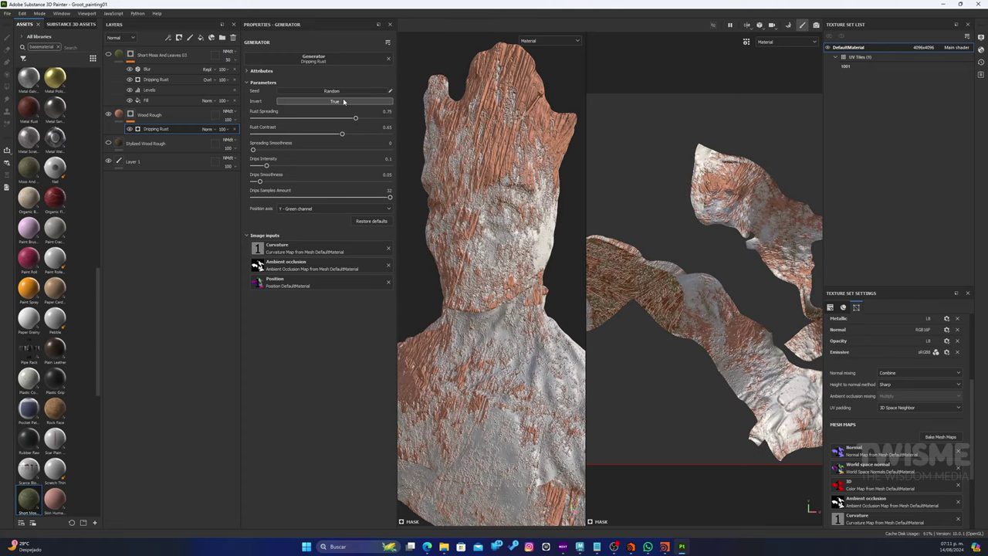
left_click(343, 101)
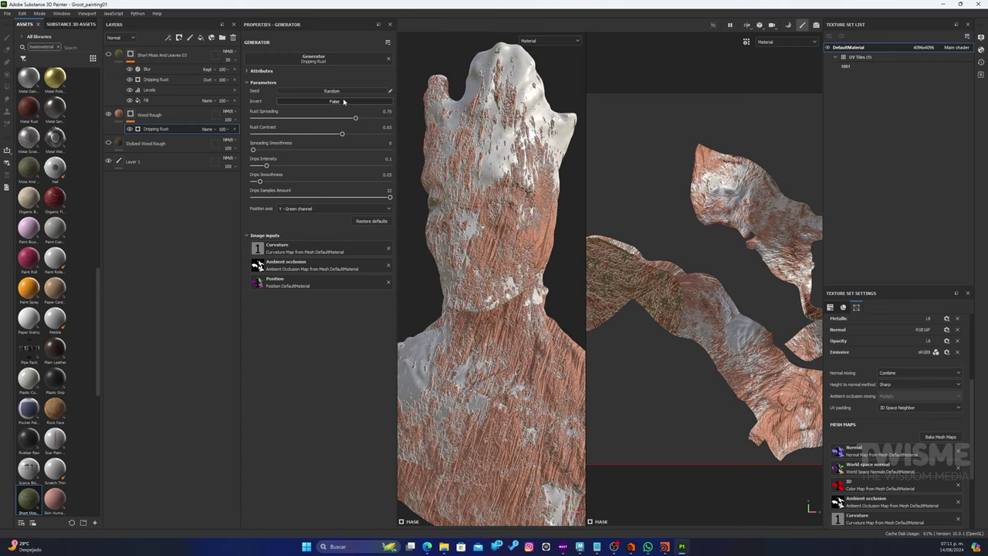
left_click(284, 149)
left_click_drag(283, 149, 251, 149)
Add an inverted Dirt generator to Wood Rough's mask with Contrast 0.65 and Dirt Level 0.7.
right_click(161, 131)
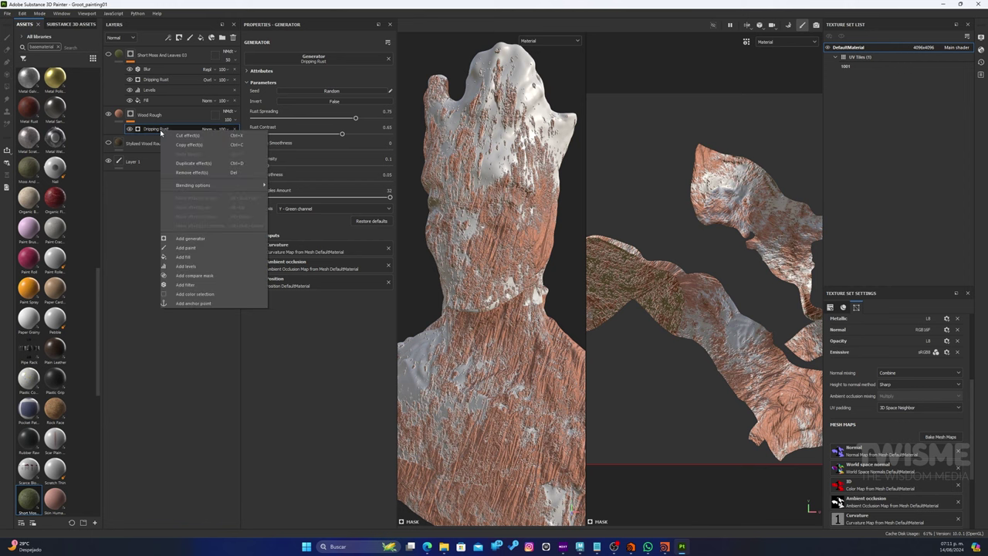
left_click(207, 239)
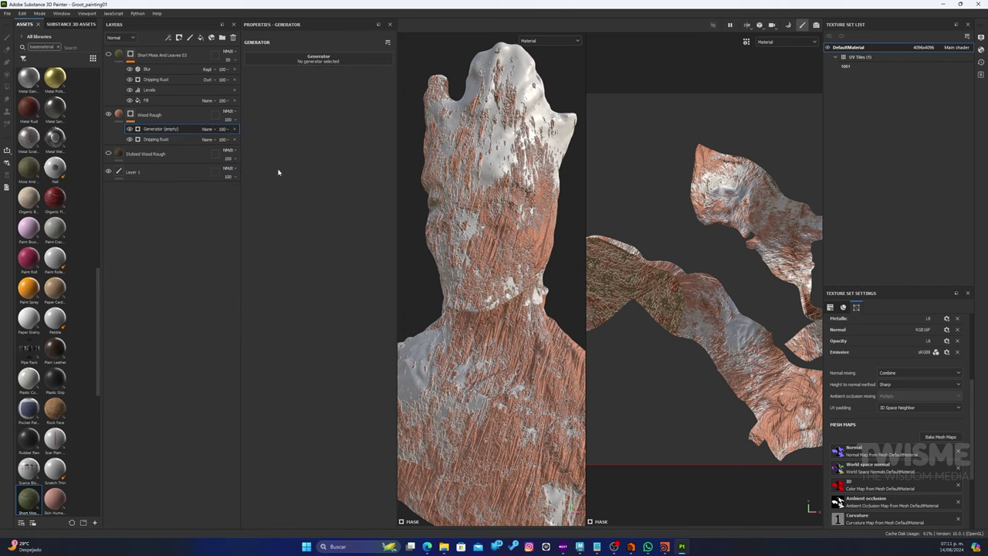
left_click(298, 56)
left_click(309, 106)
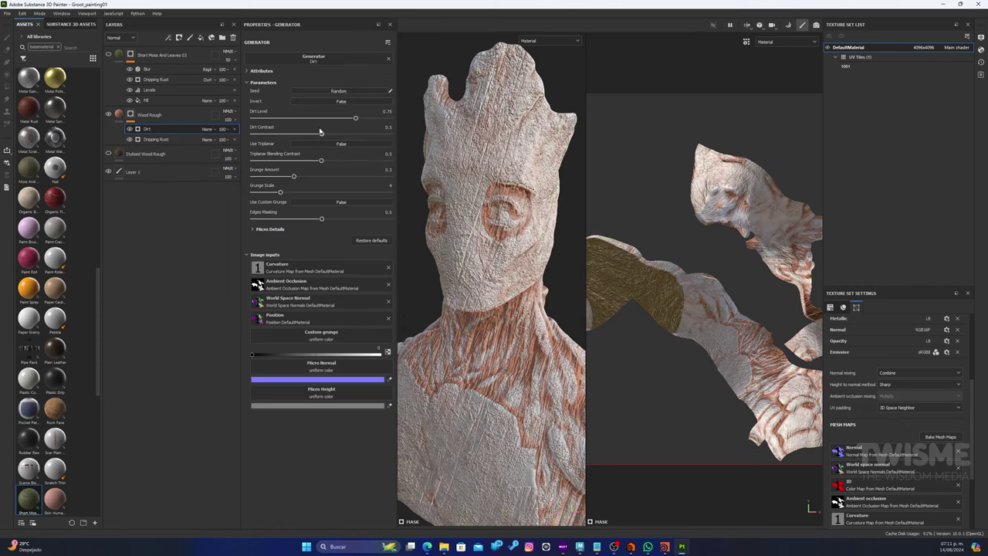
left_click(338, 101)
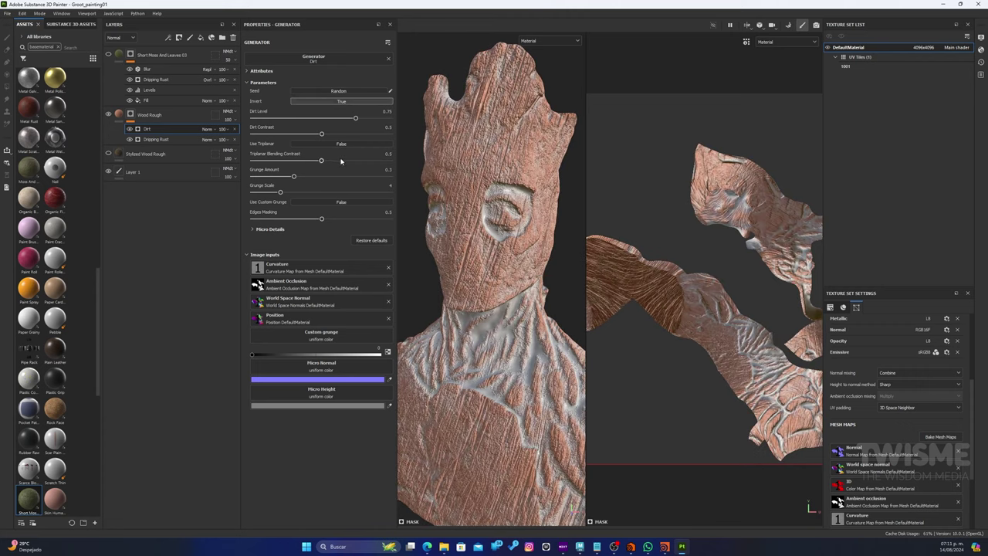
mouse_move(322, 135)
left_mouse_down()
mouse_move(358, 118)
mouse_move(345, 119)
left_mouse_up()
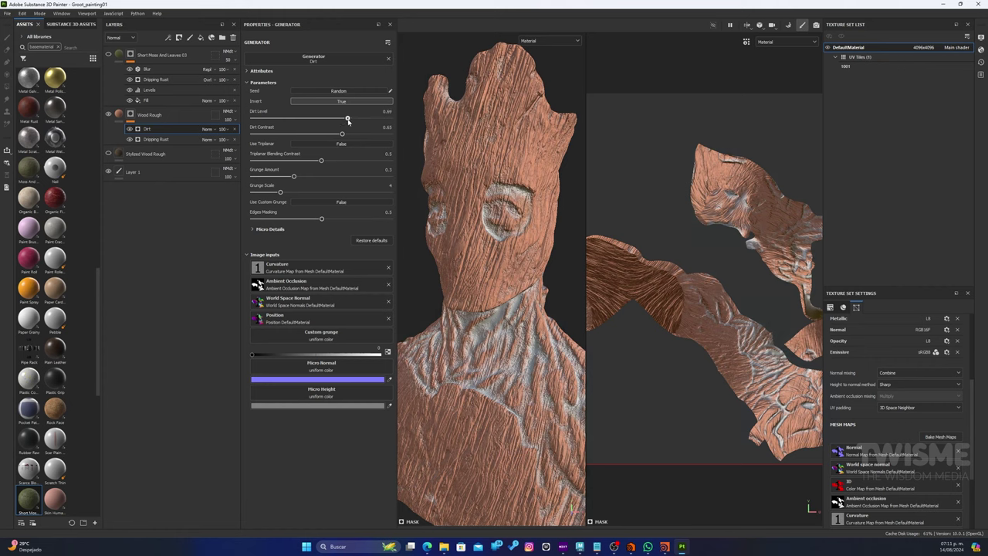
left_click_drag(345, 120, 349, 118)
Try Overlay, then set the Dirt blend to Vivid Light and toggle Stylized Wood Rough's visibility.
left_click(211, 133)
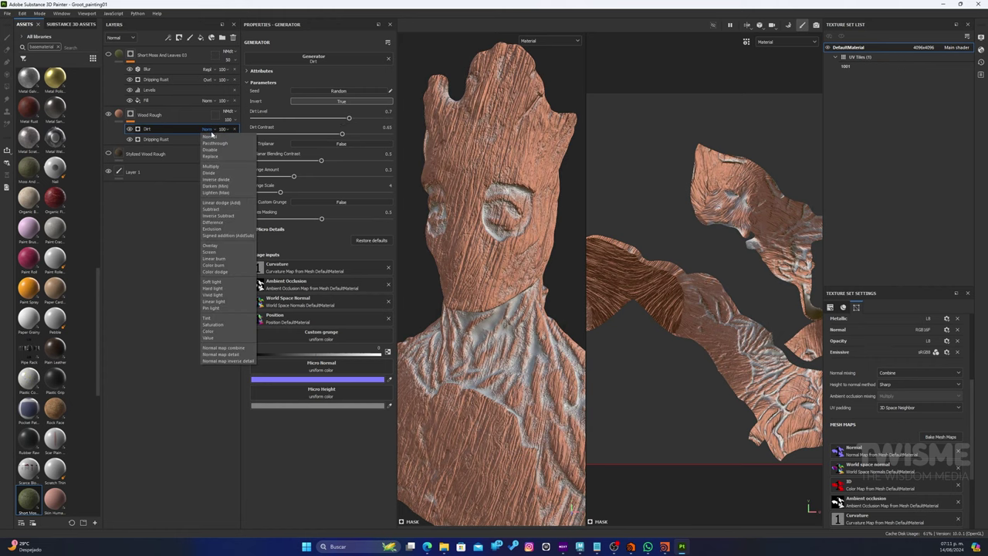
left_click(211, 171)
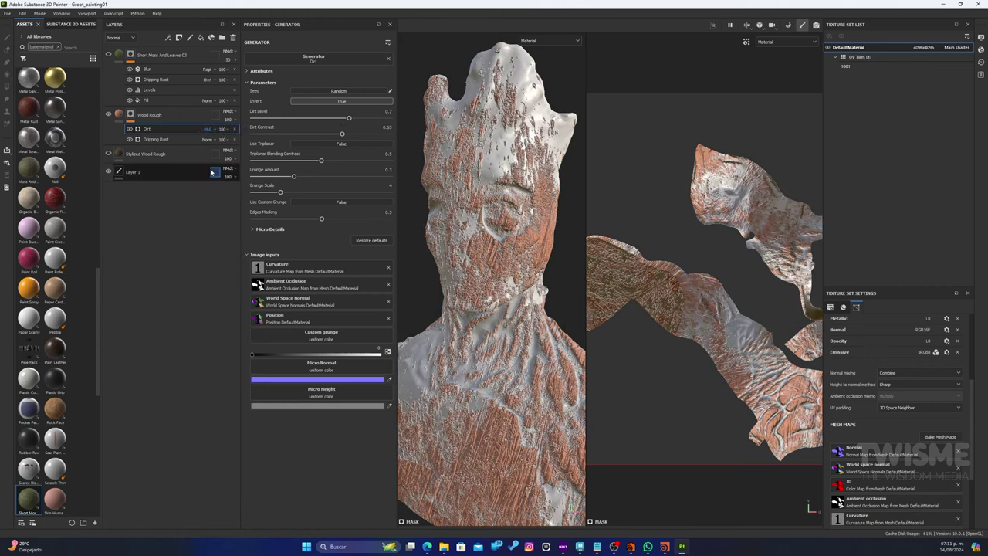
left_click(210, 129)
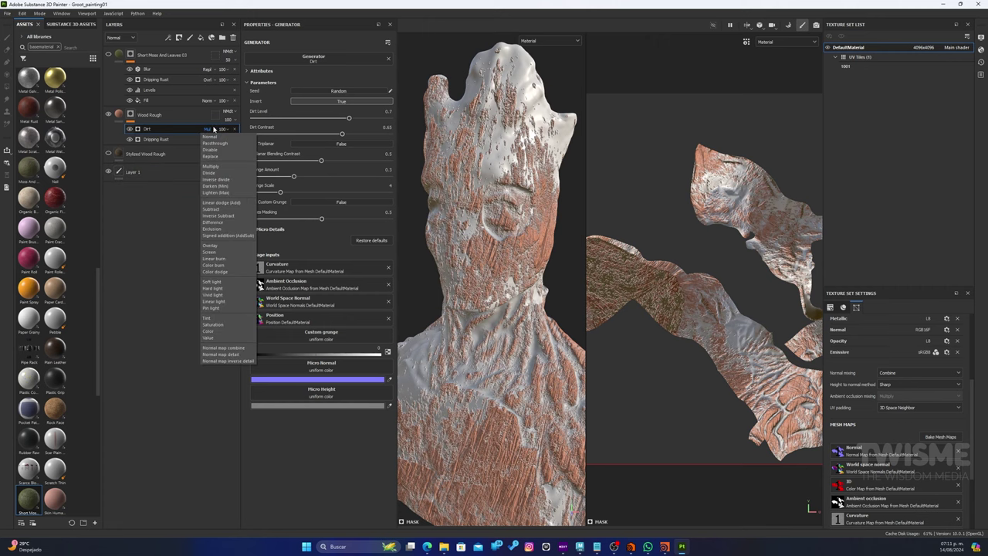
left_click(211, 246)
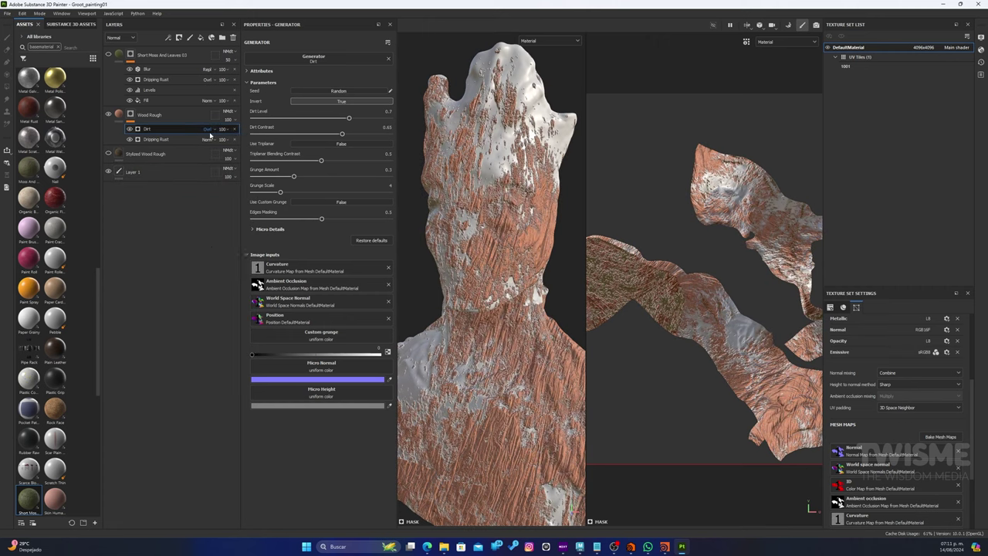
left_click(209, 129)
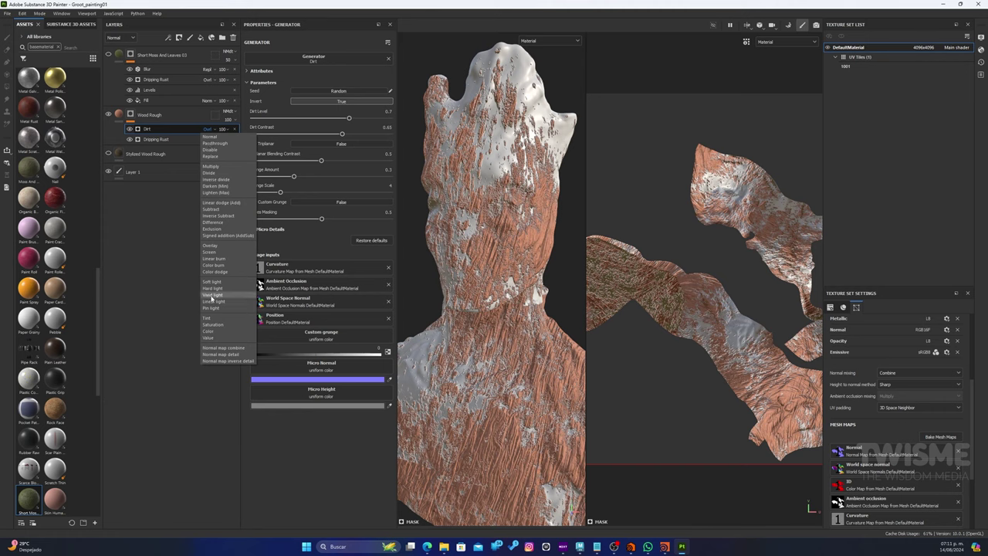
left_click(210, 299)
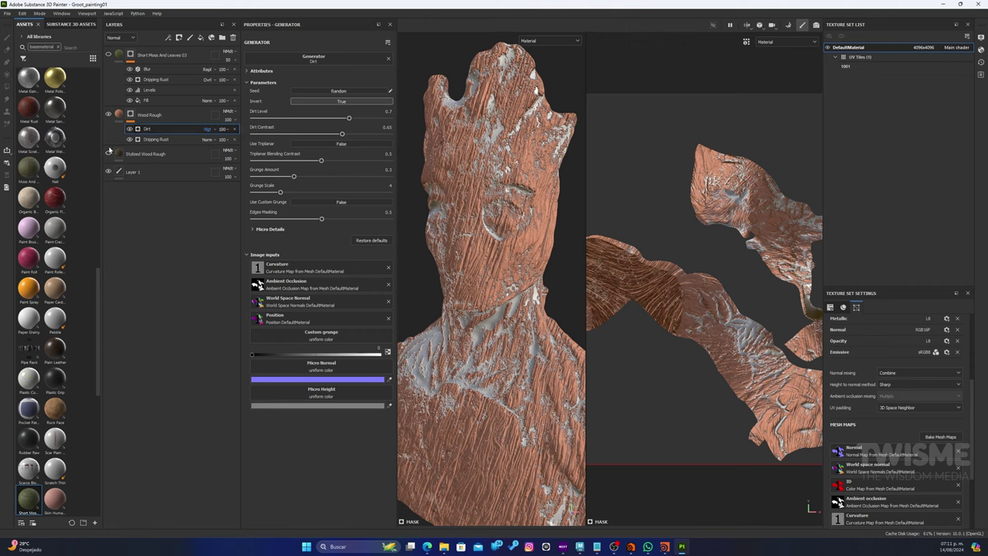
left_click(108, 153)
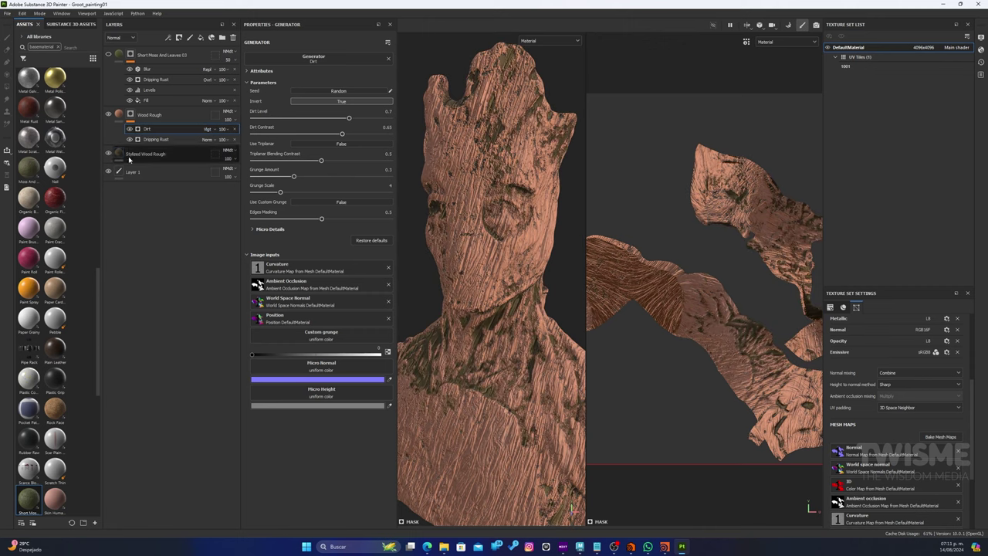
Set the Wood Rough fill's Luminosity 0.31, Contrast -0.25 and Saturation 0.28.
left_click(120, 113)
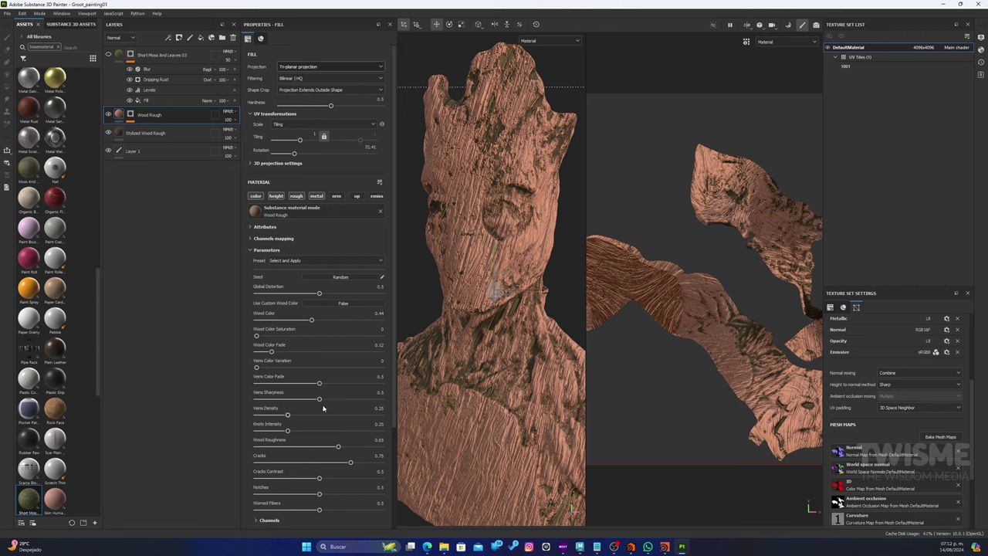
scroll(298, 401, "down", 3)
left_click(272, 406)
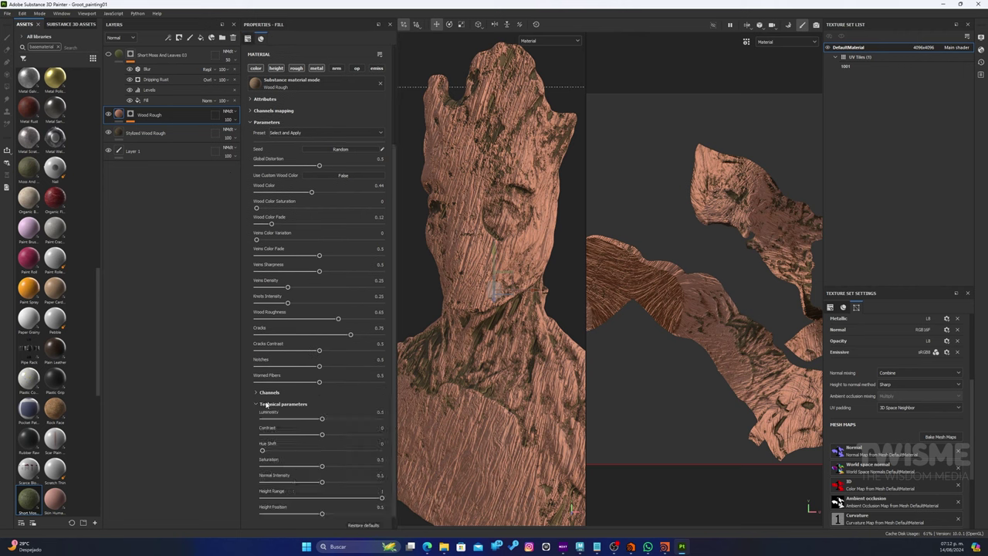
scroll(282, 429, "down", 1)
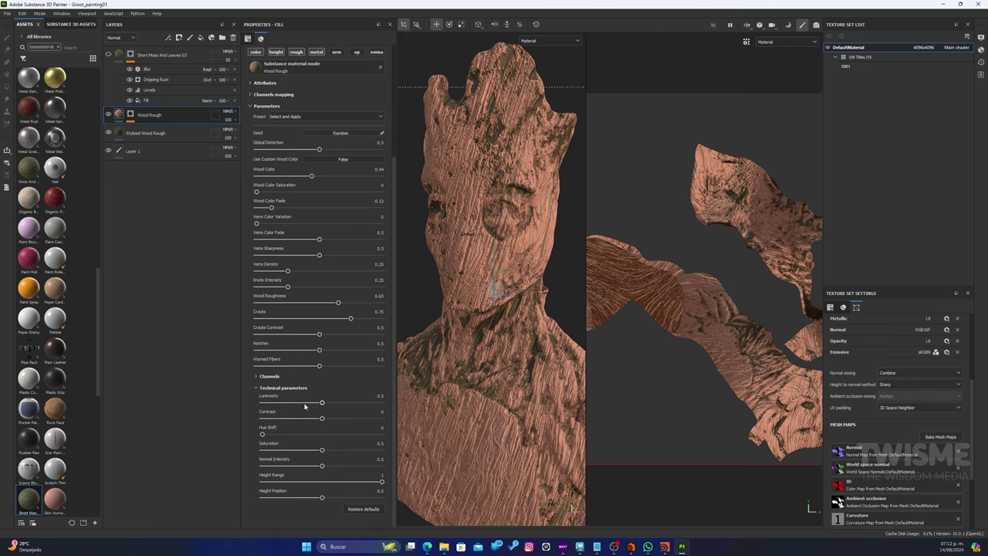
left_click_drag(305, 404, 299, 402)
left_click(306, 417)
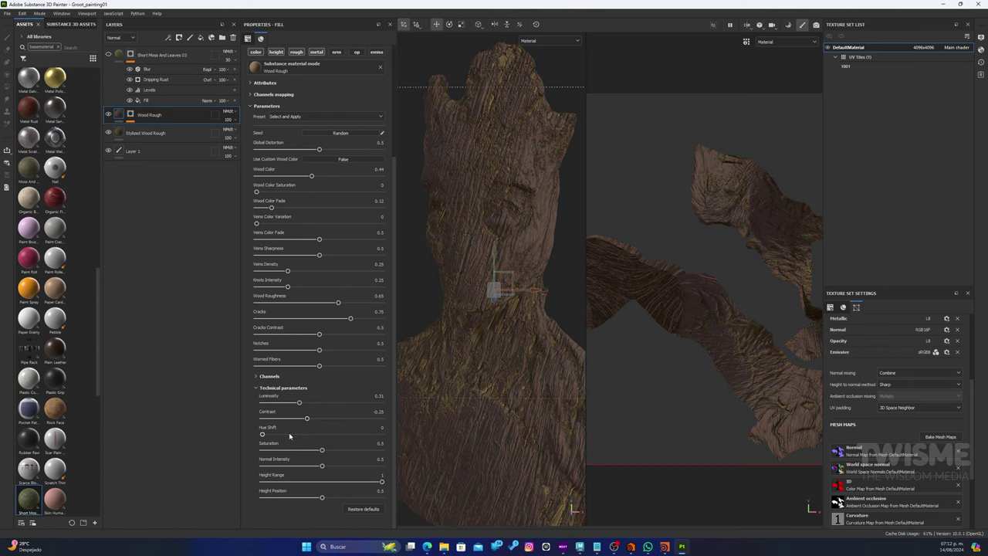
left_click(295, 450)
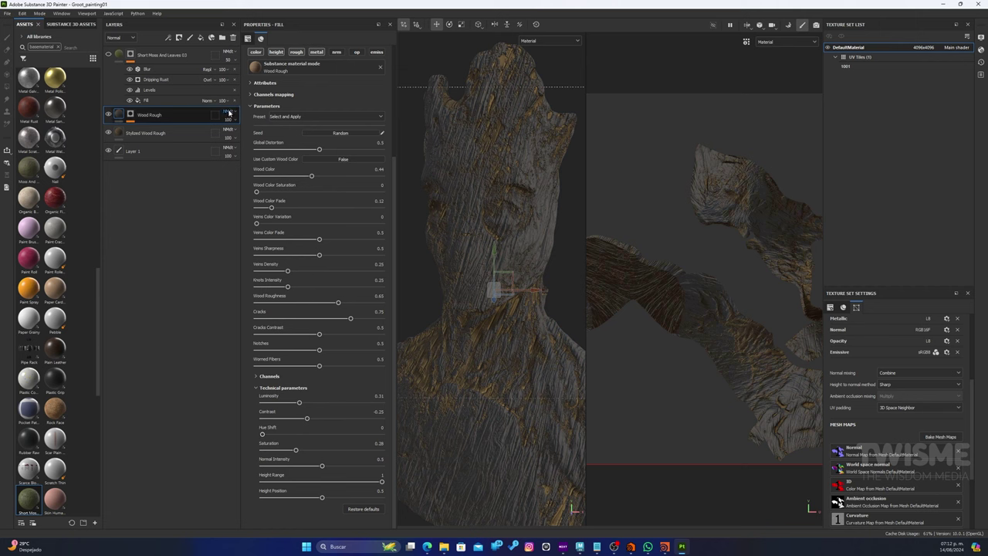
Show Base color layer blending and set Wood Rough to Multiply.
left_click(131, 38)
left_click(116, 47)
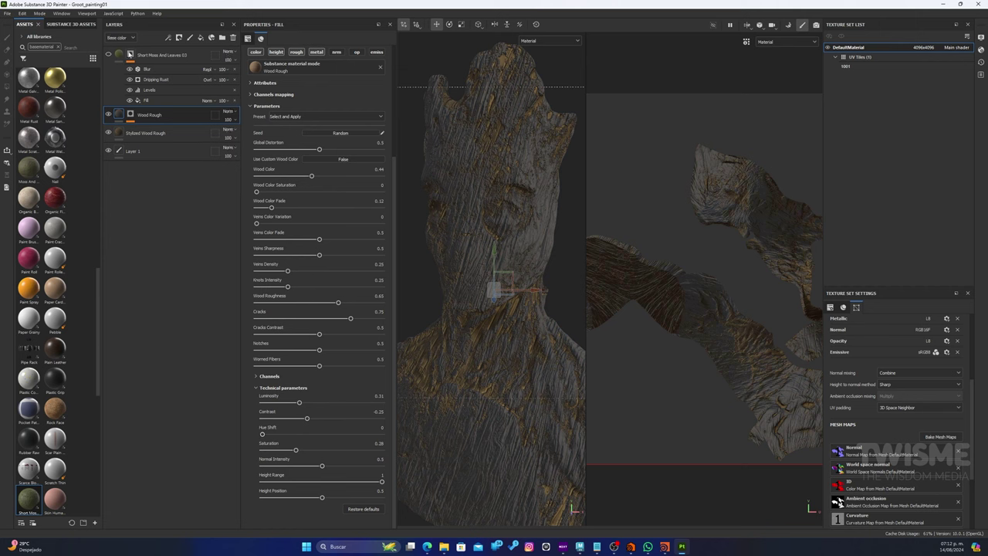
left_click(234, 113)
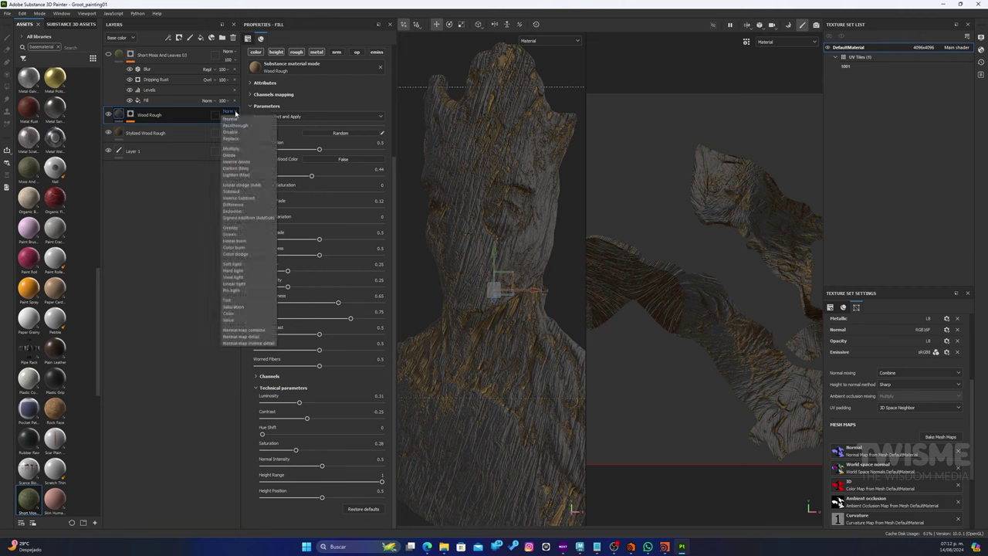
left_click(234, 148)
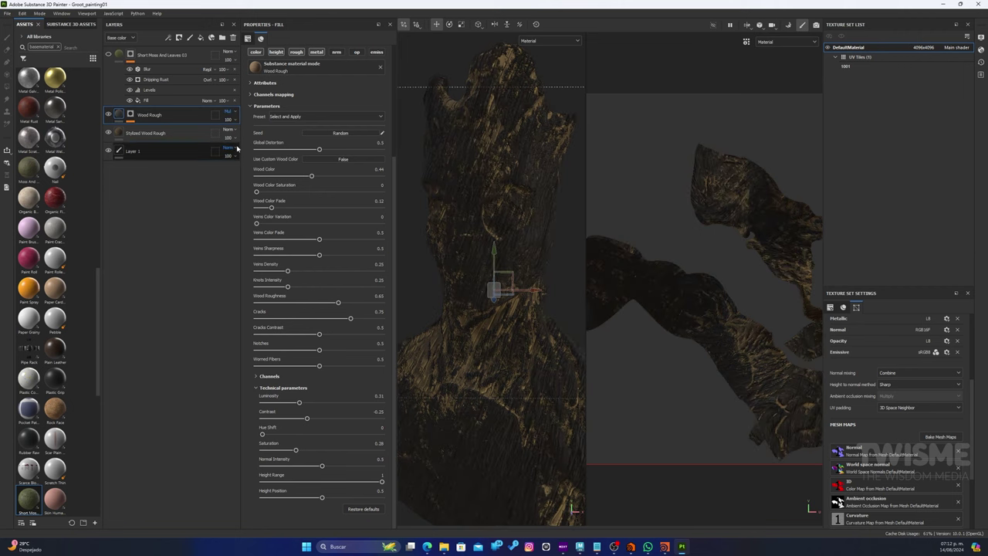
Lower Wood Rough's opacity to 25 and make Short Moss And Leaves 03 visible again.
left_click(228, 119)
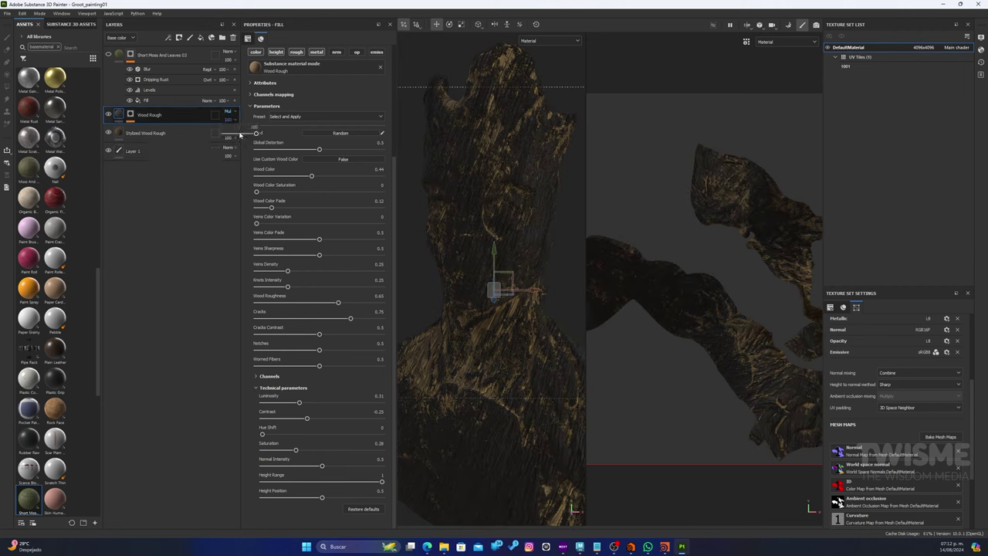
left_click(239, 135)
left_click(228, 120)
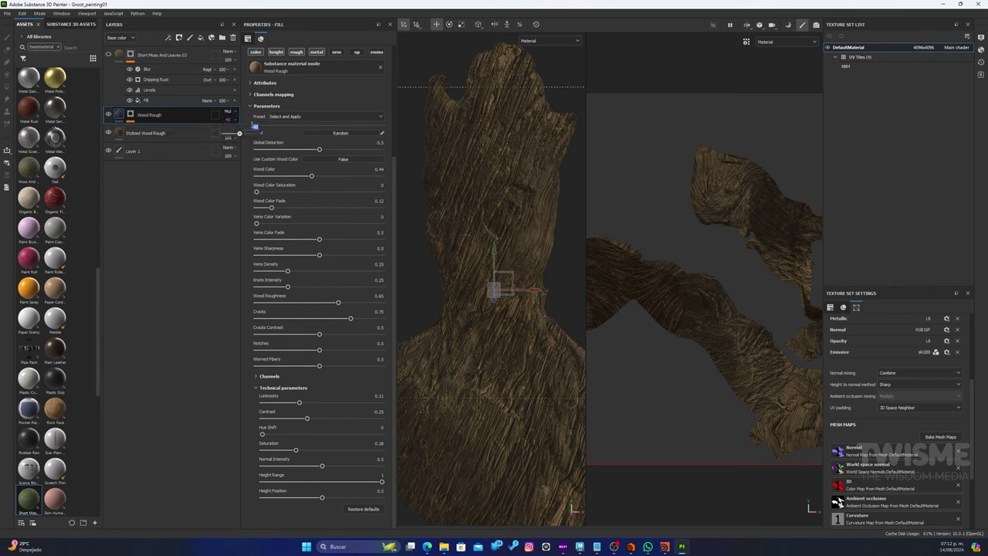
type("25")
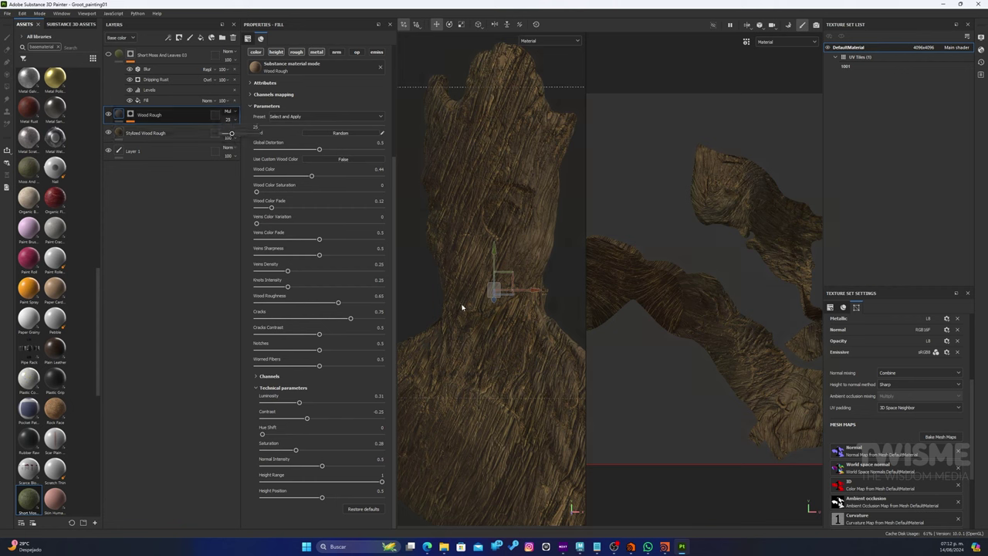
right_click_drag(458, 298, 453, 292, "alt")
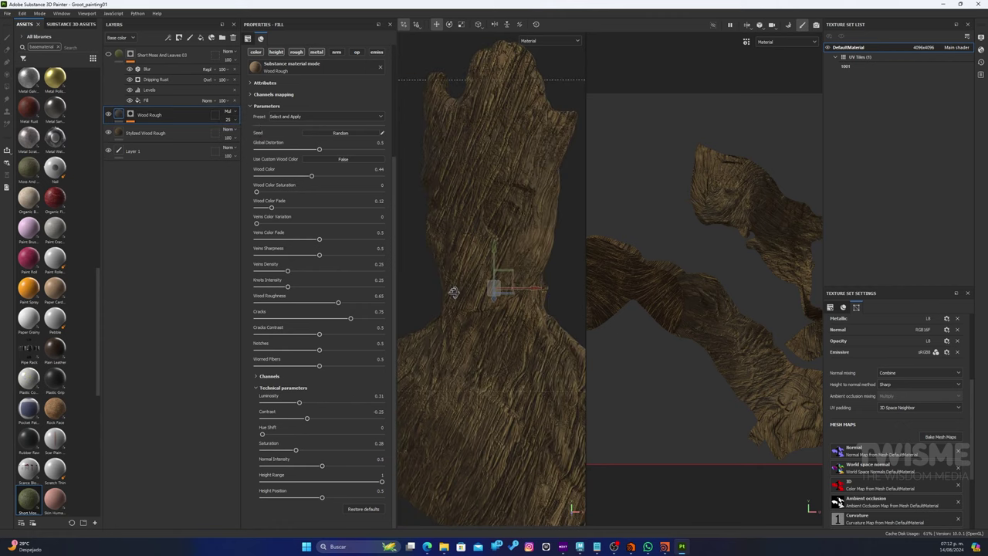
left_click(108, 55)
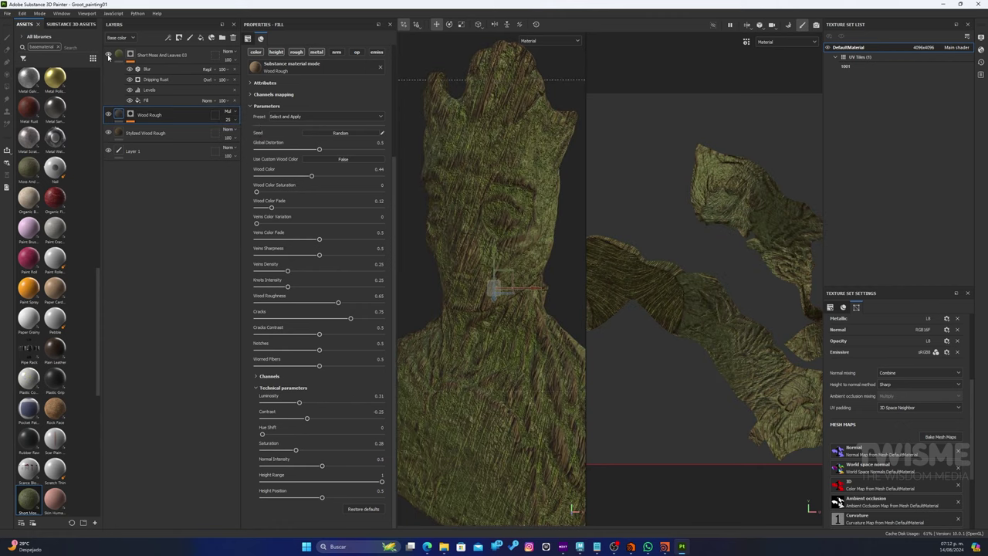
Shift the moss mask's Levels midtone to shrink moss into crevice patches, keeping the layer name.
left_click_drag(405, 267, 465, 315, "alt")
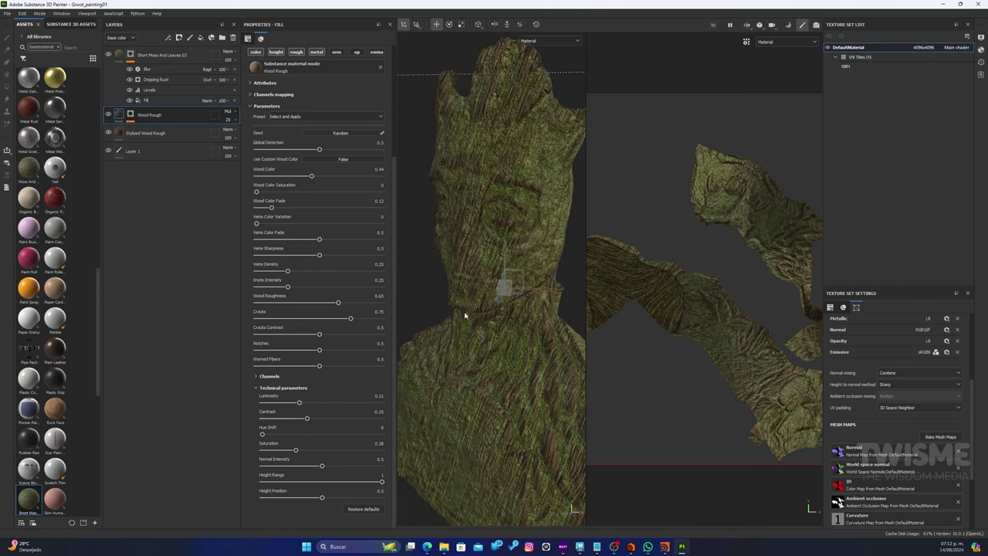
left_click(155, 90)
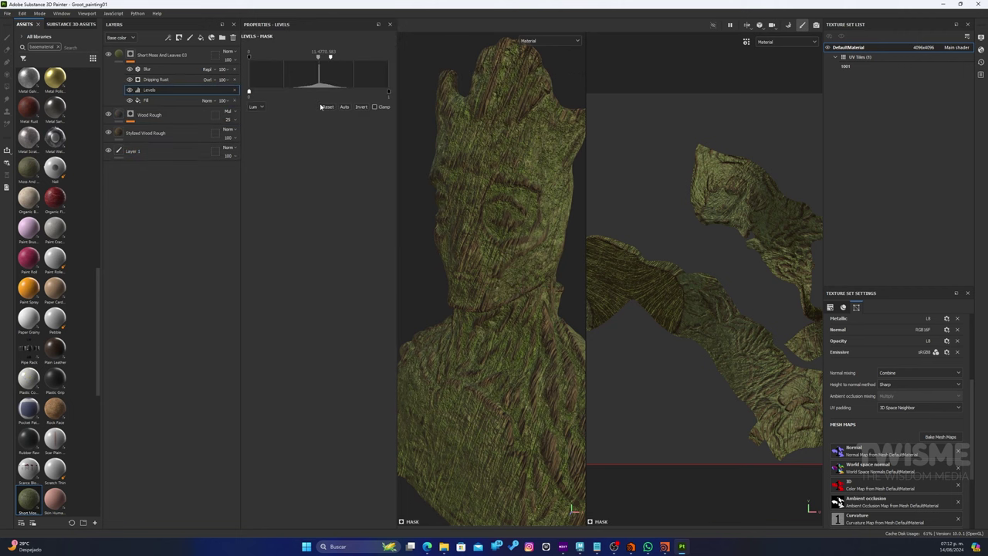
mouse_move(317, 57)
left_mouse_down()
mouse_move(328, 58)
mouse_move(316, 65)
left_mouse_up()
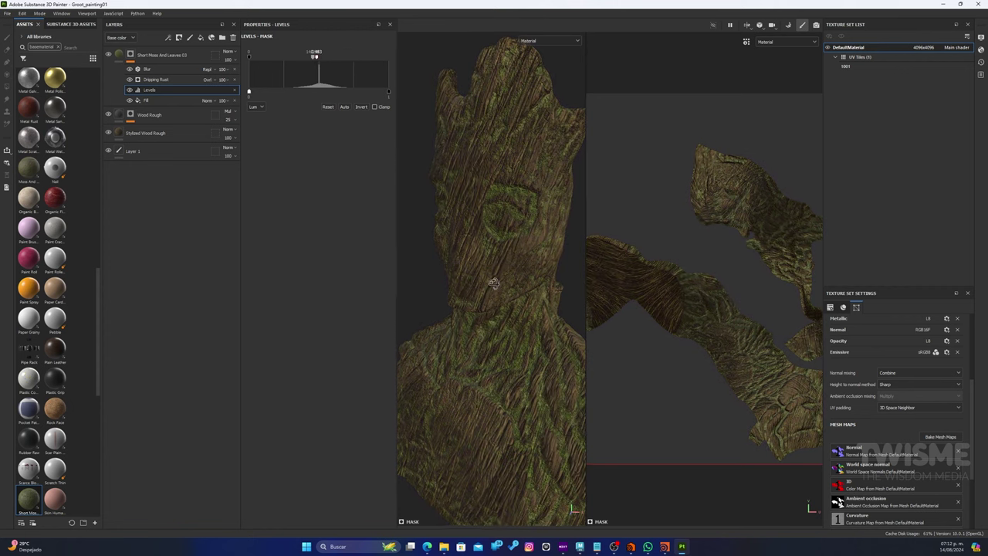
mouse_move(494, 284)
left_mouse_down("alt")
mouse_move(536, 280)
mouse_move(551, 265)
mouse_move(484, 261)
left_mouse_up("alt")
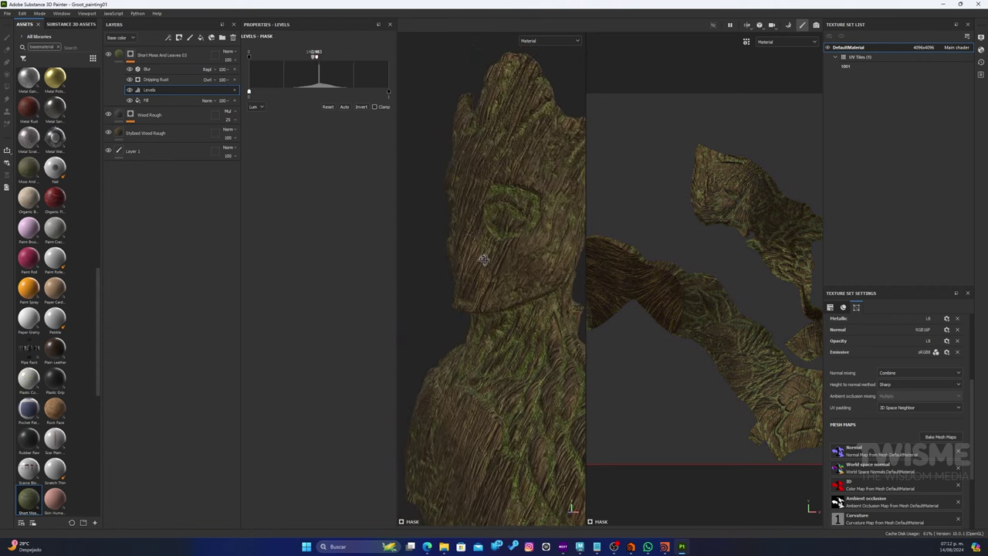
double_click(143, 56)
key("Return")
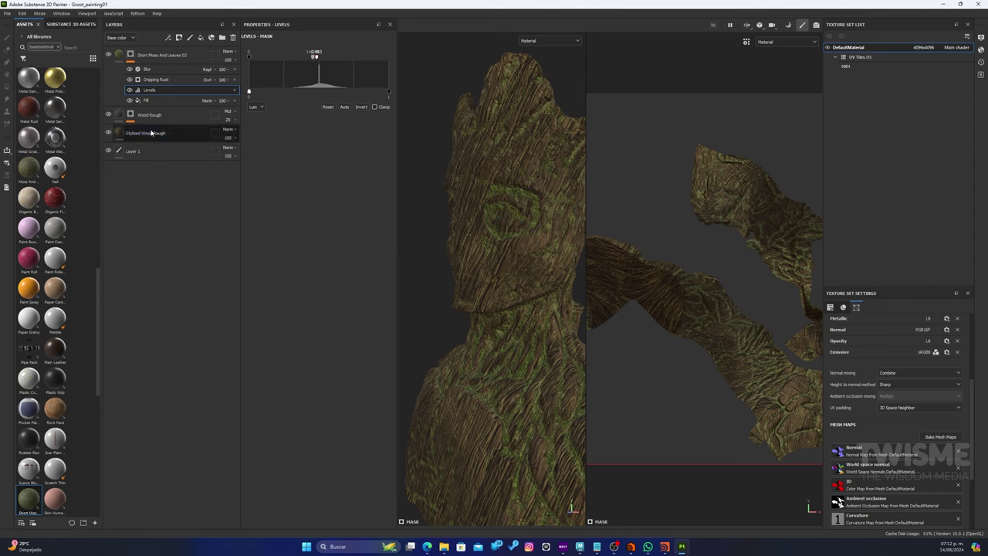
Search assets for 'metal' and drop the Metal Polished material onto the bust.
double_click(155, 134)
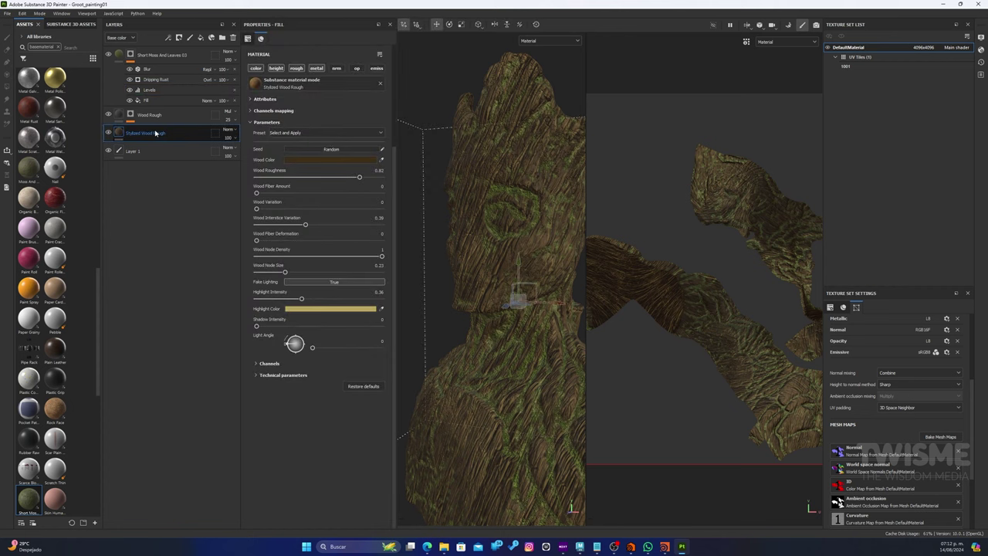
key("Return")
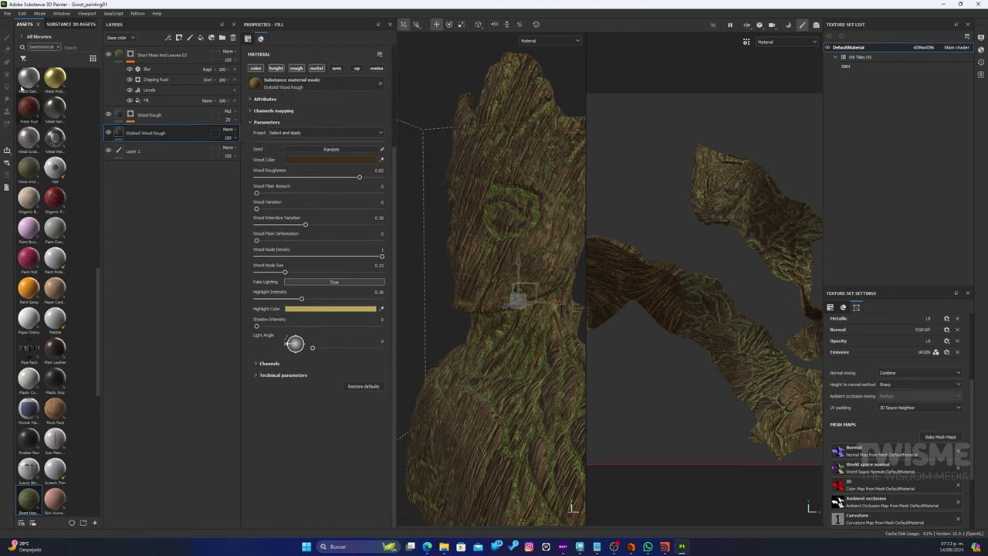
left_click(68, 47)
type("metal")
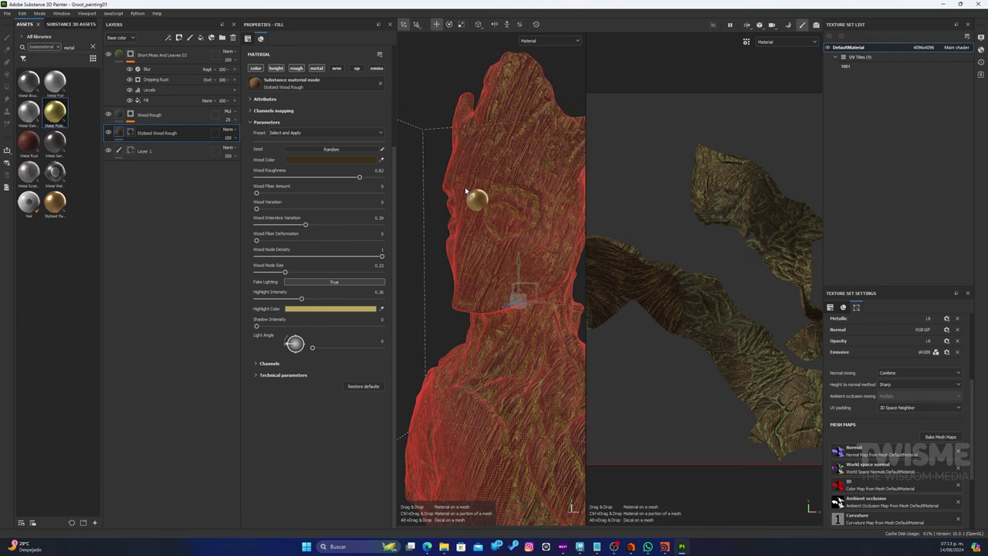
left_click_drag(55, 111, 468, 194)
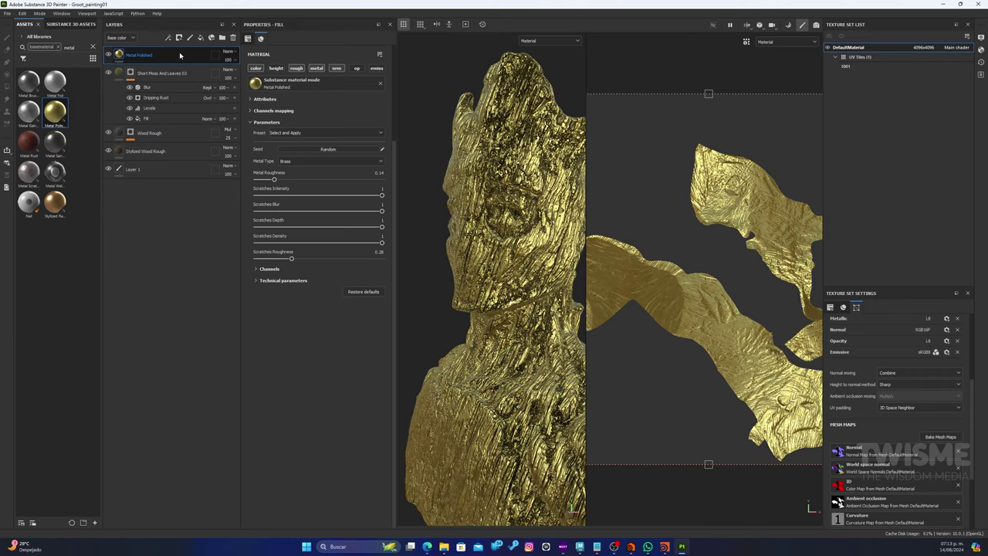
Move Metal Polished beneath Stylized Wood Rough and hide the moss and Wood Rough layers.
left_click_drag(180, 52, 173, 153)
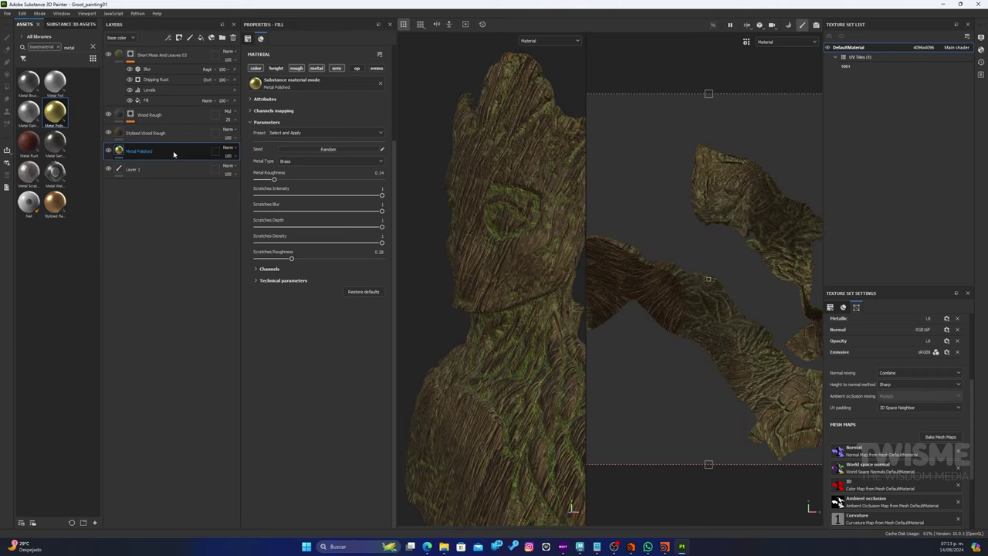
left_click(109, 132)
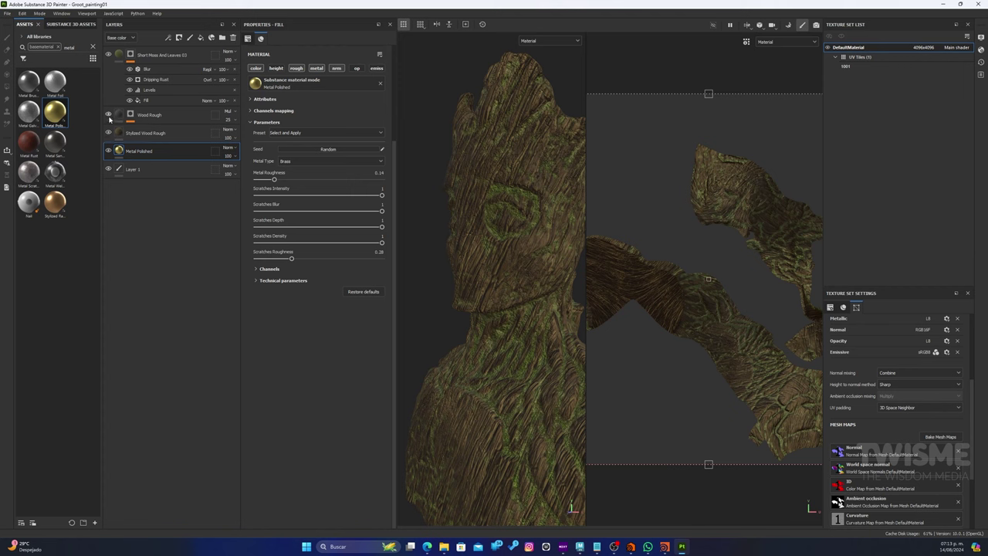
left_click(108, 115)
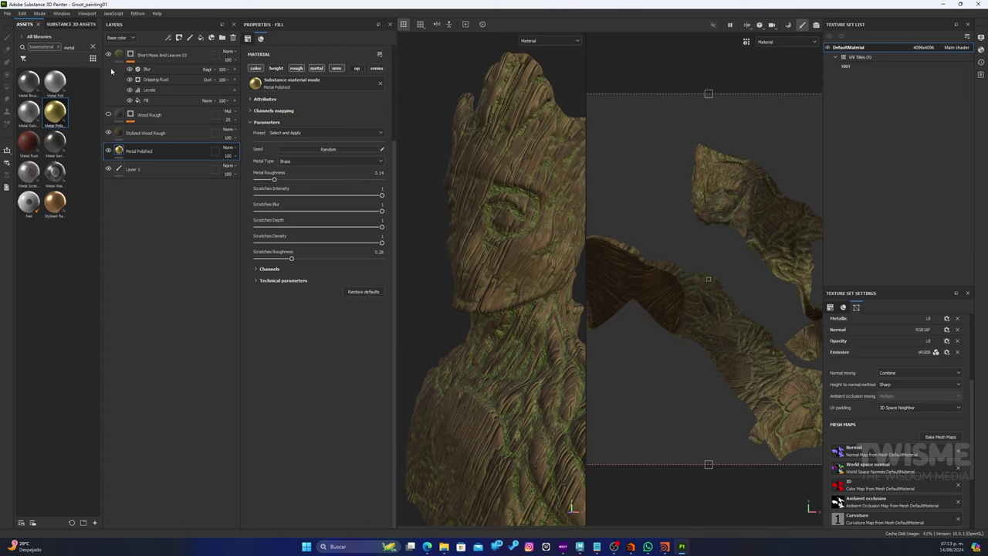
Set Stylized Wood Rough's UV Tiling to 2.
left_click(169, 136)
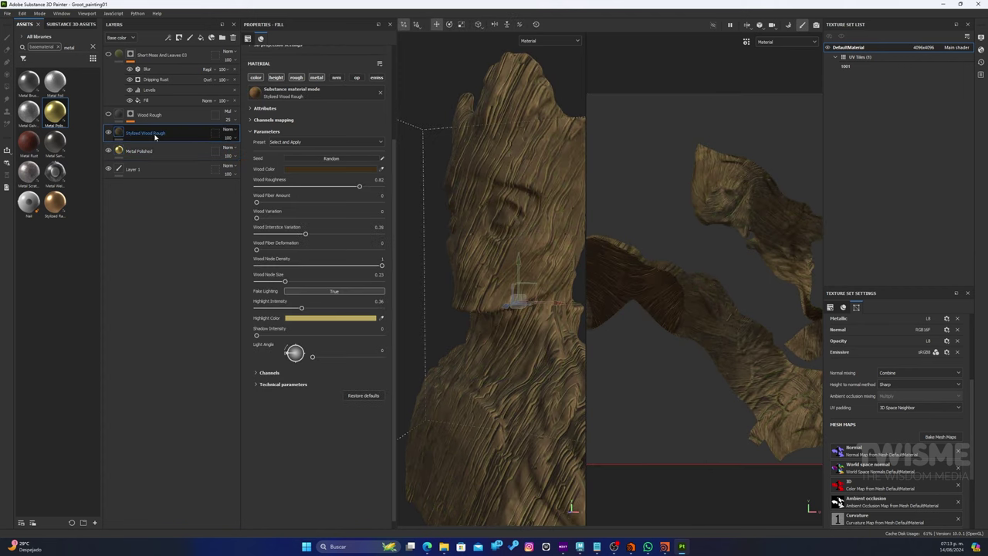
right_click(155, 136)
left_click(144, 136)
scroll(301, 178, "up", 3)
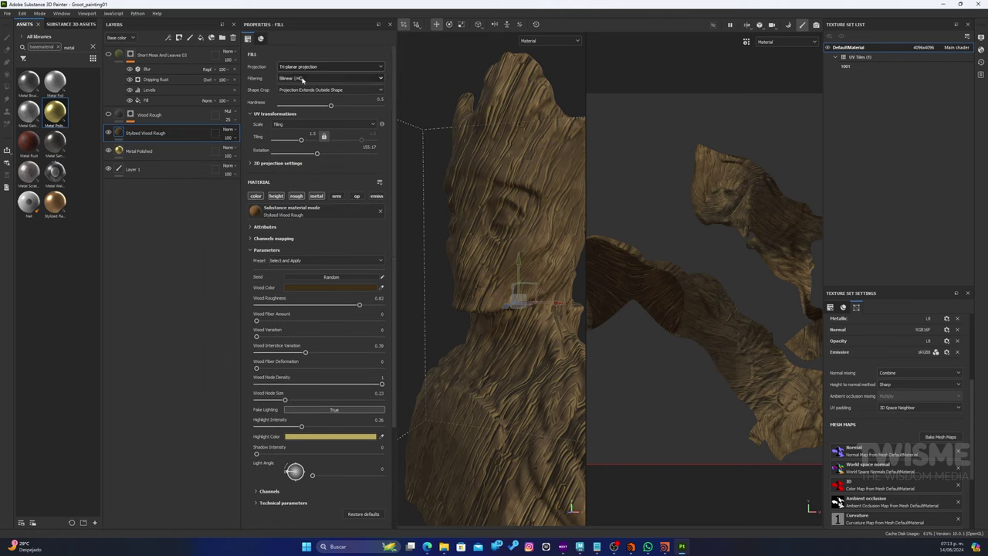
left_click(312, 133)
type("2")
key("Return")
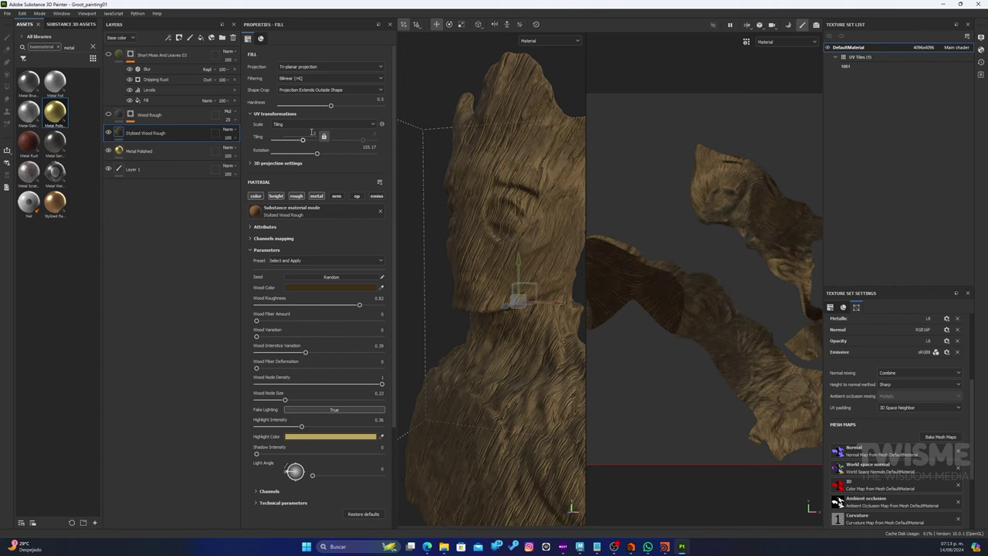
Give Stylized Wood Rough a black mask with a Fill driven by the Curvature map.
right_click(138, 133)
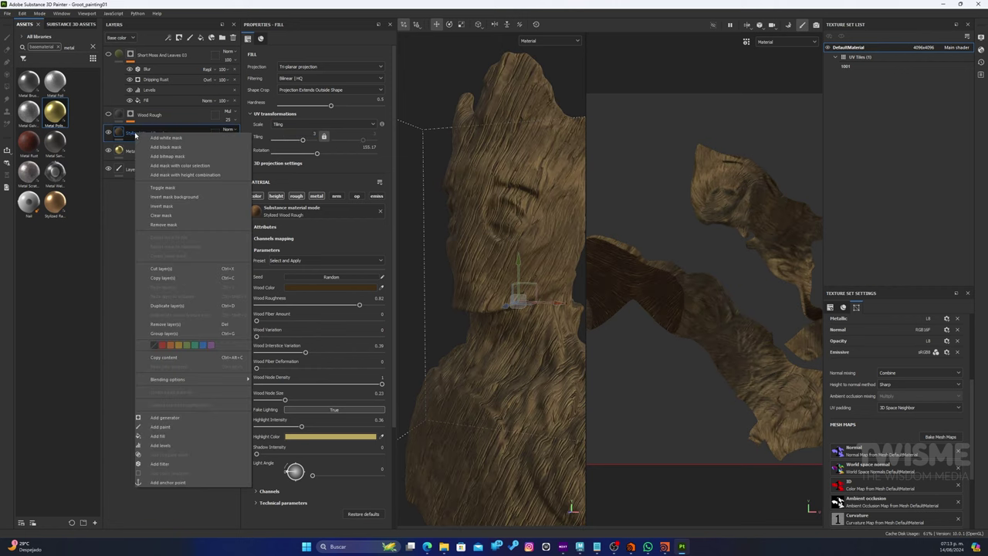
left_click(168, 147)
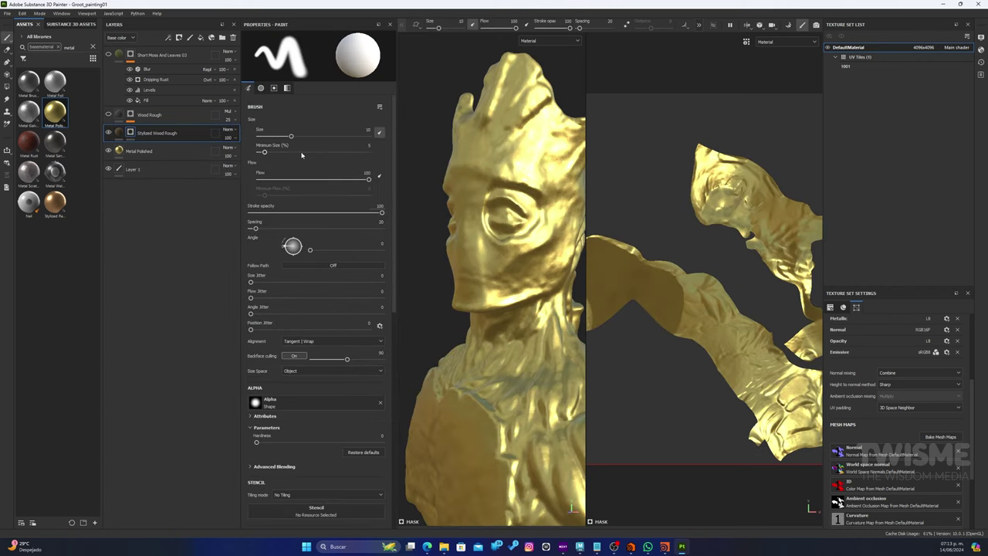
right_click(130, 135)
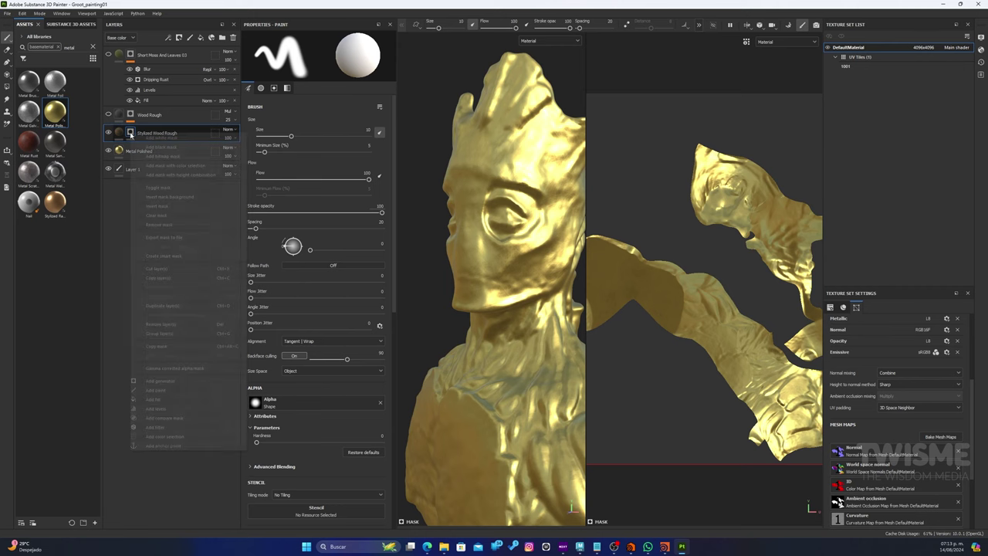
left_click(158, 399)
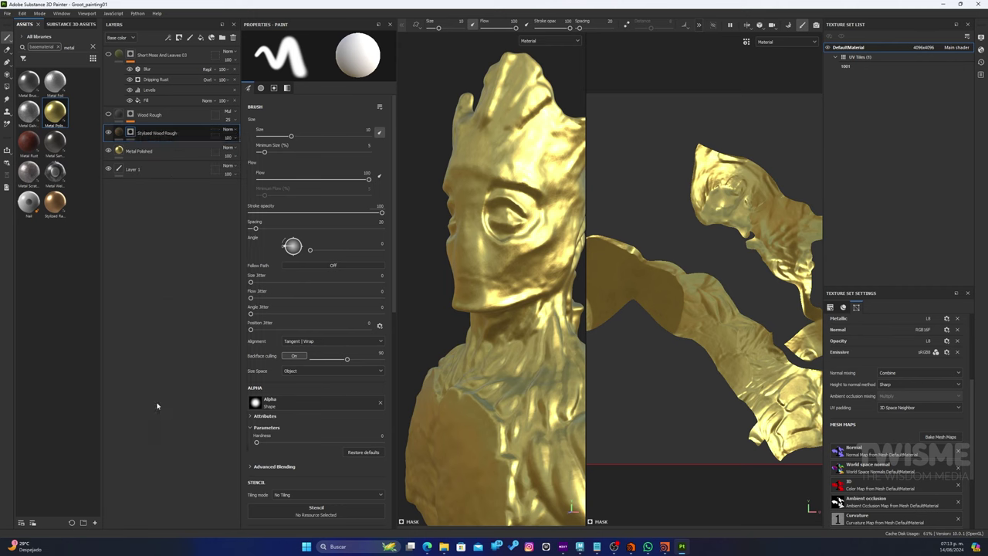
left_click(300, 193)
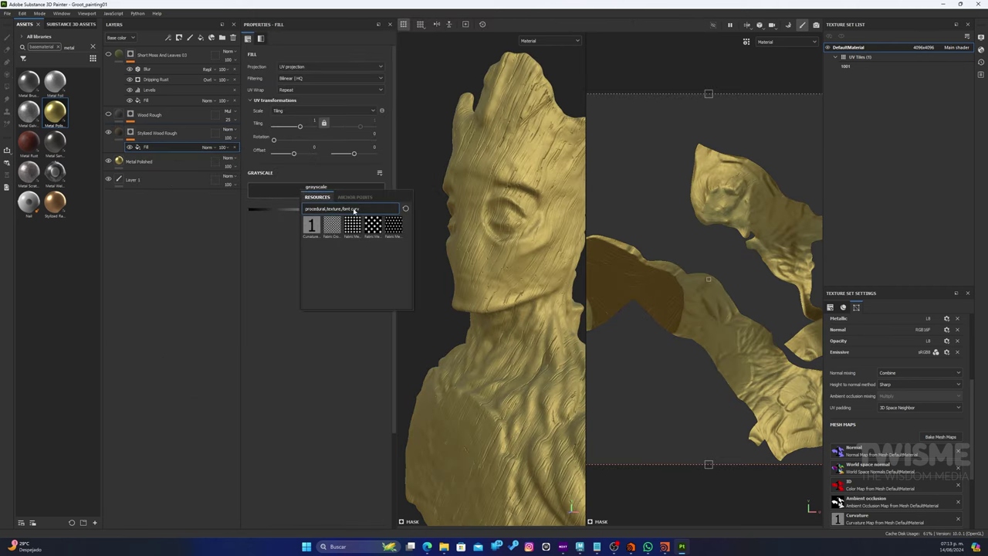
left_click(313, 224)
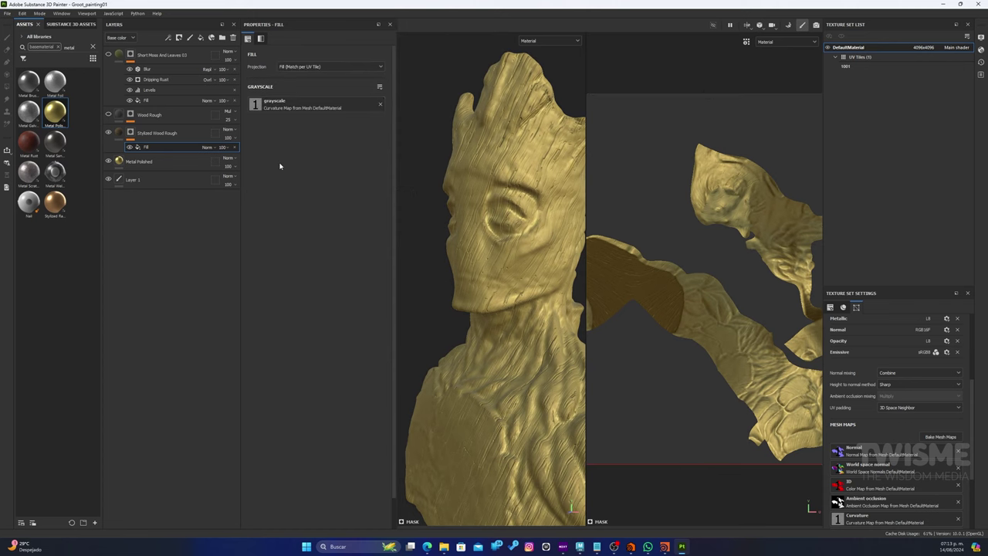
Add an inverted Levels effect with a lowered white point, then add a filter.
right_click(160, 147)
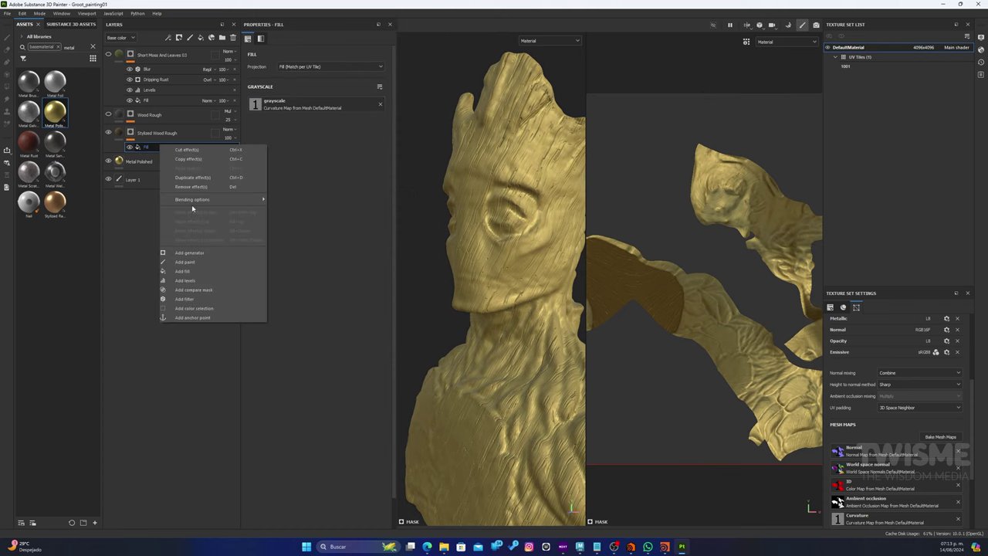
left_click(195, 282)
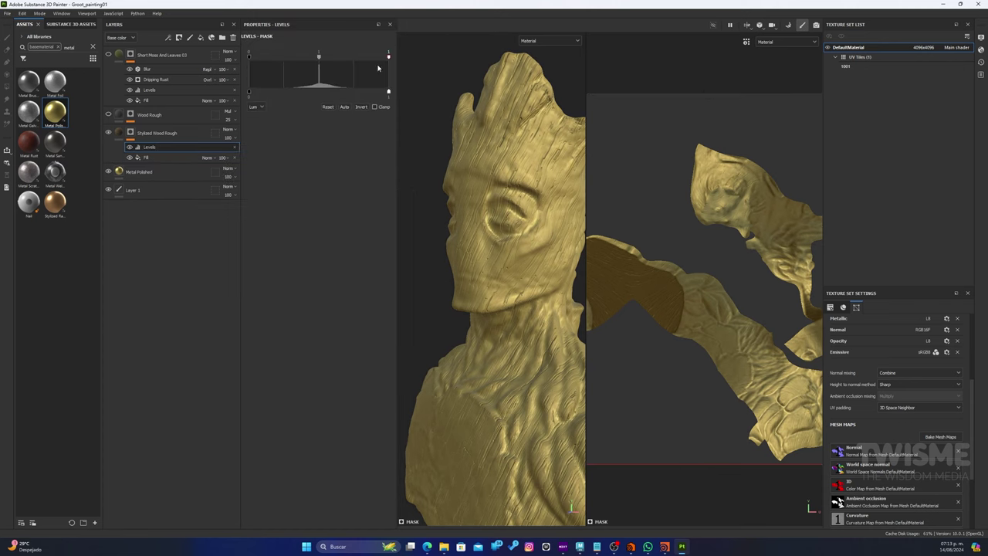
left_click(366, 108)
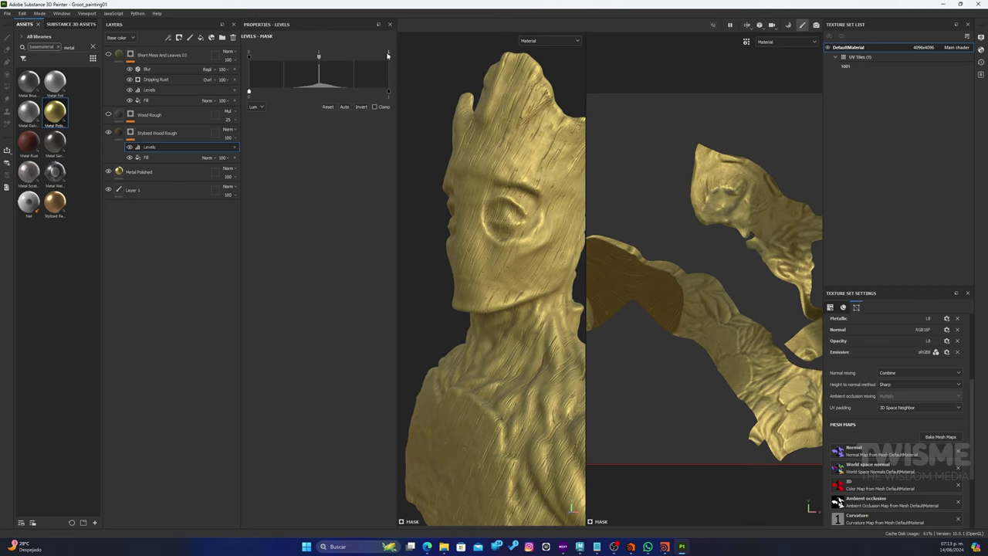
left_click_drag(388, 55, 341, 56)
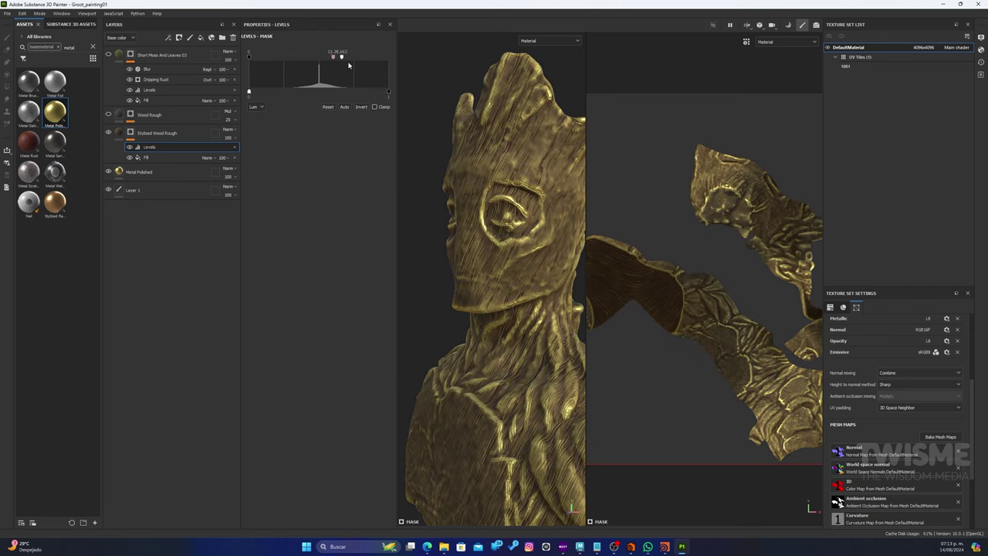
right_click(144, 148)
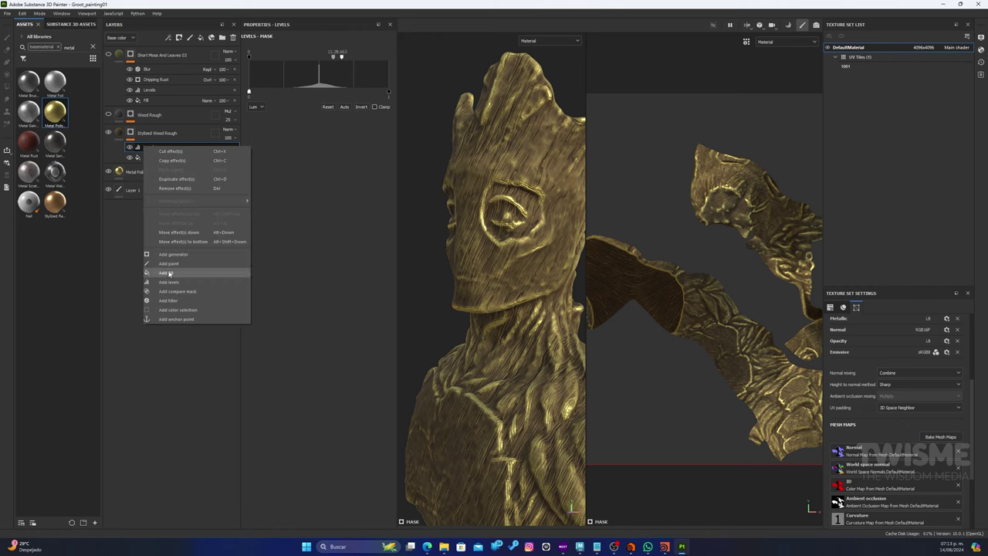
key("Escape")
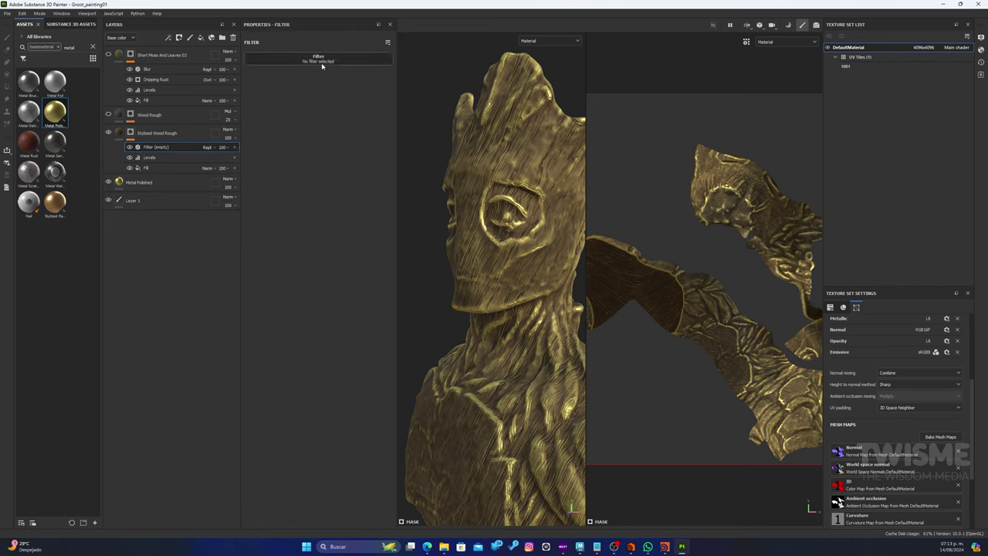
Add Blur Slope and Blur filters to the Stylized Wood Rough mask.
left_click(323, 62)
left_click(335, 112)
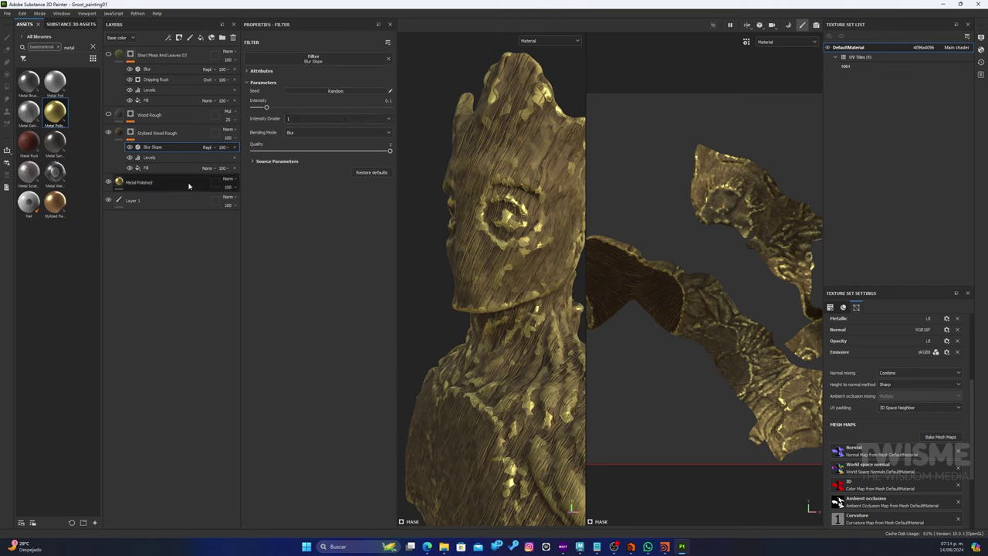
right_click(166, 151)
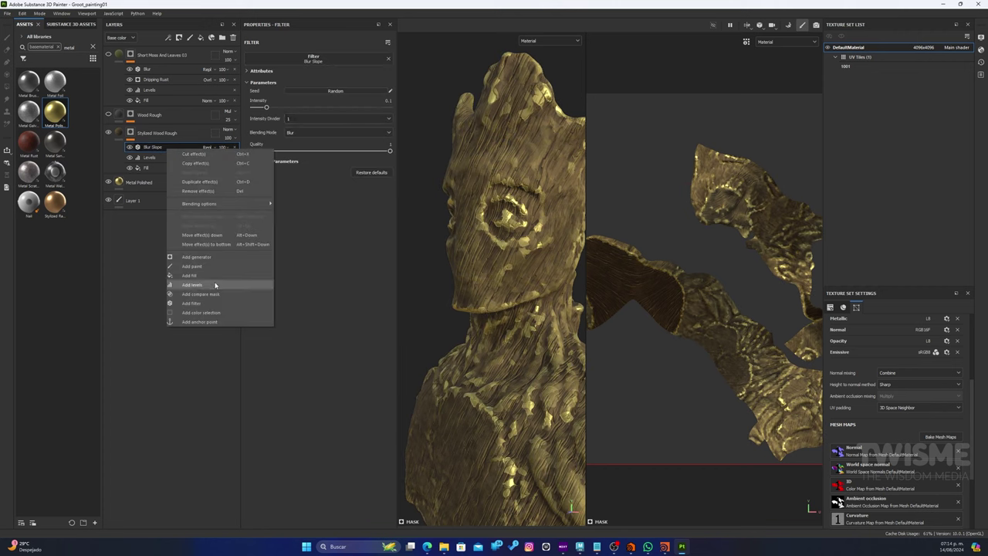
left_click(200, 304)
left_click(317, 60)
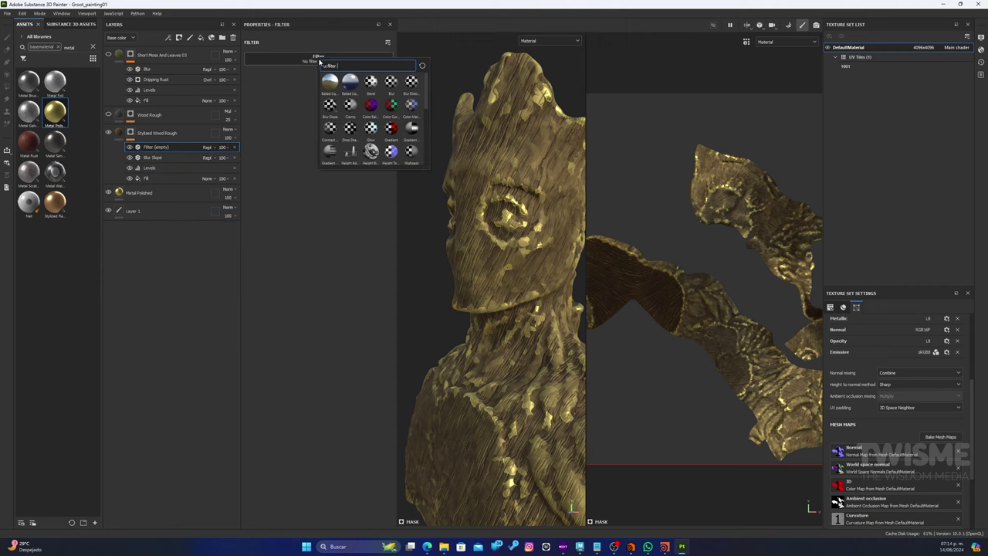
left_click(390, 85)
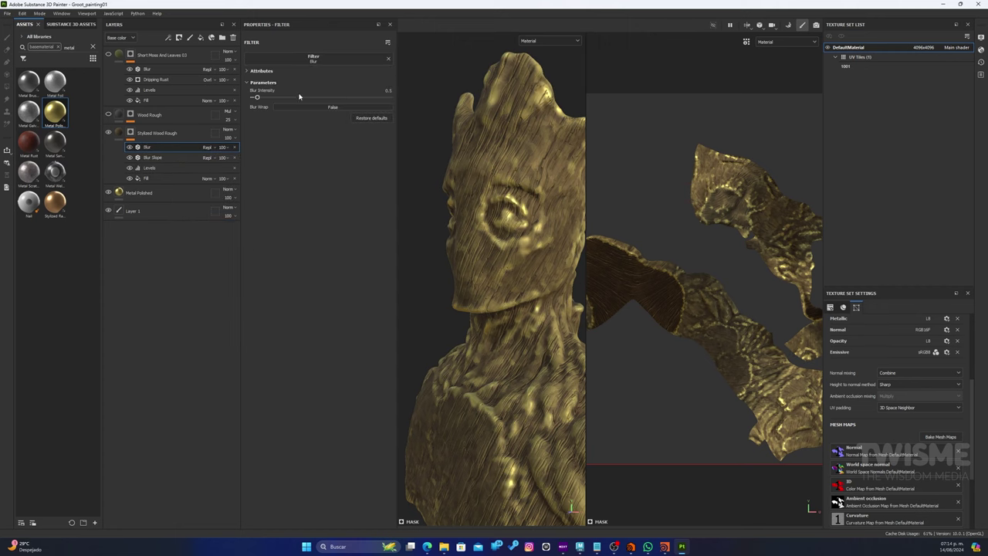
Raise Blur intensity to 0.93 with wrap on, and show the Wood Rough and moss layers again.
left_click(155, 158)
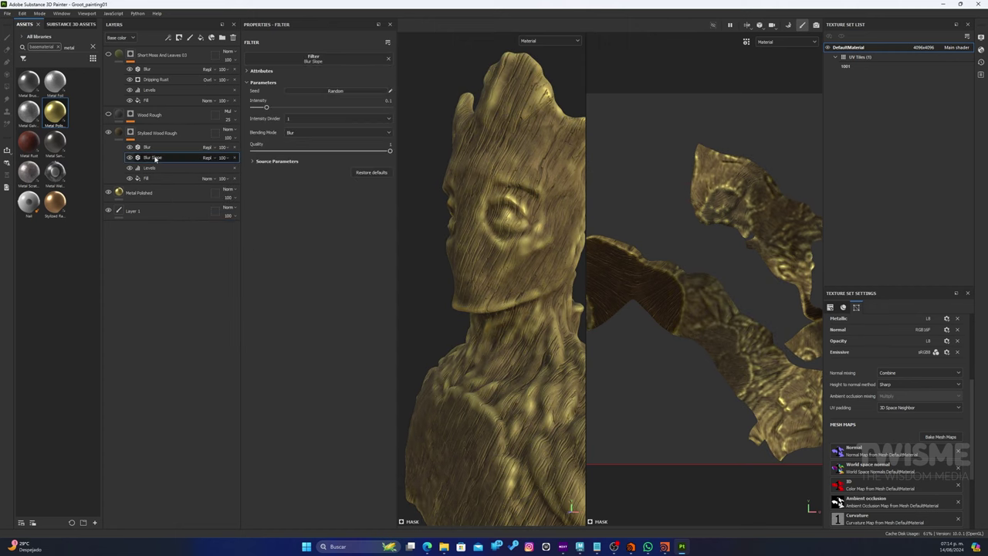
left_click(147, 146)
left_click_drag(503, 257, 456, 260, "alt")
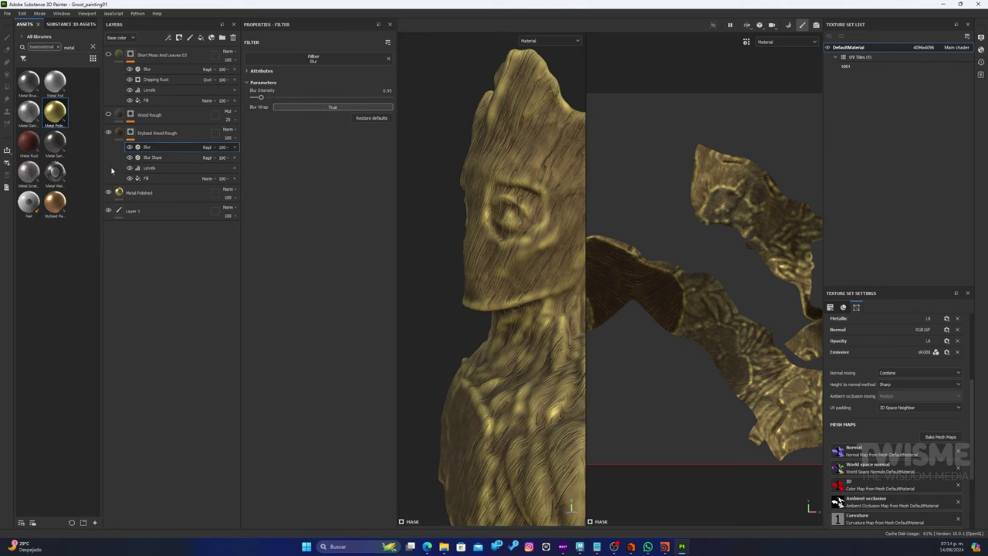
left_click(108, 114)
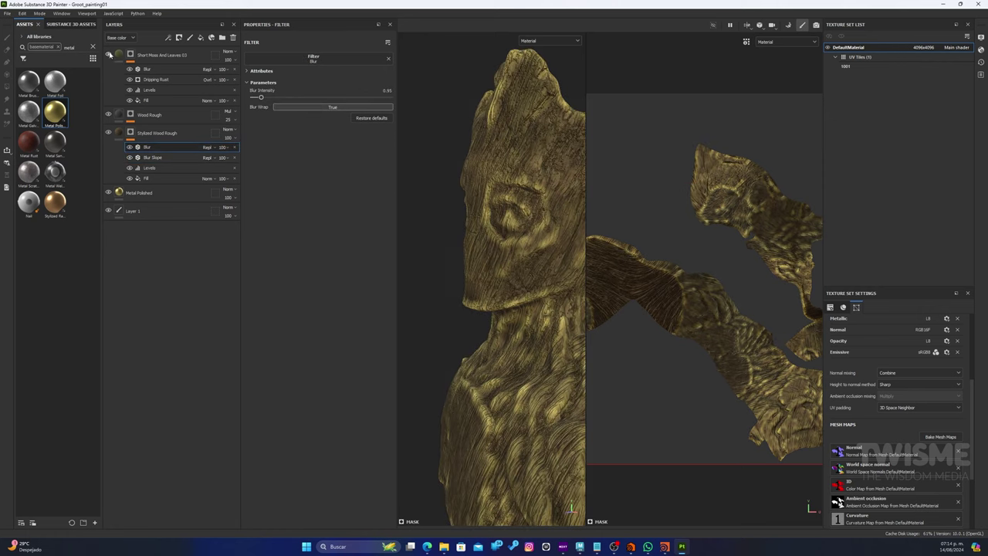
left_click(108, 55)
Orbit the bust to a front view and open the Export Textures window.
left_click_drag(517, 286, 558, 293, "alt")
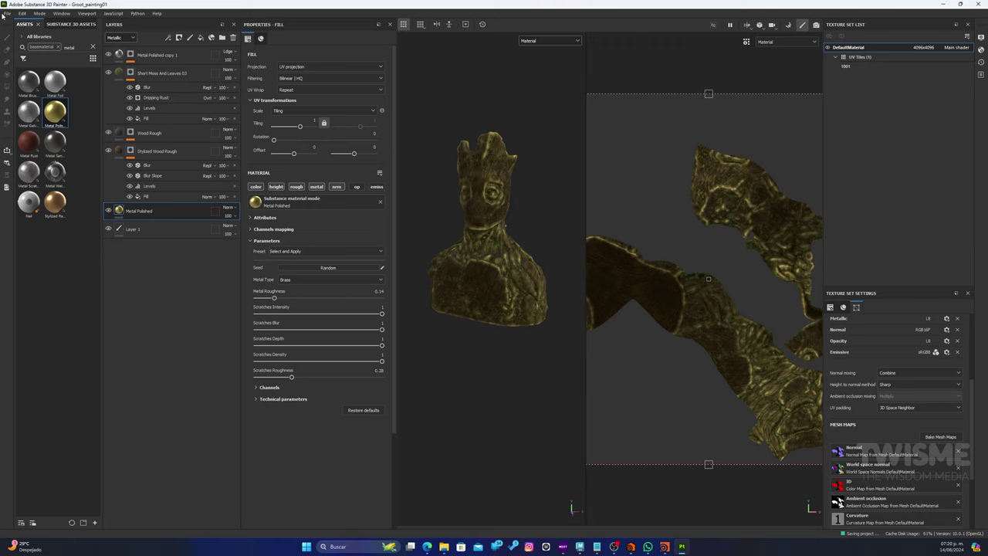
key("ctrl")
left_click(5, 14)
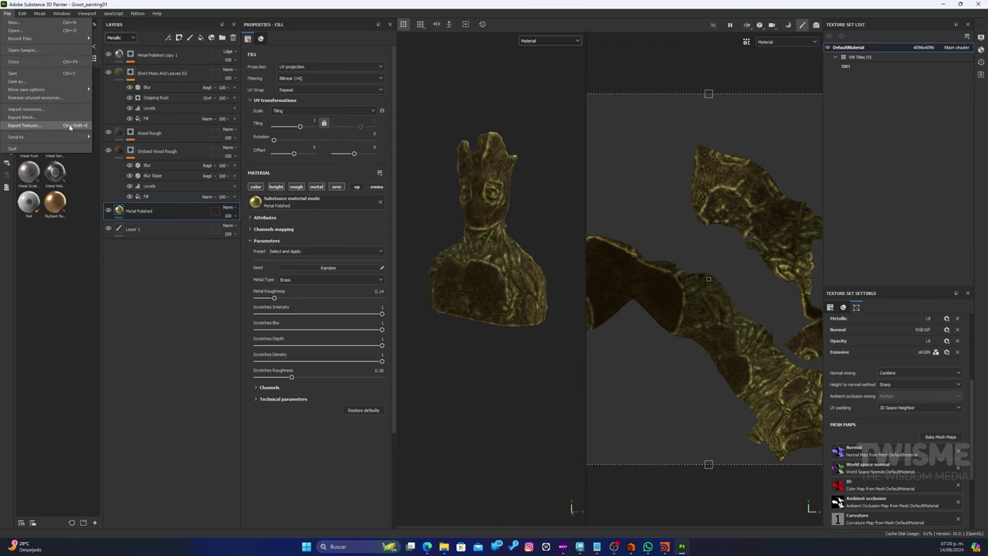
left_click(46, 125)
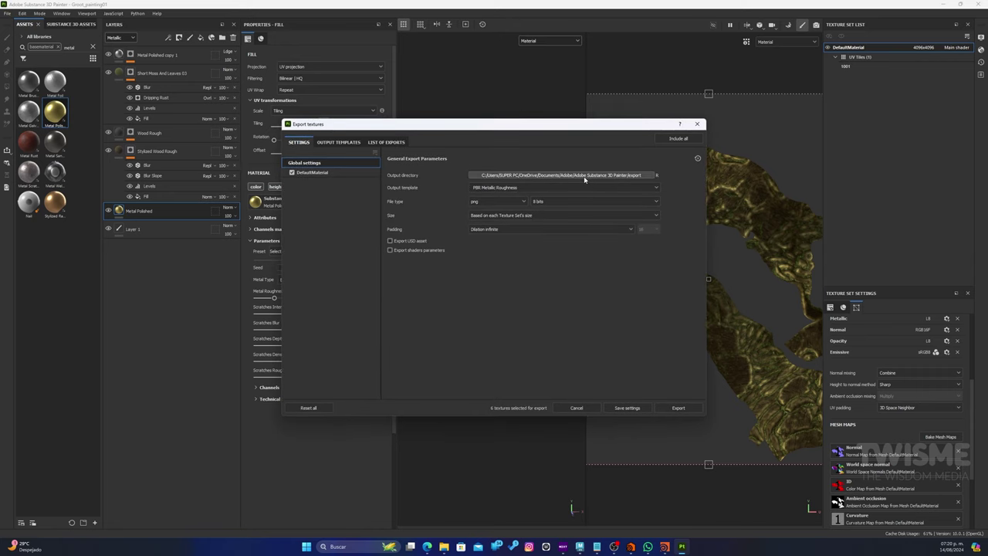
Create a textures folder inside 02_substance_Mat_03 for the export output.
left_click(563, 176)
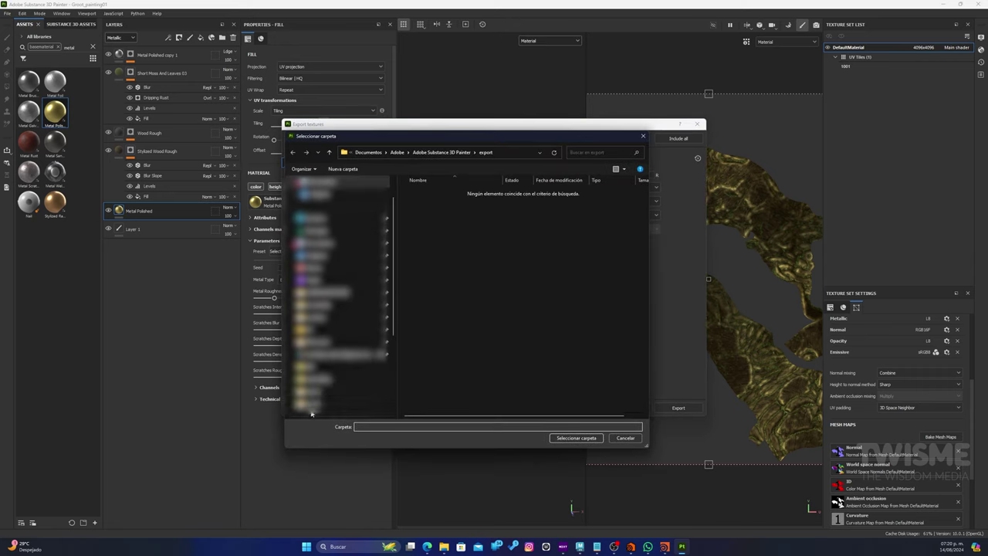
left_click(427, 152)
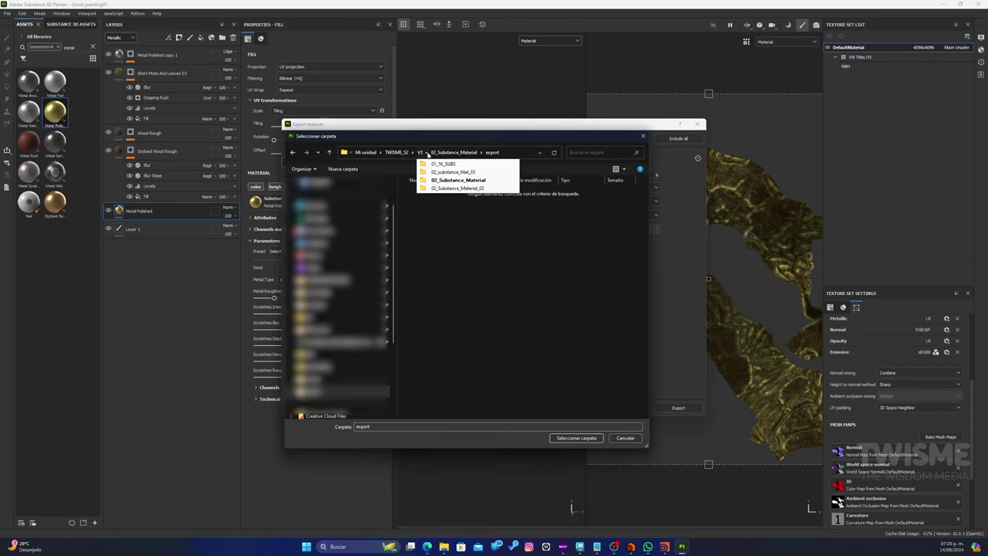
left_click(445, 177)
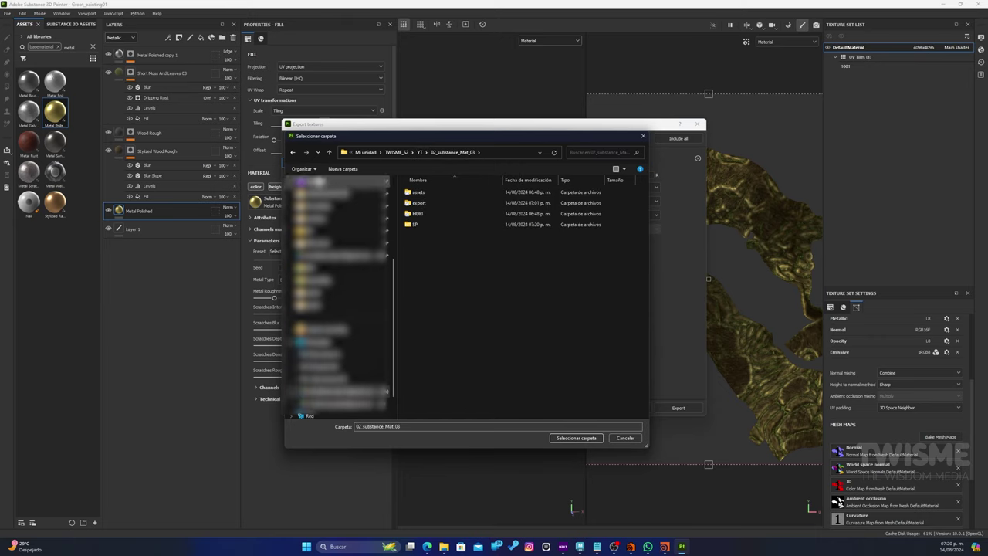
left_click(343, 168)
type("te")
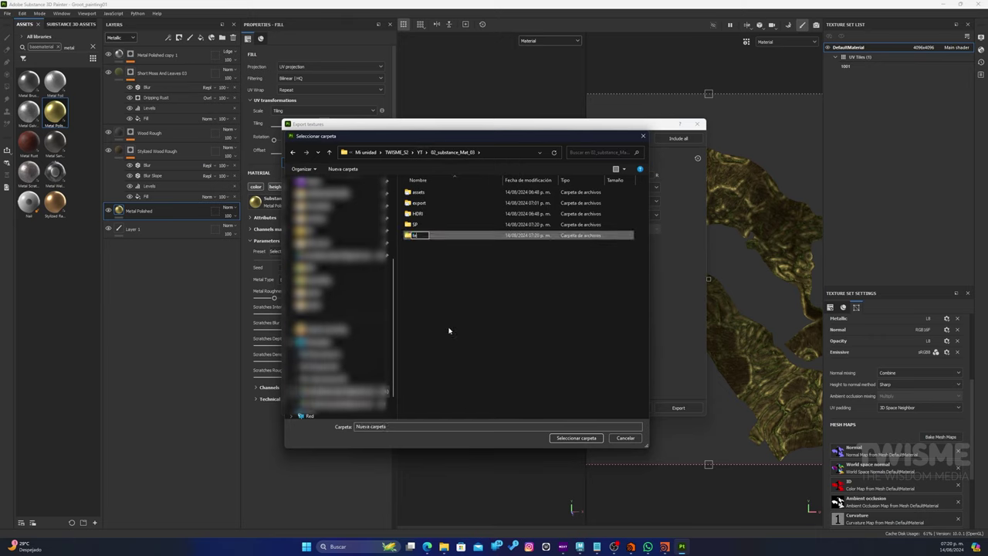
type("xtures")
key("Return")
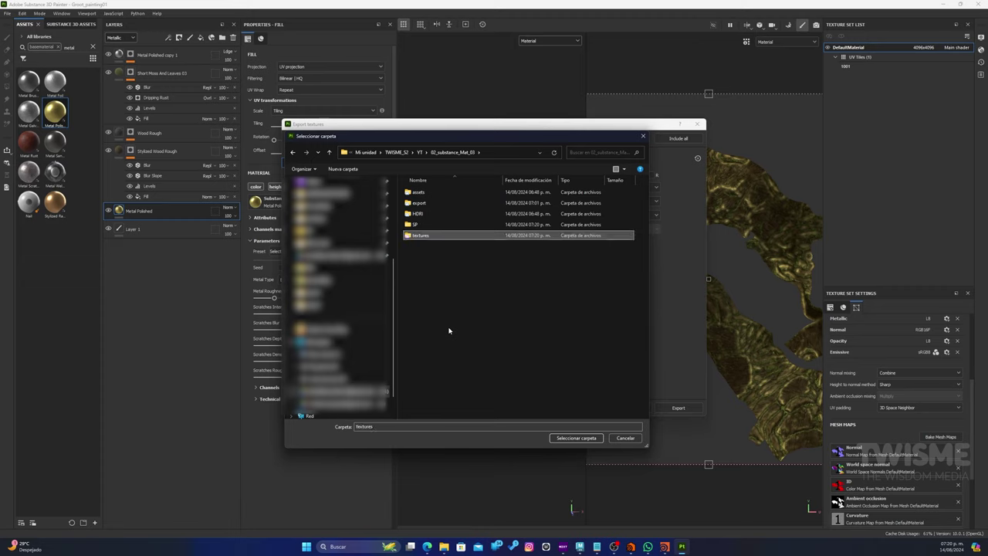
key("Return")
Create a v1 subfolder, set it as the output directory, and show the output templates.
left_click(347, 169)
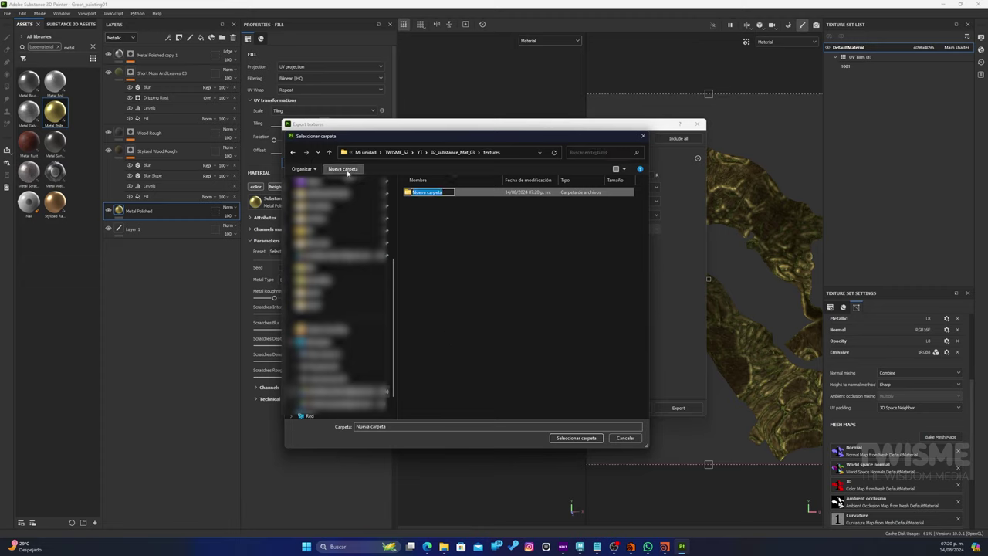
type("v1")
key("Return")
key("Return")
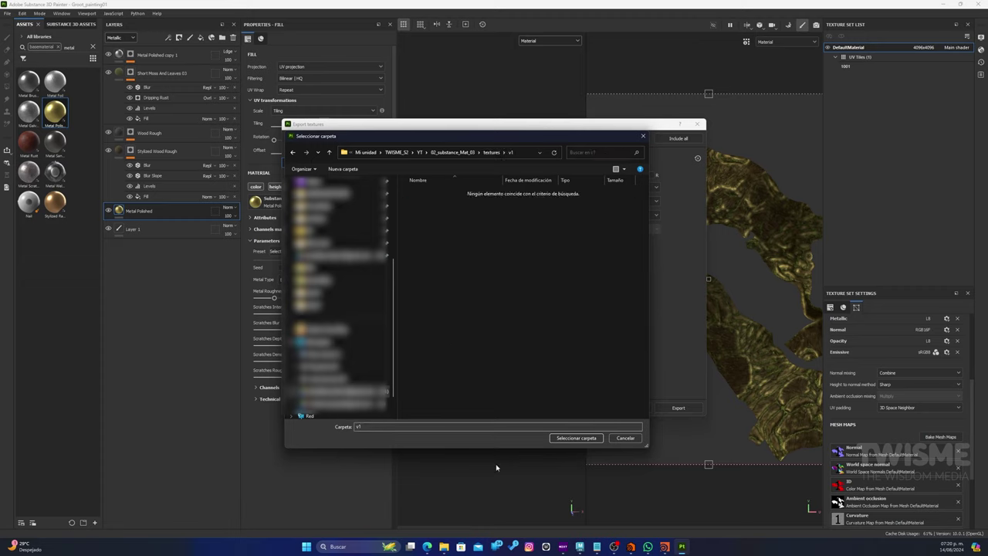
left_click(593, 437)
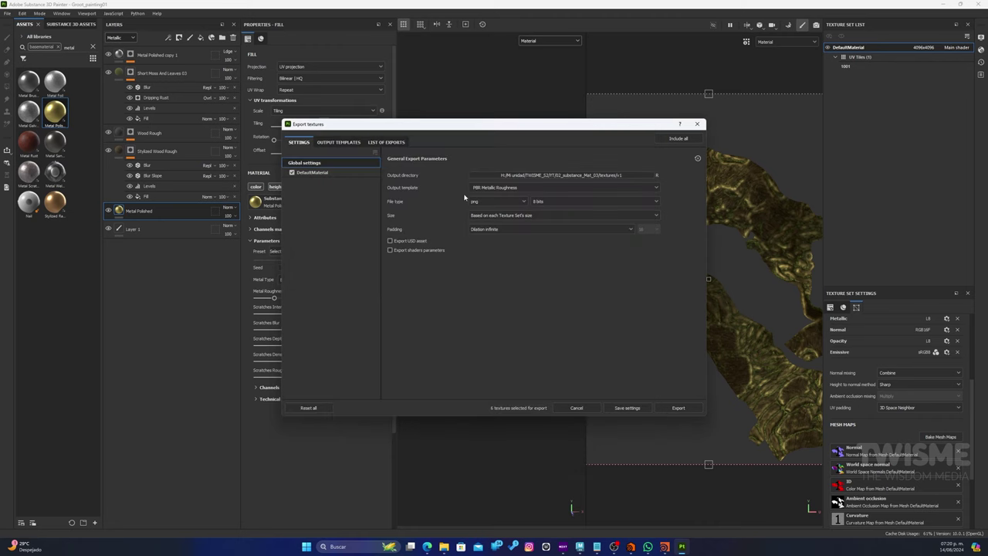
left_click(336, 143)
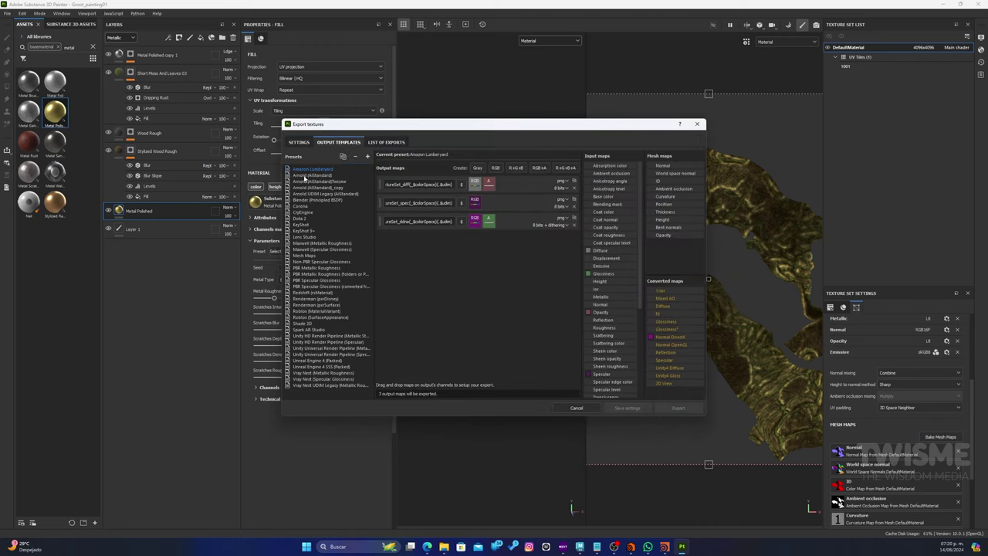
Duplicate the Arnold (AiStandard) template and rename the copy with 'Twisme'.
left_click(315, 175)
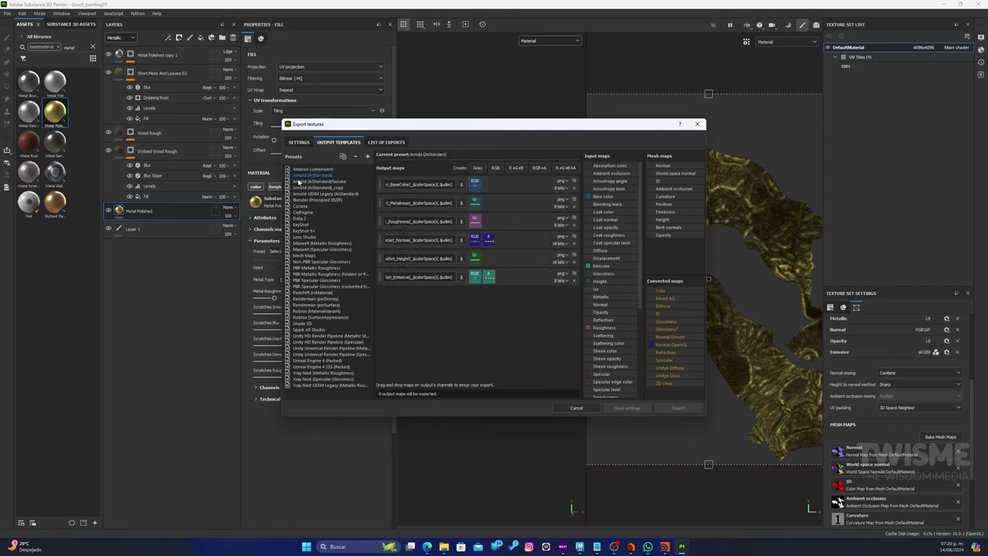
right_click(309, 178)
left_click(320, 188)
double_click(340, 392)
left_click(368, 400)
key("ctrl+shift+Left")
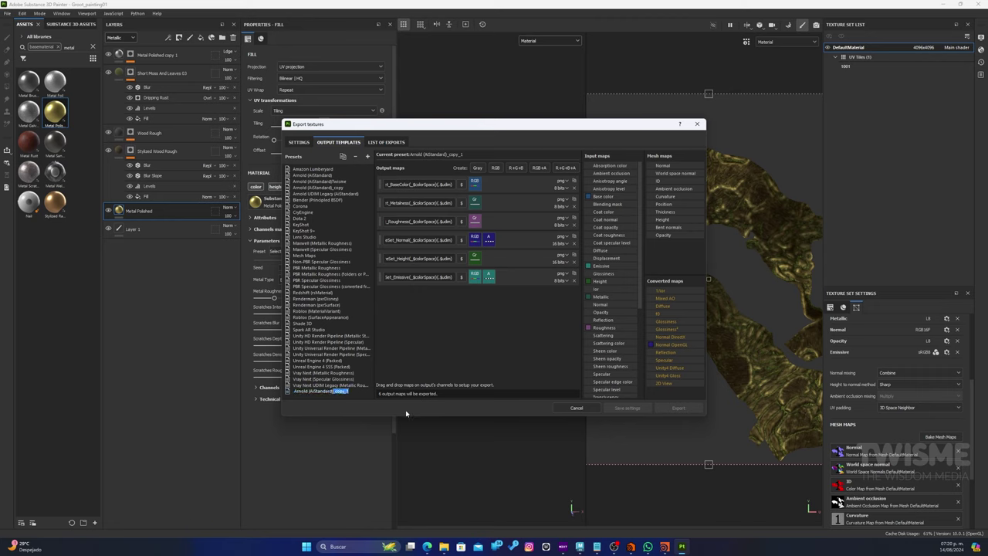
type("Twisme")
key("Return")
Export Height as 16f EXR and Roughness at 16 bits, then return to settings.
left_click(563, 256)
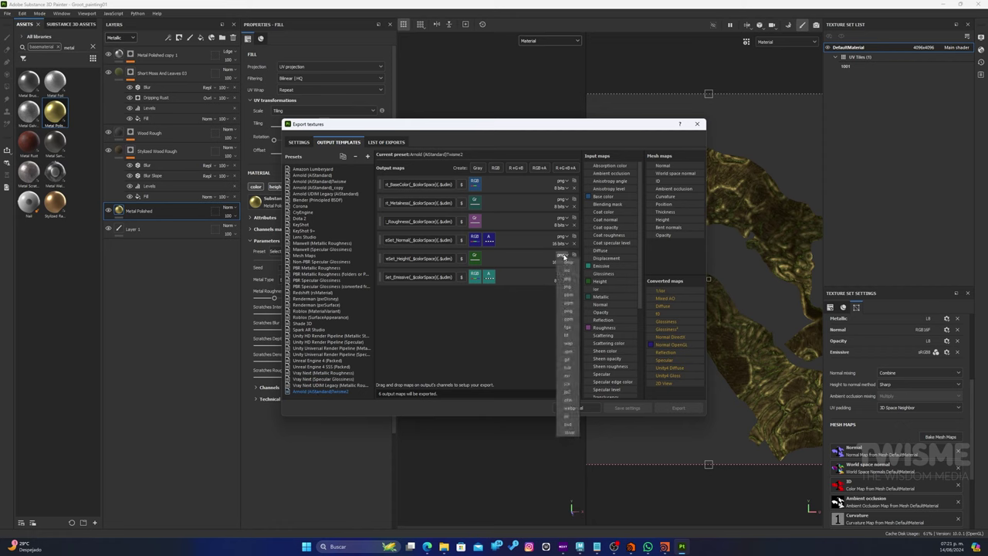
left_click(567, 376)
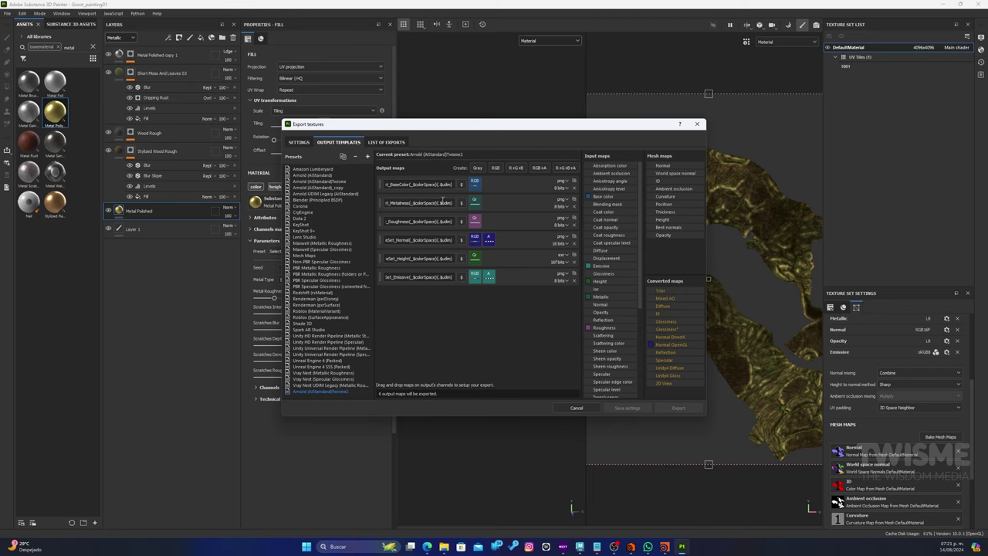
left_click(561, 224)
left_click(566, 248)
left_click(300, 143)
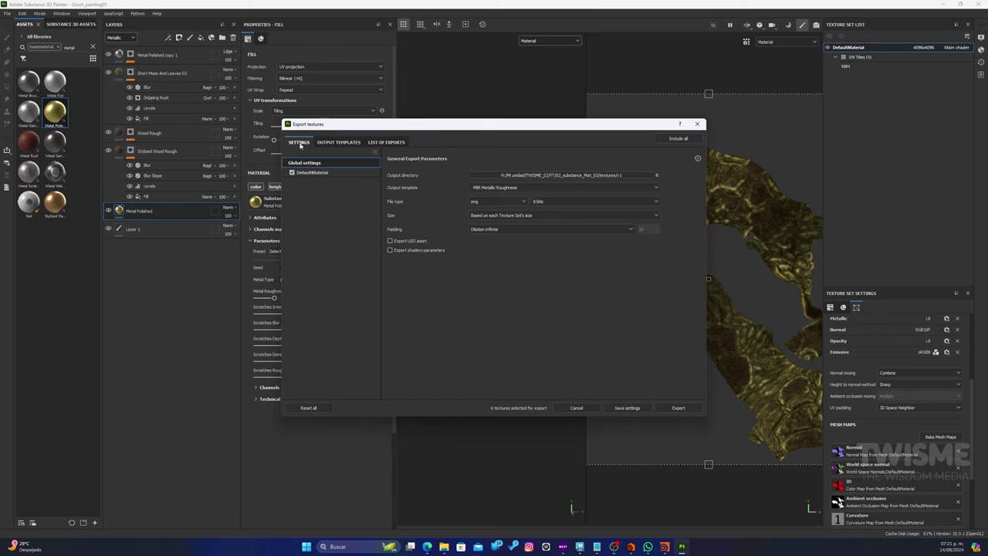
Export the textures at 4096 with the custom Arnold template, file types based on the template.
left_click(518, 188)
scroll(507, 246, "down", 5)
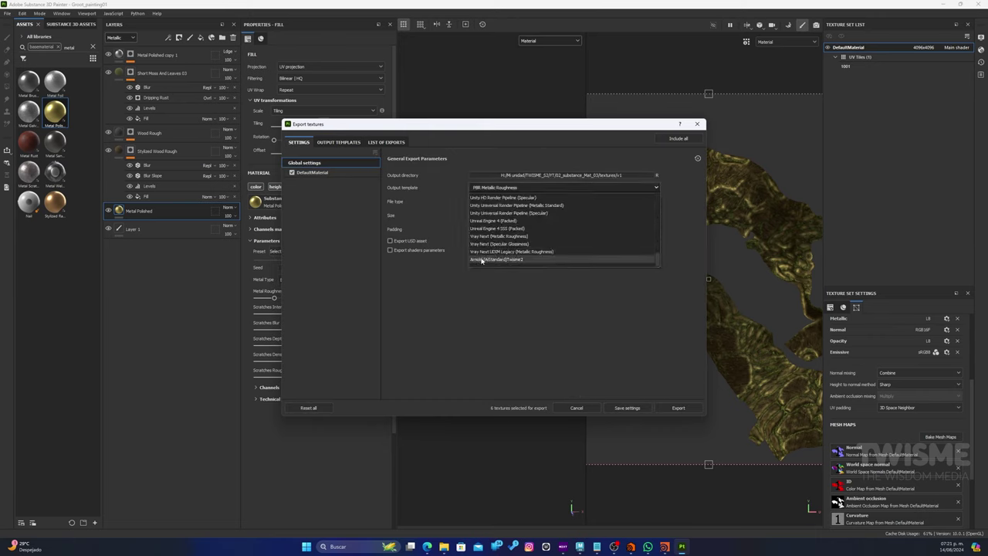
left_click(484, 260)
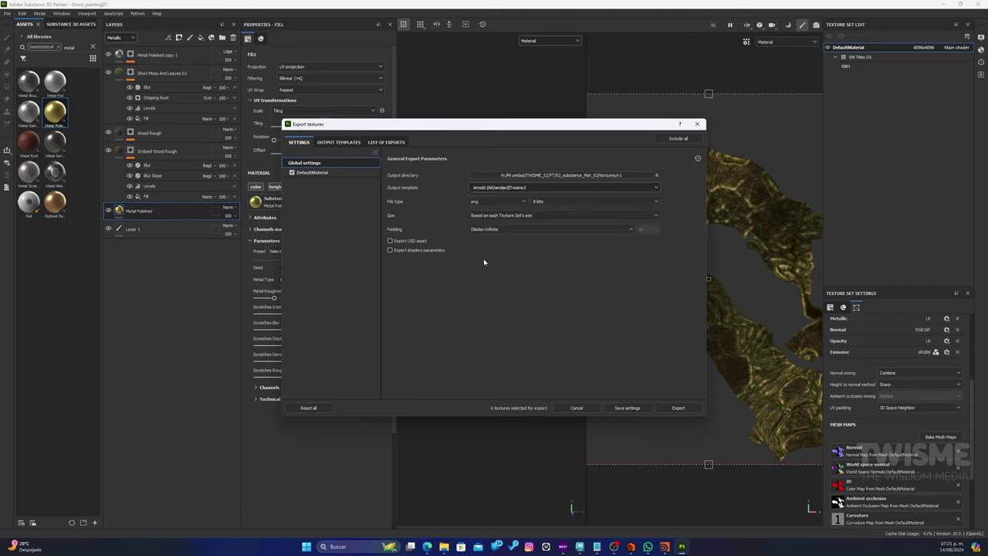
left_click(507, 202)
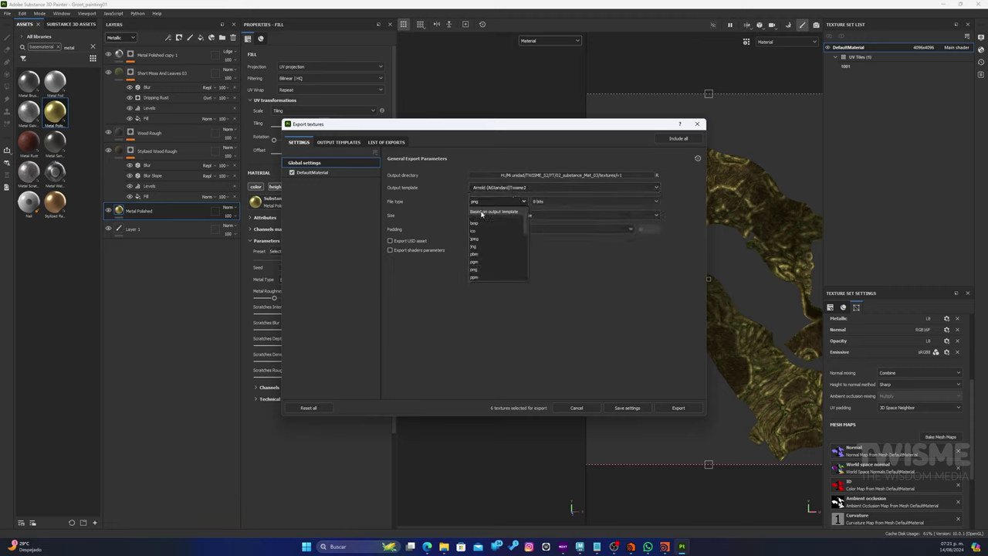
left_click(482, 212)
left_click(509, 216)
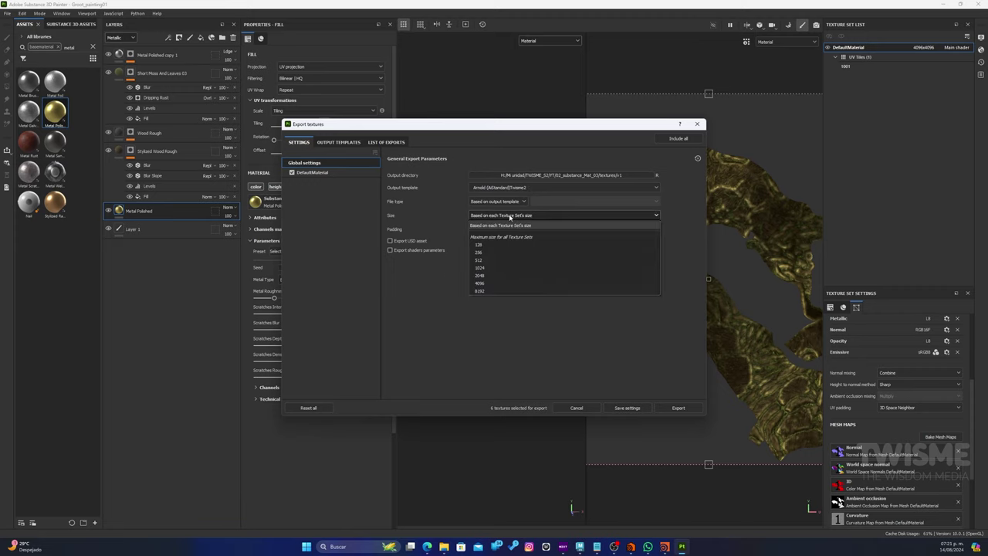
left_click(478, 284)
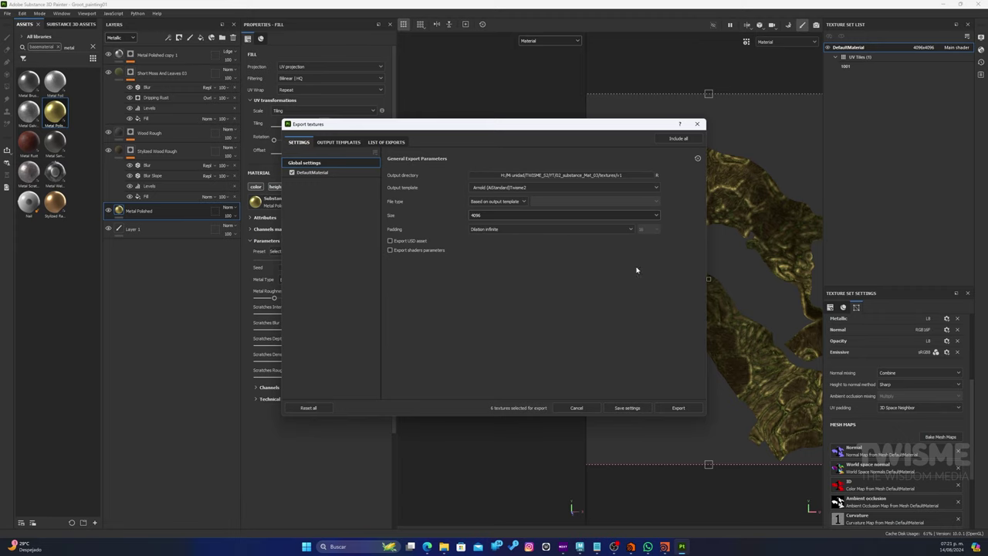
left_click(671, 409)
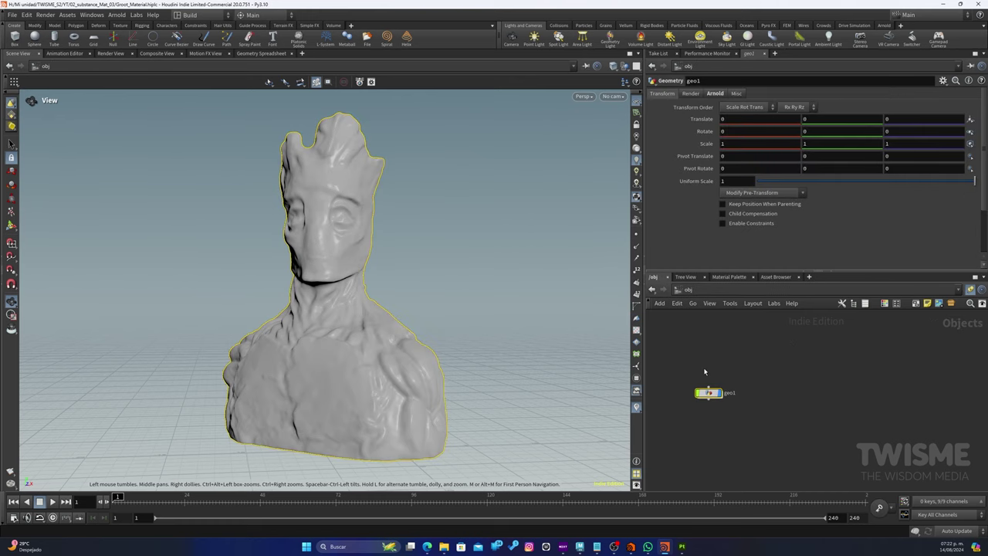
Move geo1 up and add a Geometry node named GROOT_UVS_MAT below it.
left_click(718, 392)
left_click_drag(709, 393, 714, 332)
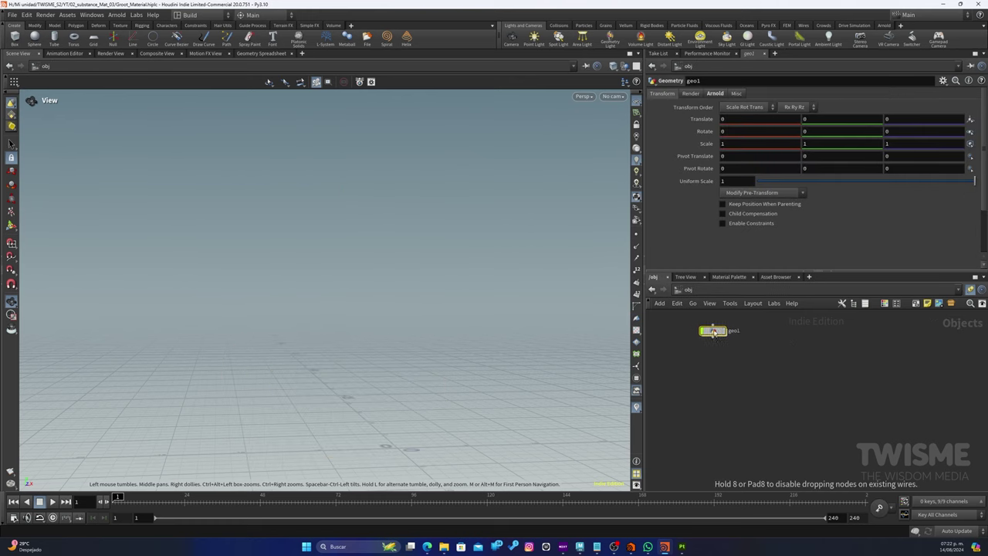
key("Tab")
type("geo")
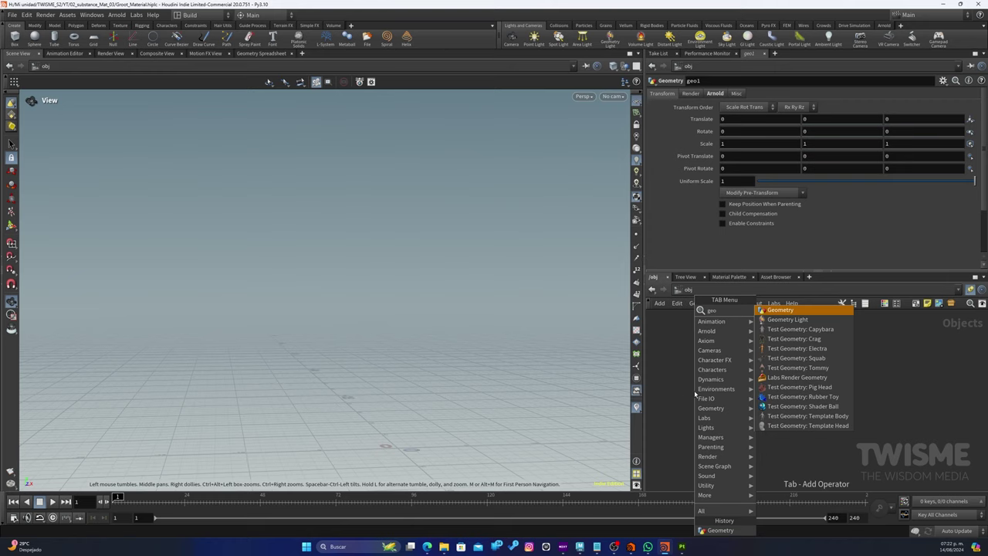
key("Return")
left_click(694, 392)
double_click(717, 392)
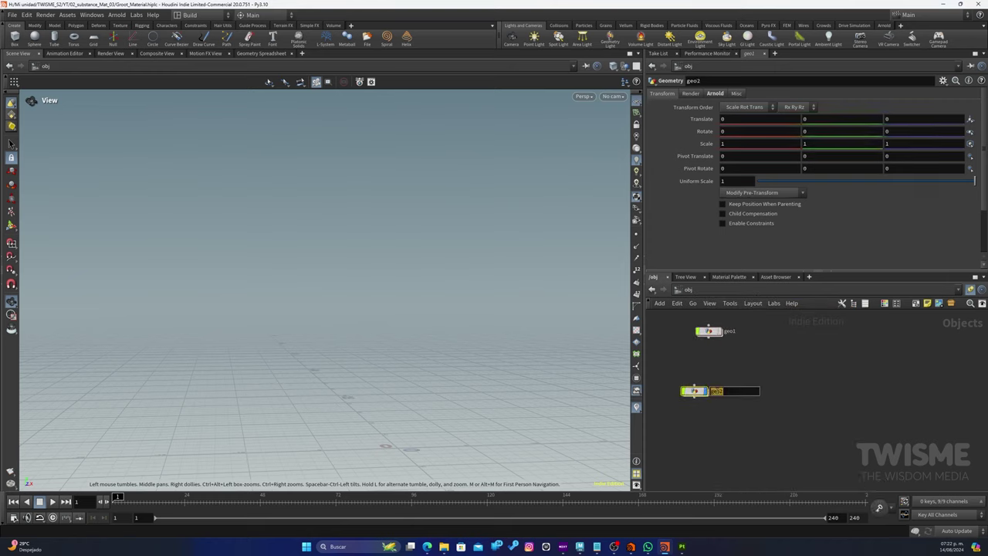
type("gr")
type("OOT_UVS_M")
type("AT")
type("T")
key("Return")
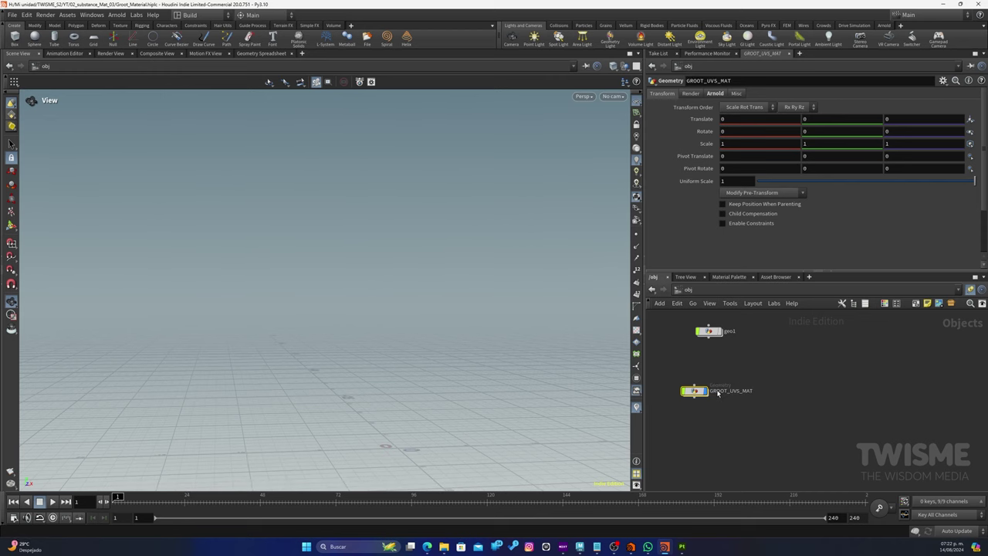
Inside GROOT_UVS_MAT, add an Alembic node loading $HIP/export/Groot_UVs.abc.
double_click(693, 392)
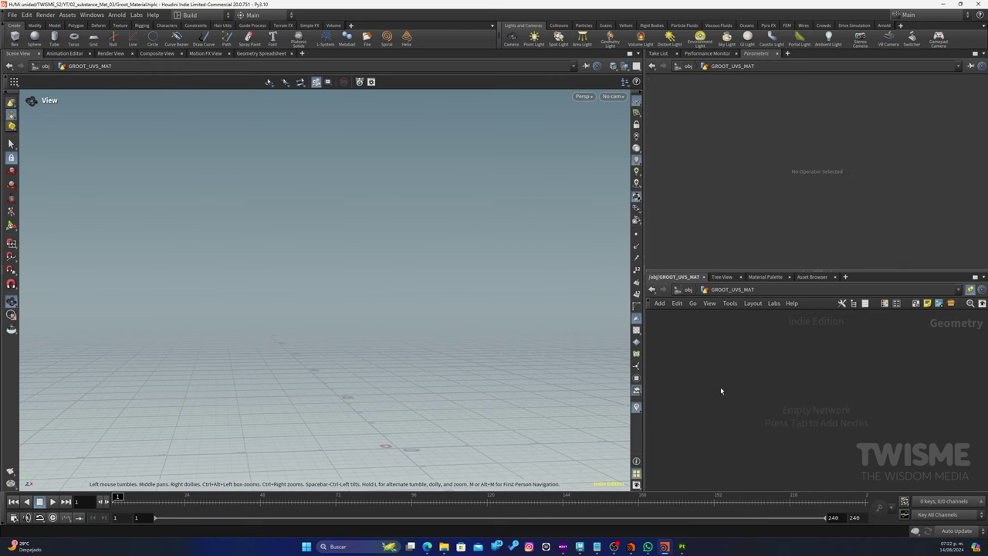
key("Tab")
type("ALE")
key("Return")
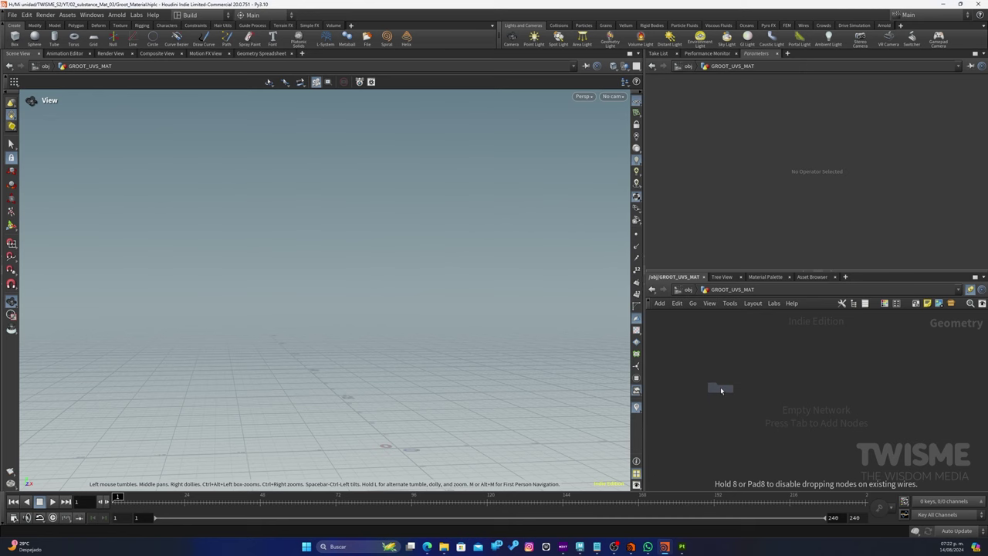
left_click(718, 386)
left_click(971, 111)
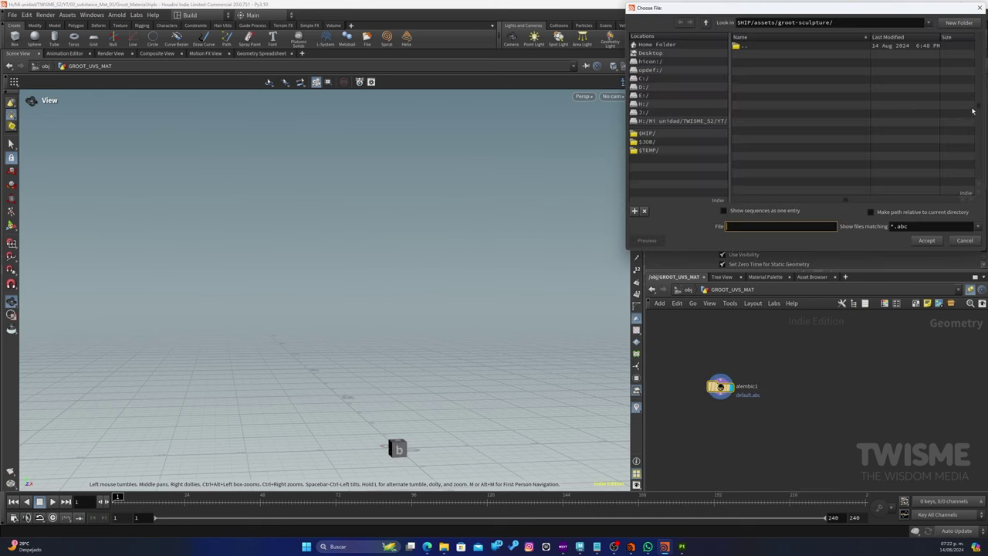
left_click(706, 23)
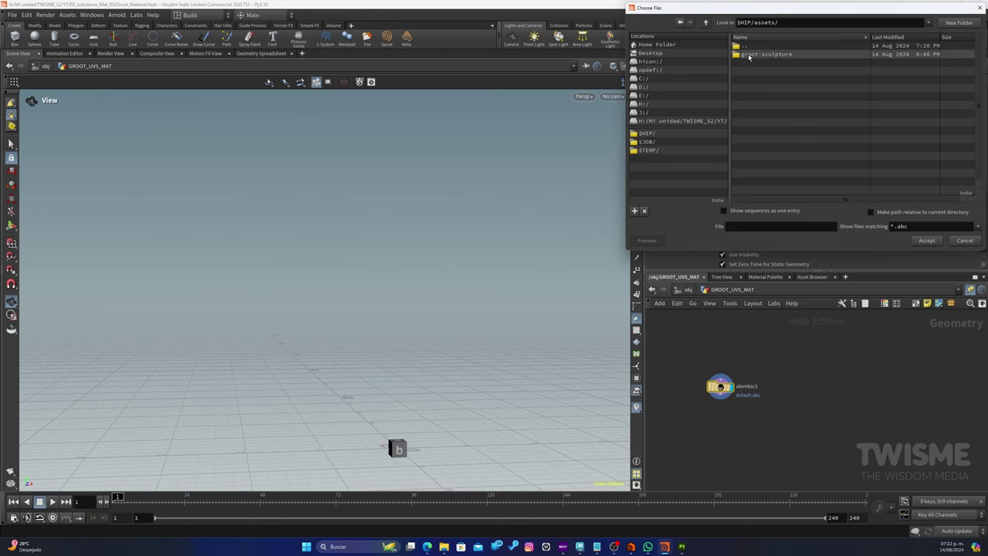
left_click(706, 23)
double_click(747, 63)
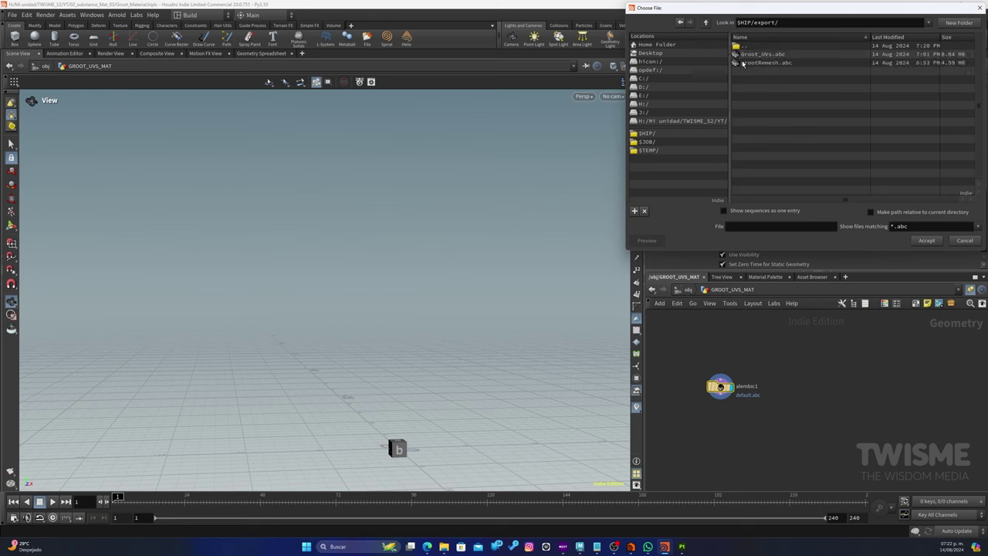
left_click(761, 56)
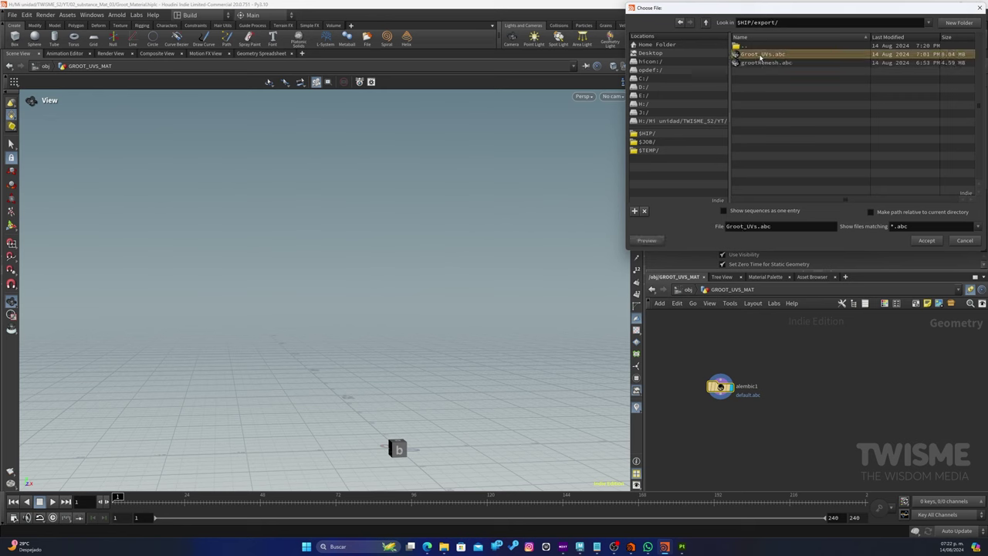
left_click(927, 241)
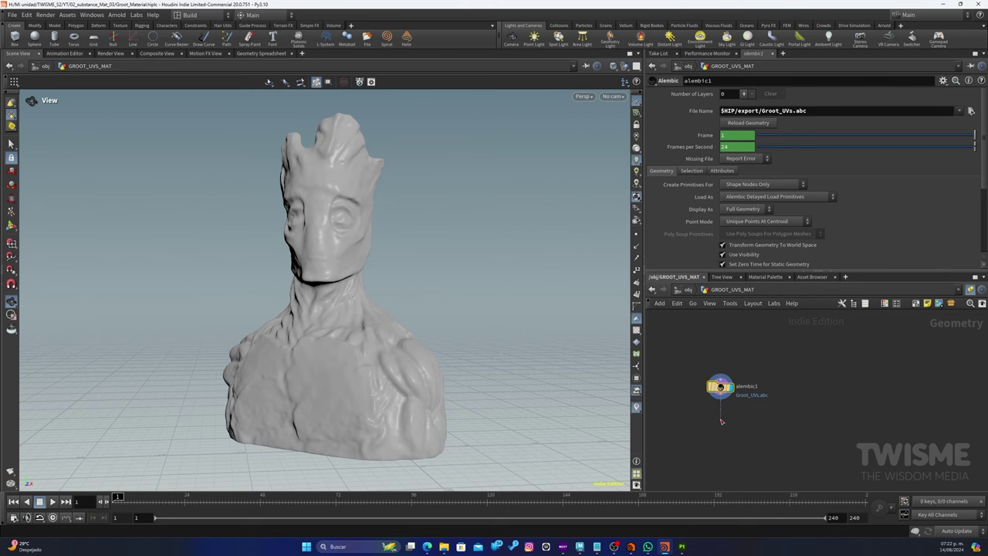
Add a transform node with Uniform Scale 0.05 and frame the shrunken bust.
key("Tab")
type("transform")
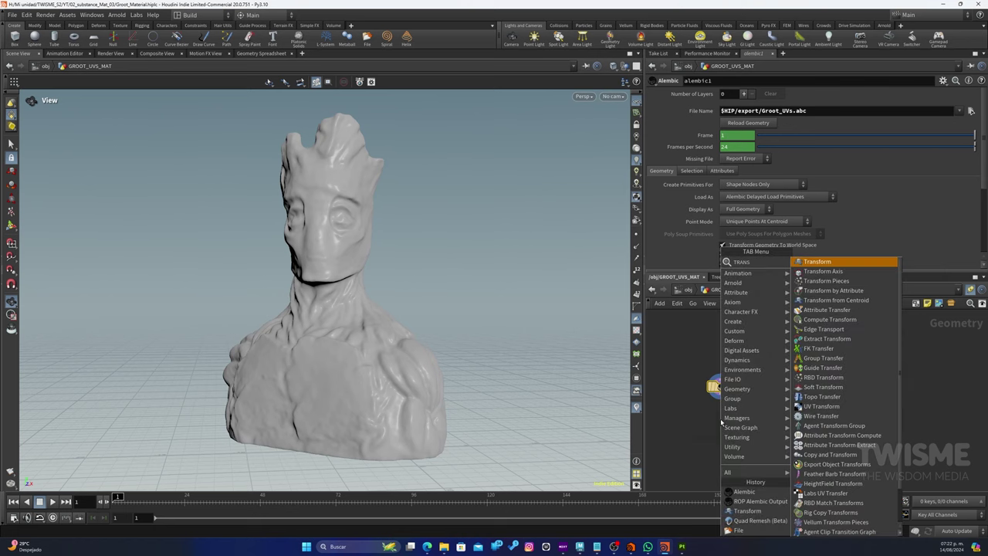
key("Return")
left_click(721, 419)
left_click(730, 419)
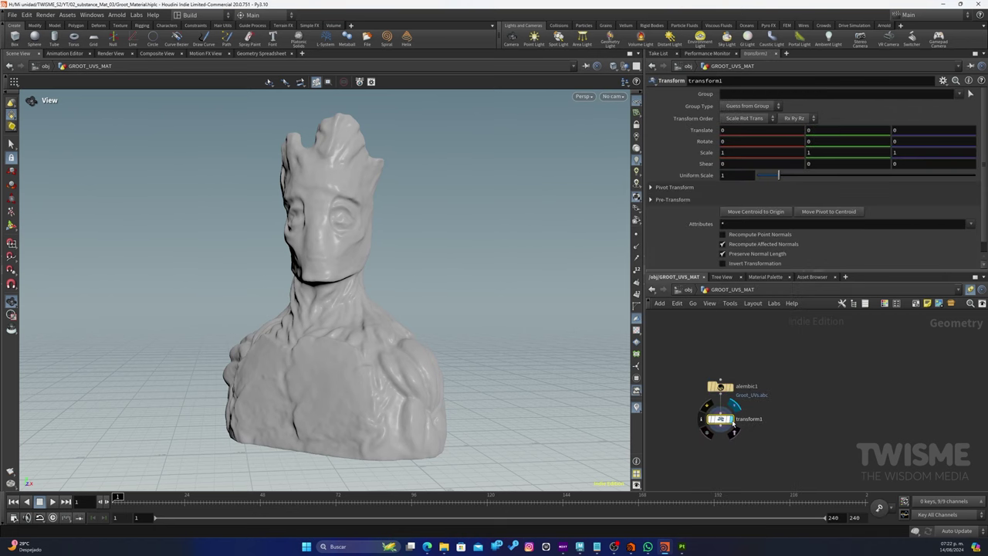
left_click(736, 176)
type("05")
key("Return")
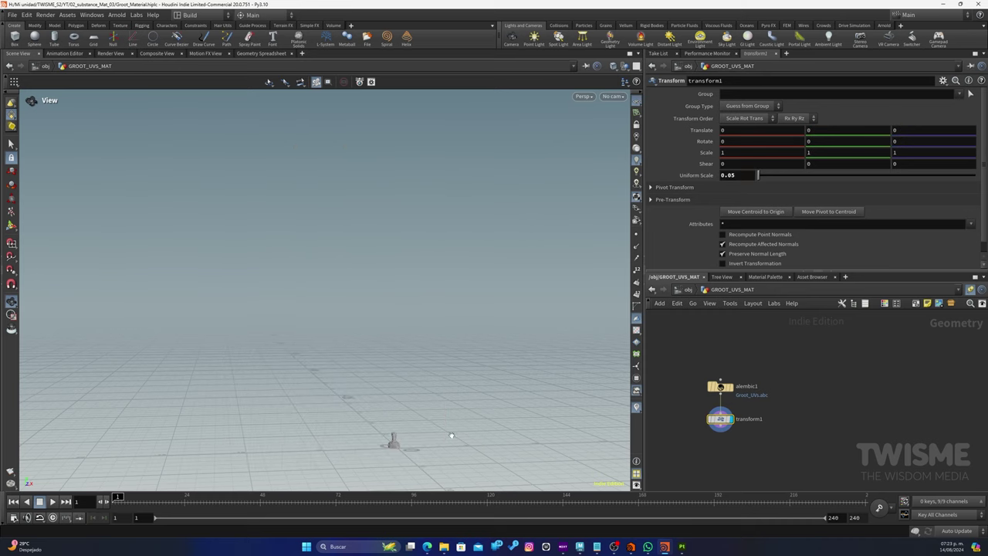
left_click_drag(440, 435, 435, 442, "alt")
key("f")
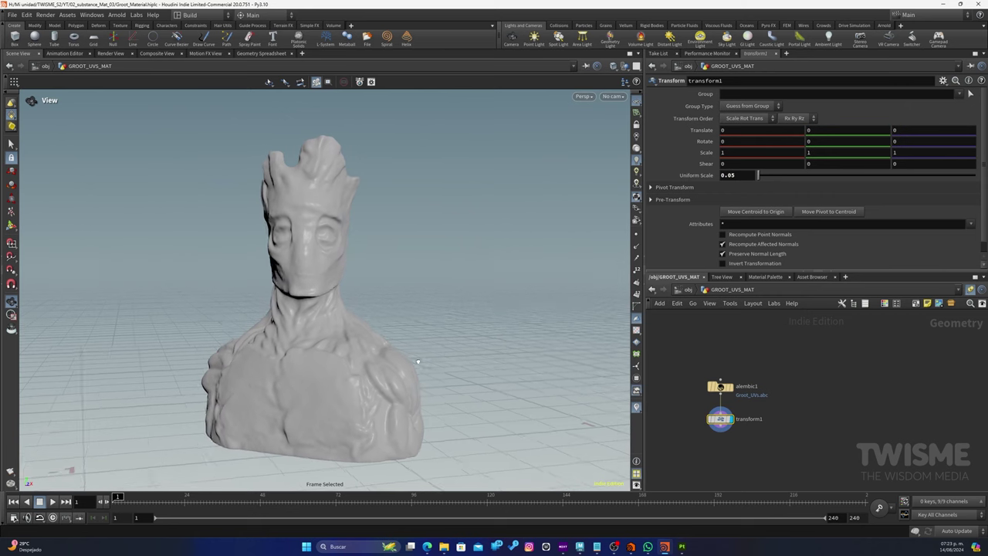
Chain a convert node and a material node below transform1.
middle_click_drag(798, 461, 826, 387)
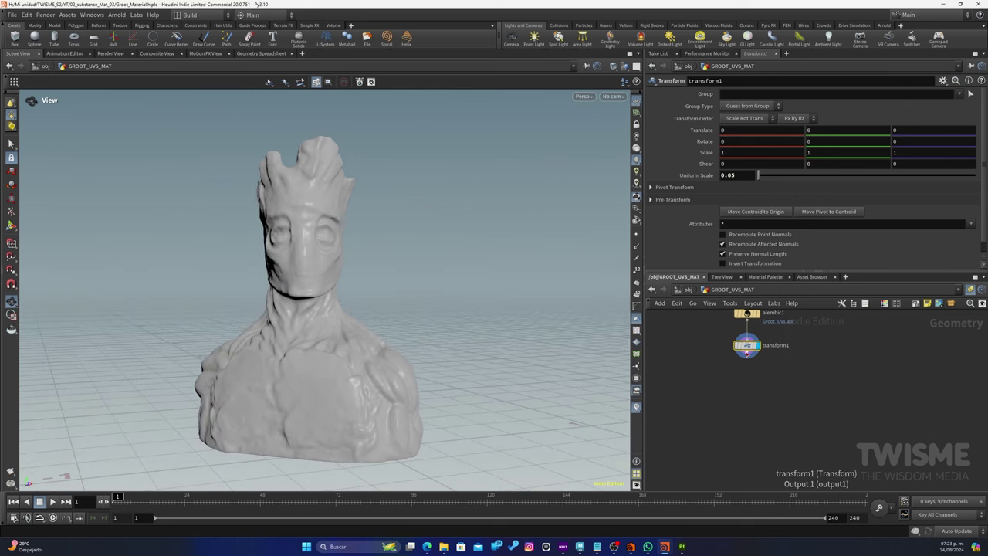
left_click_drag(747, 356, 750, 386)
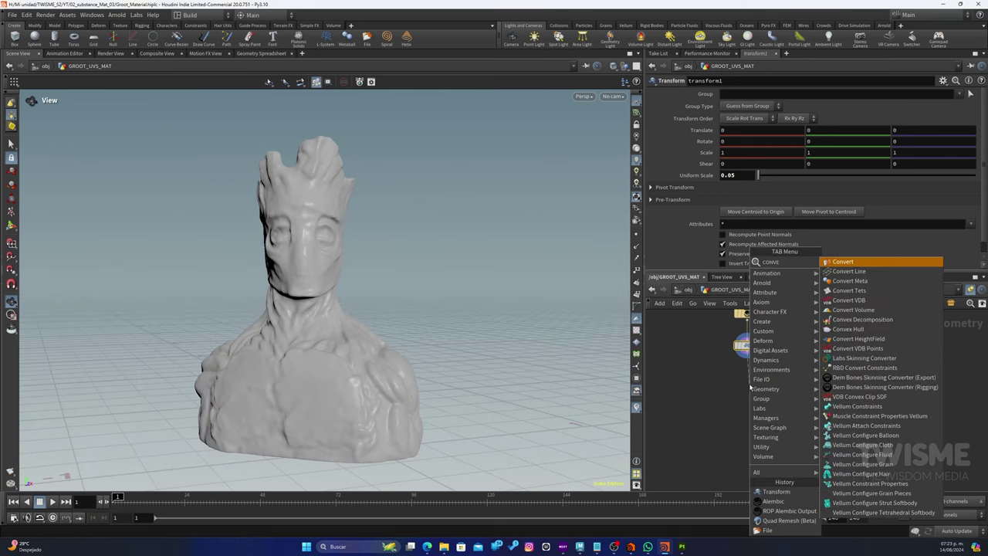
key("Escape")
left_click(750, 388)
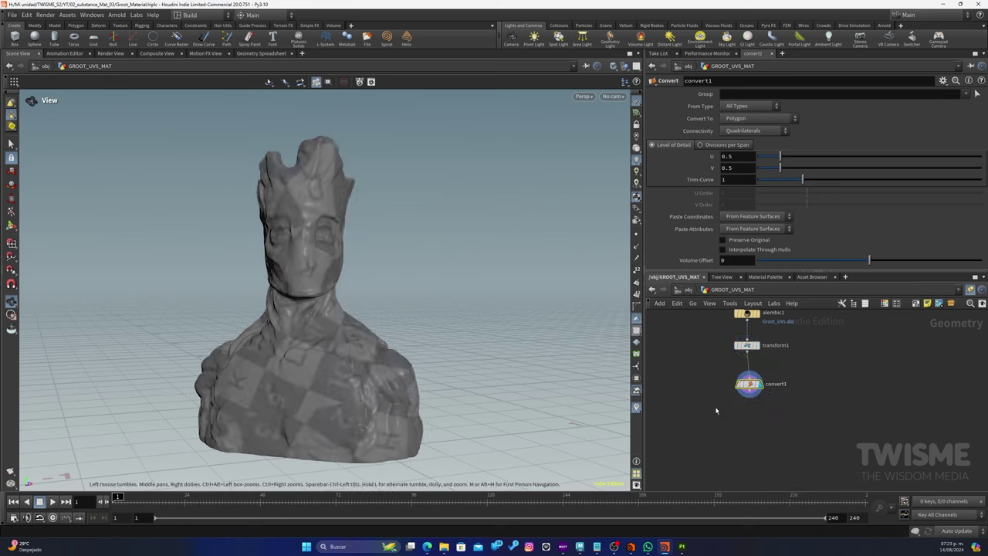
left_click_drag(749, 394, 751, 417)
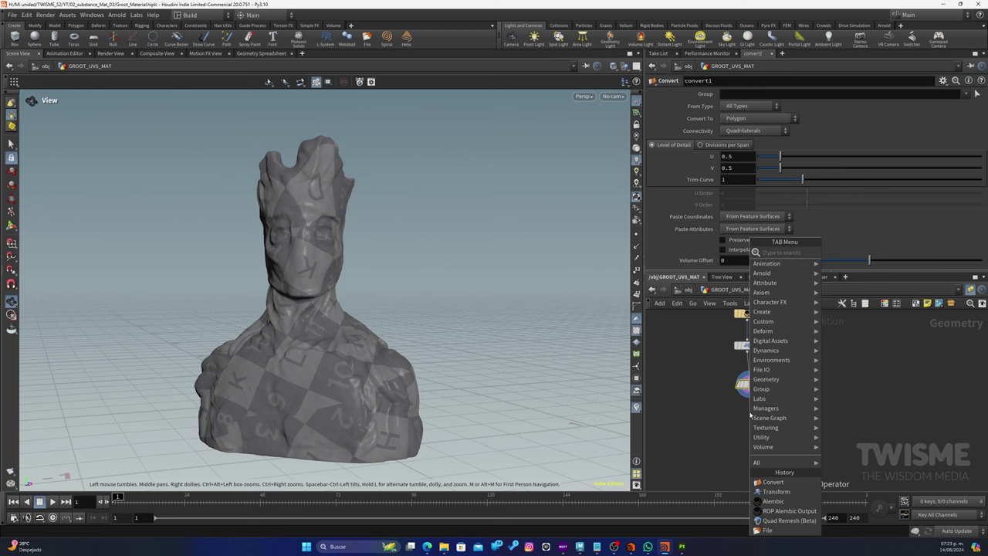
type("material")
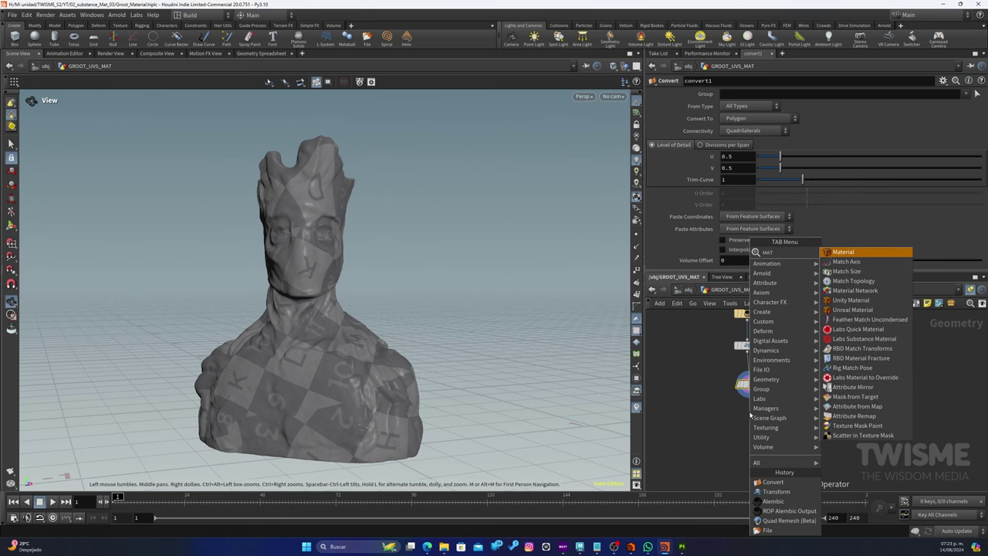
key("Return")
left_click(748, 417)
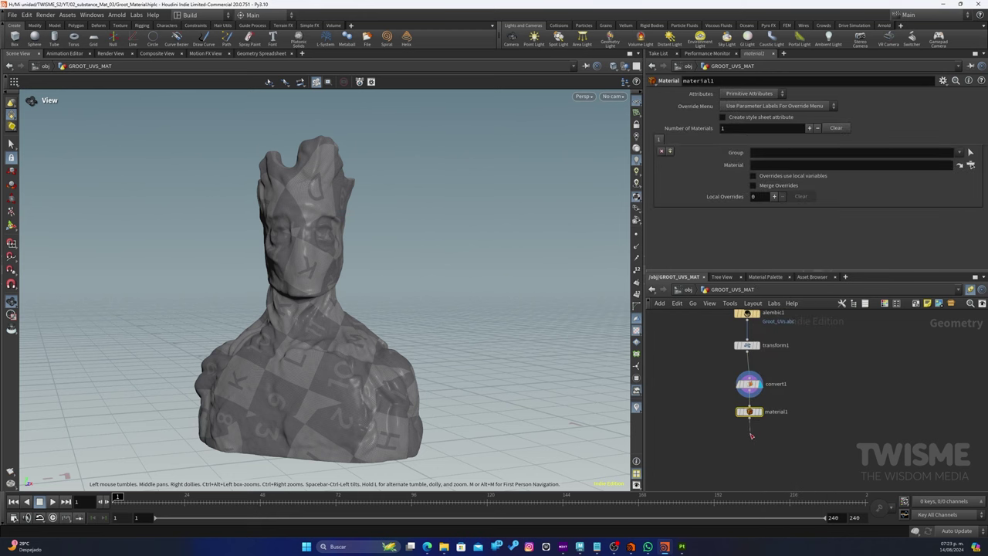
Add a null named OUT_GEO_GROOT below material1 and split the network pane left/right.
left_click_drag(748, 420, 751, 440)
type("null")
key("Return")
left_click(749, 441)
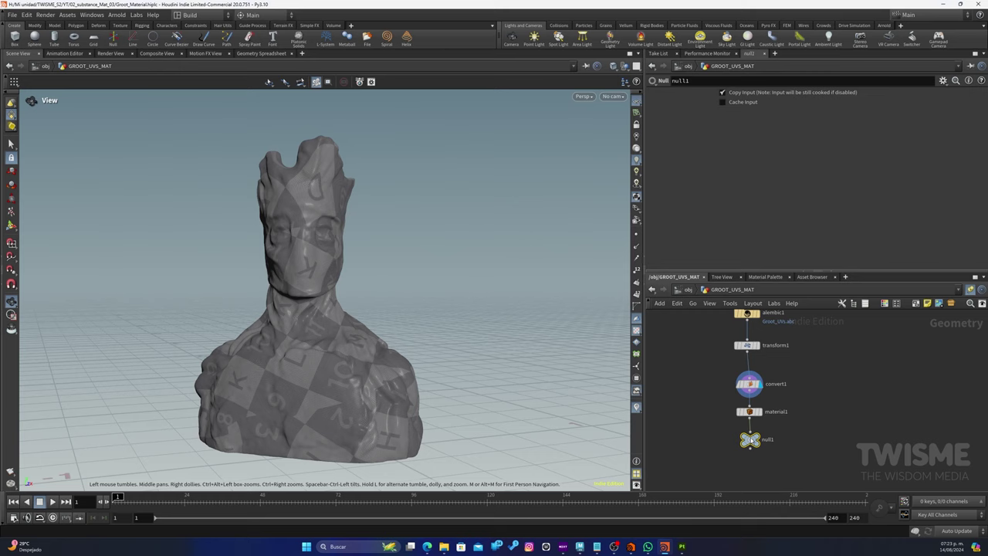
double_click(768, 440)
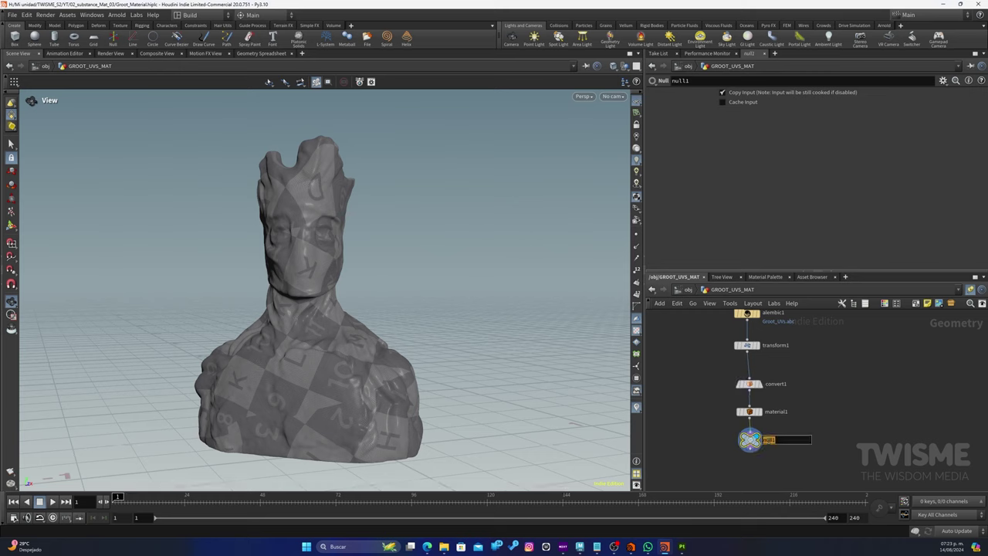
type("ou")
type("OUT_GEO_")
type("GROOT_")
key("Return")
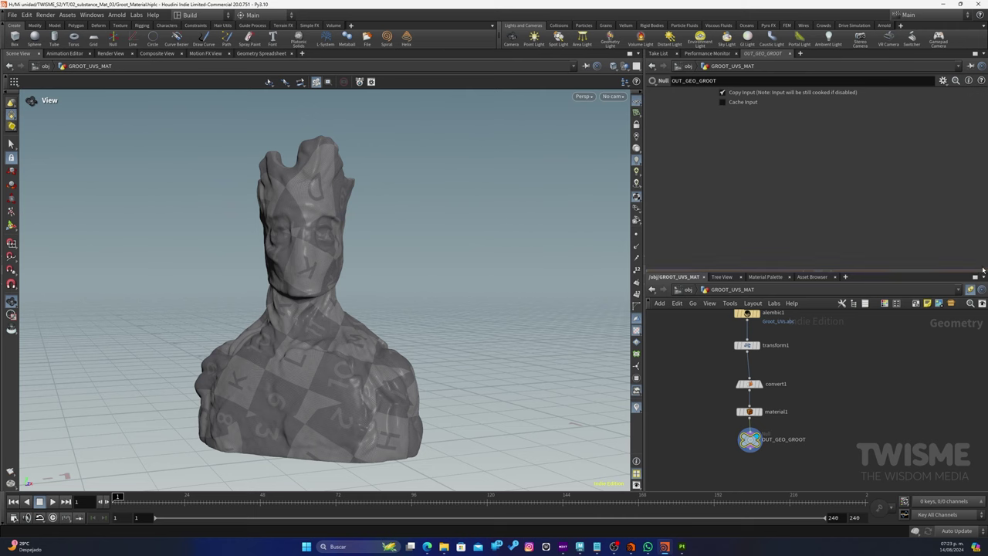
left_click(982, 277)
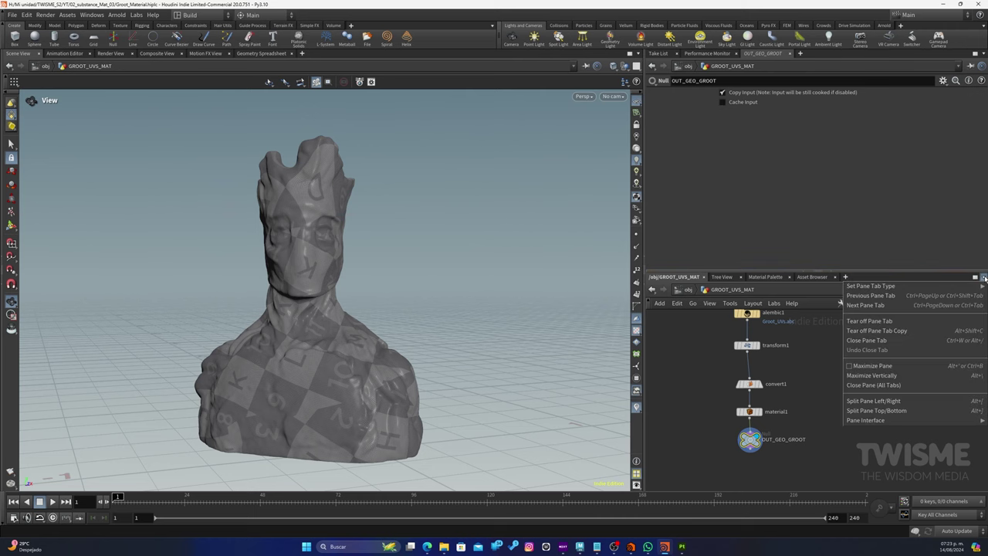
left_click(872, 401)
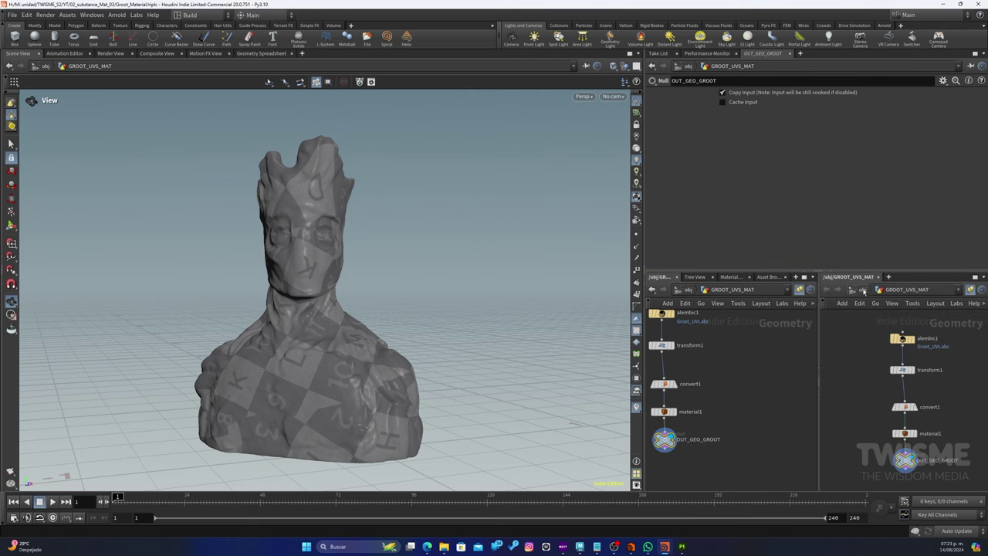
Switch the right pane to /out and add an arnold1 render node.
left_click(862, 289)
left_click(862, 289)
left_click(880, 344)
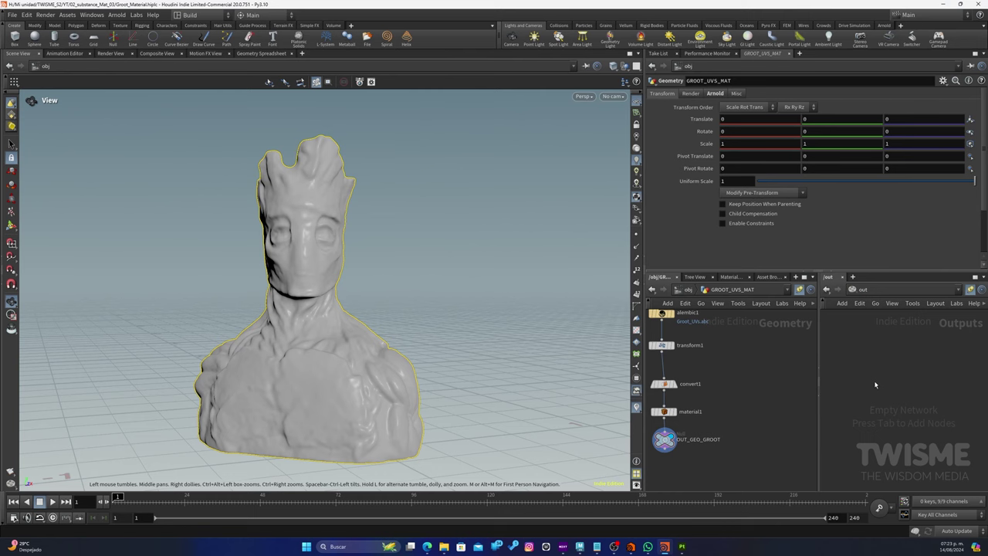
key("Tab")
key("Return")
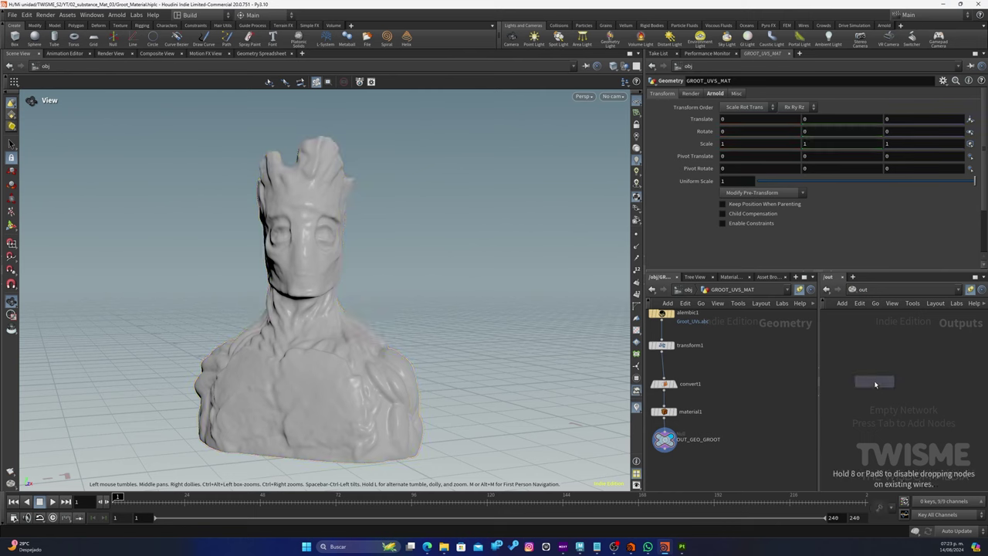
left_click(882, 379)
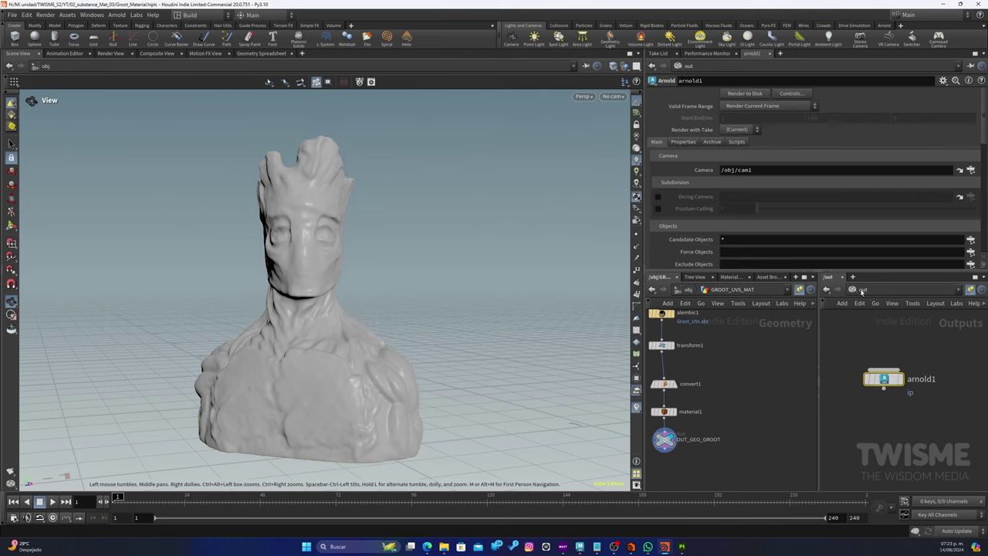
Set the Arnold node's output resolution to 1080 × 1080.
left_click(683, 142)
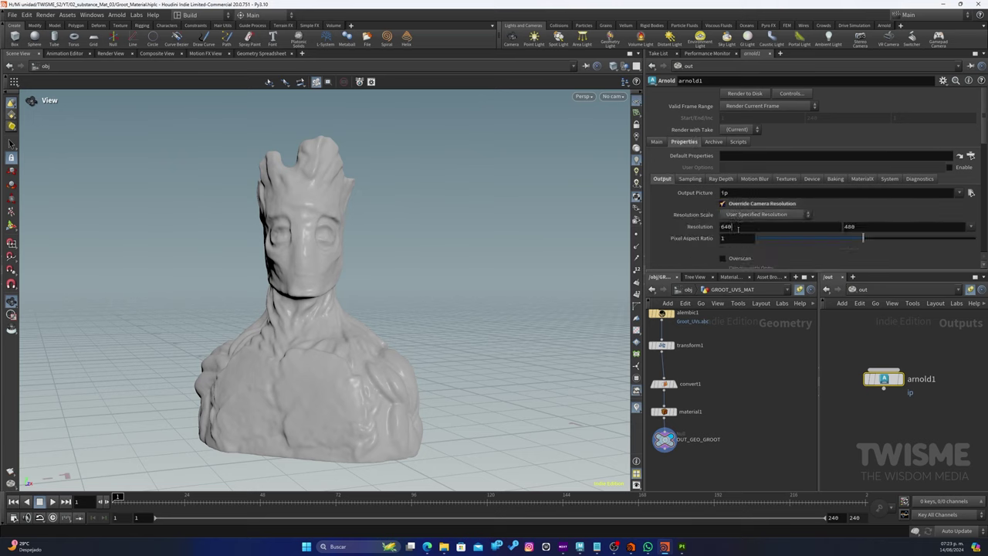
left_click(737, 227)
type("1080")
key("Tab")
type("10")
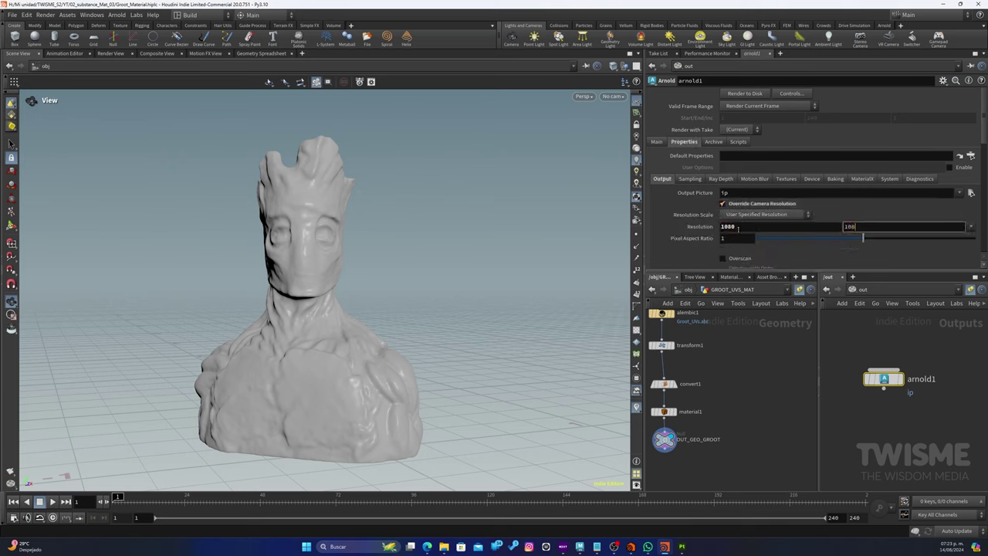
type("80")
key("Return")
left_click(657, 142)
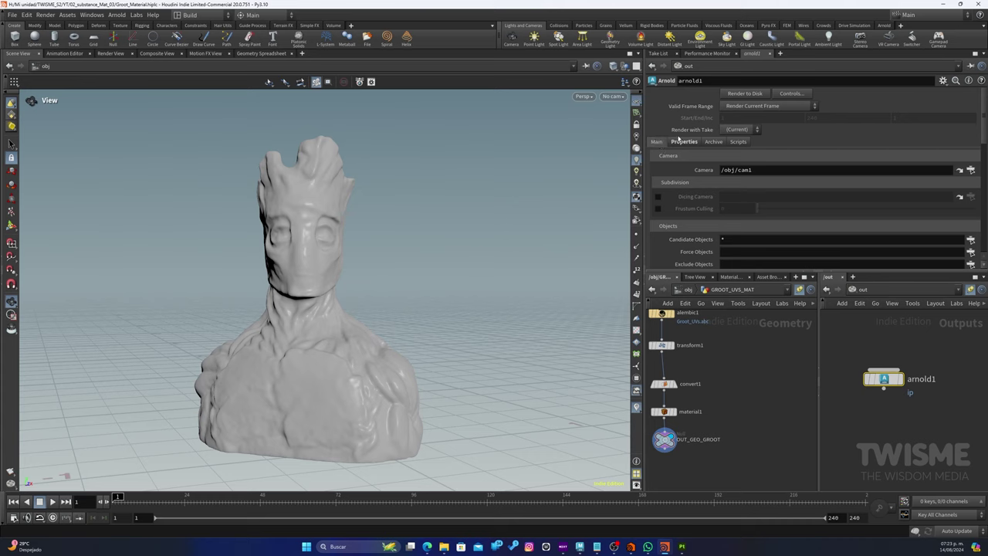
left_click(682, 142)
scroll(684, 207, "down", 2)
scroll(684, 209, "down", 2)
scroll(686, 212, "down", 2)
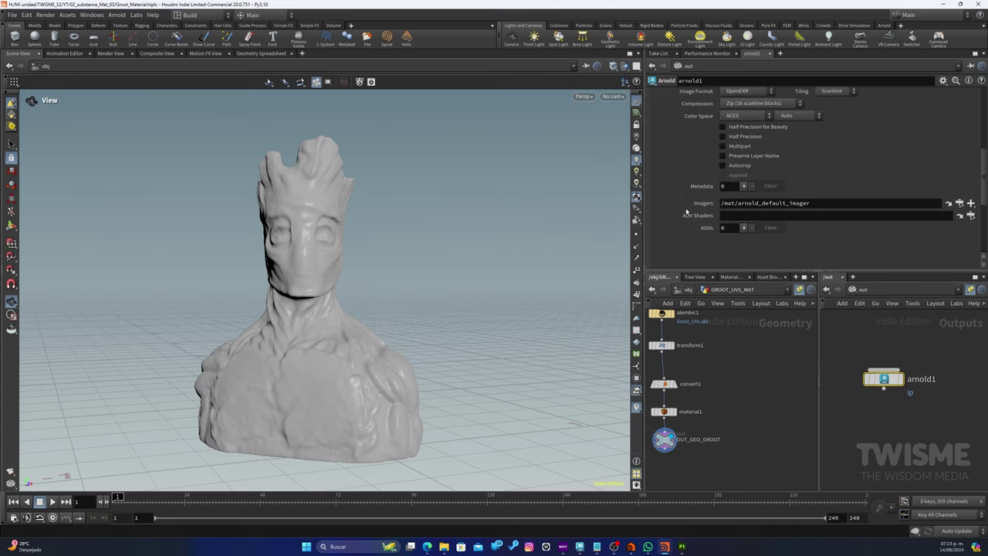
scroll(686, 211, "down", 2)
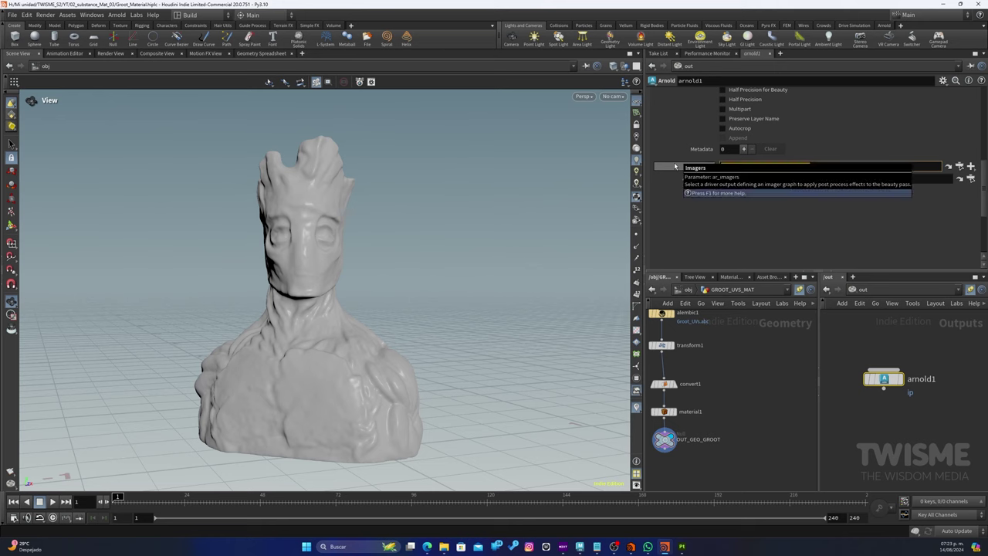
scroll(741, 197, "up", 3)
scroll(745, 198, "up", 3)
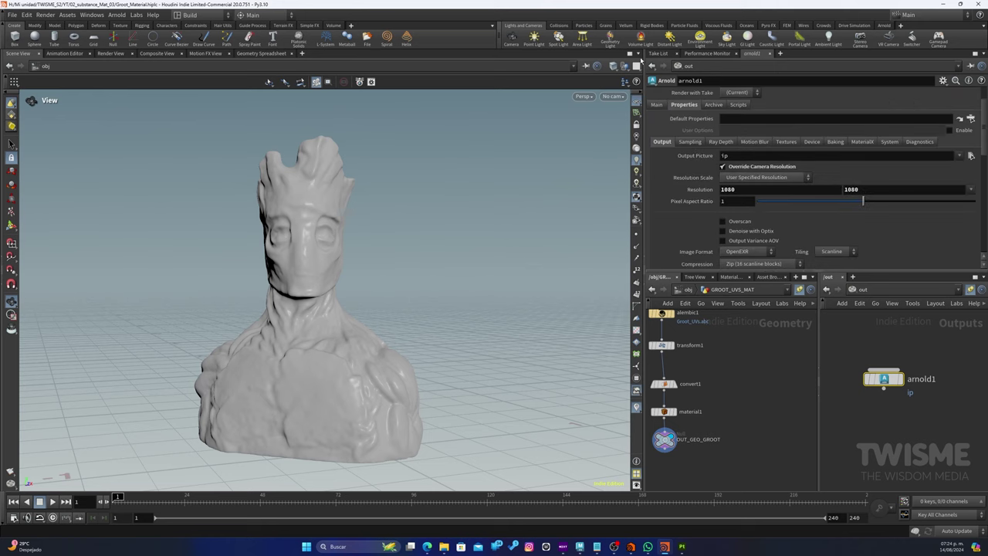
left_click(638, 53)
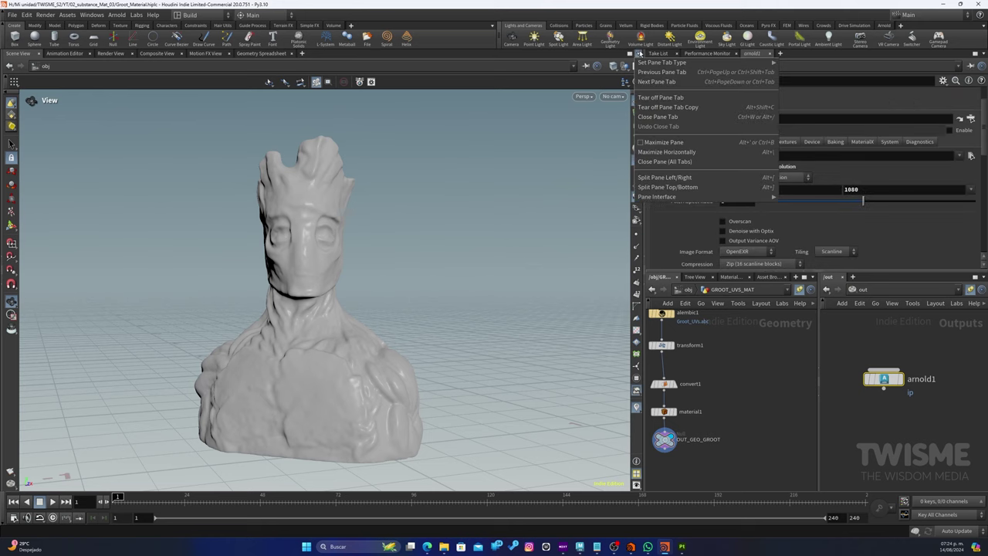
Split the viewport, turn the new pane into a Render View, and return the network to /obj.
left_click(684, 179)
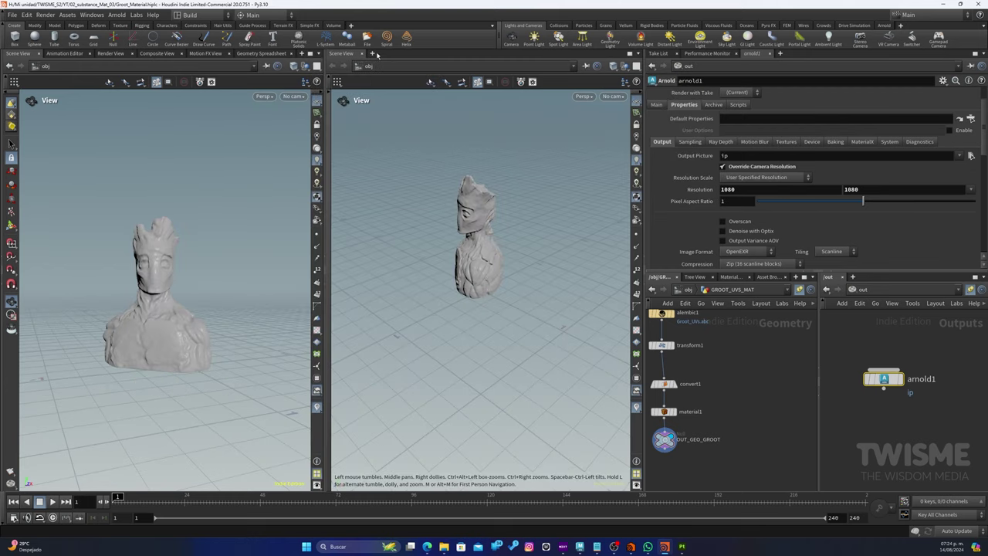
left_click(374, 54)
mouse_move(397, 72)
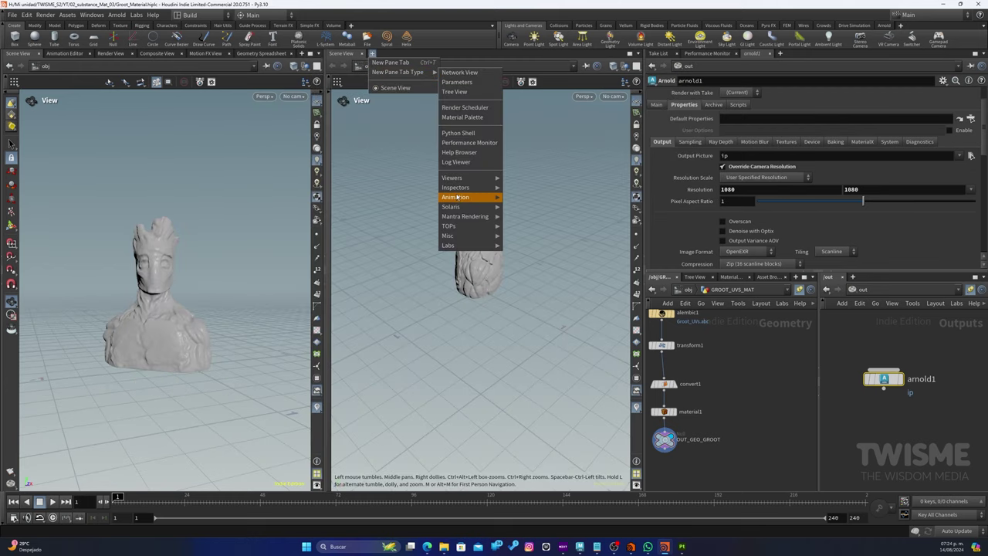
mouse_move(464, 216)
left_click(508, 218)
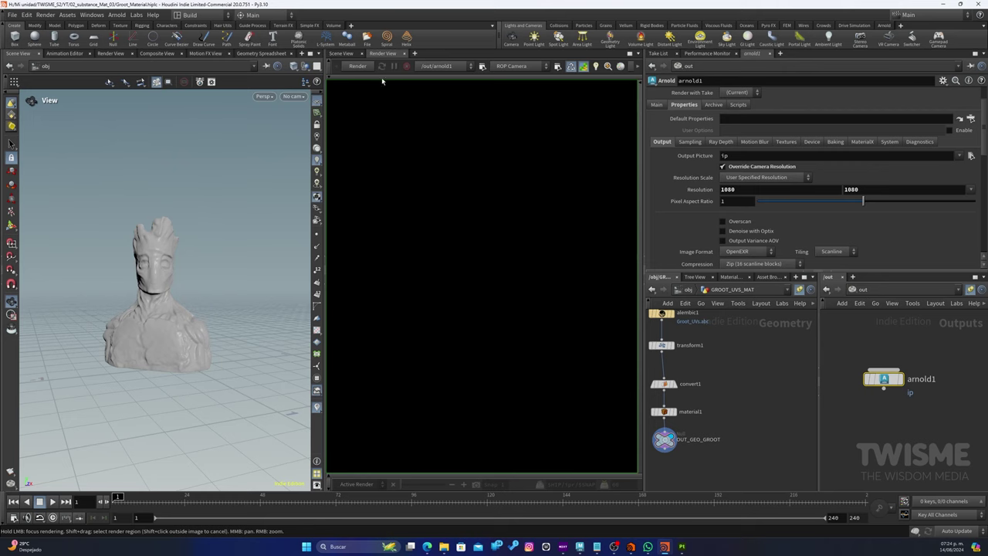
left_click(360, 54)
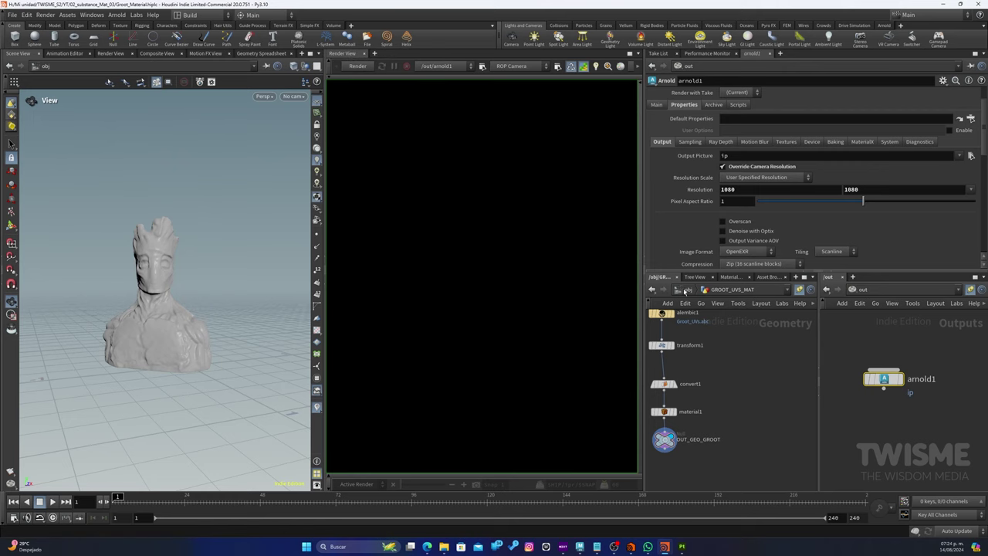
left_click(686, 292)
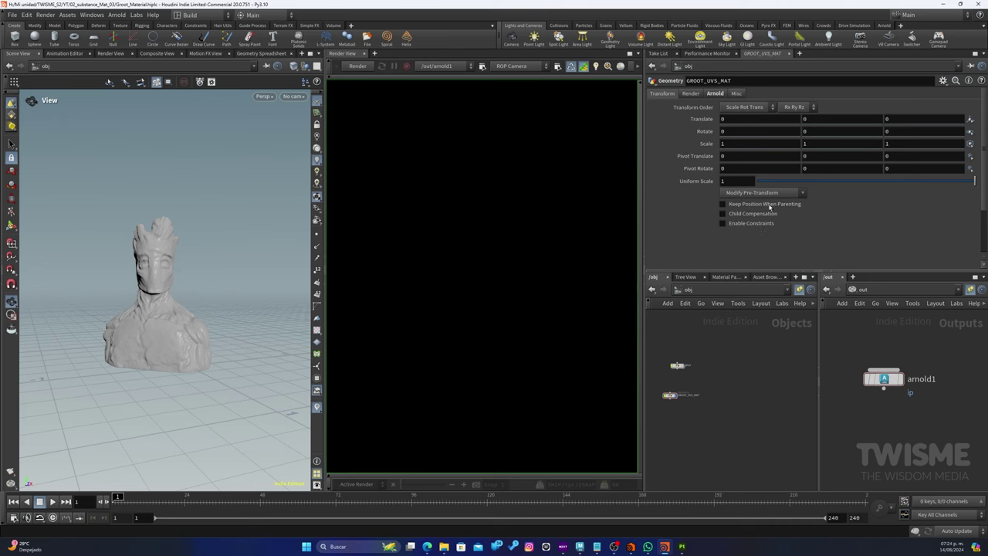
Create an Arnold skydome light from the Arnold shelf and place it in the network.
left_click(883, 26)
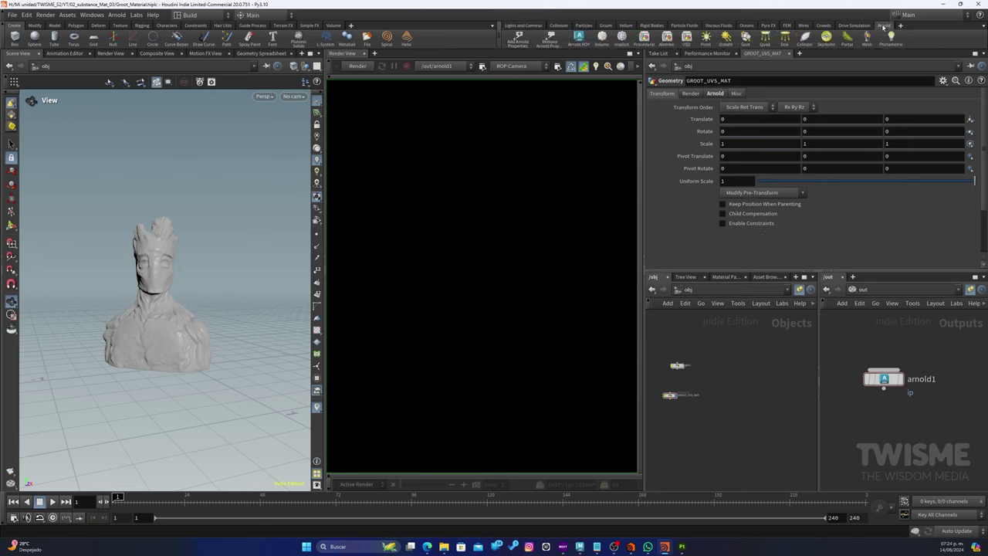
left_click(826, 38)
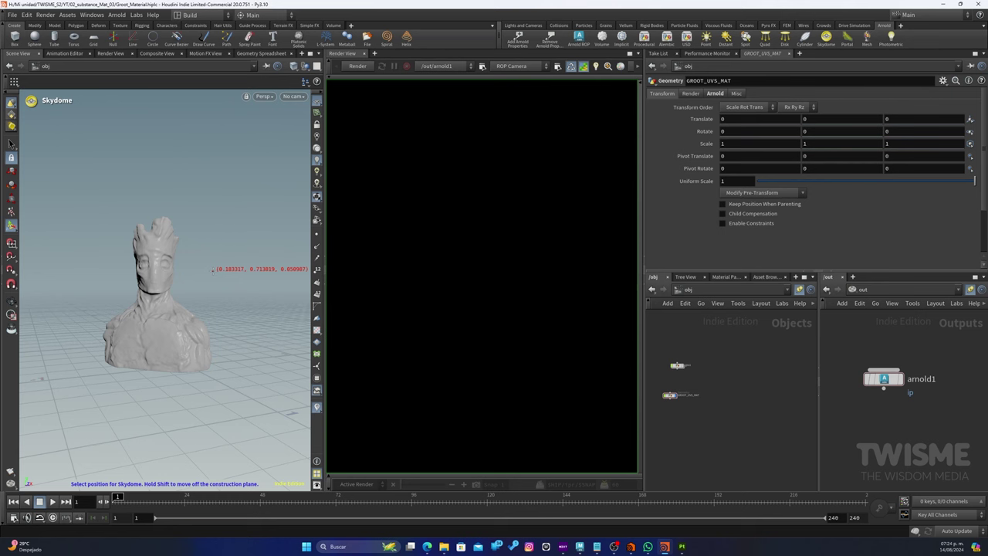
left_click(213, 268)
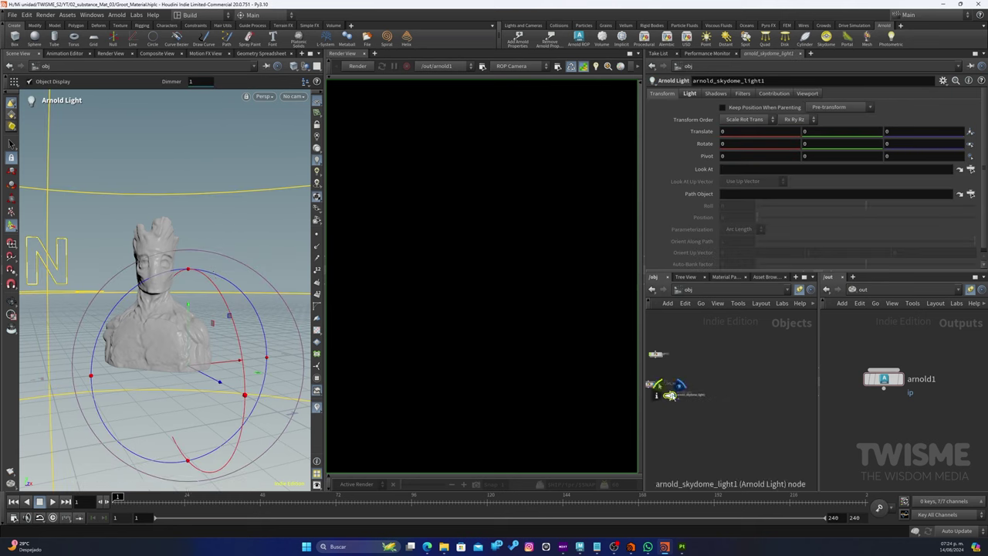
left_click_drag(675, 399, 738, 378)
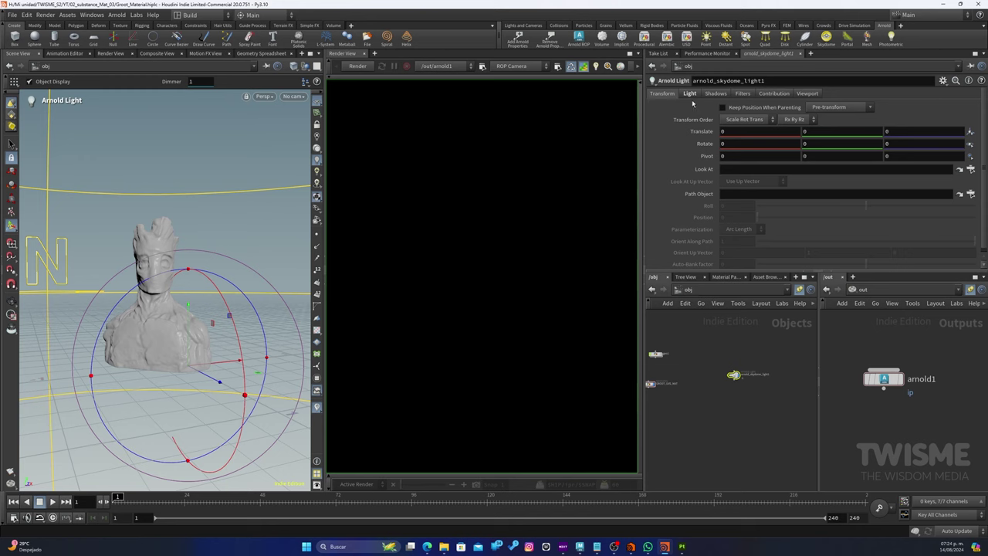
Give the skydome a Lat / Long texture colour from $HIP/HDRI/hangar_interior_8k (1).hdr.
left_click(690, 94)
left_click(740, 119)
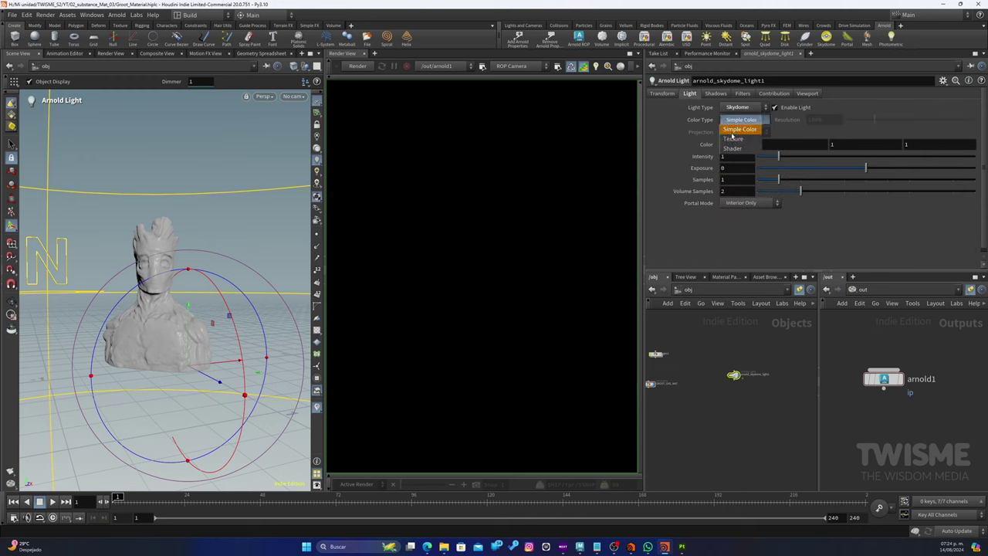
left_click(733, 139)
left_click(737, 132)
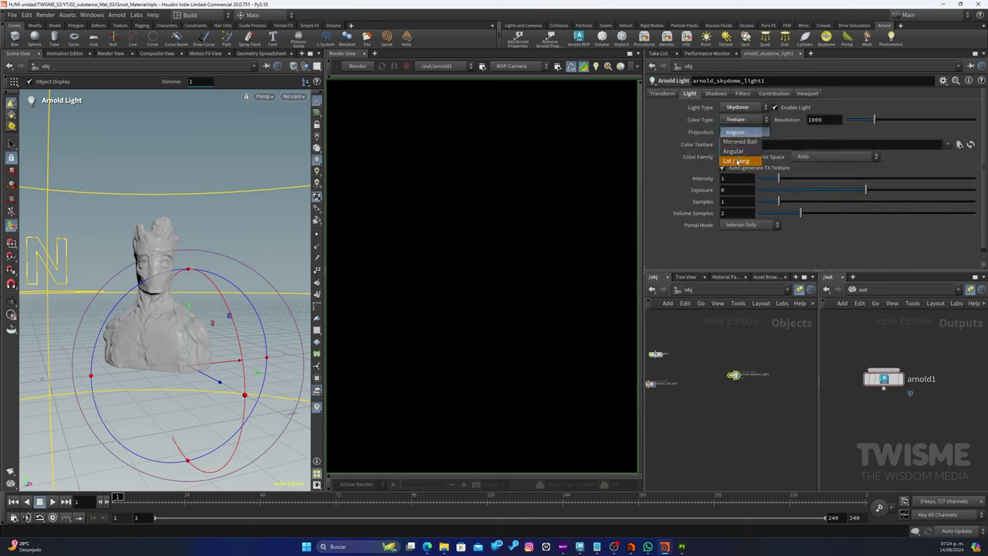
left_click(736, 161)
left_click(960, 145)
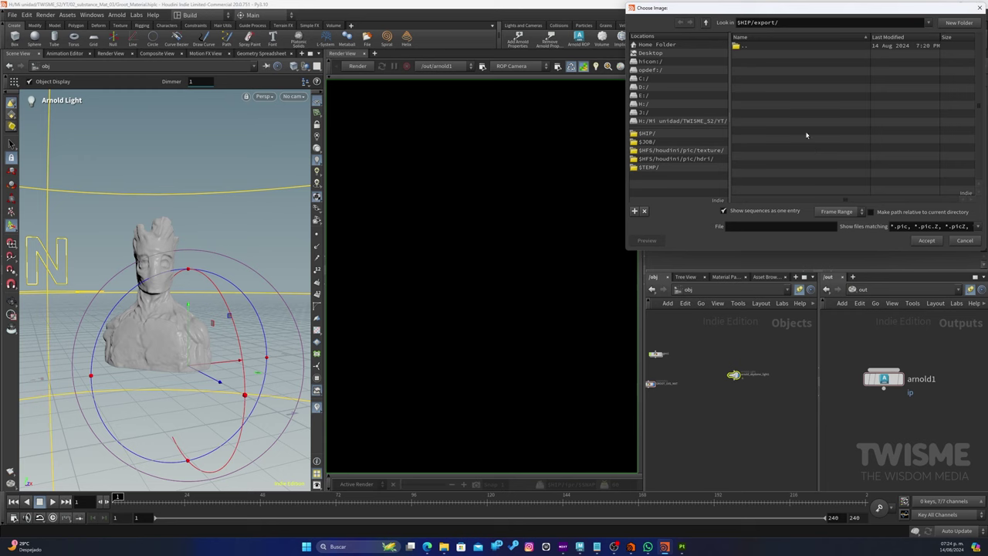
left_click(708, 24)
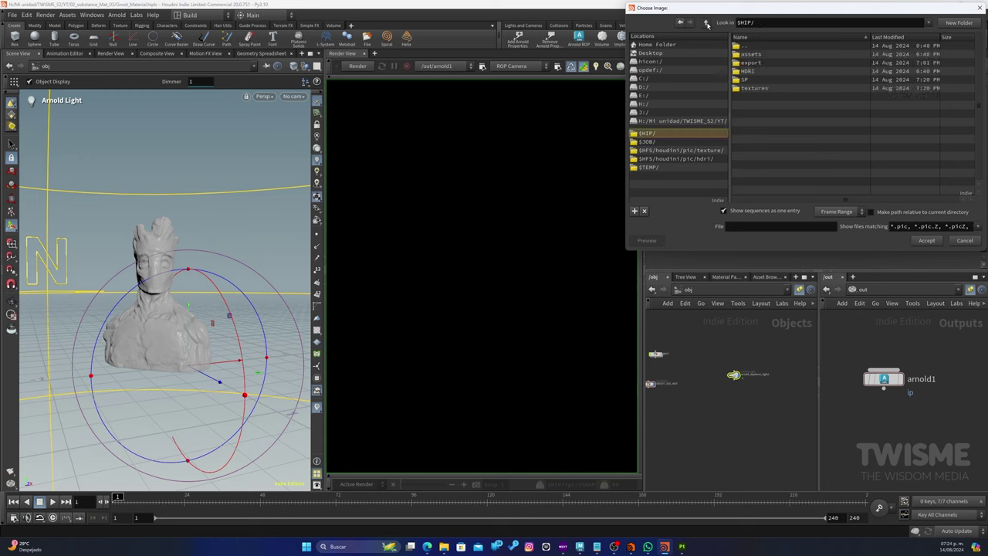
double_click(748, 71)
left_click(762, 56)
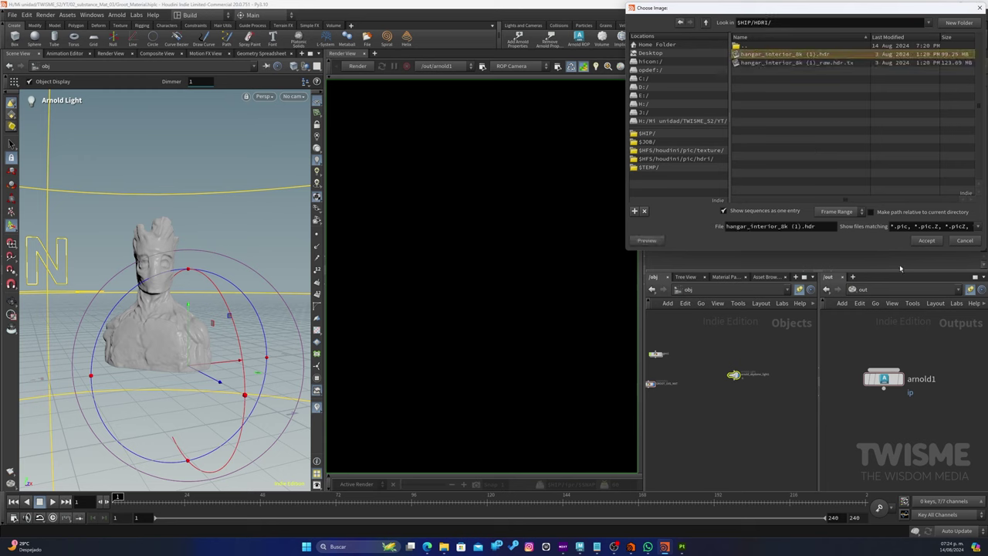
left_click(926, 240)
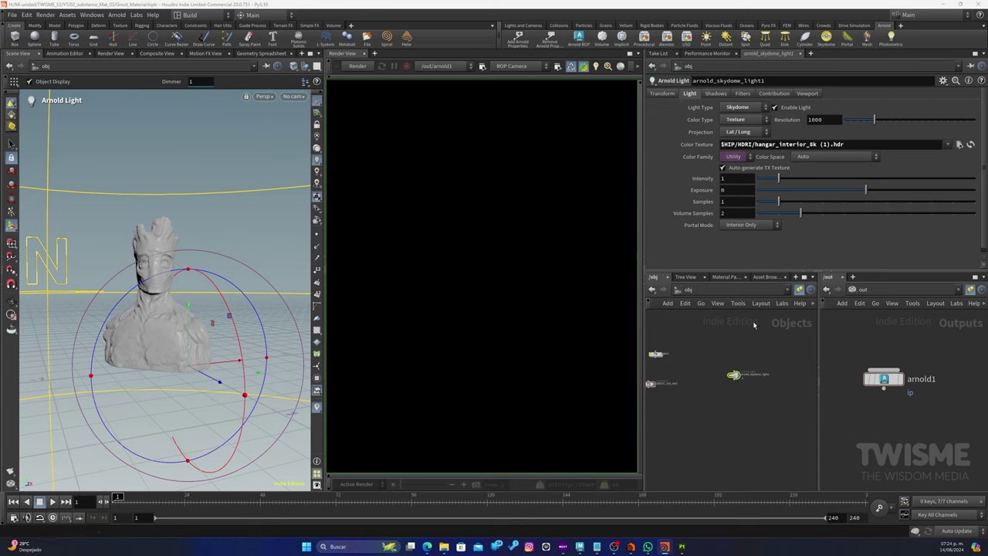
In /shop, create an Arnold Shader Network named 01_GROOT_MAT and dive inside it.
left_click(872, 294)
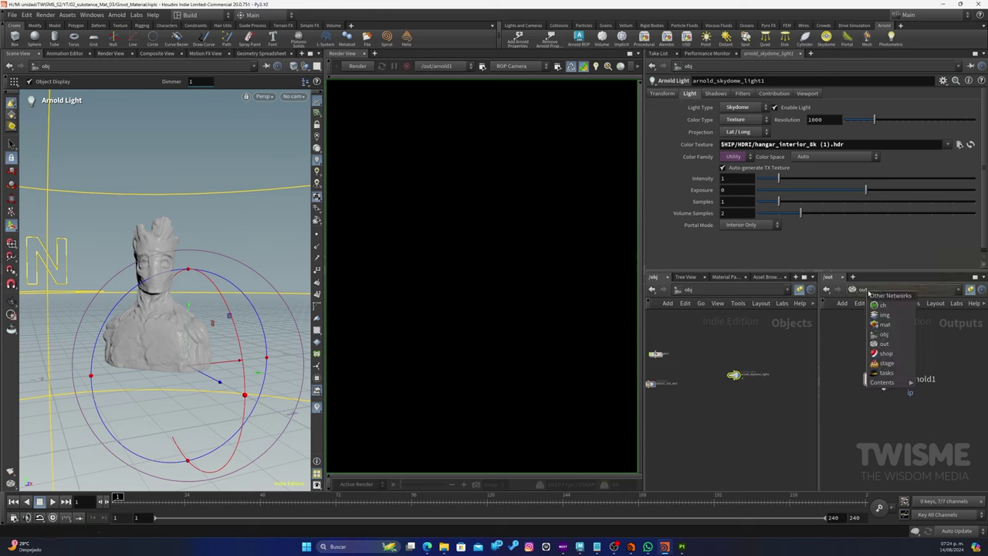
left_click(881, 353)
key("Tab")
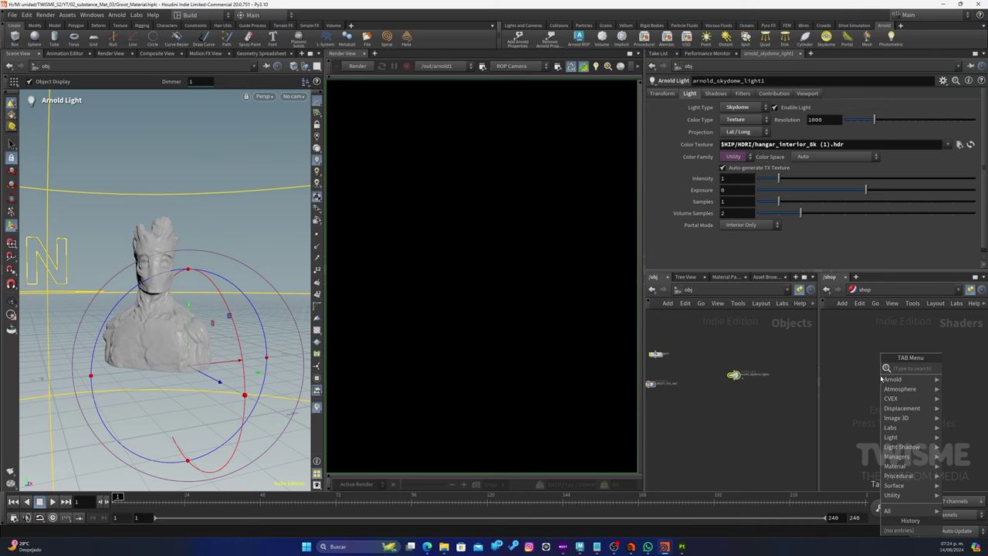
type("ar")
key("Return")
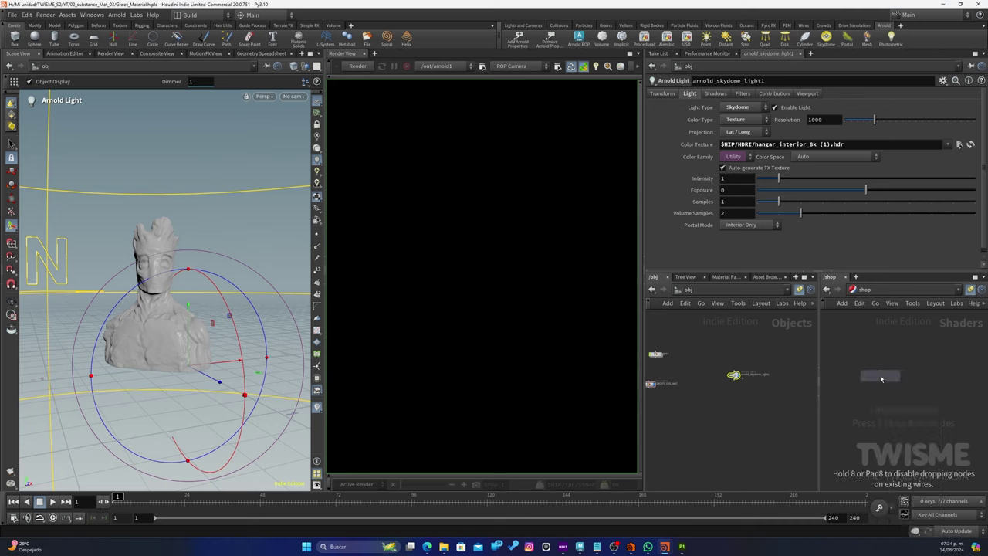
left_click(881, 378)
key("F2")
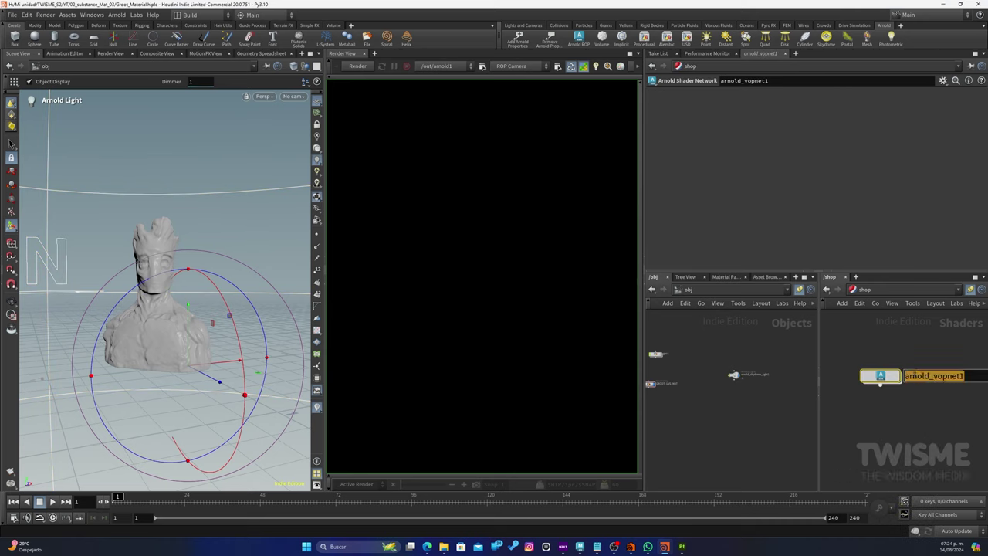
type("01_GR")
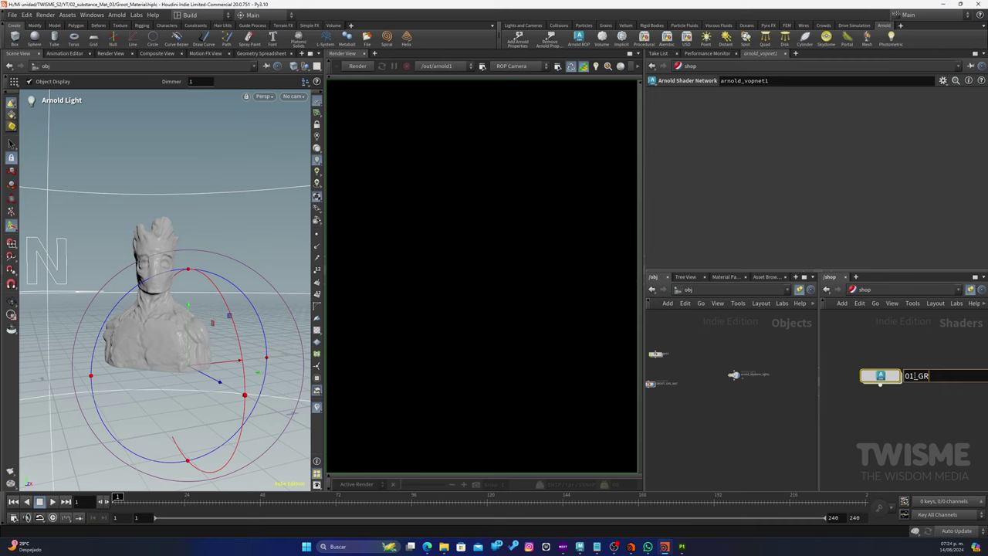
type("OOT_MAT")
key("Return")
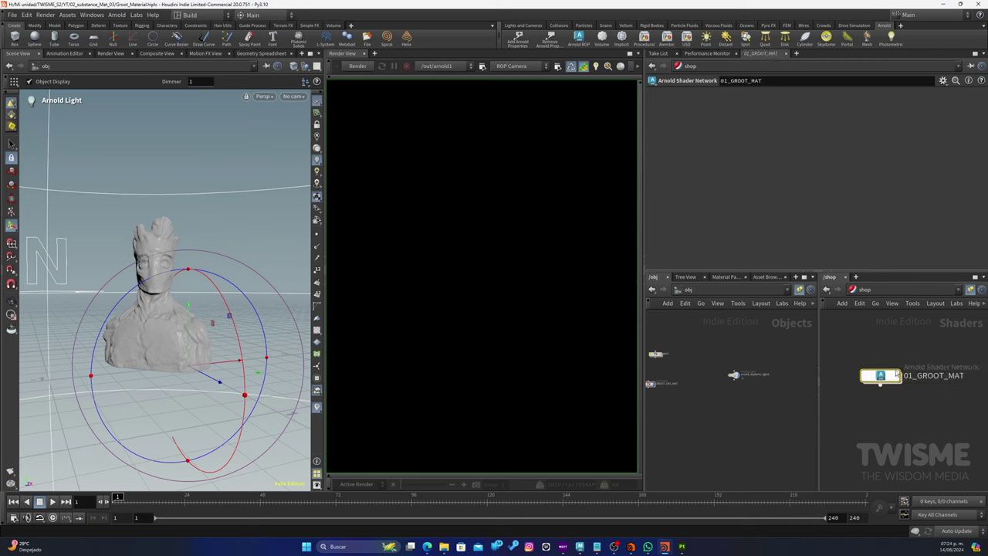
double_click(880, 376)
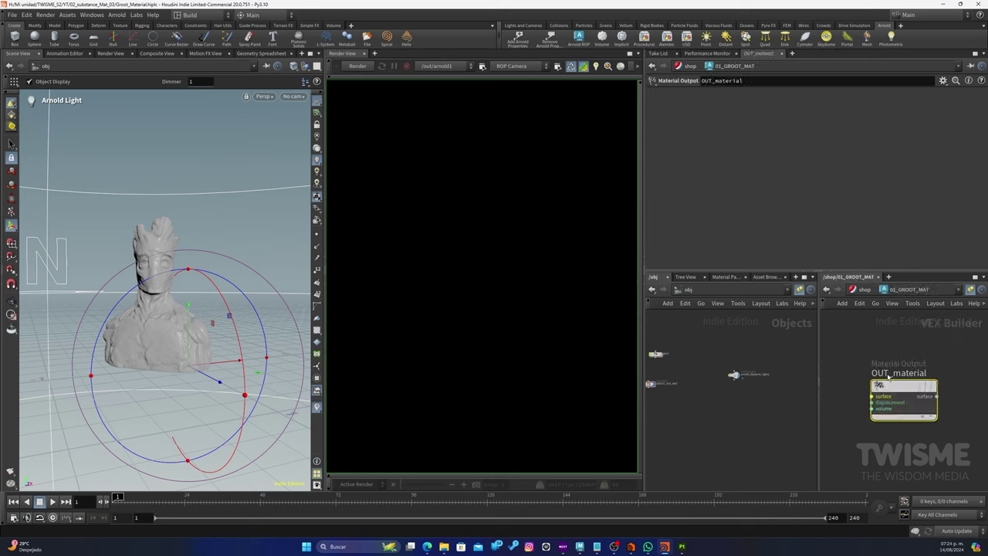
Add a Standard Surface node and wire it into OUT_material's surface input.
left_click(817, 368)
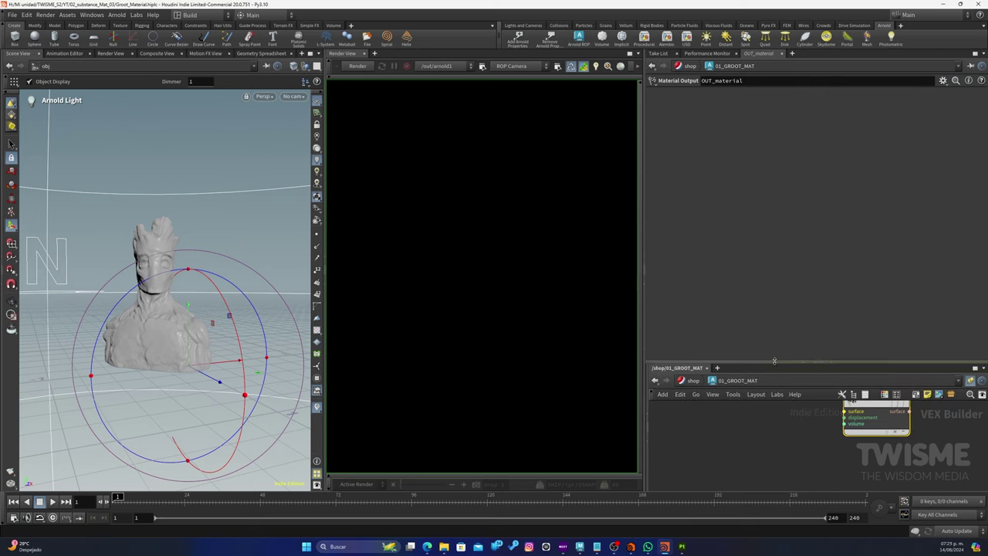
left_click(817, 363)
key("Tab")
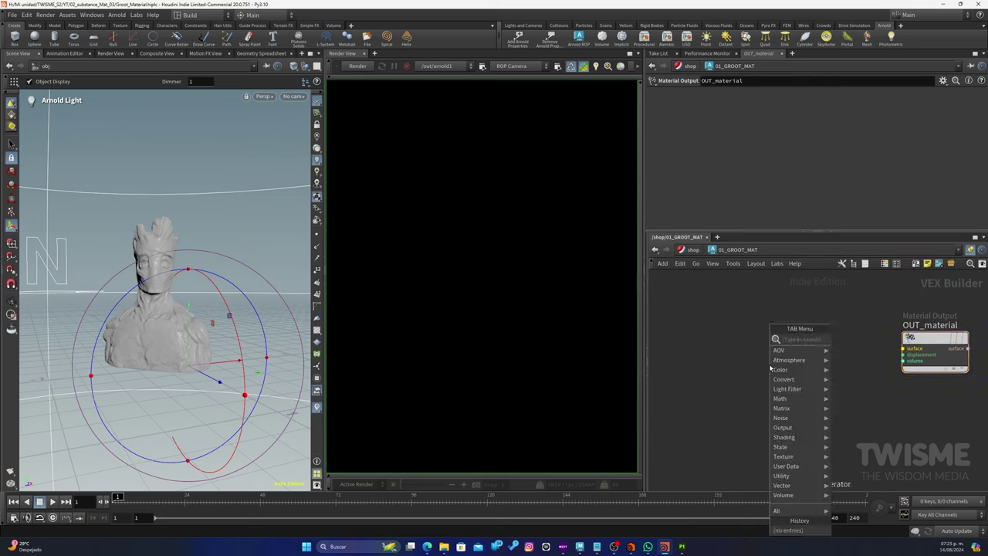
type("stan")
key("Down")
key("Return")
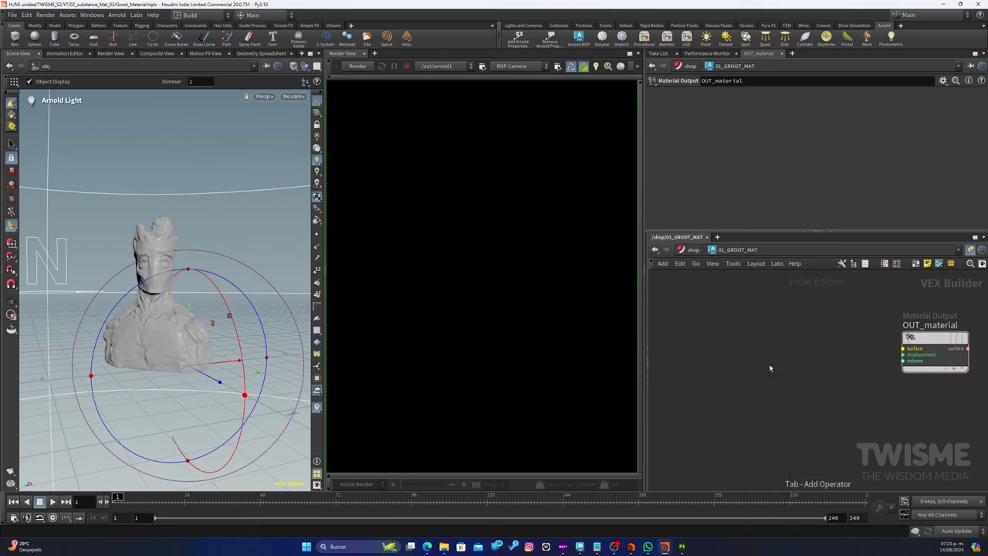
left_click(777, 378)
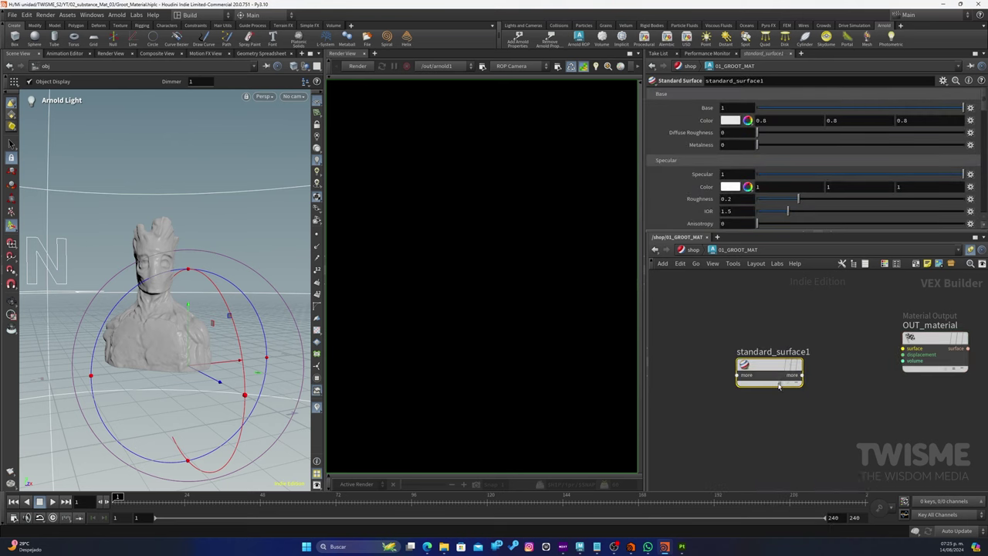
left_click(777, 379)
left_click_drag(801, 375, 887, 355)
left_click(903, 348)
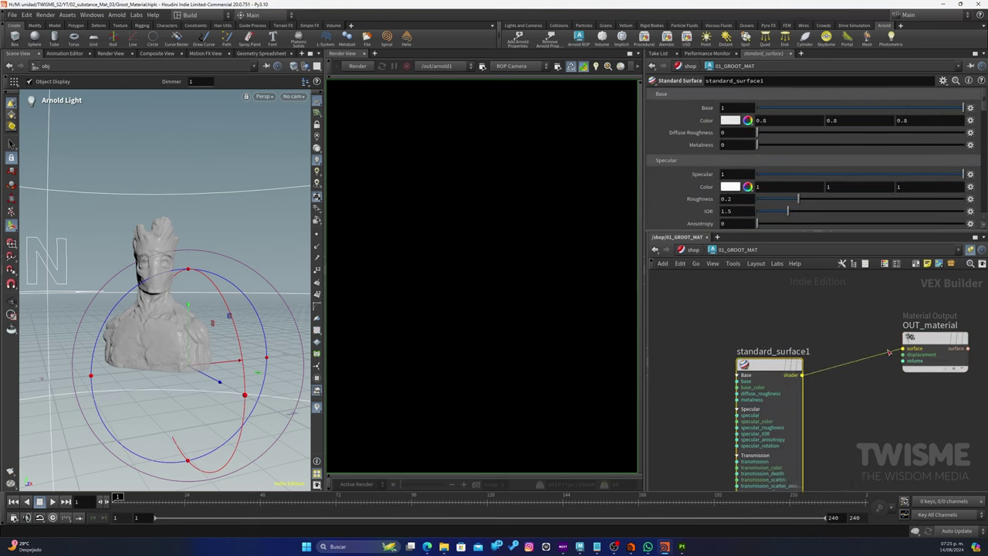
left_click_drag(776, 369, 813, 342)
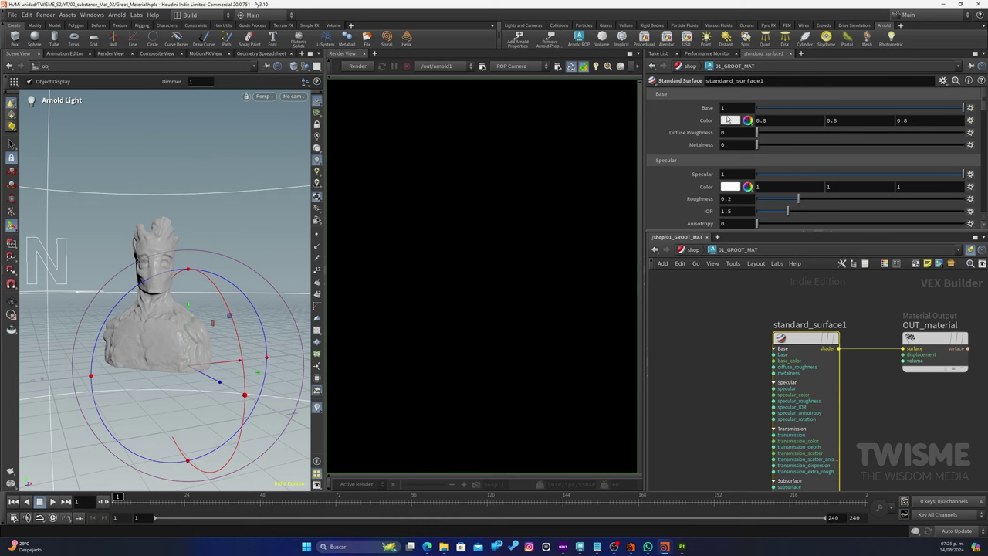
Set standard_surface1's Base Color to black and start a render.
left_click(727, 122)
left_click(693, 104)
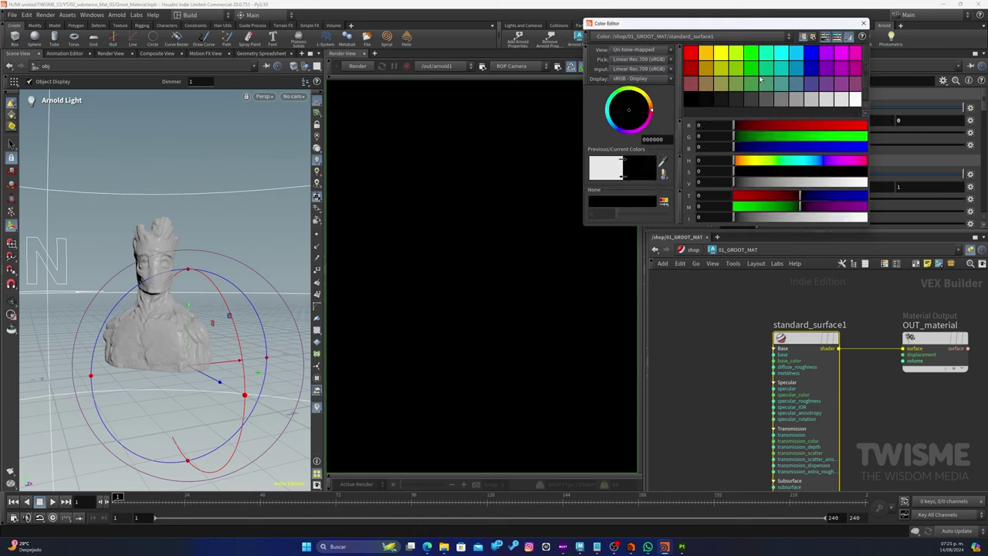
left_click(864, 23)
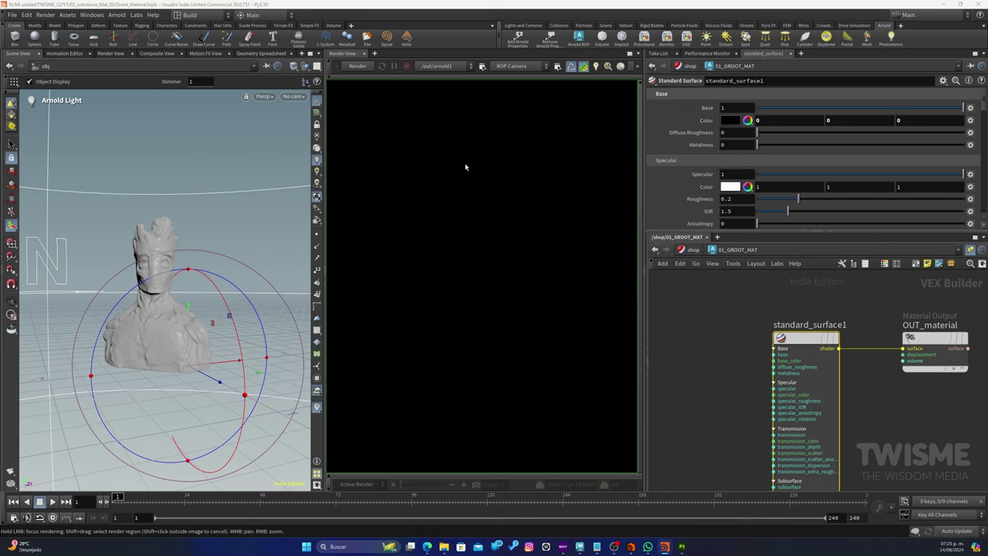
left_click(354, 68)
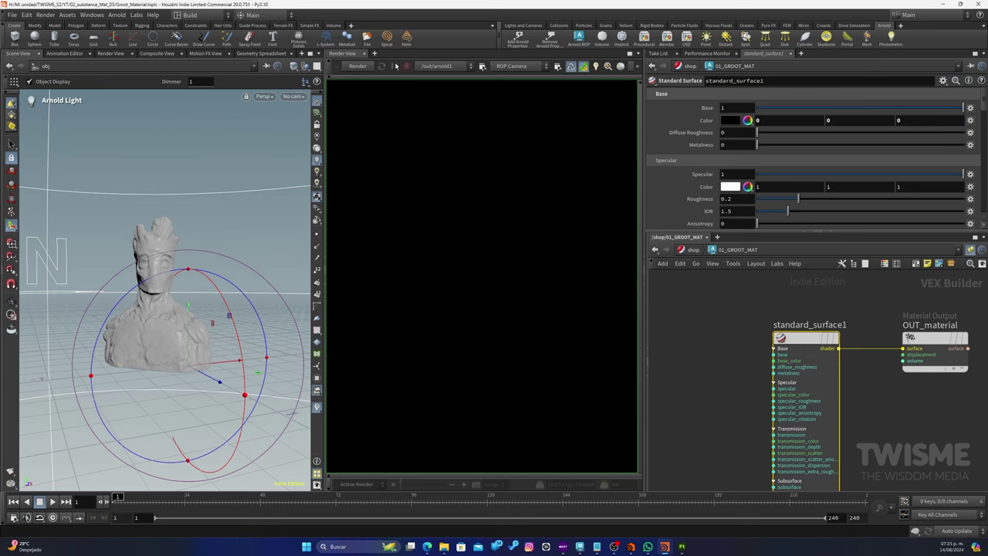
left_click(294, 96)
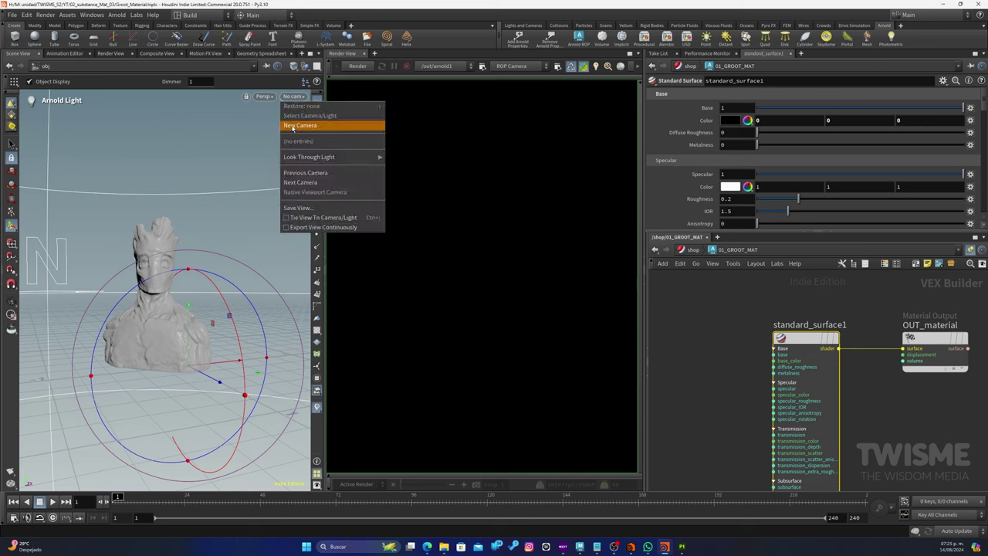
Create camera cam1 from the current view, lock it, and set resolution to 1080×1080.
left_click(293, 126)
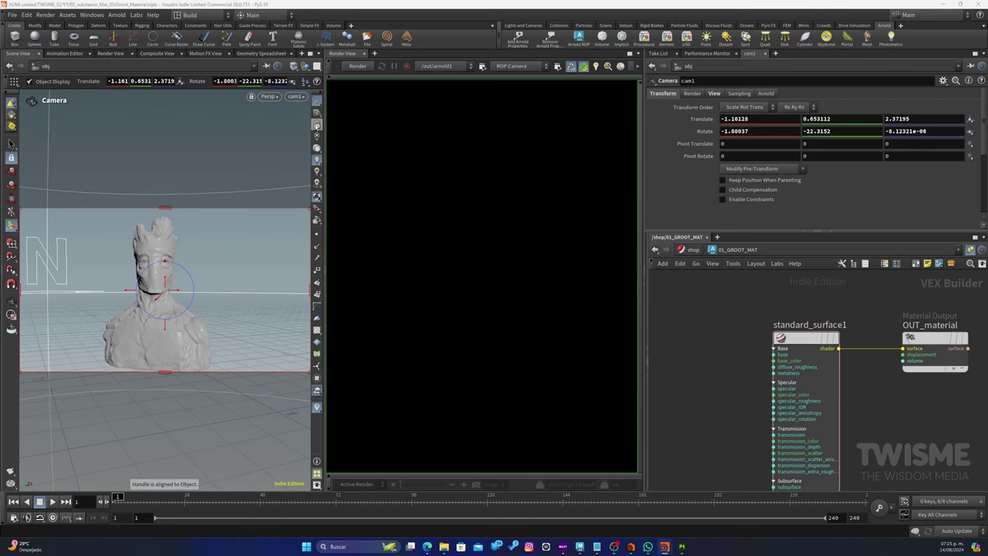
left_click(250, 96)
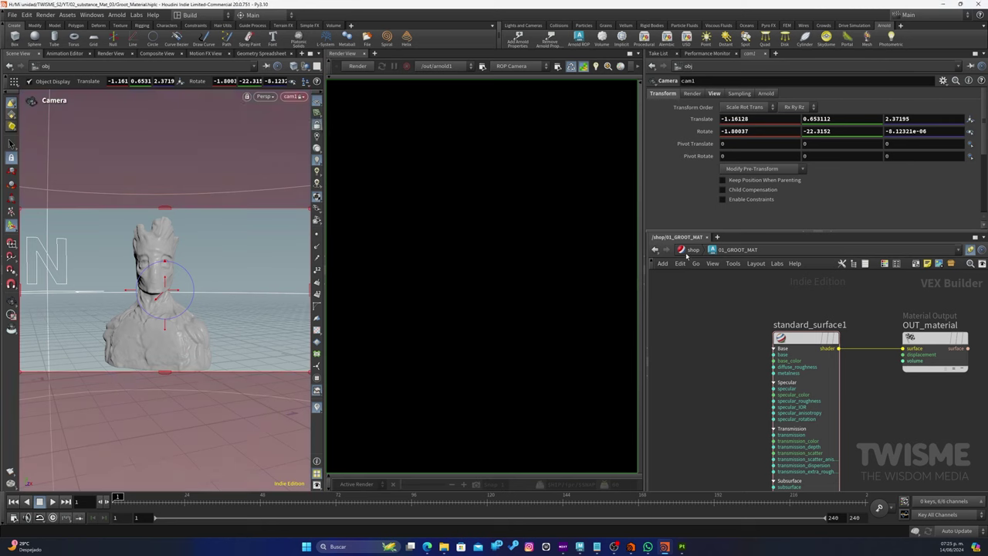
left_click(714, 94)
left_click(734, 118)
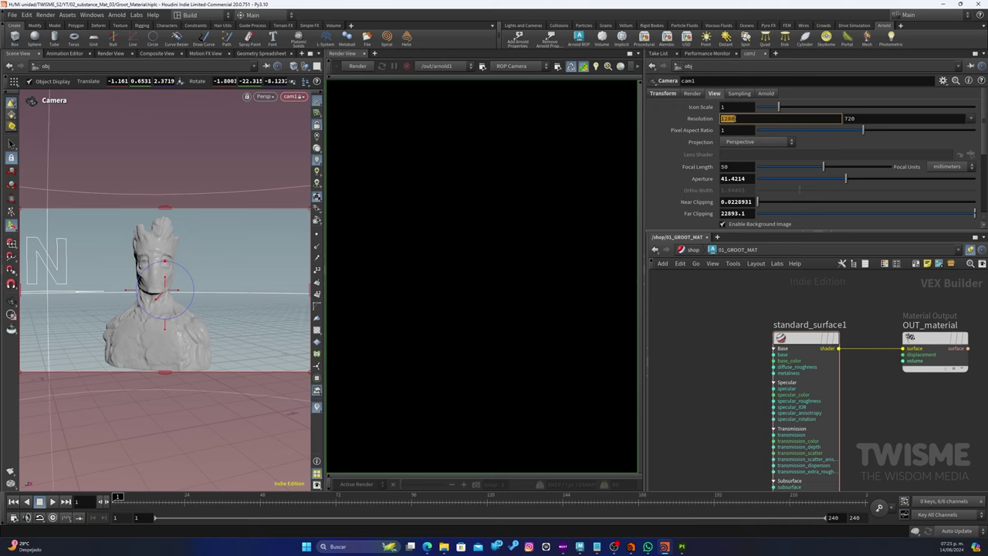
type("1080")
key("Tab")
type("108")
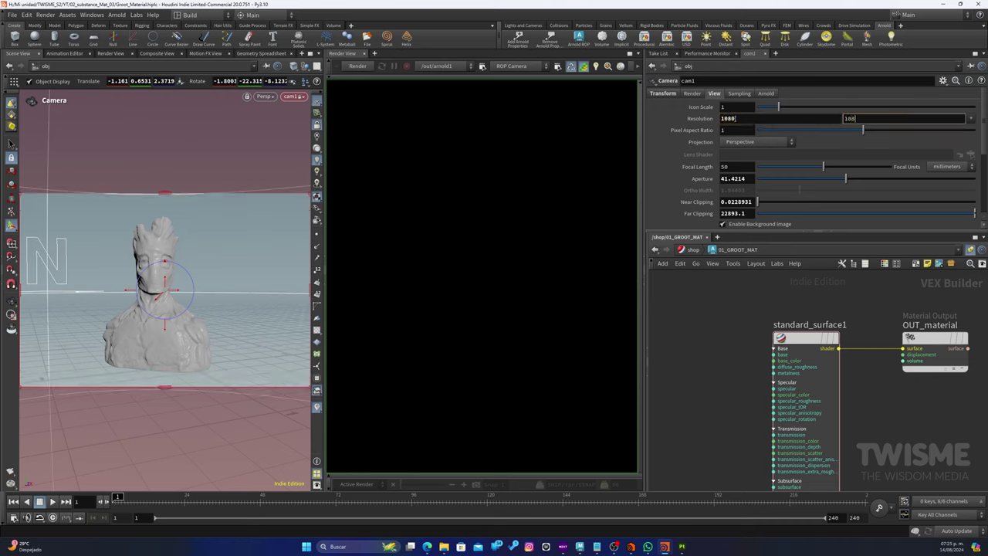
type("0")
key("Tab")
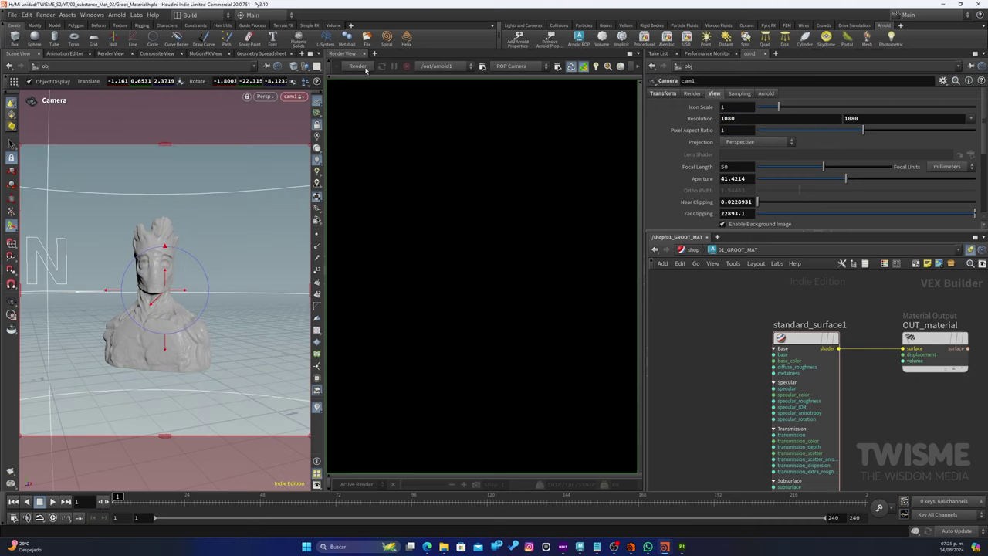
Set the render camera to /obj/cam1 and start the Arnold render.
left_click(511, 66)
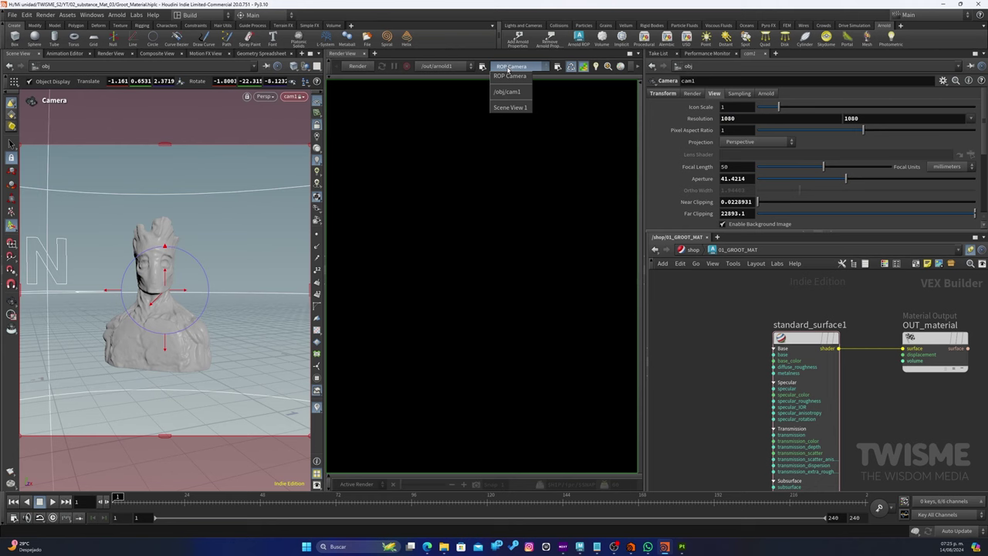
left_click(513, 94)
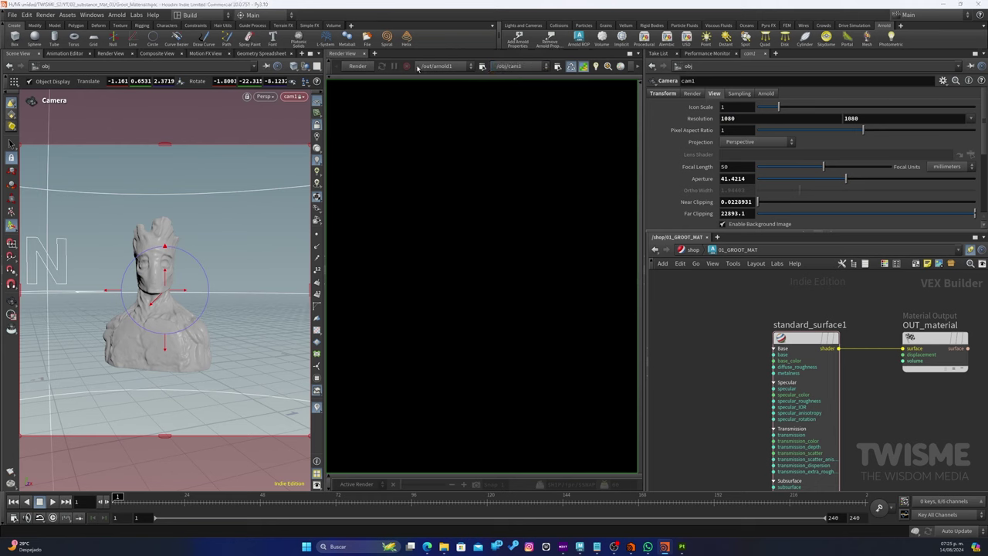
left_click(366, 70)
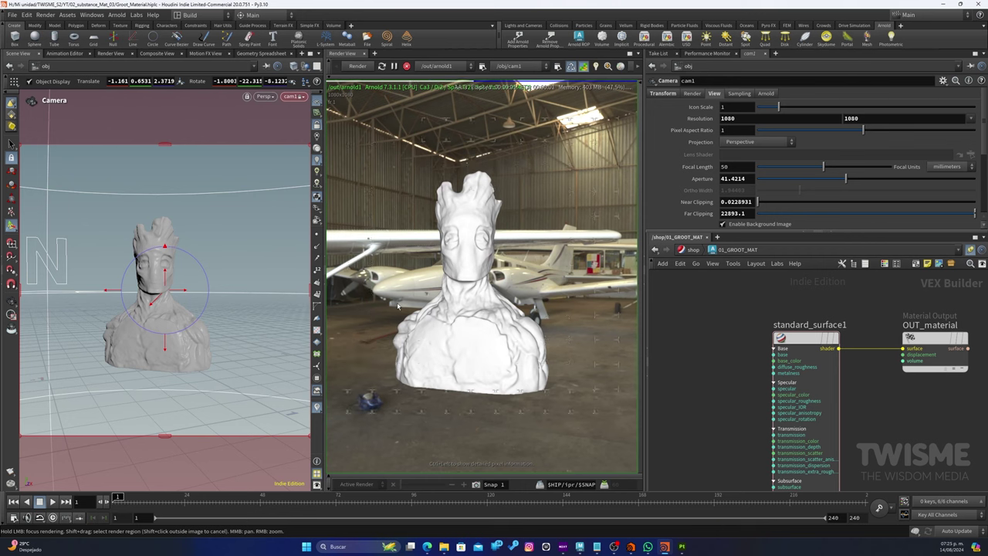
Go back to /obj, enter GROOT_UVS_MAT, and show material1's parameters.
left_click(694, 250)
left_click(696, 251)
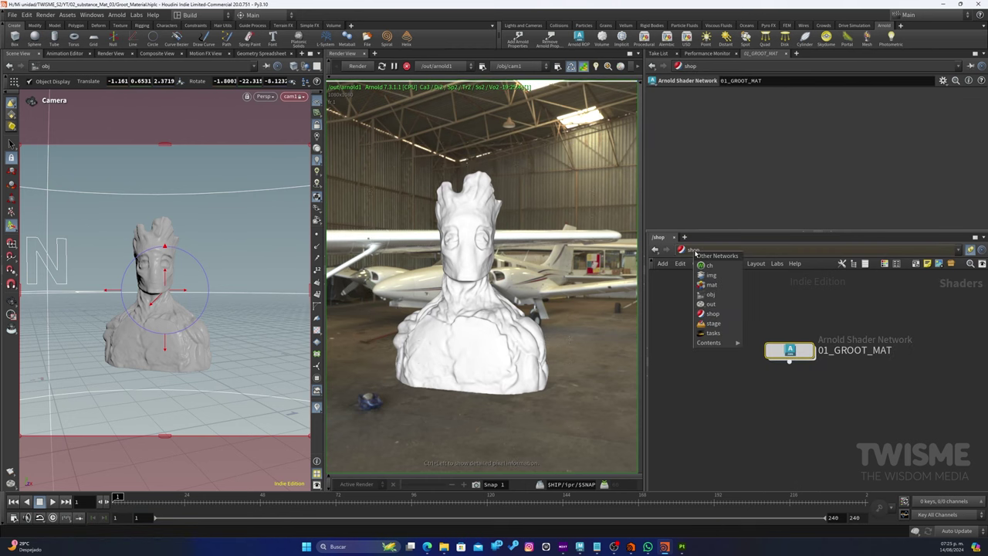
left_click(712, 298)
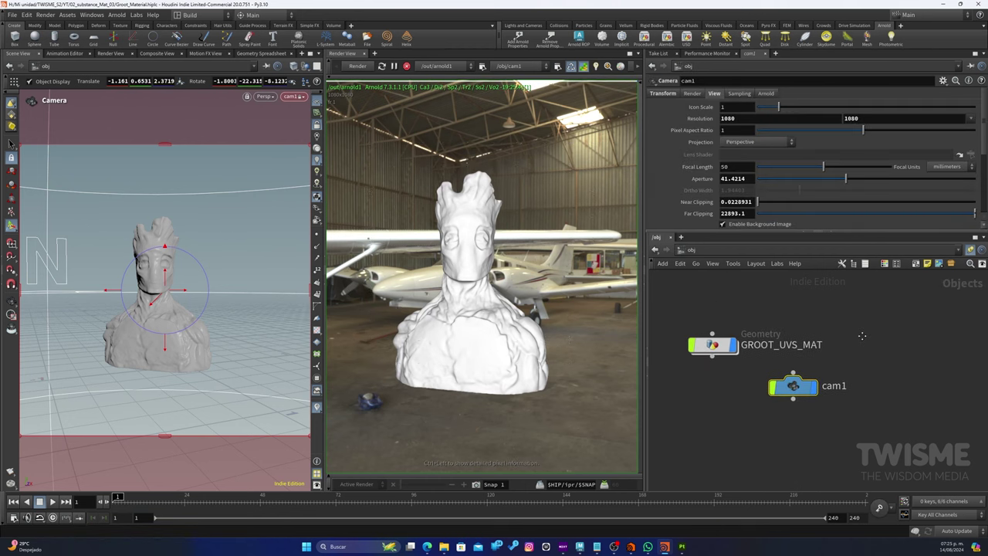
double_click(766, 345)
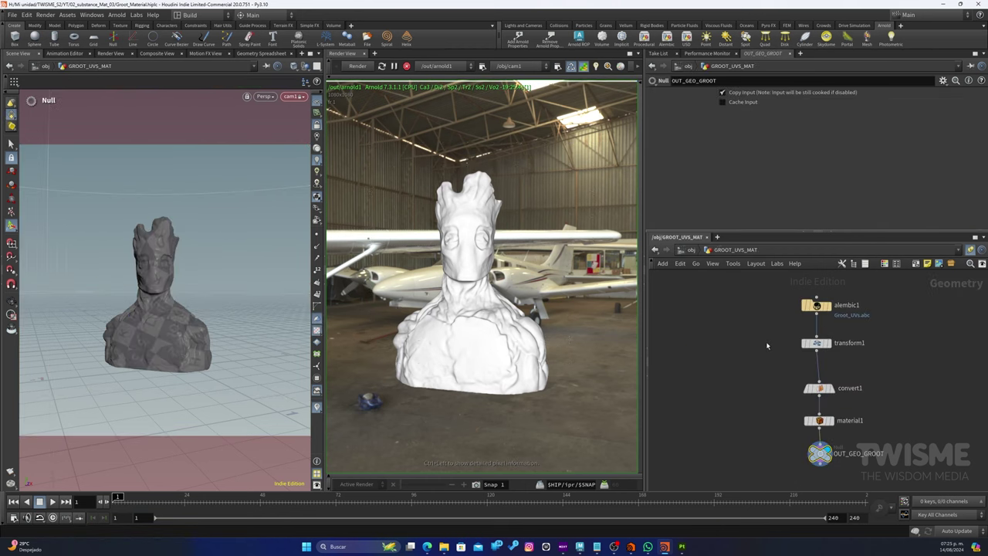
left_click(819, 421)
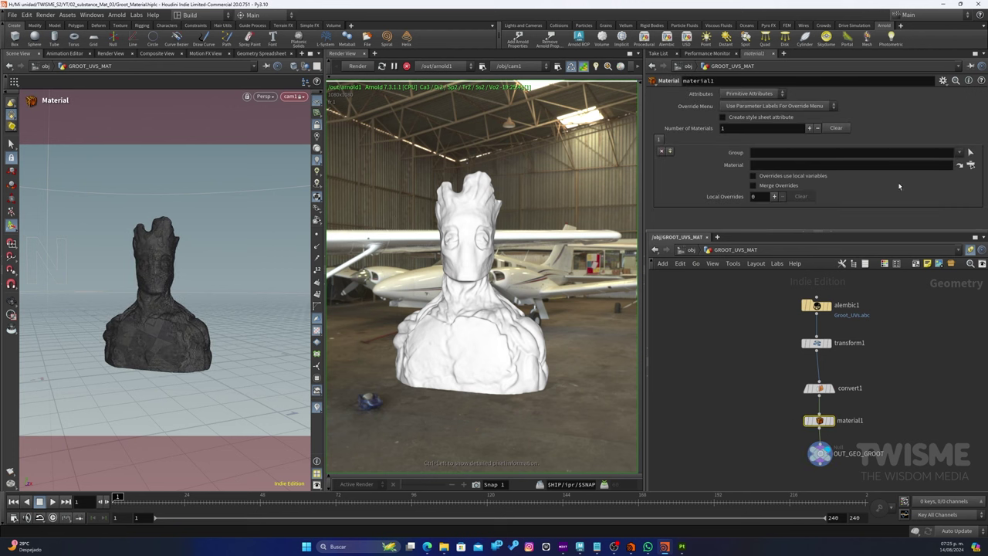
Assign /shop/01_GROOT_MAT in material1's Material field and restart the render.
left_click(971, 164)
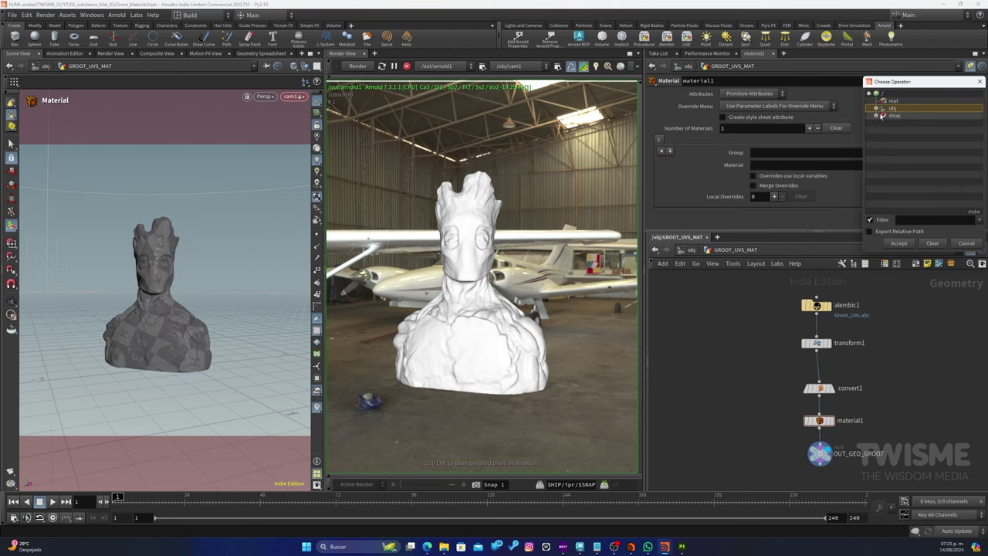
left_click(880, 116)
left_click(915, 122)
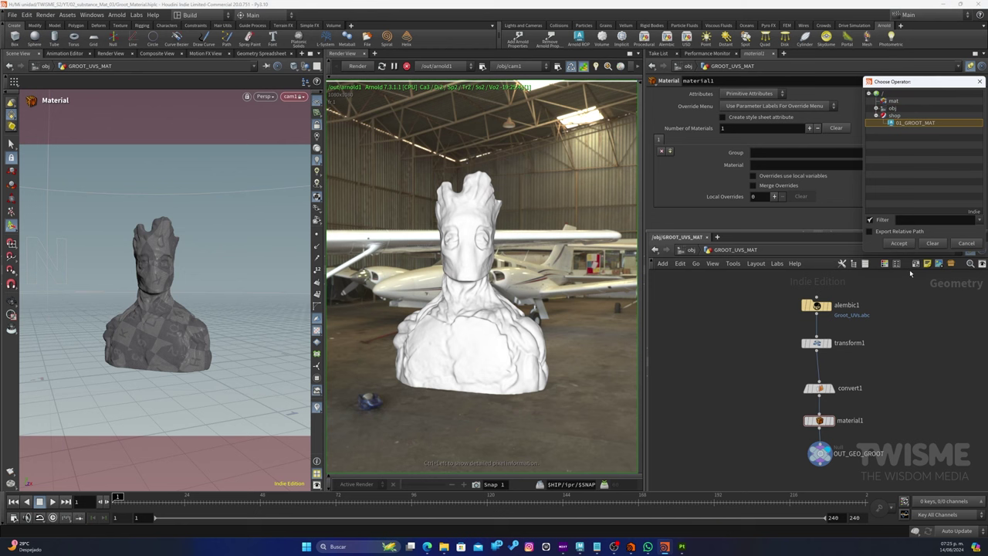
left_click(899, 244)
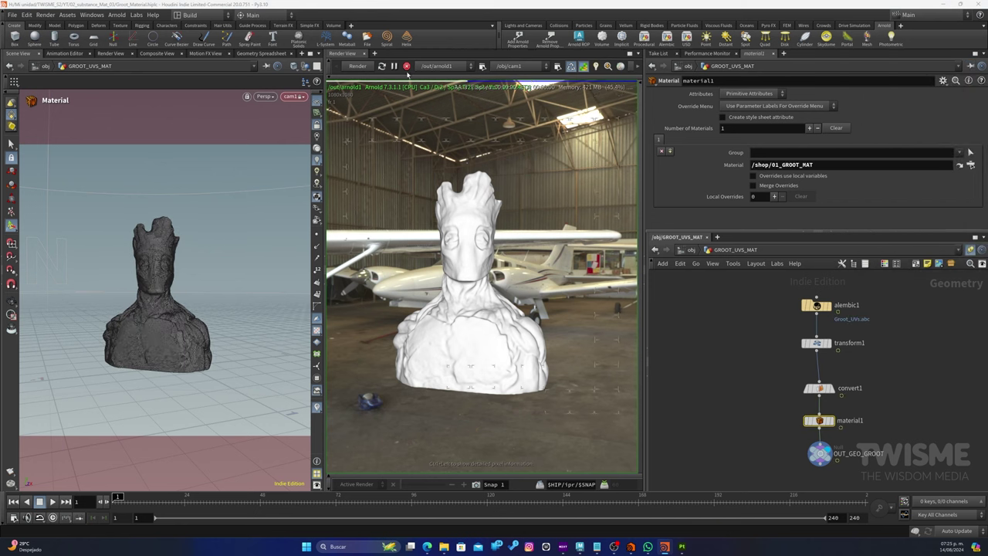
left_click(407, 67)
left_click(370, 68)
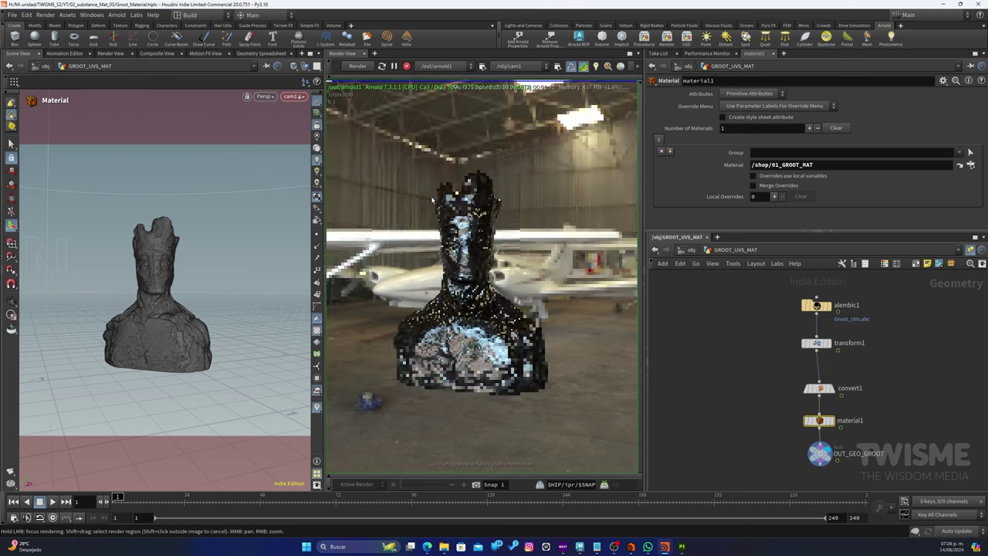
Orbit and zoom in on the glossy black bust, then return to /obj.
key("Escape")
scroll(232, 270, "up", 5)
mouse_move(170, 270)
left_mouse_down()
mouse_move(232, 269)
mouse_move(152, 277)
left_mouse_up()
key("Return")
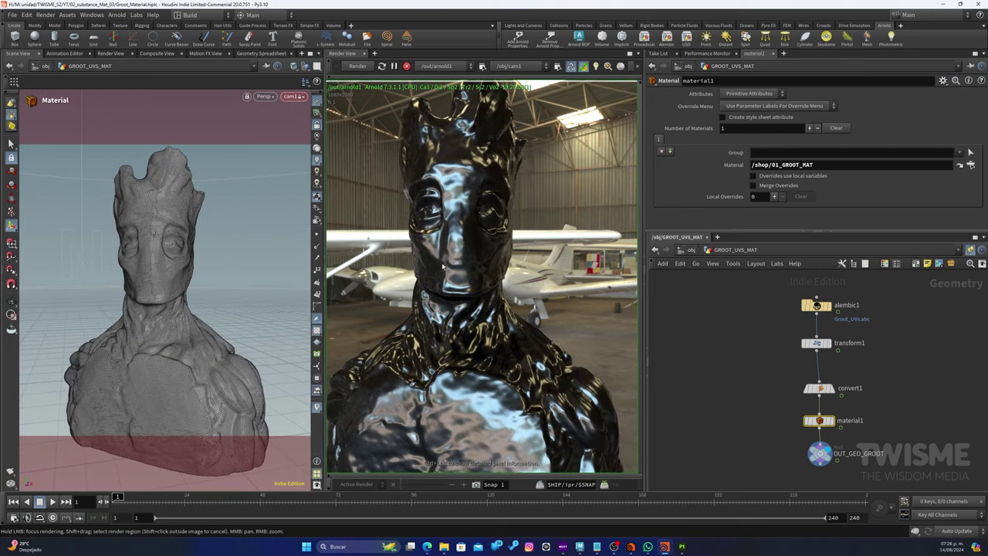
left_click(692, 250)
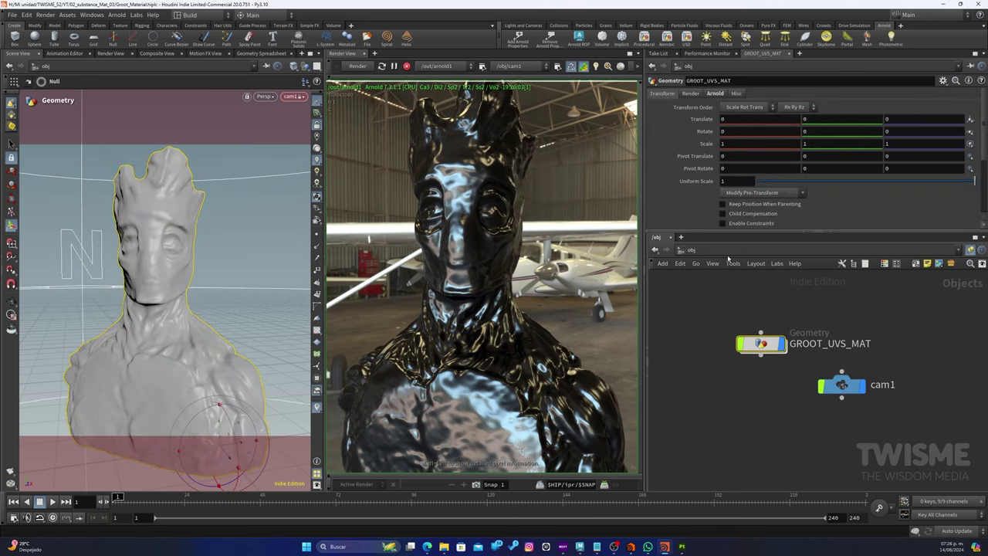
Inside 01_GROOT_MAT, add an image1 node to the left of standard_surface1.
left_click(728, 256)
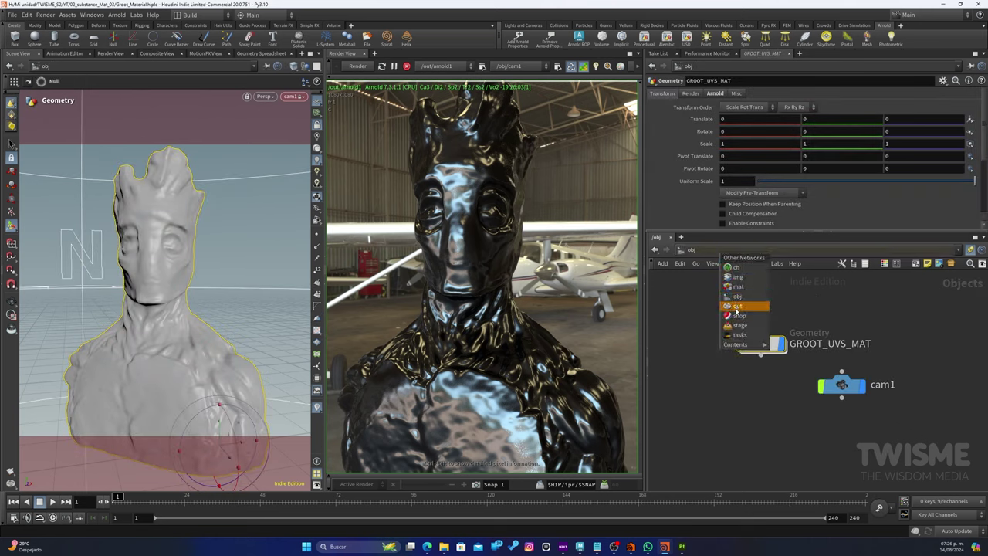
left_click(738, 315)
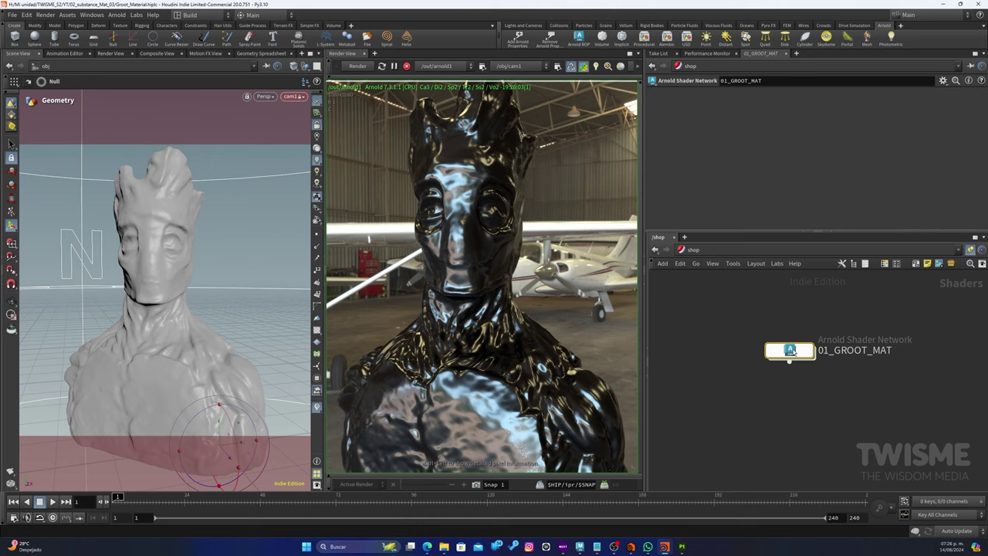
double_click(790, 351)
middle_click_drag(722, 386, 825, 372)
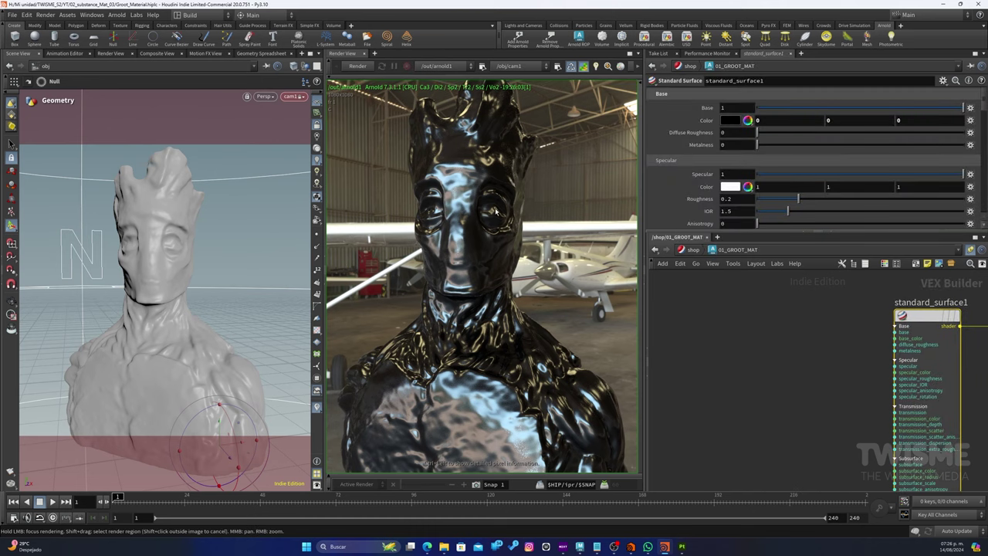
middle_click_drag(725, 356, 782, 354)
key("Tab")
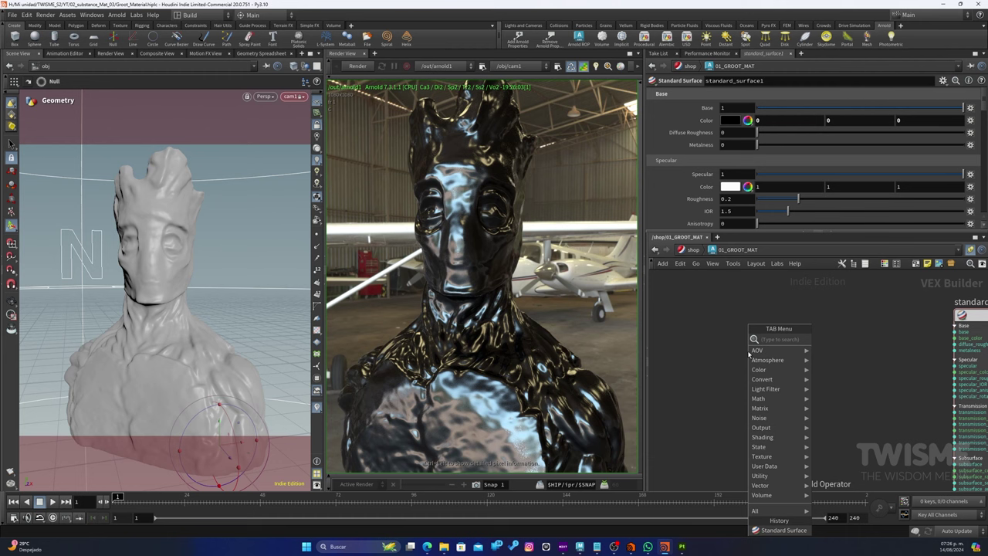
key("Return")
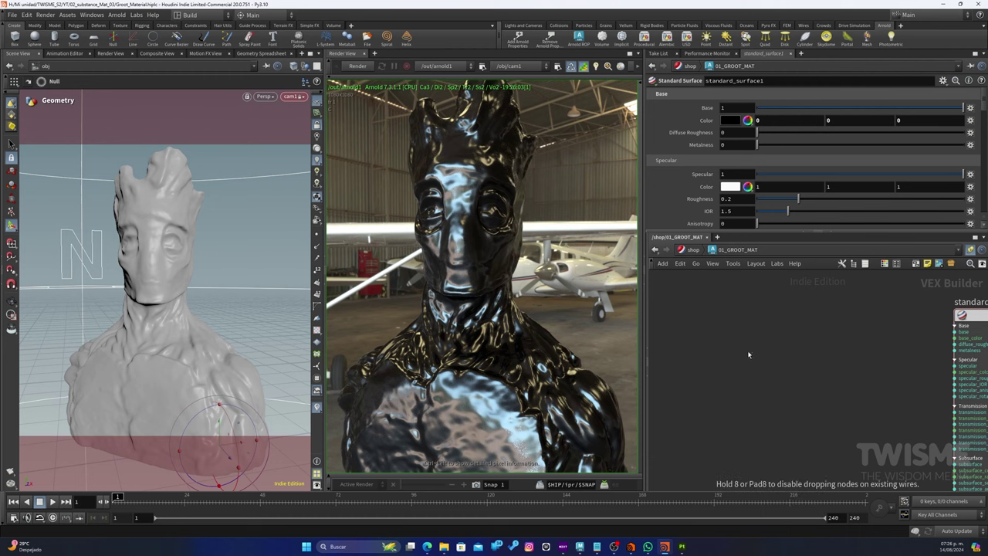
left_click(740, 350)
mouse_move(740, 350)
left_mouse_down()
mouse_move(716, 323)
mouse_move(688, 320)
left_mouse_up()
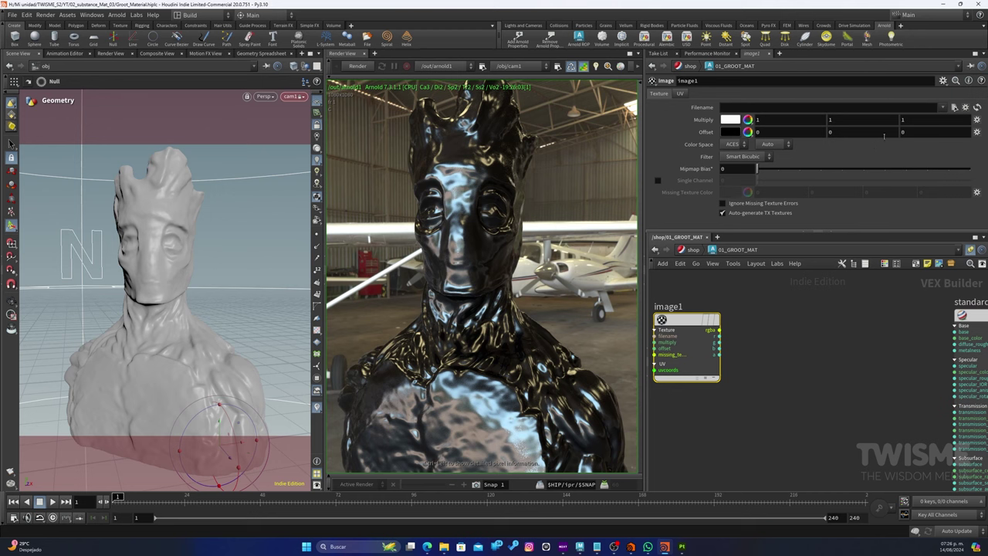
Load Groot_UVs_DefaultMaterial_BaseColor.1001.png from the textures/v1 folder into image1.
left_click(955, 108)
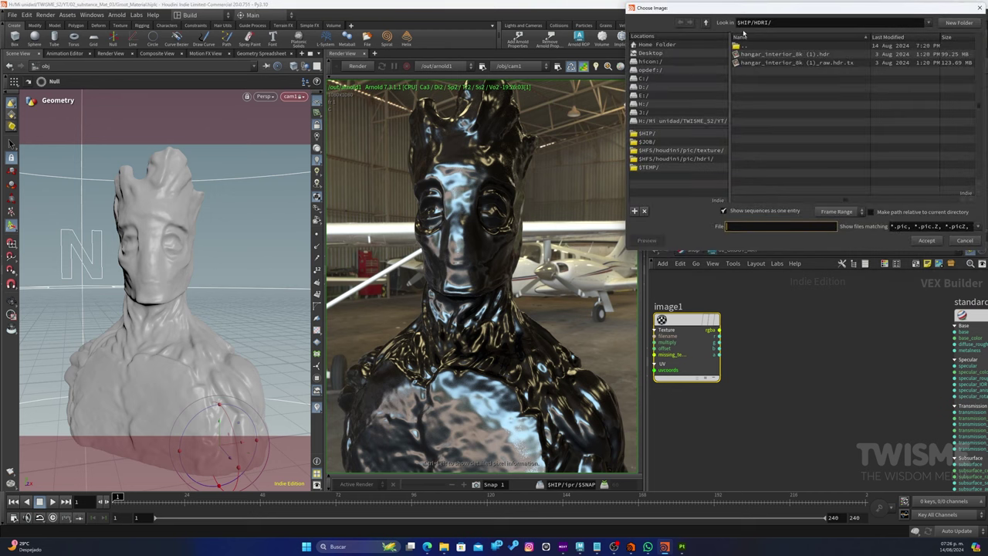
left_click(704, 23)
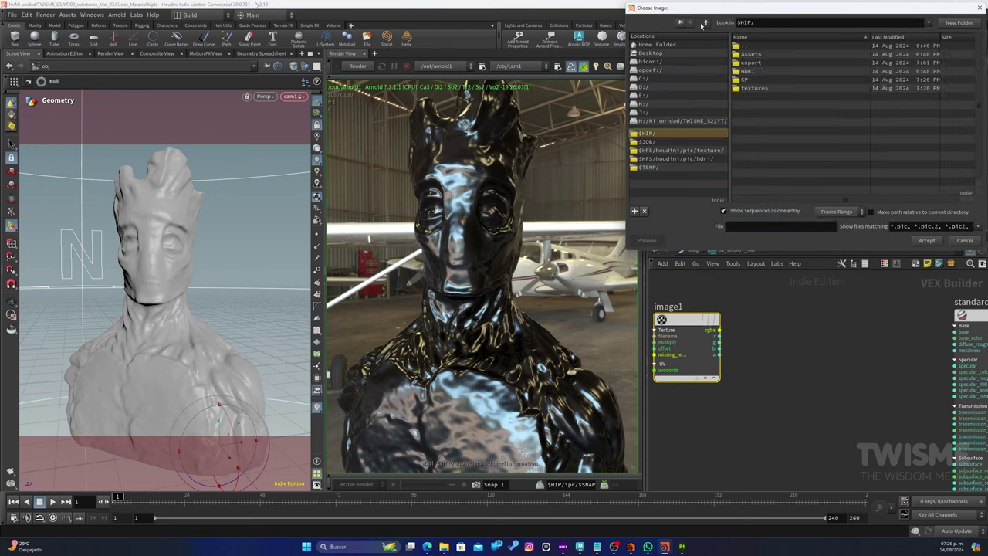
double_click(751, 88)
left_click(751, 55)
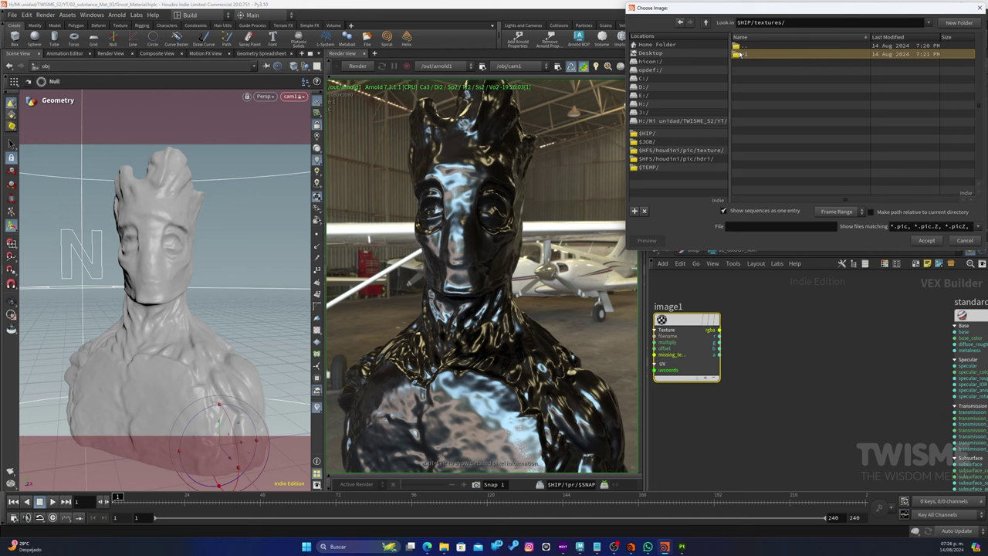
double_click(739, 56)
left_click(749, 54)
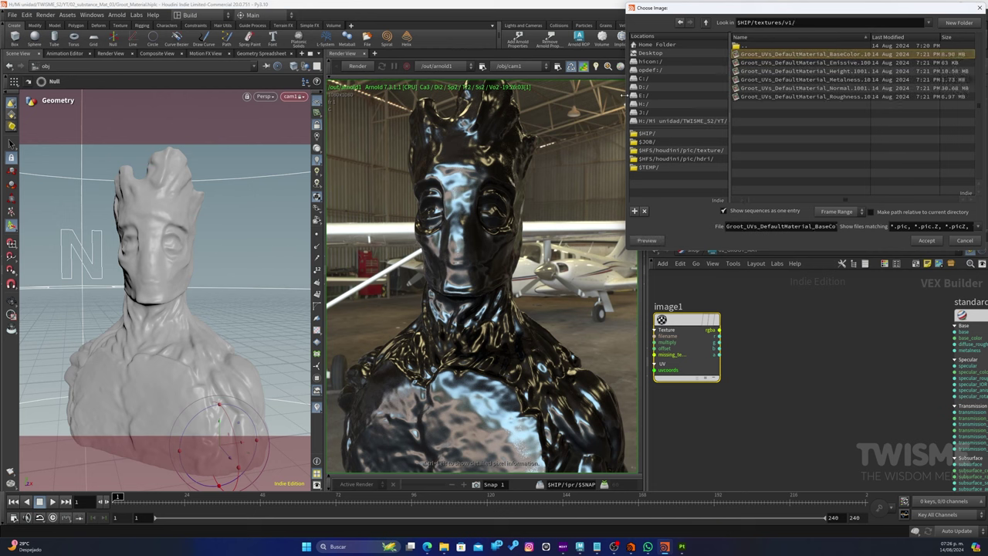
left_click_drag(625, 95, 552, 95)
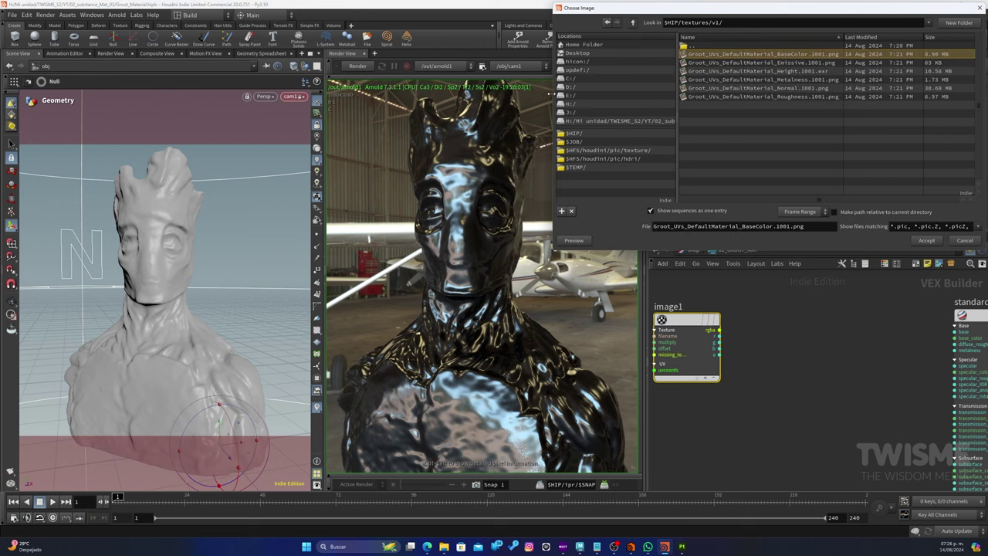
left_click(926, 241)
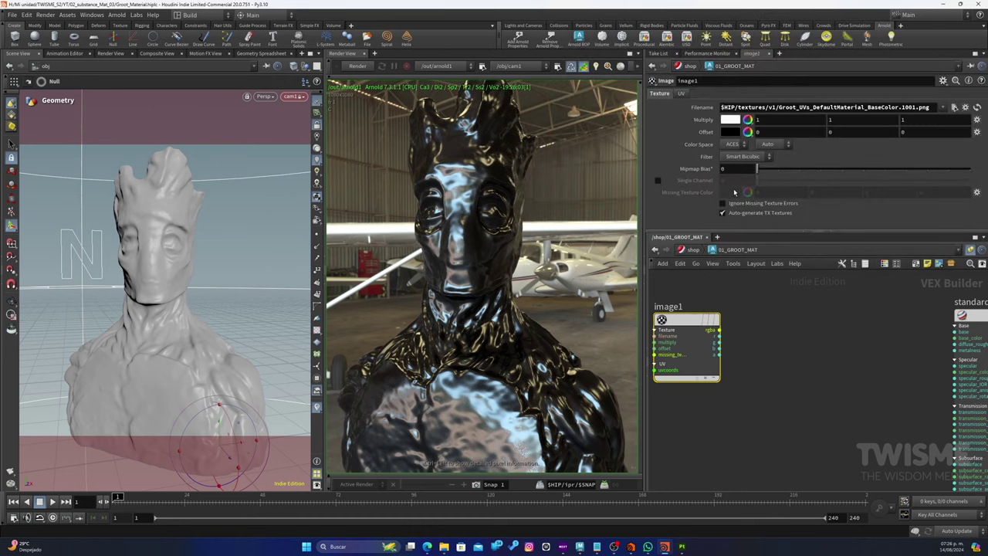
Set image1's colour space to Utility / sRGB - Texture.
left_click(736, 146)
left_click(733, 160)
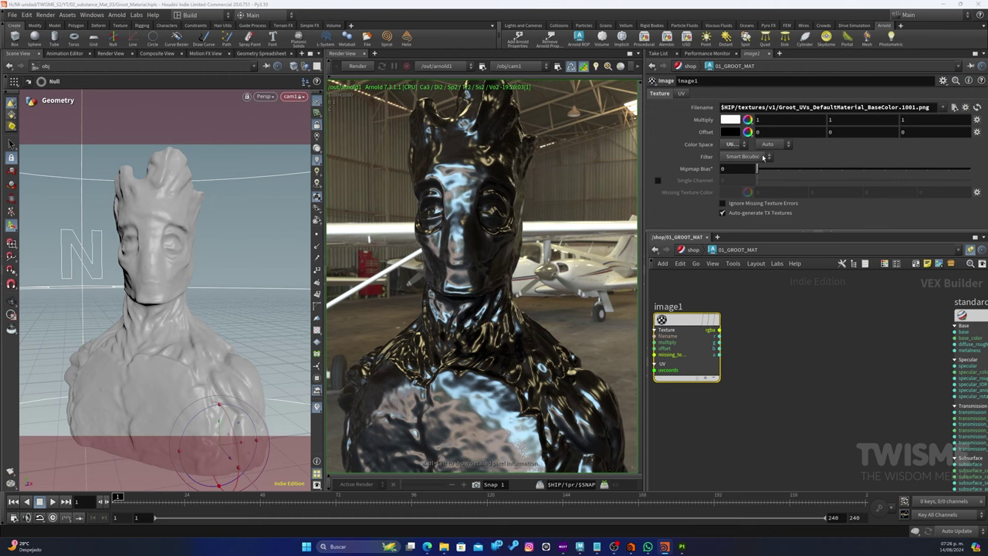
left_click(767, 145)
left_click(770, 240)
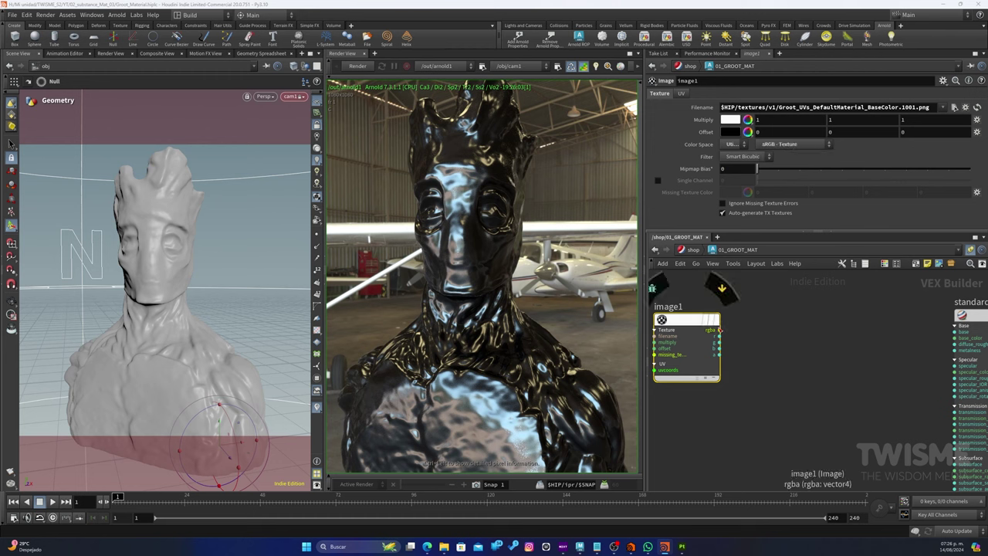
Wire image1's rgba into base_color, then start and stop a preview render.
left_click_drag(719, 330, 947, 341)
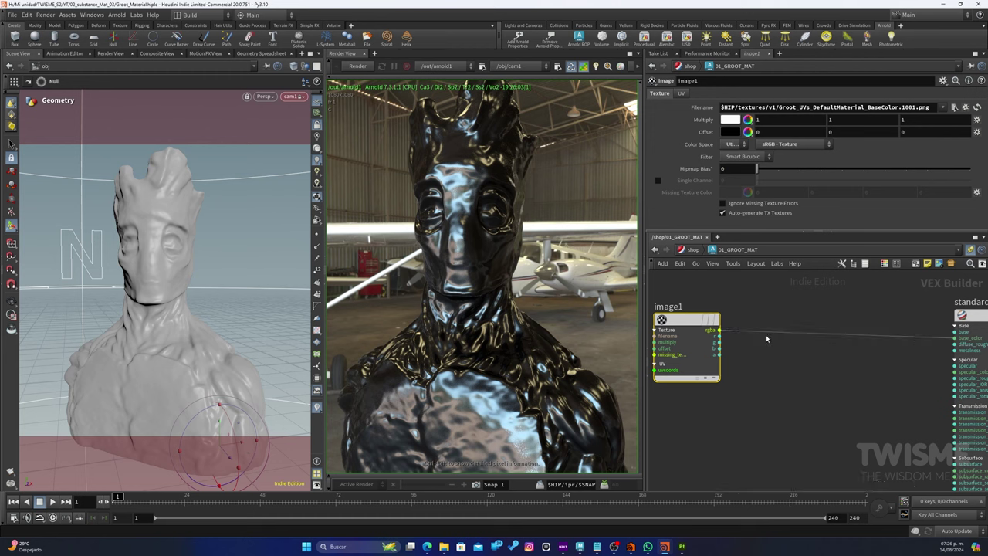
left_click_drag(698, 320, 726, 315)
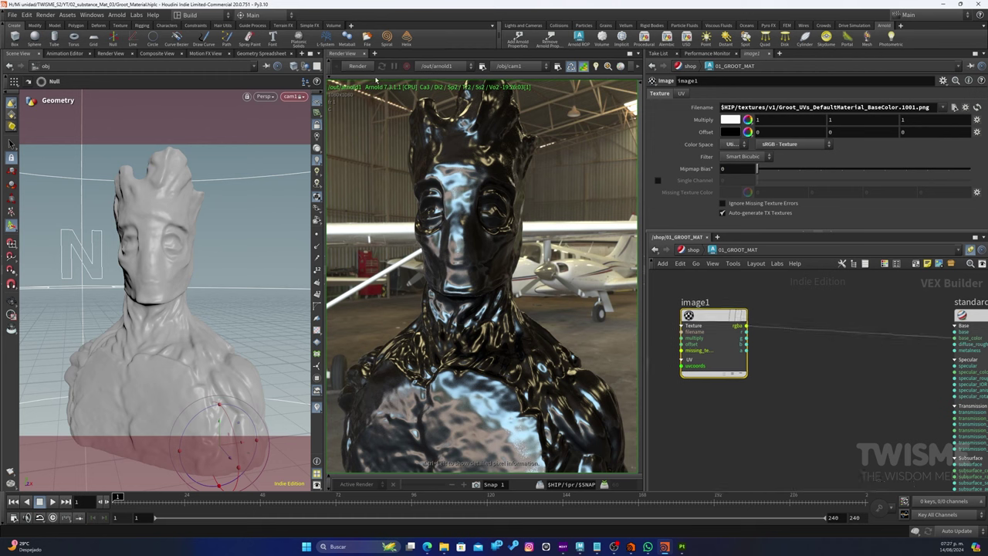
left_click(357, 66)
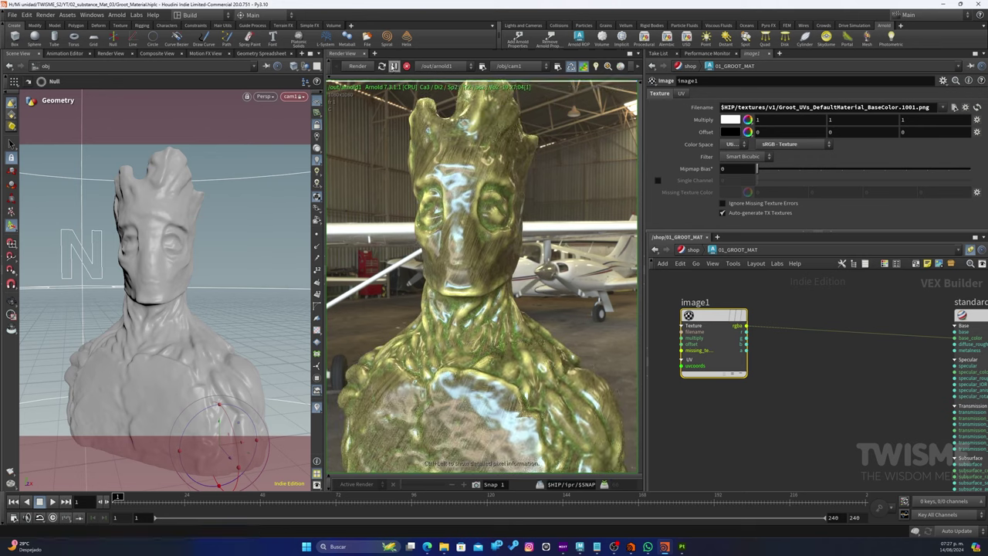
left_click(406, 66)
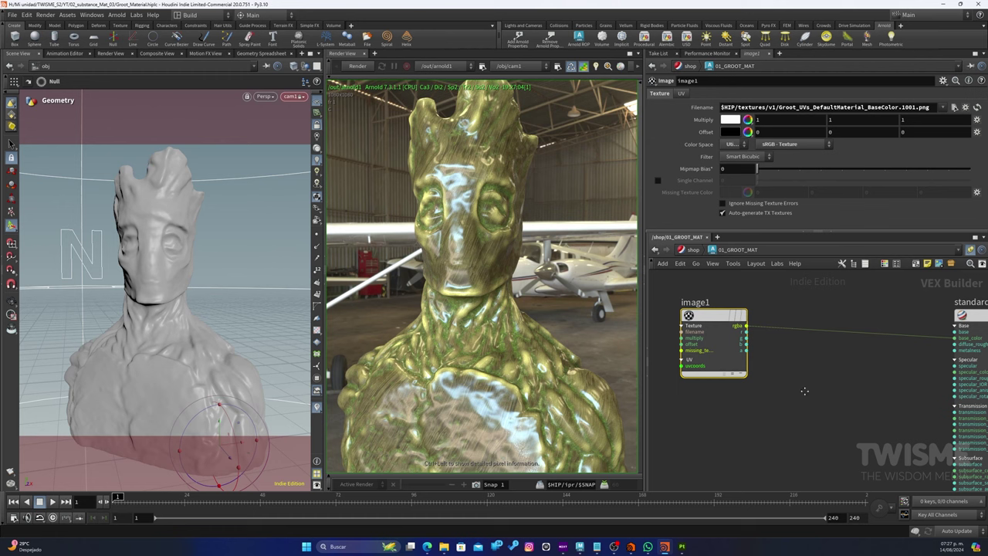
scroll(804, 391, "down", 3)
scroll(734, 309, "up", 3)
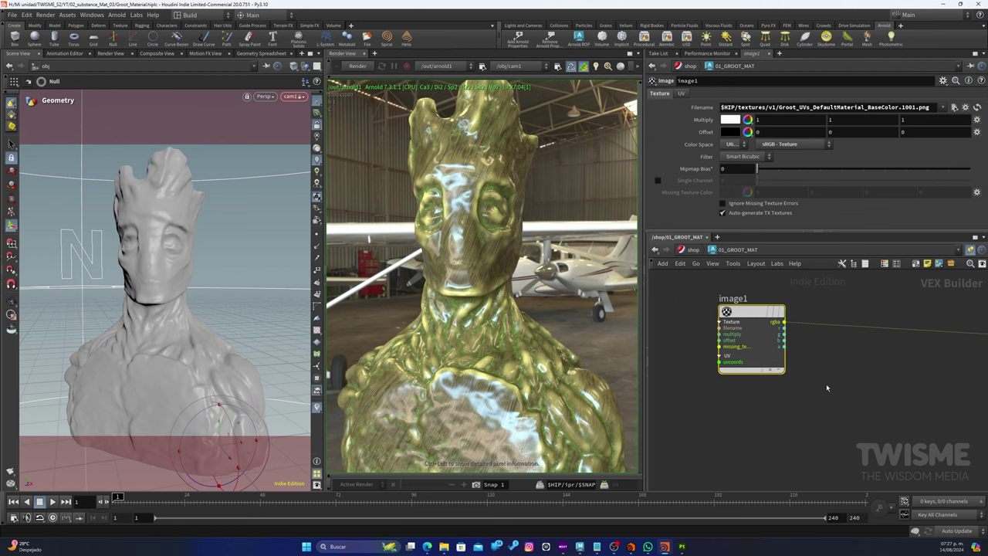
Rename image1 to BASE_COLOR and add a new image node named METALNESS below it.
double_click(734, 298)
type("BASE_CO")
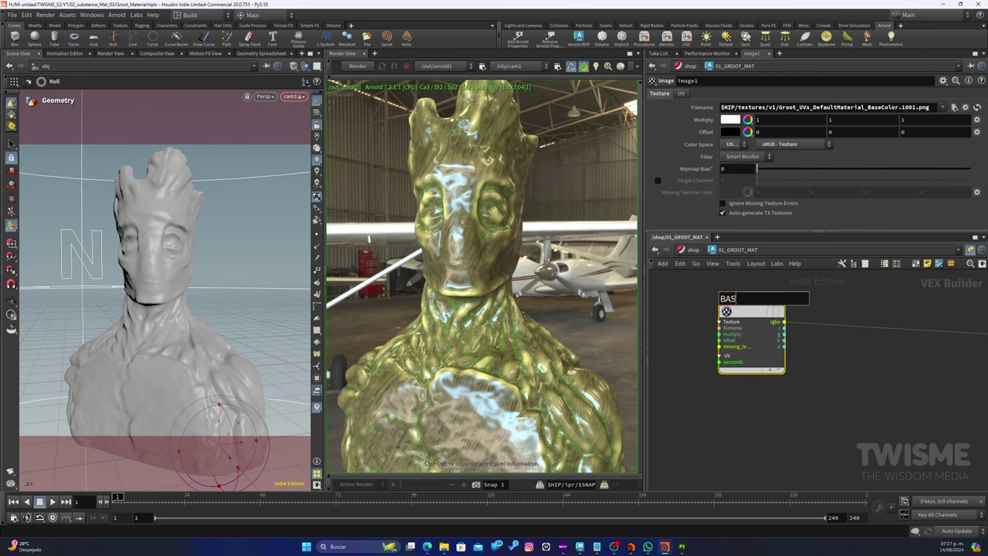
type("LOR")
key("Return")
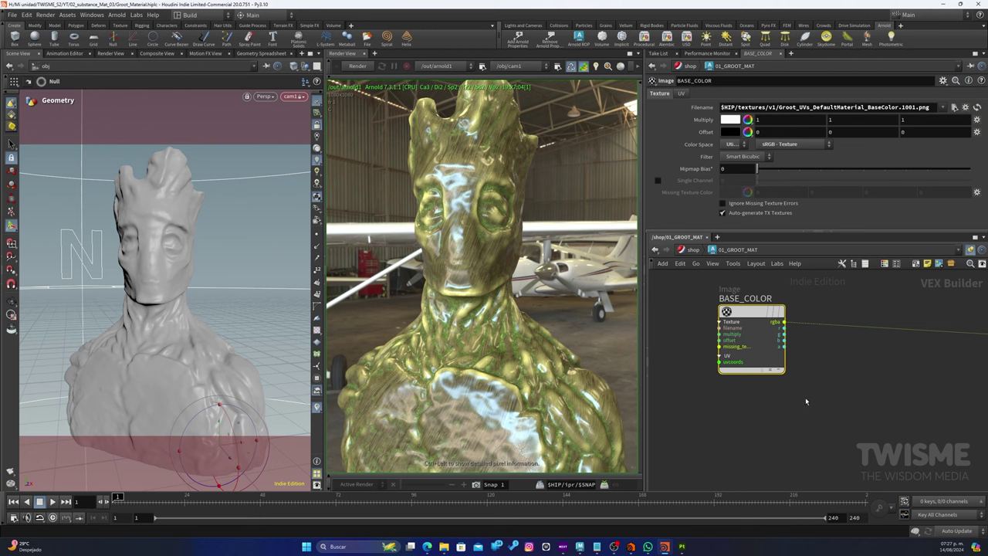
key("Tab")
type("IMA")
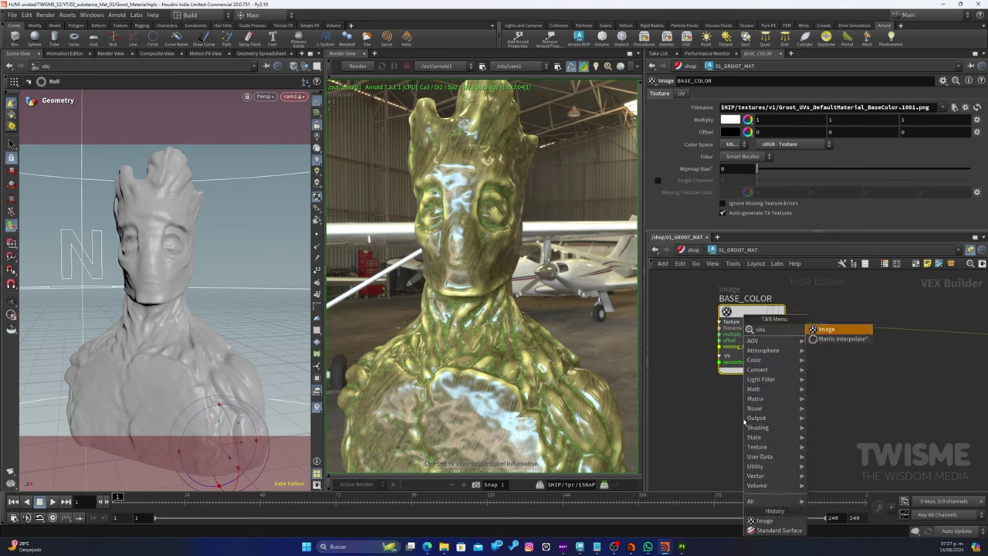
key("Return")
left_click(744, 422)
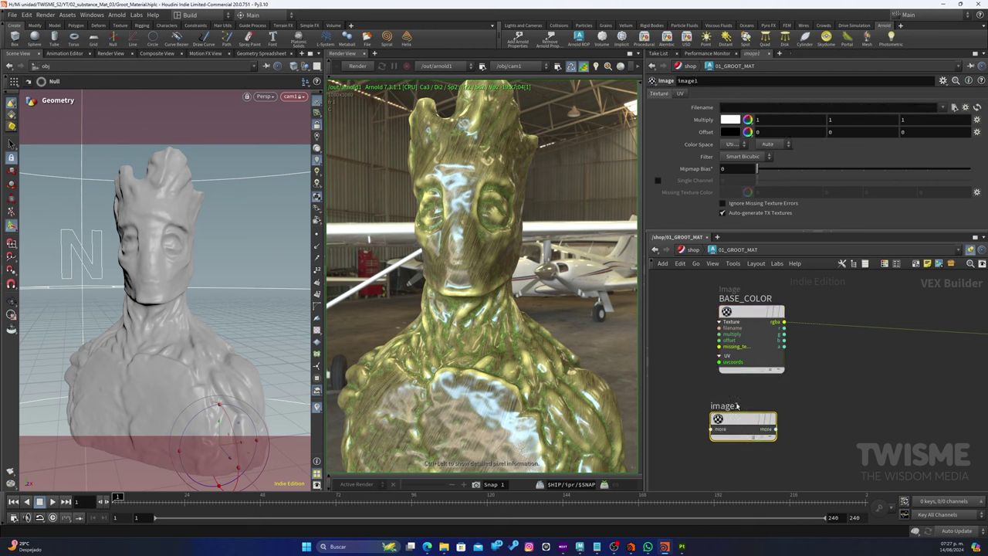
double_click(738, 406)
type("METALNESS")
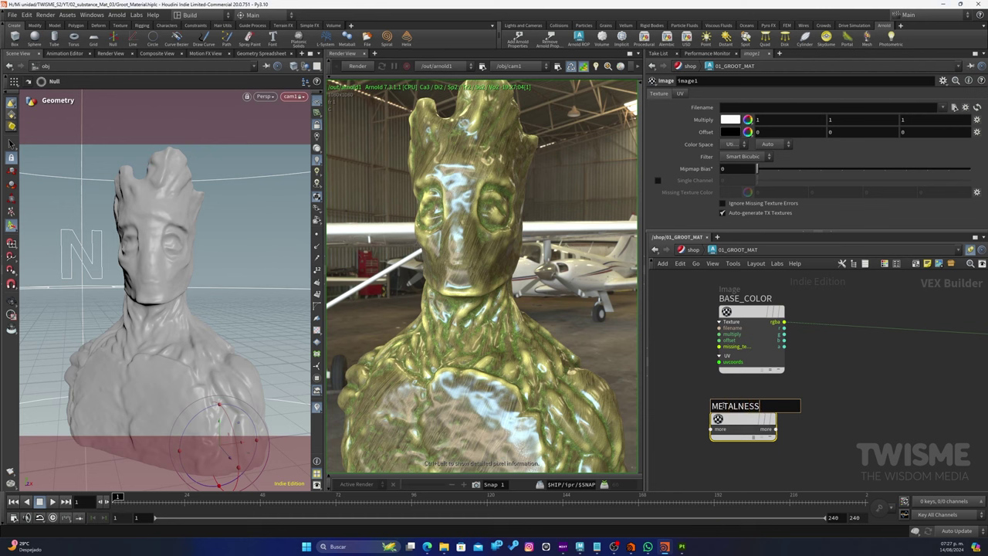
key("Return")
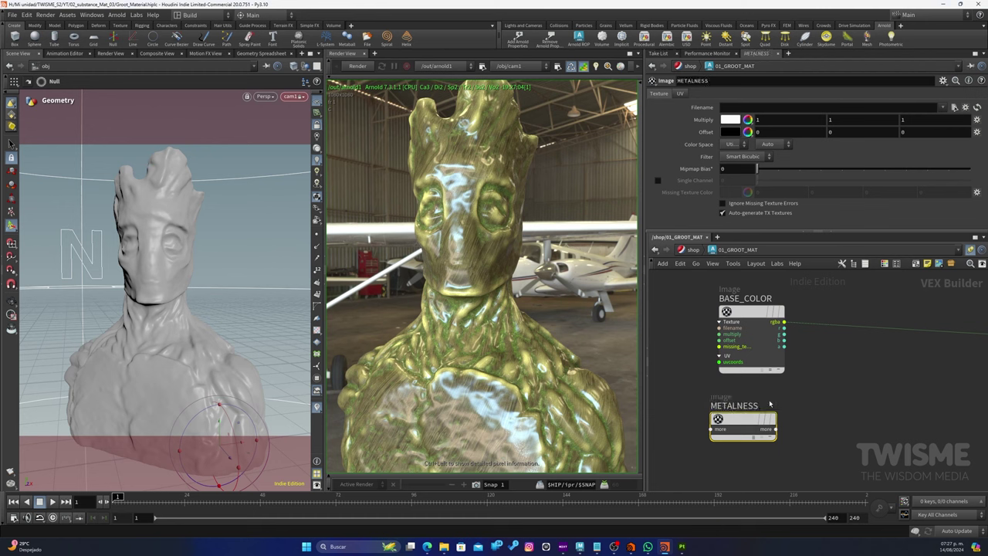
left_click_drag(745, 421, 718, 419)
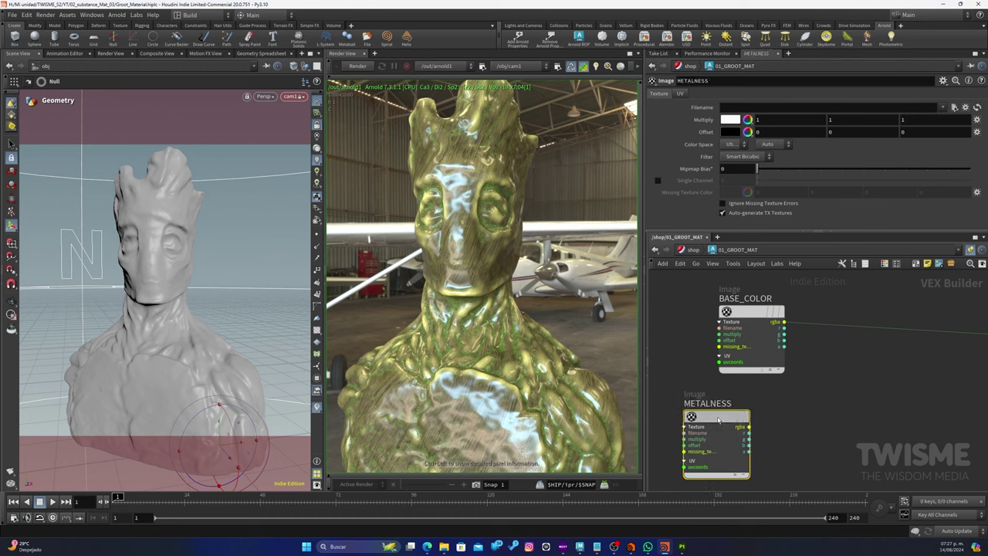
Load Groot_UVs_DefaultMaterial_Metalness.1001.png into METALNESS with Utility / Raw colour space.
left_click(954, 108)
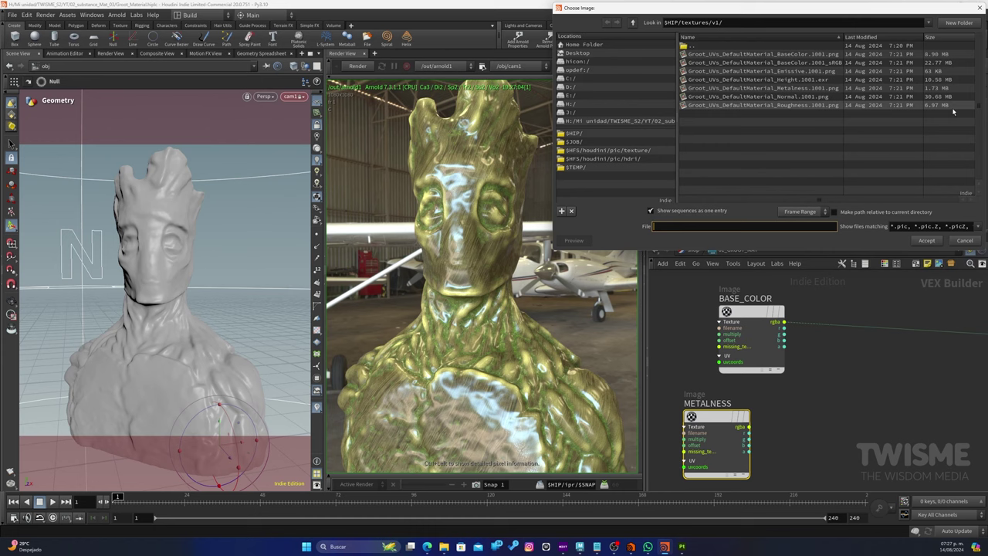
double_click(756, 88)
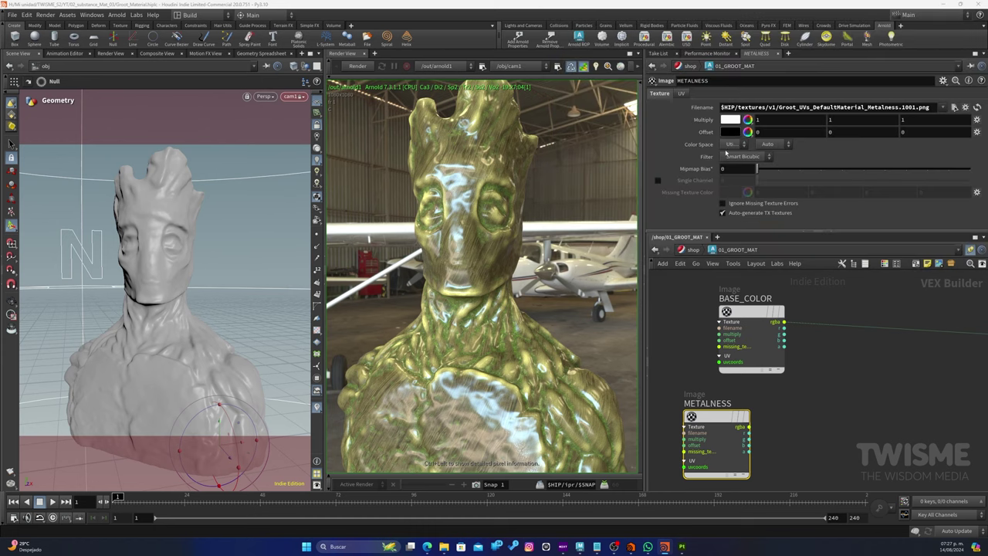
left_click(730, 145)
left_click(730, 154)
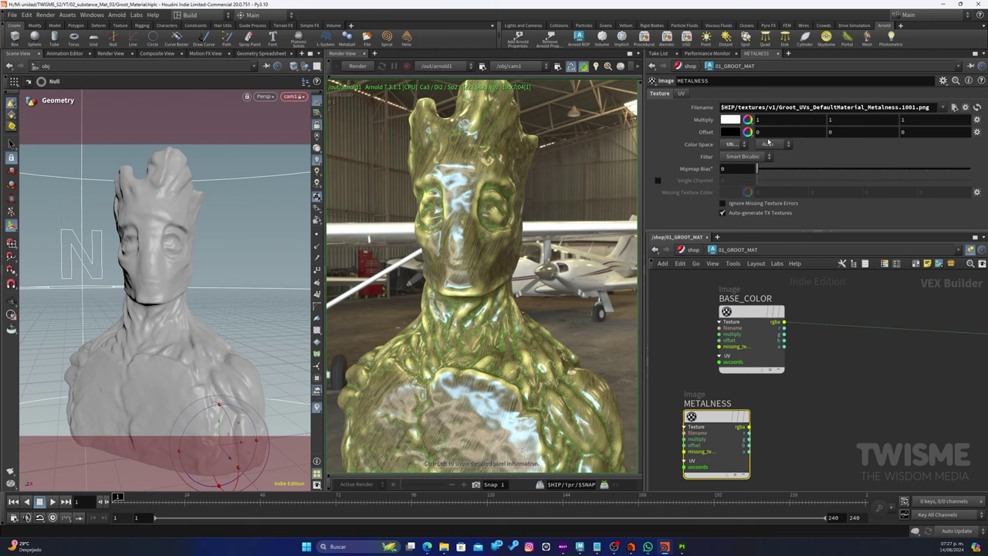
left_click(768, 144)
left_click(770, 252)
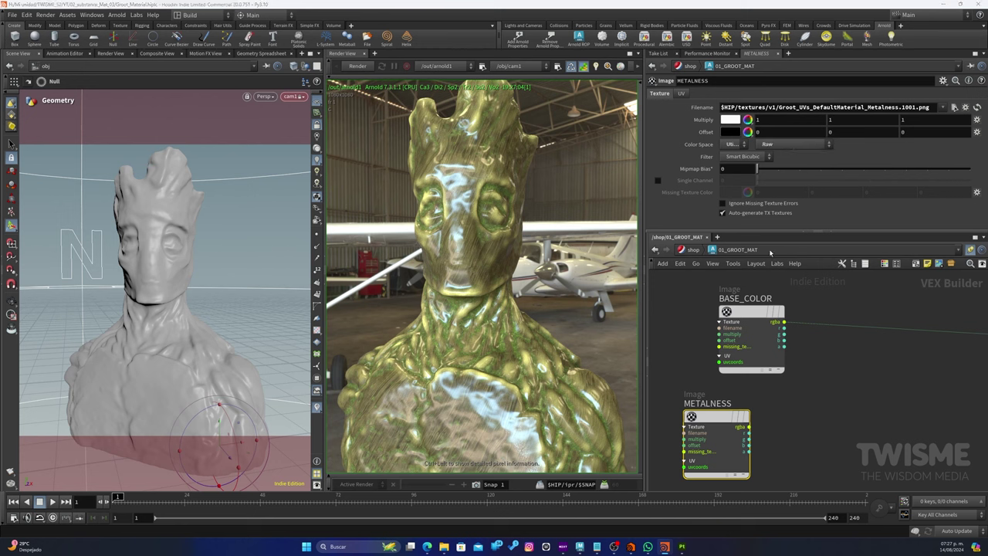
middle_click_drag(816, 420, 776, 377)
mouse_move(745, 390)
left_mouse_down()
mouse_move(712, 389)
mouse_move(745, 379)
left_mouse_up()
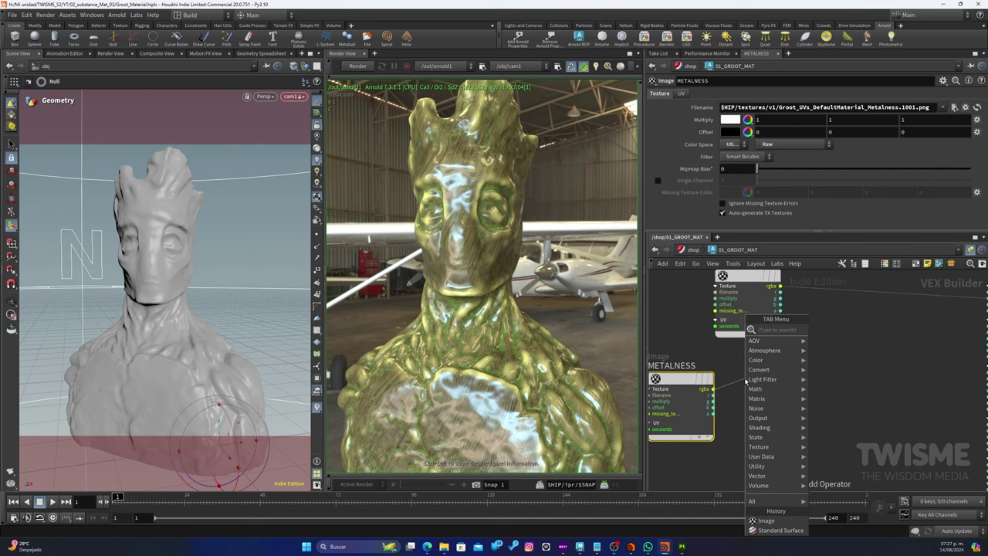
Add a Color Correct node after METALNESS and wire it into the Standard Surface.
type("col")
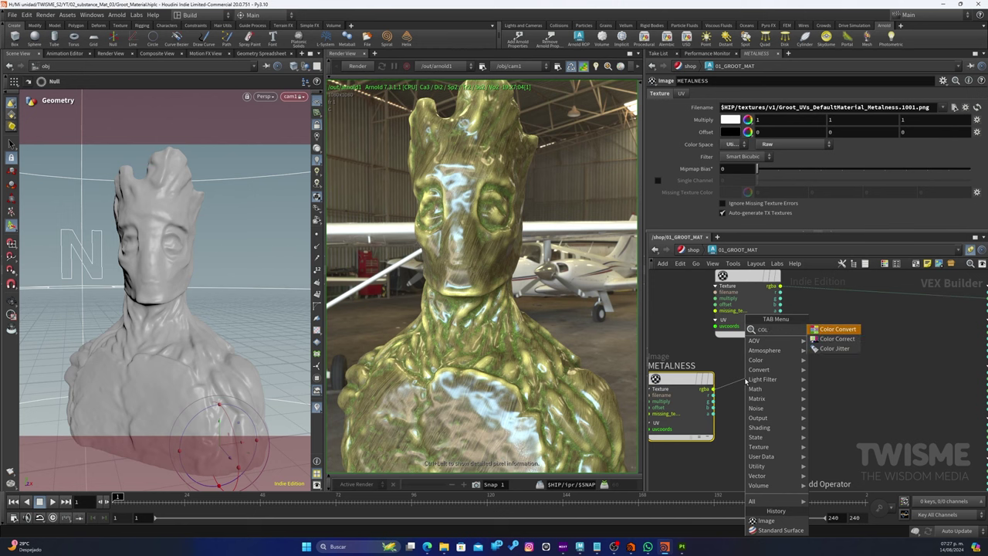
key("Down")
key("Return")
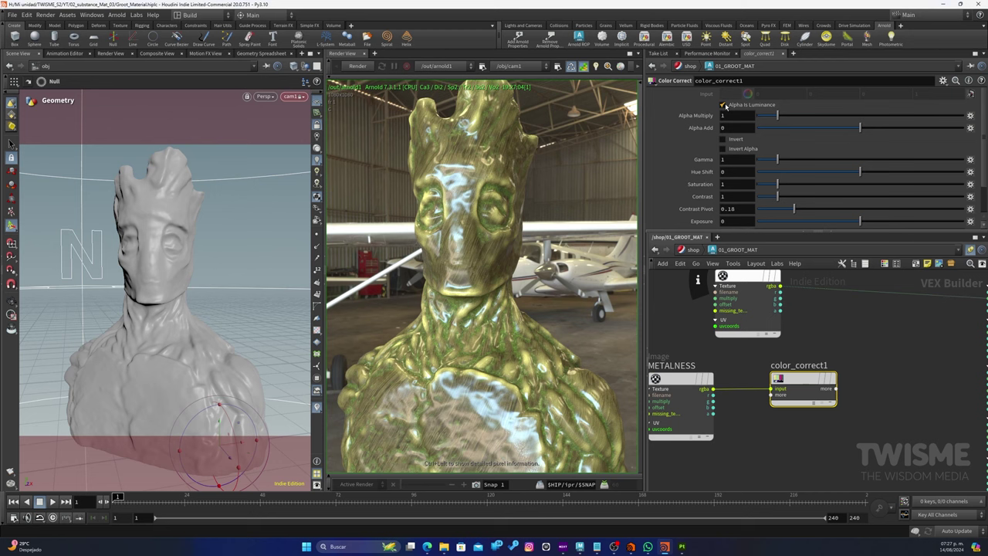
middle_click_drag(819, 407, 754, 411)
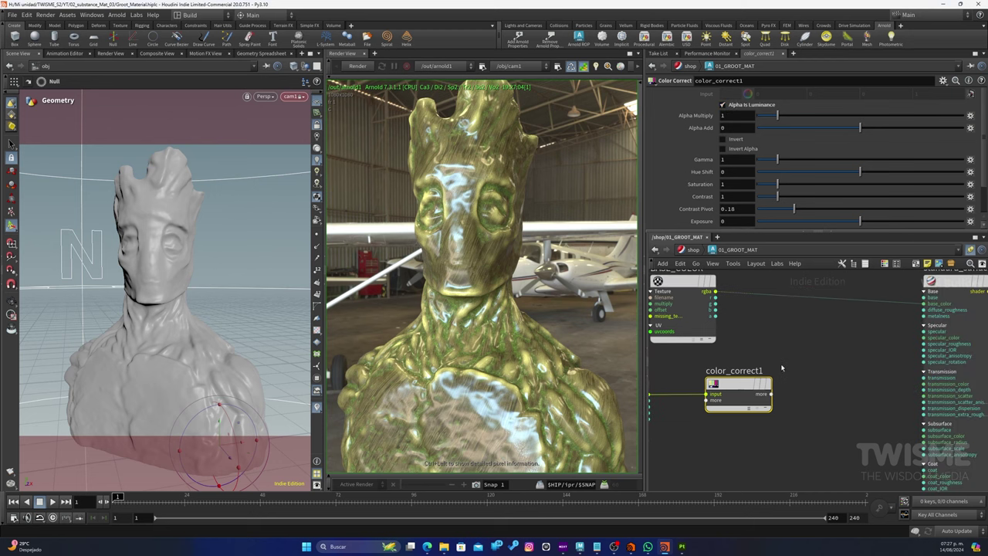
left_click(754, 412)
mouse_move(770, 393)
left_mouse_down()
mouse_move(861, 358)
mouse_move(915, 316)
left_mouse_up()
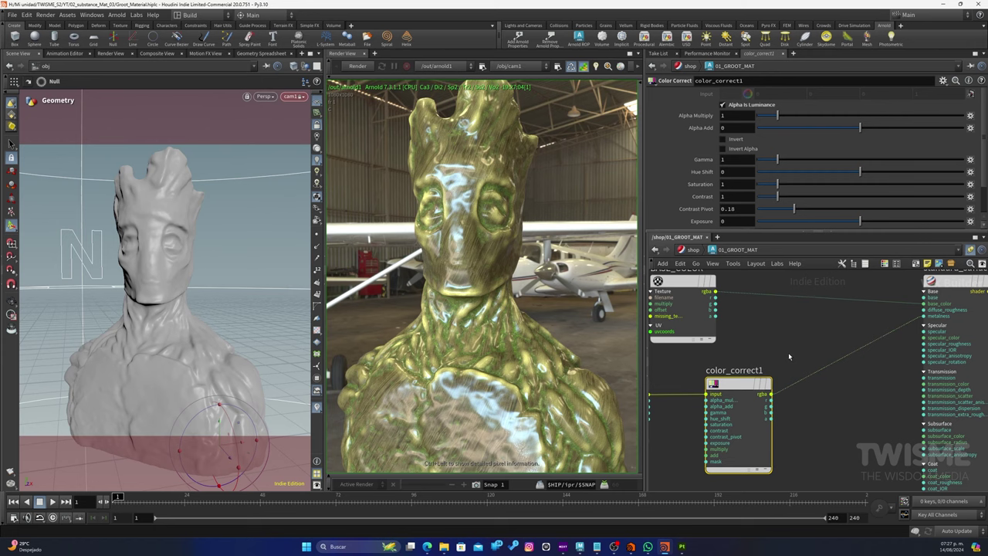
Render to check the metalness result, then switch on Invert in color_correct1.
middle_click_drag(789, 357, 861, 303)
middle_click_drag(694, 437, 689, 413)
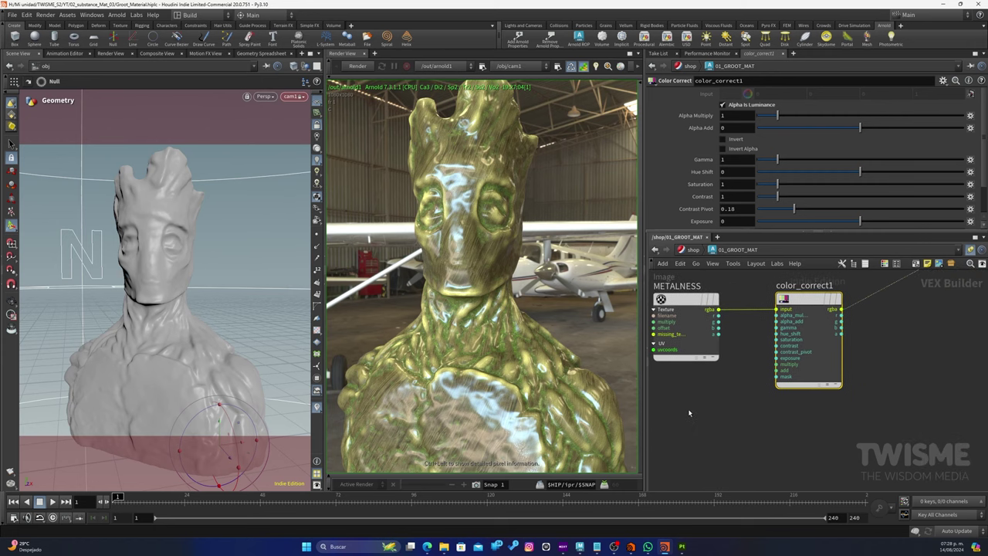
left_click(370, 70)
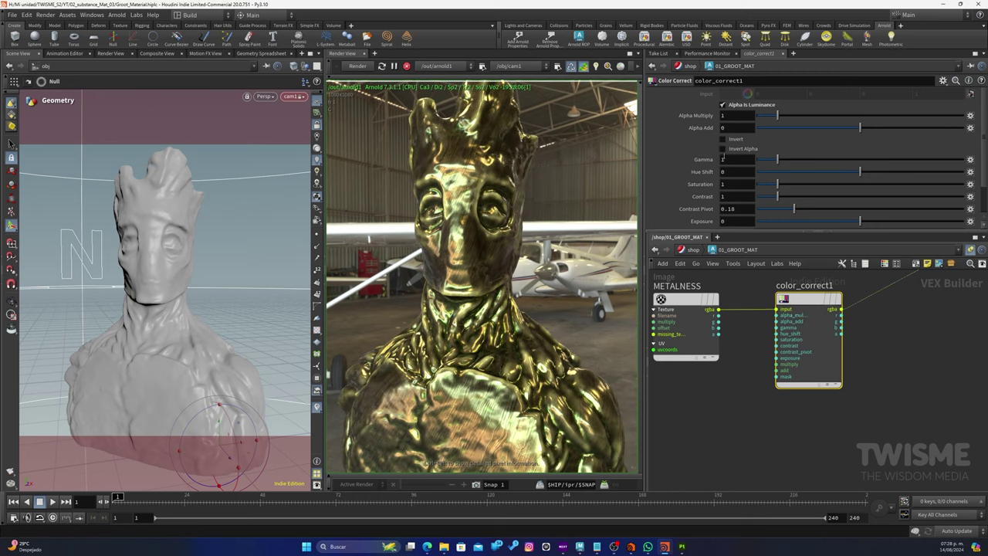
left_click(723, 139)
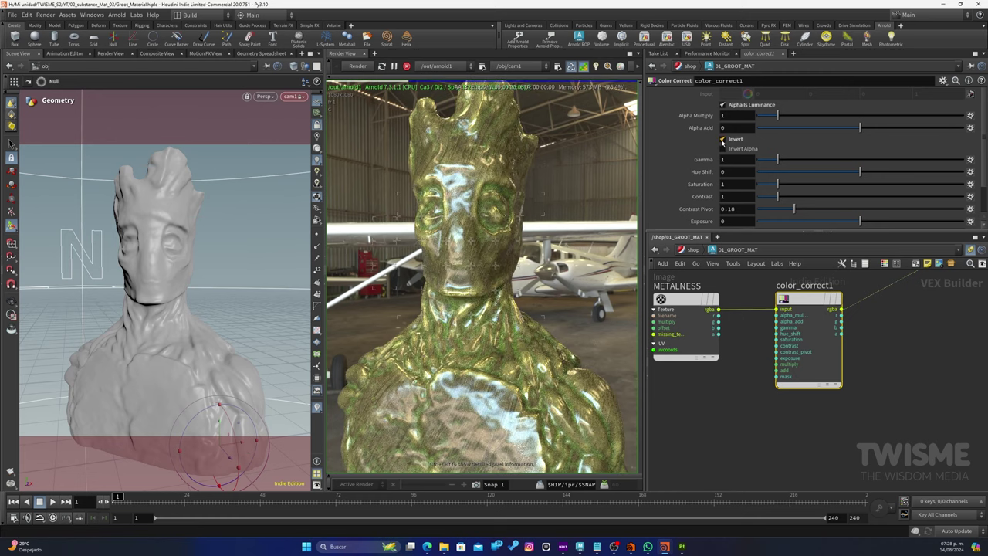
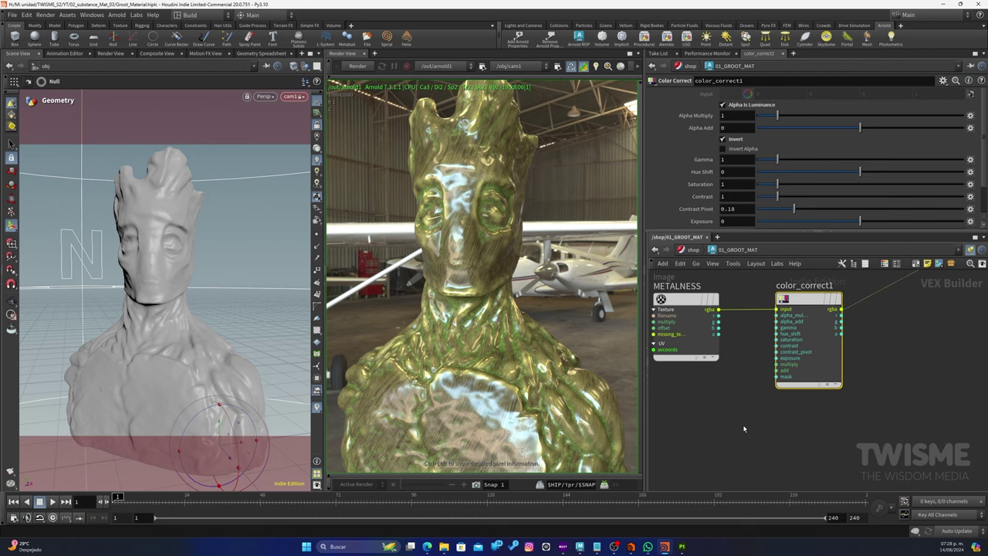
Add an Image node to the material network and name it ROUGHNESS.
middle_click_drag(747, 421, 768, 356)
key("Tab")
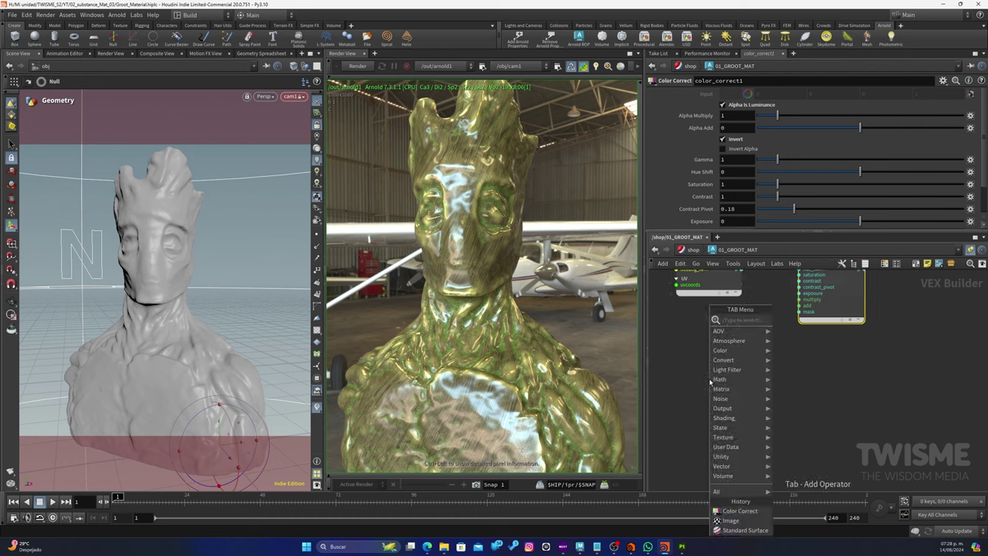
type("image")
key("Return")
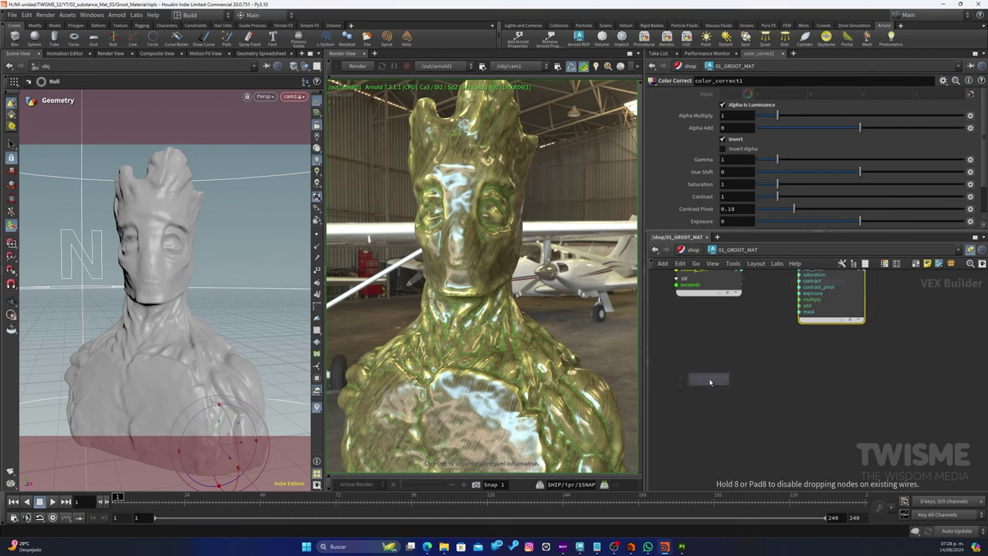
left_click(710, 380)
double_click(691, 366)
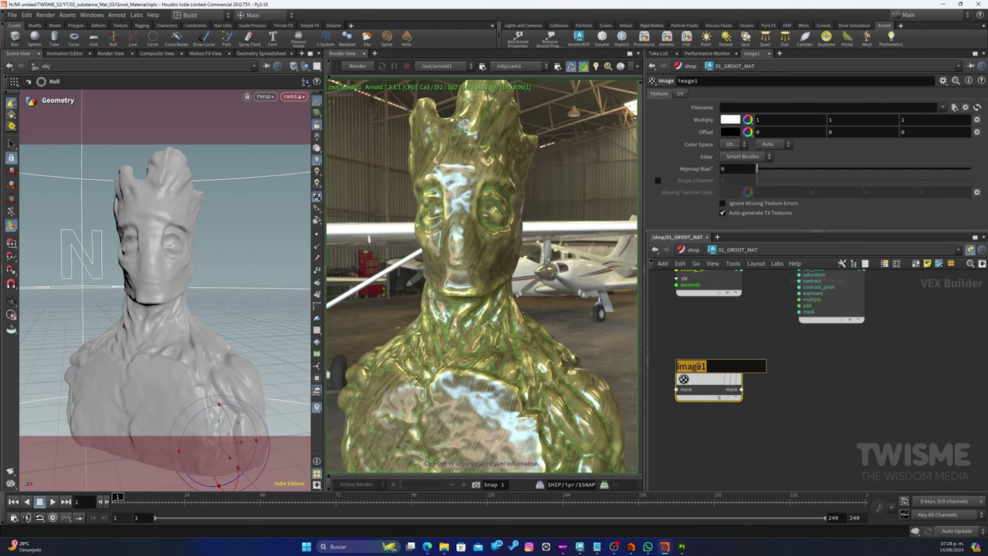
type("ROUGHNESS")
key("Return")
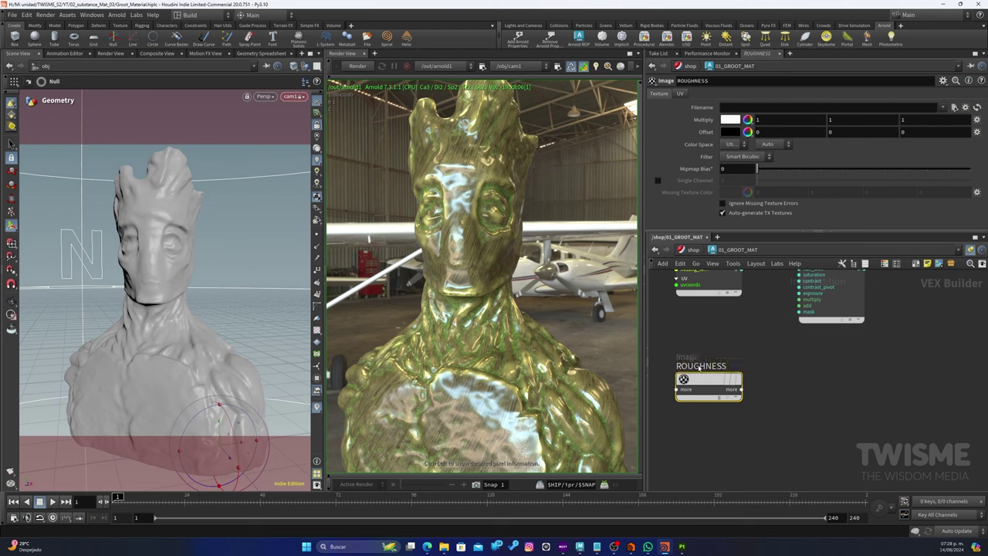
left_click(720, 397)
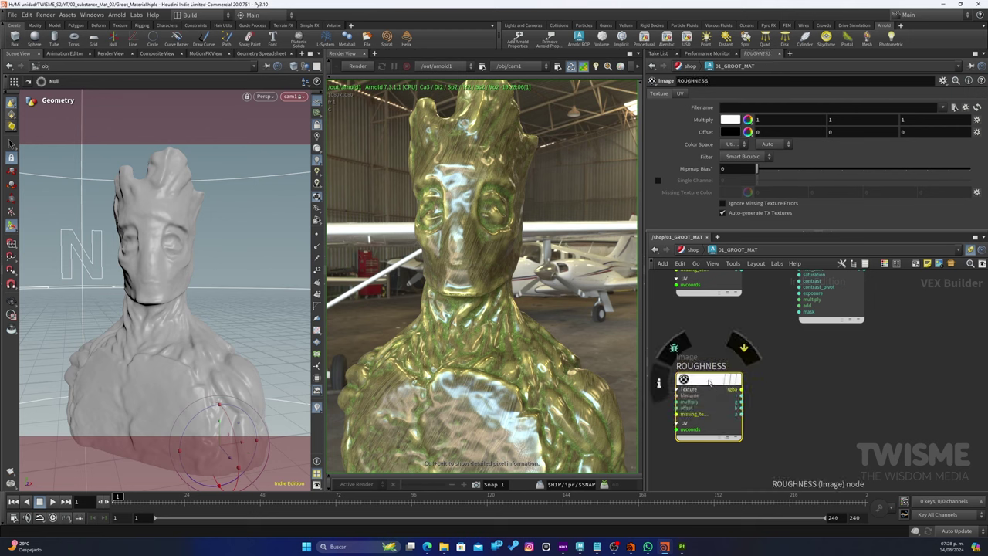
Load Groot_UVs_DefaultMaterial_Roughness.1001.png into ROUGHNESS and set its colour space to Raw.
left_click(955, 107)
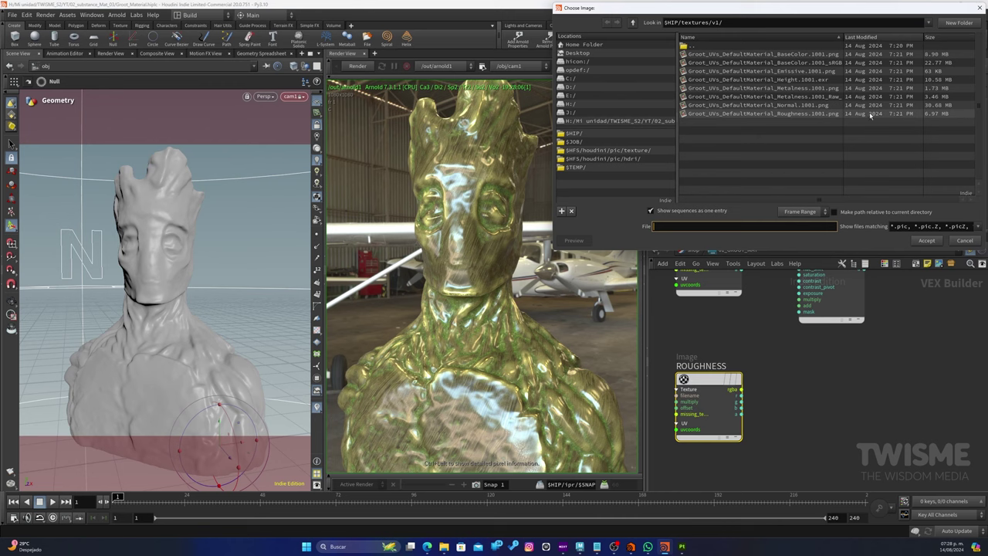
left_click(747, 114)
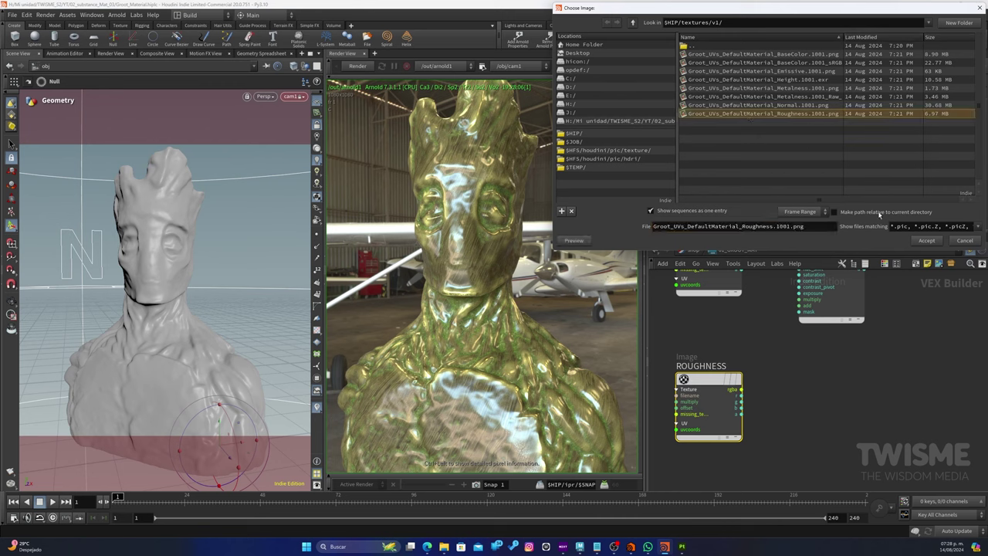
left_click(927, 241)
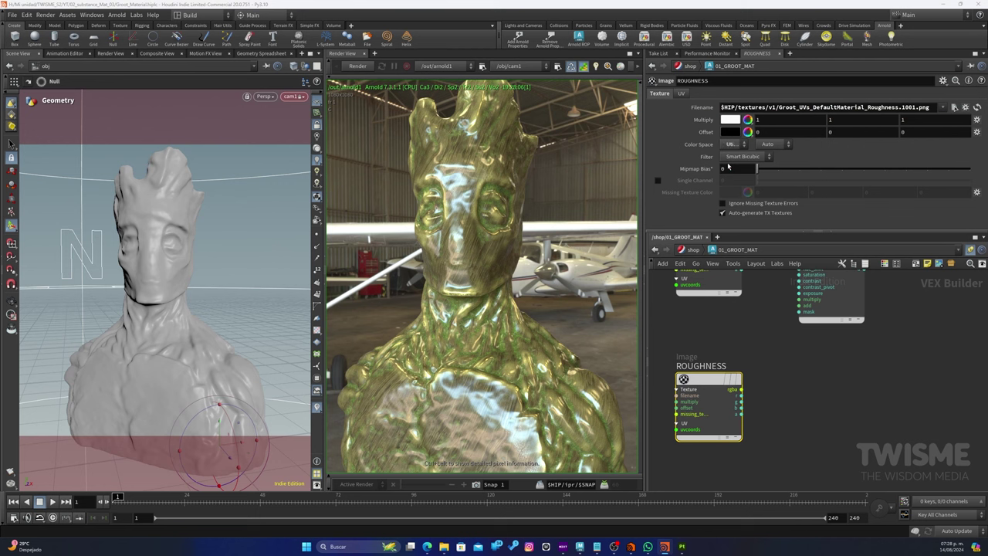
left_click(773, 145)
left_click(759, 253)
left_click_drag(741, 389, 791, 380)
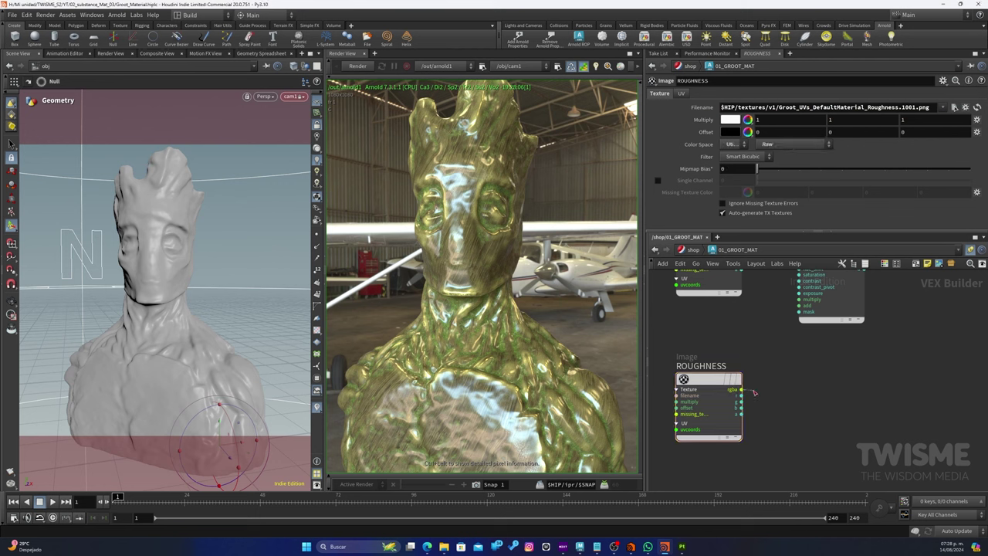
Add a color_correct2 node after ROUGHNESS with Alpha Is Luminance turned on.
type("COLOR")
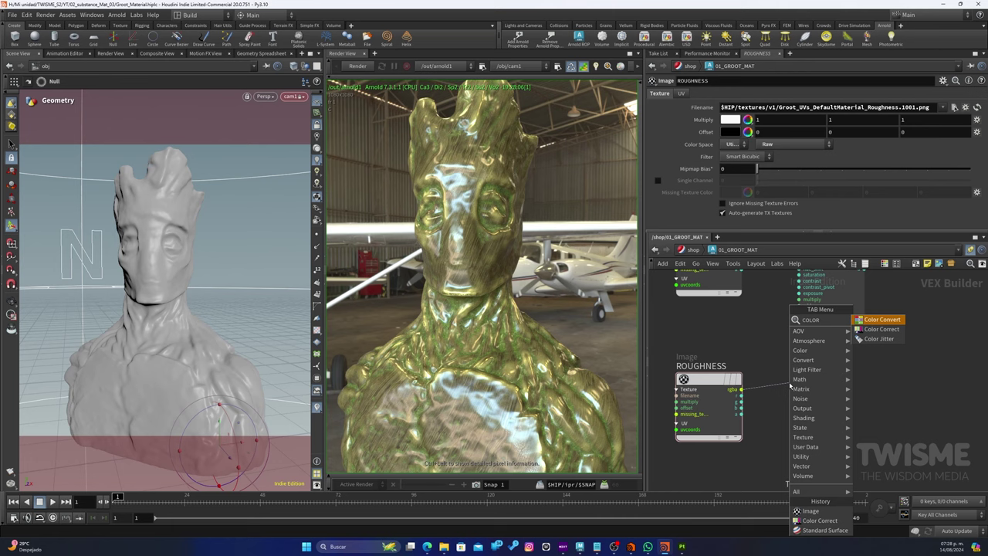
left_click(881, 329)
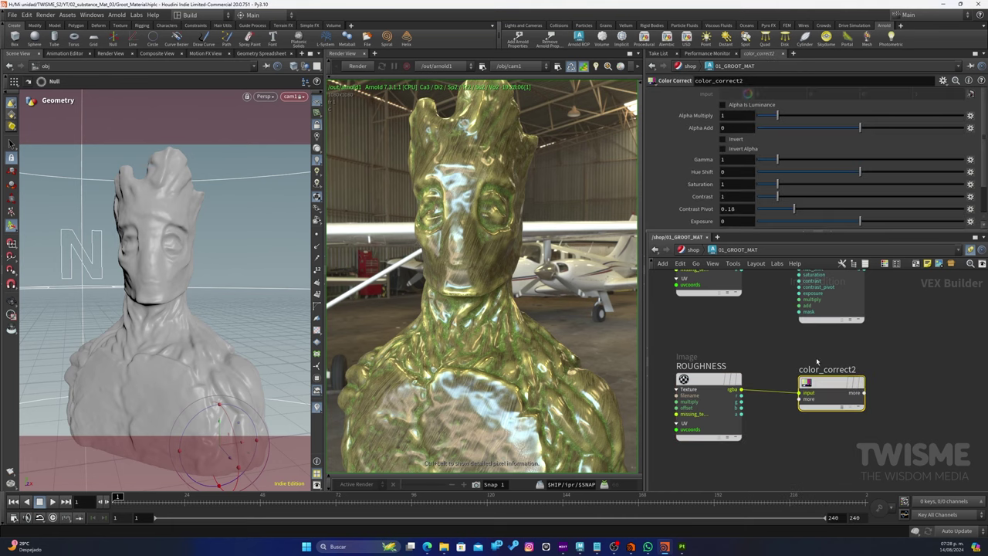
left_click(723, 105)
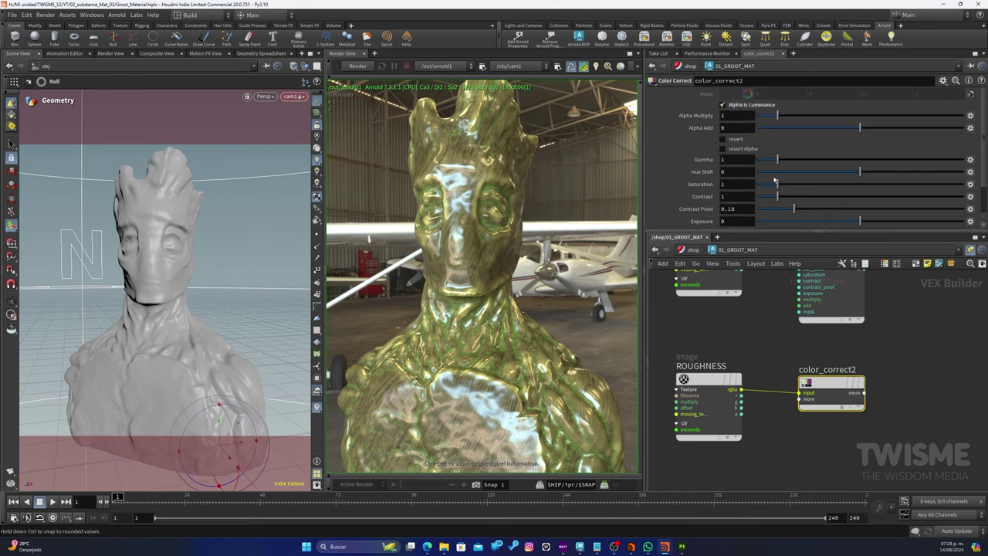
Connect color_correct2's output to the material's specular_roughness input.
middle_click_drag(902, 369, 780, 399)
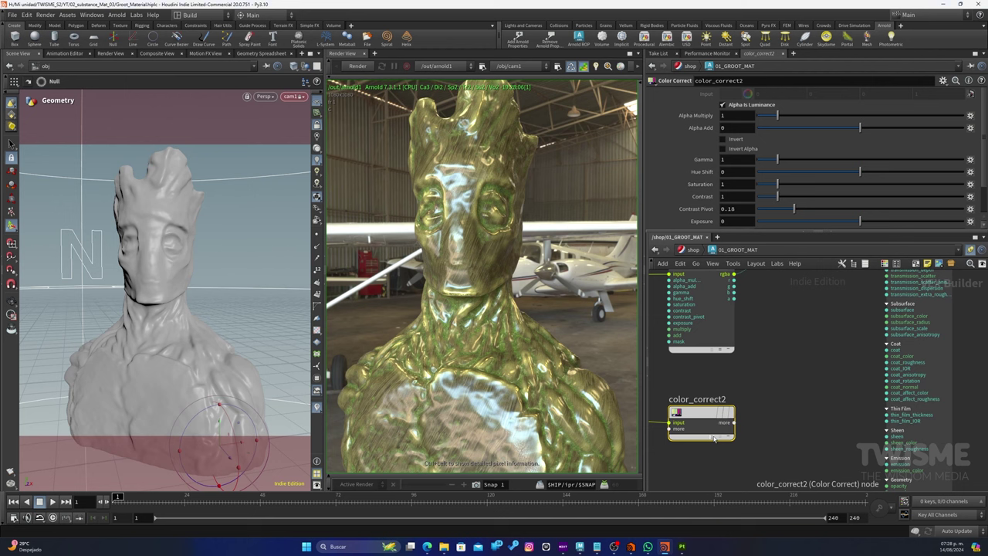
left_click(731, 425)
left_click_drag(736, 423, 757, 388)
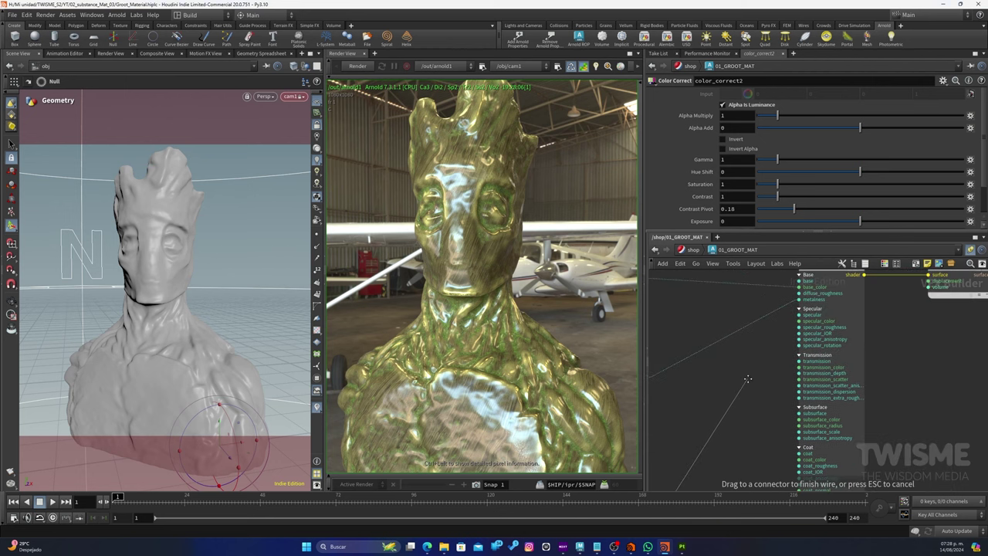
scroll(773, 328, "up", 3)
left_click(817, 325)
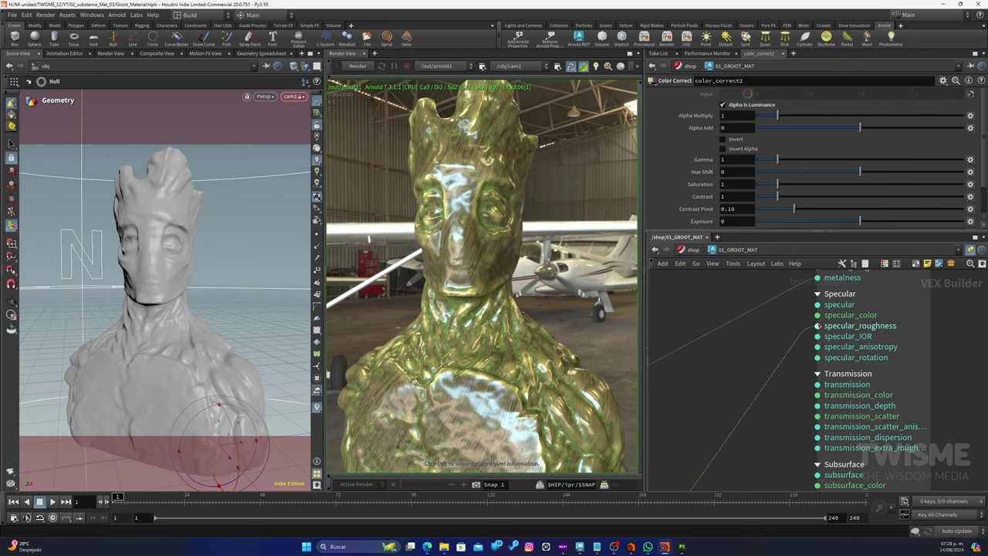
scroll(782, 330, "down", 5)
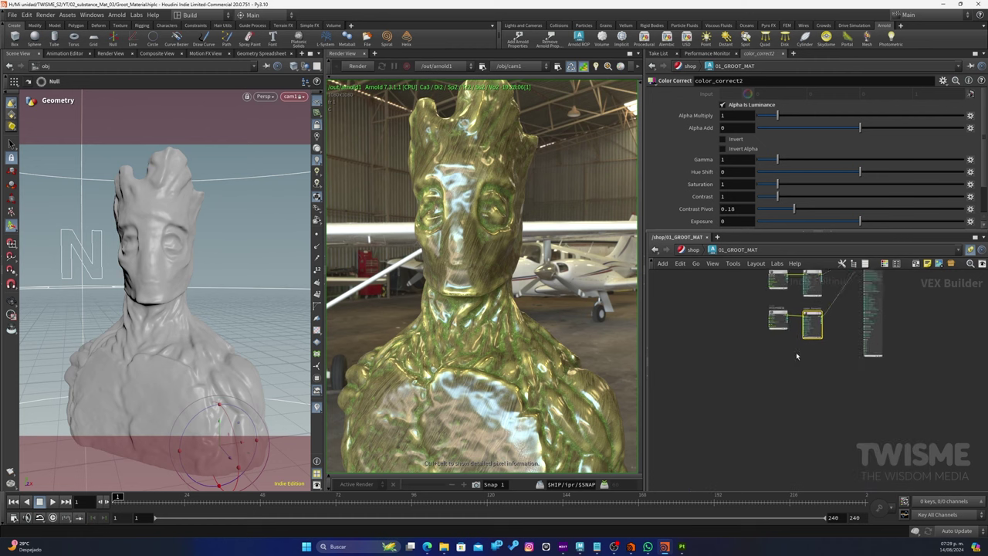
key("h")
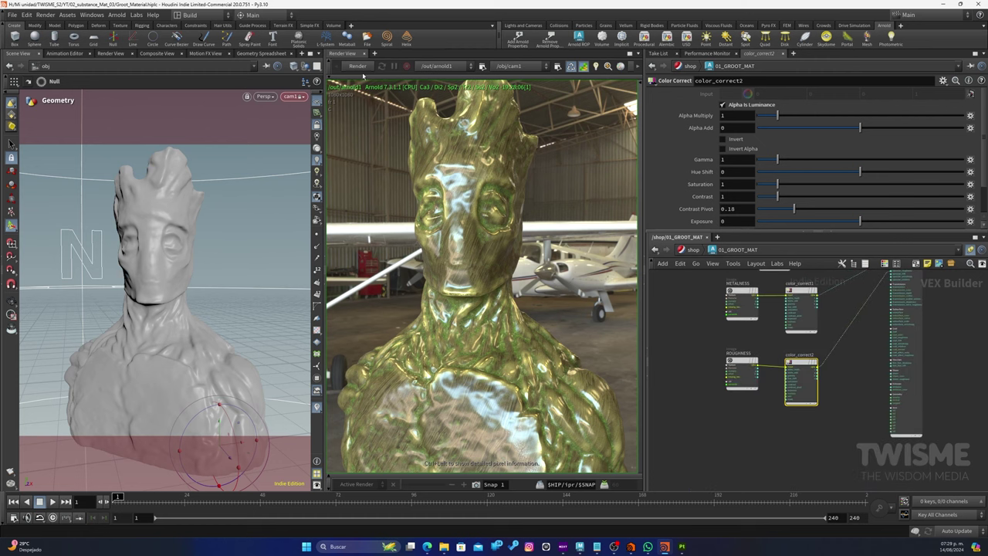
Restart the Arnold render and test Invert on the roughness, leaving it off.
left_click(360, 68)
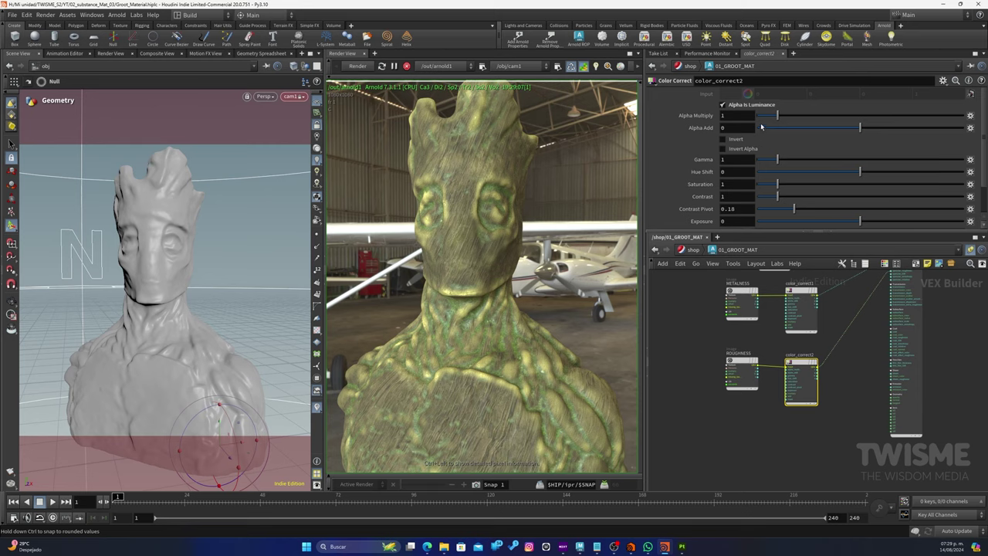
left_click(725, 140)
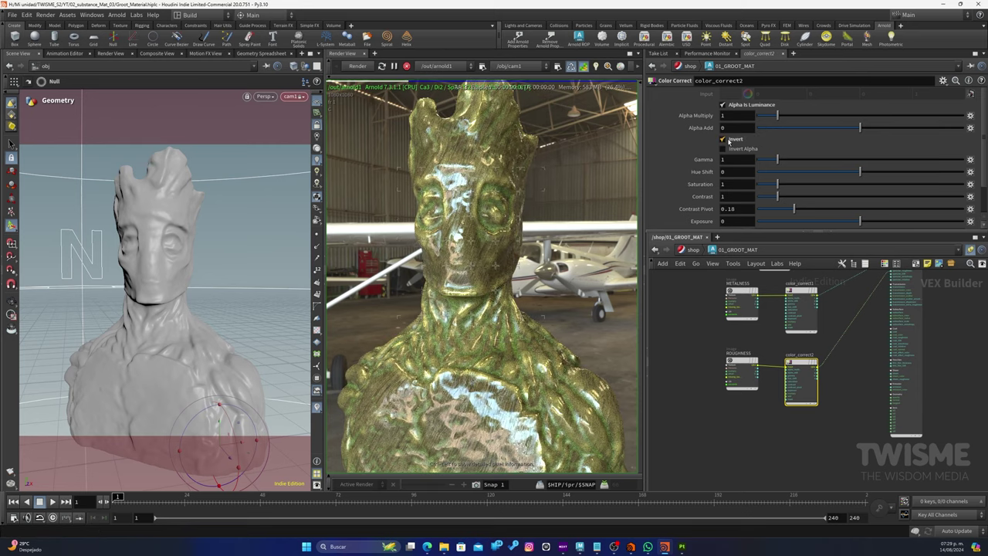
left_click(724, 139)
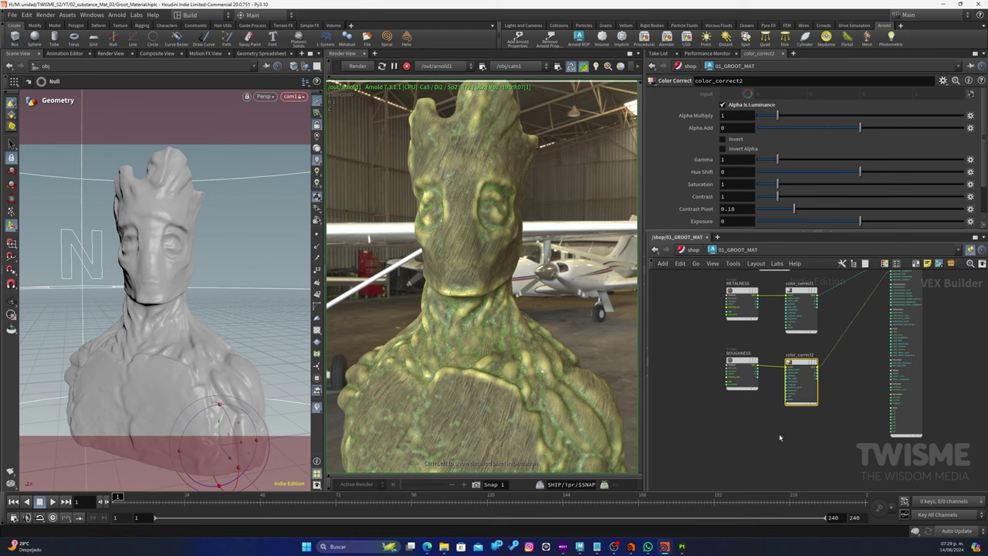
Add a new Image node below ROUGHNESS and name it NORMAL.
middle_click_drag(779, 438, 744, 392)
key("Tab")
type("ima")
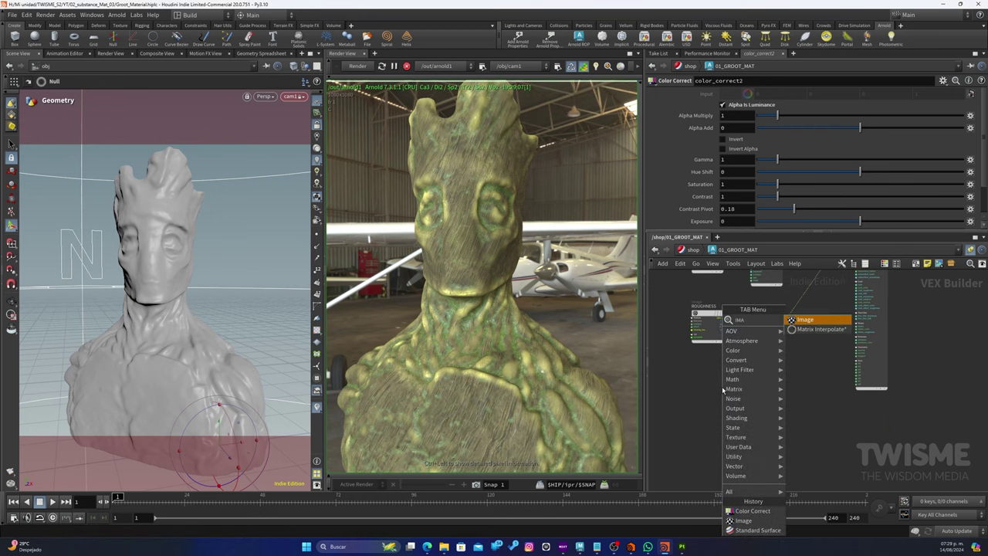
key("Return")
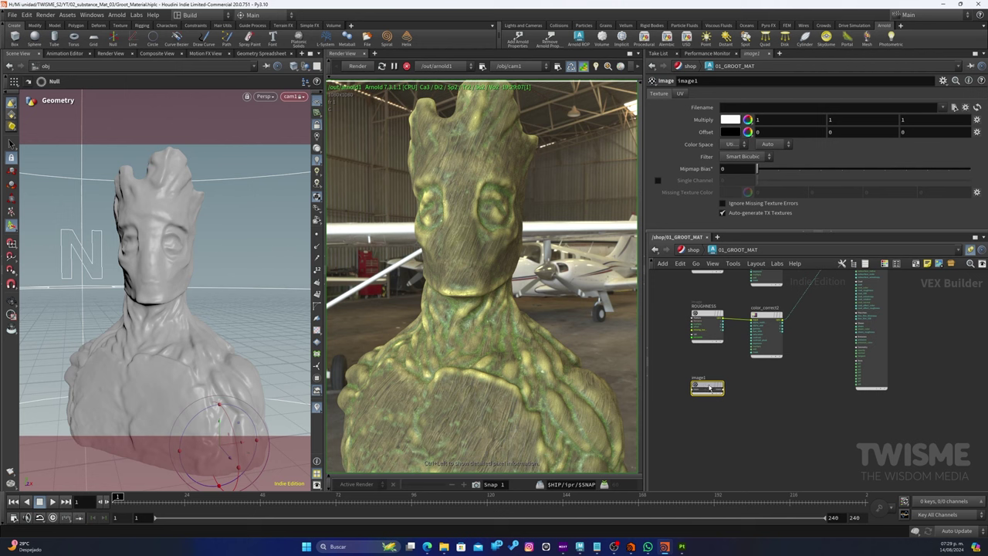
left_click(707, 387)
scroll(708, 387, "up", 2)
double_click(694, 375)
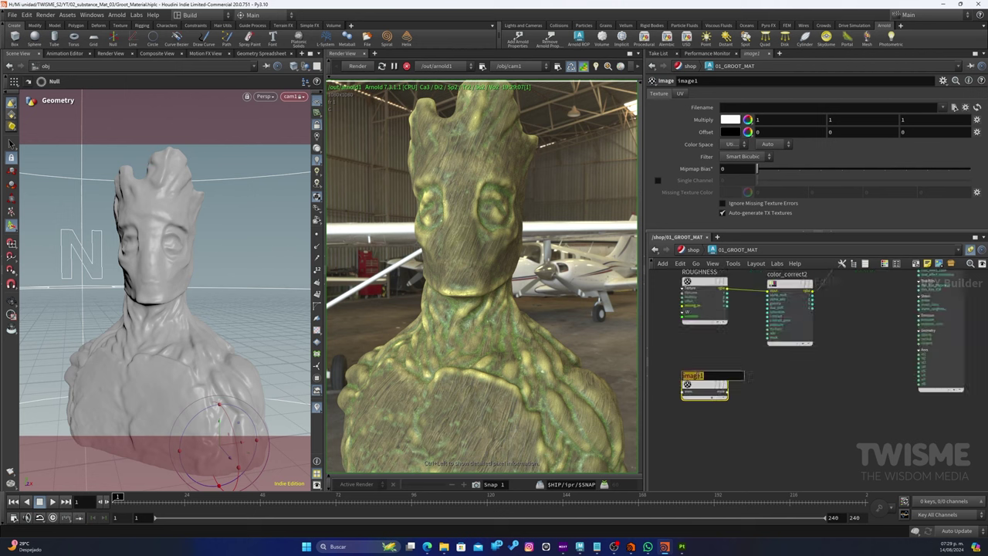
type("NORMAL")
key("Return")
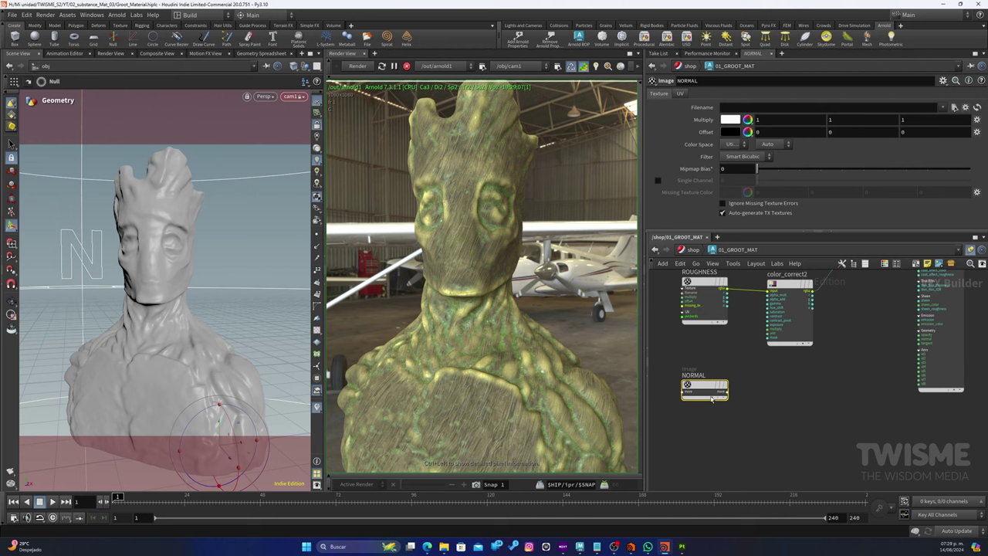
Stop the IPR render and load Groot_UVs_DefaultMaterial_Normal.1001.png into NORMAL.
left_click(712, 397)
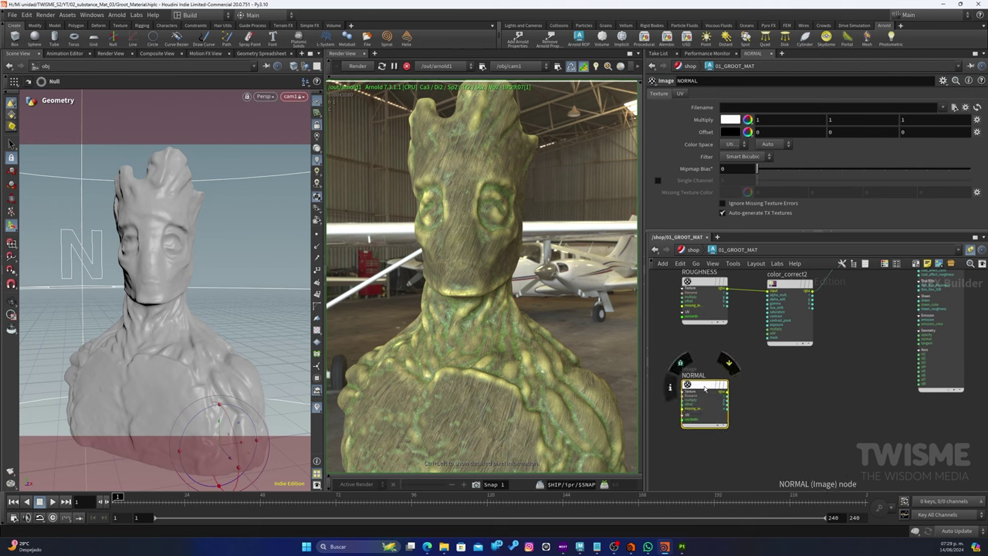
left_click(406, 66)
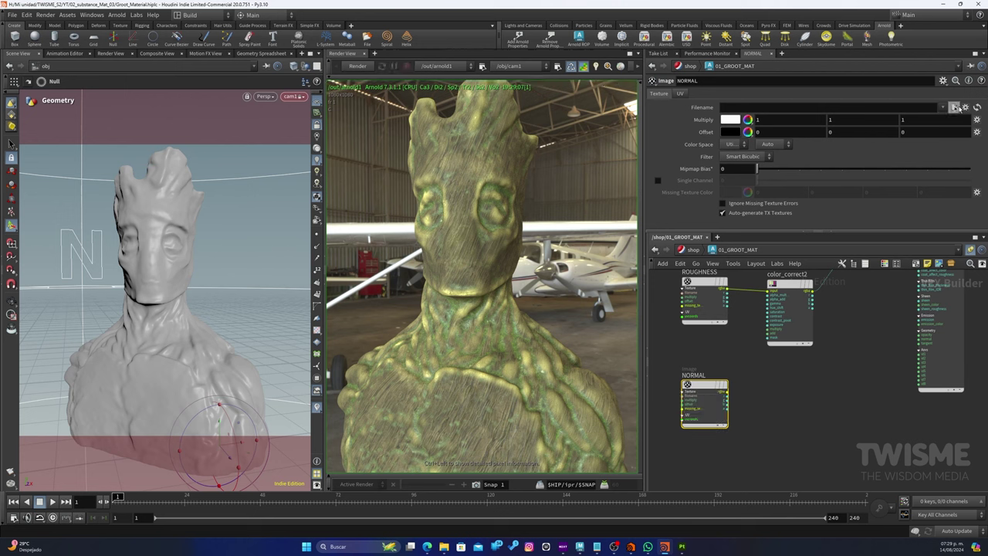
left_click(955, 107)
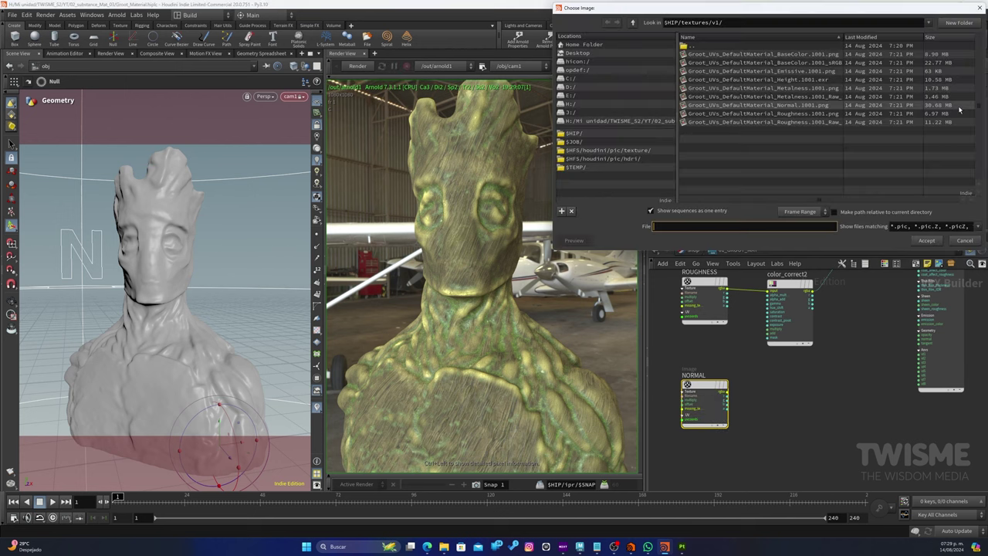
double_click(764, 105)
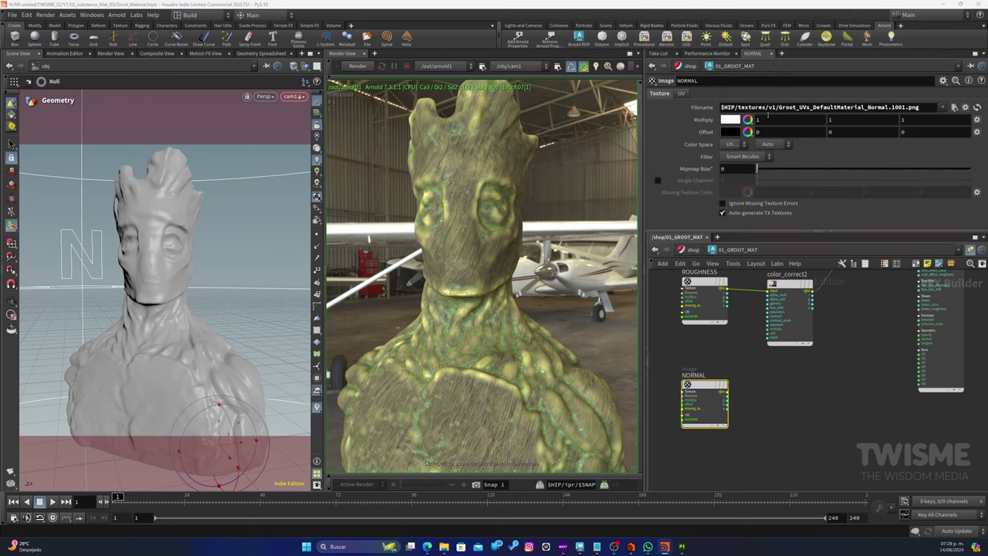
Duplicate color_correct2 as color_correct3 and feed NORMAL's rgba into it.
left_click(805, 334)
left_click_drag(805, 333, 800, 421, "alt")
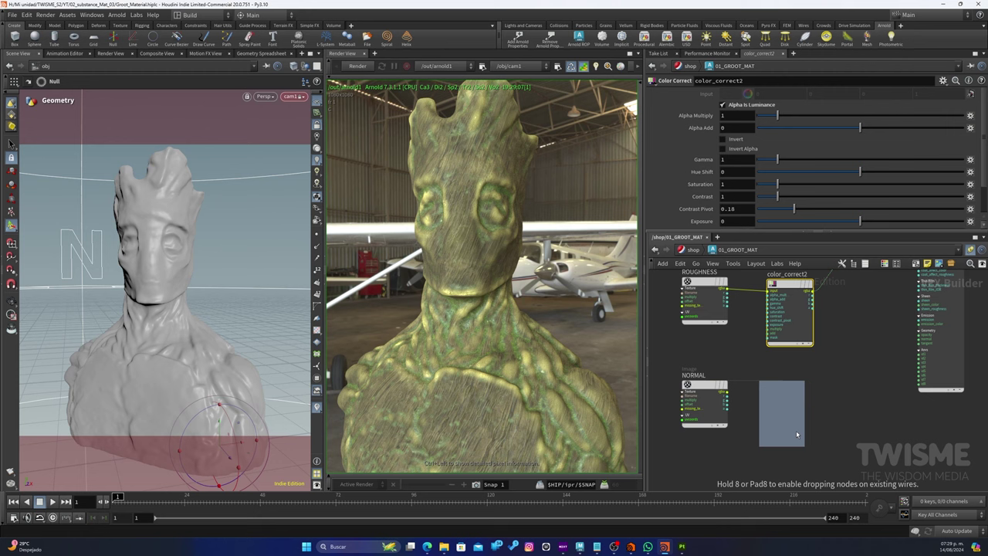
scroll(772, 398, "up", 3)
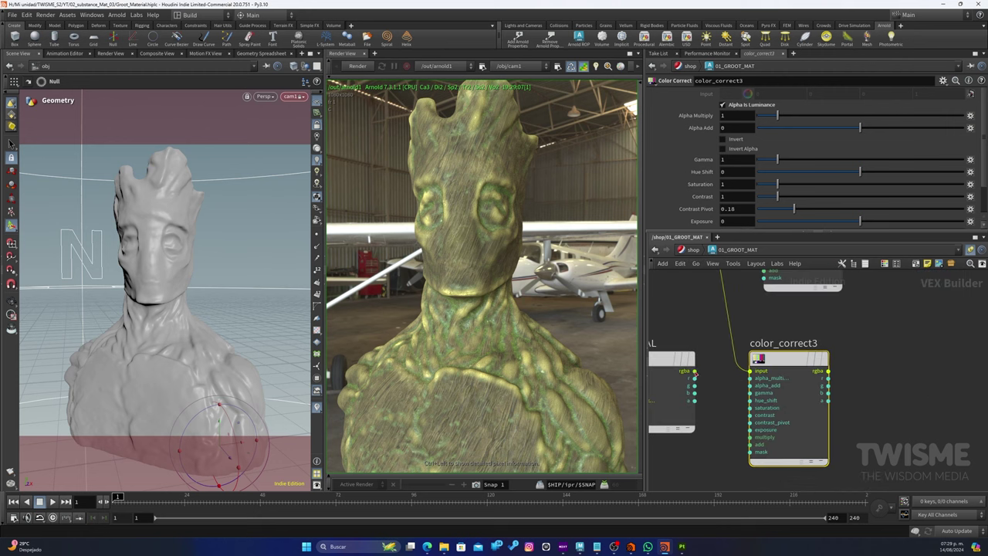
mouse_move(695, 371)
left_mouse_down()
mouse_move(749, 371)
mouse_move(774, 358)
left_mouse_up()
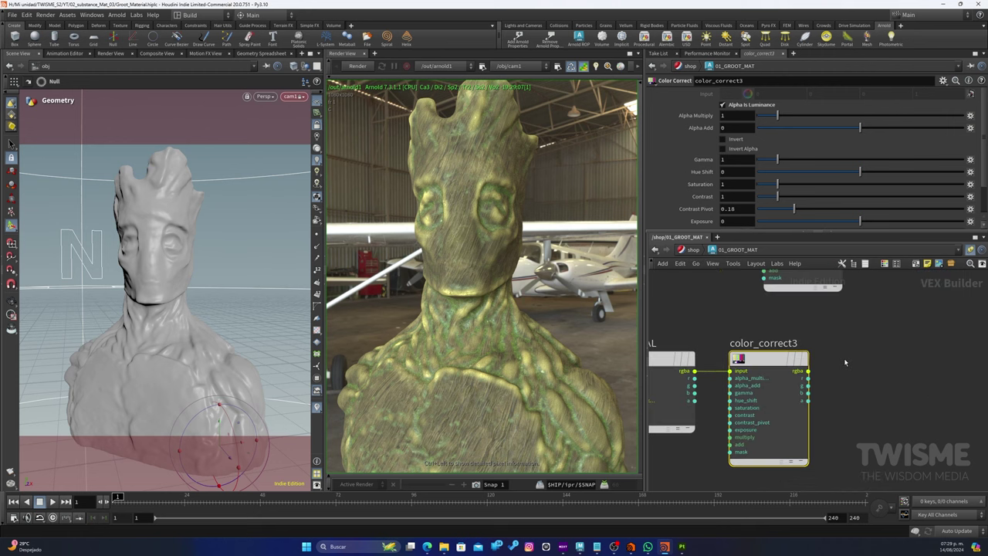
middle_click_drag(849, 363, 789, 370)
Add normal_map1 after color_correct3 and connect its vector output to the shader's normal input.
left_click_drag(753, 379, 799, 380)
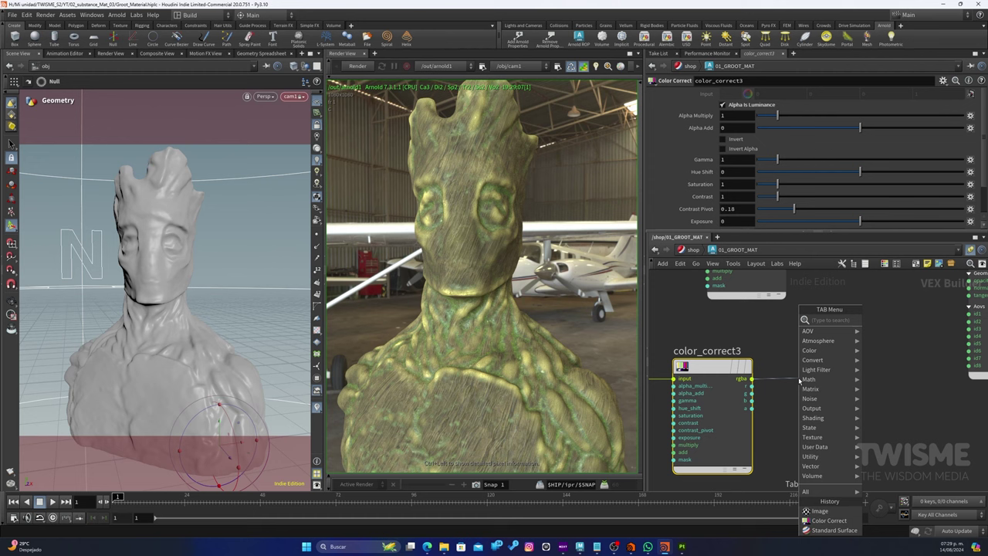
type("no")
left_click(888, 329)
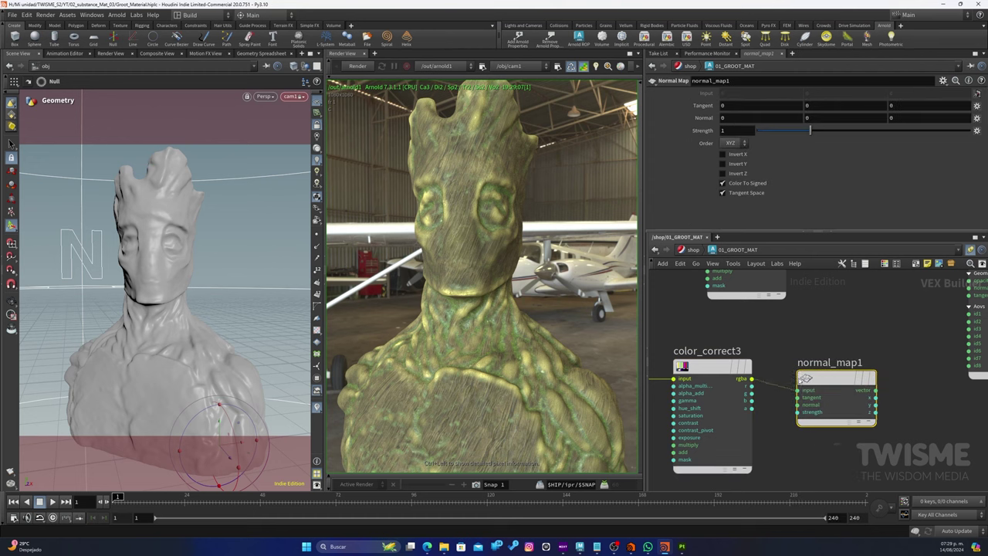
middle_click_drag(861, 333, 762, 341)
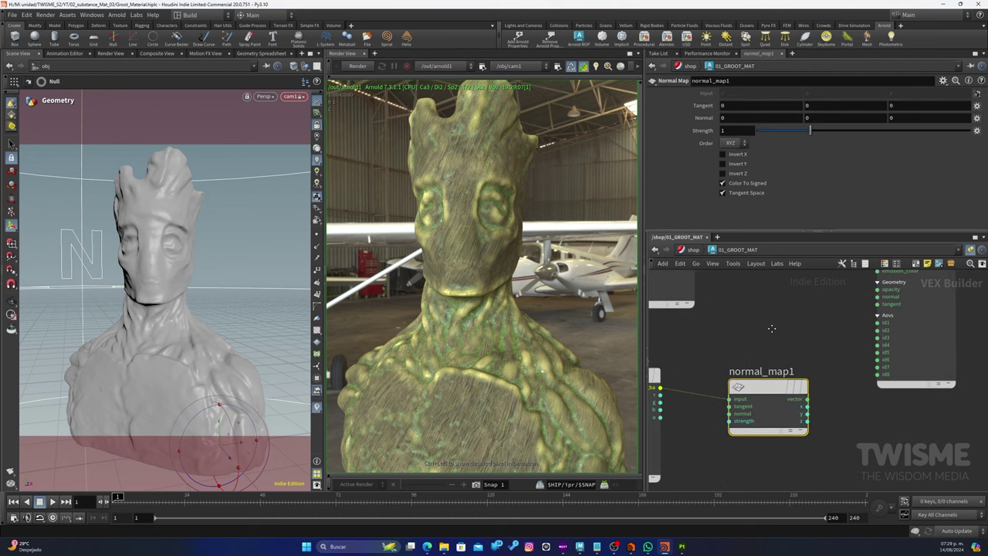
left_click(801, 401)
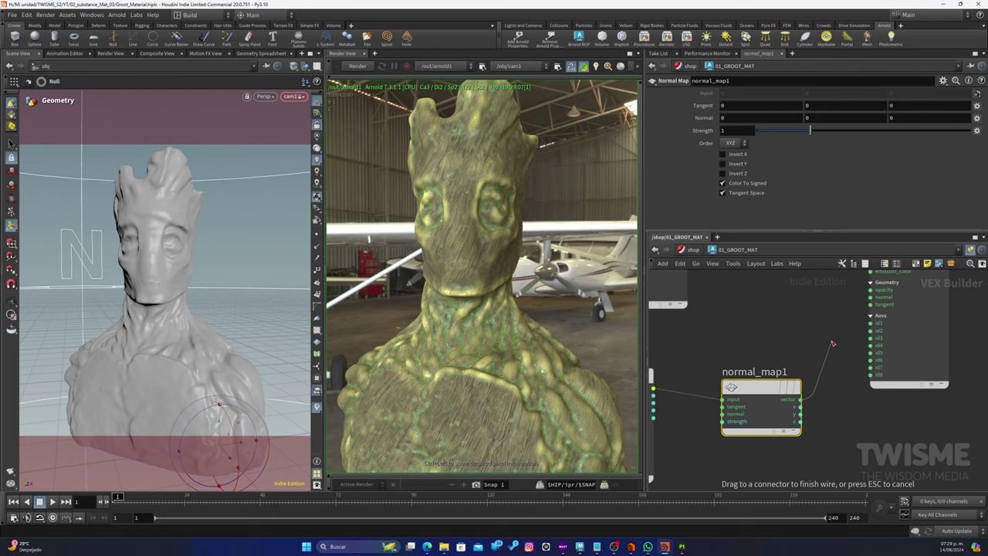
left_click(866, 297)
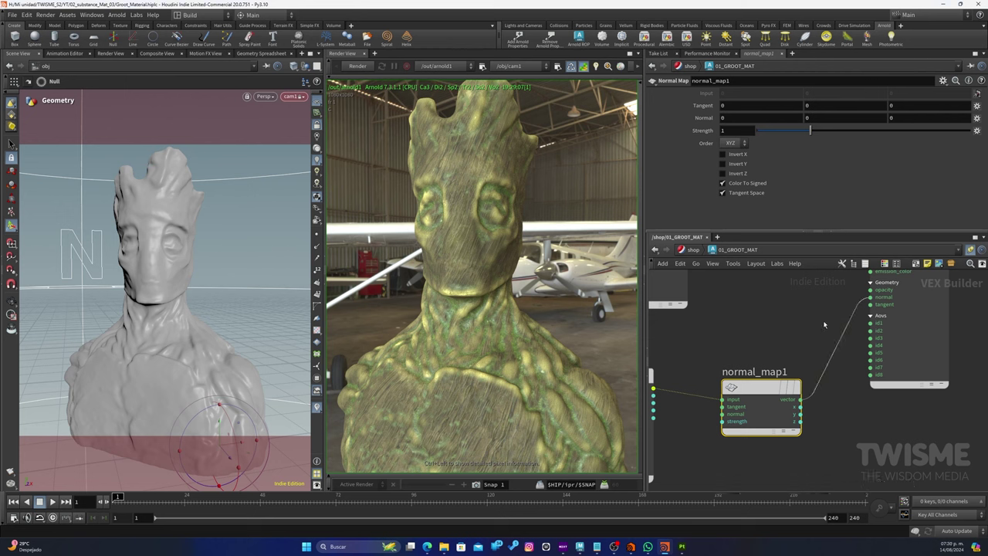
scroll(824, 325, "down", 3)
middle_click_drag(791, 310, 810, 334)
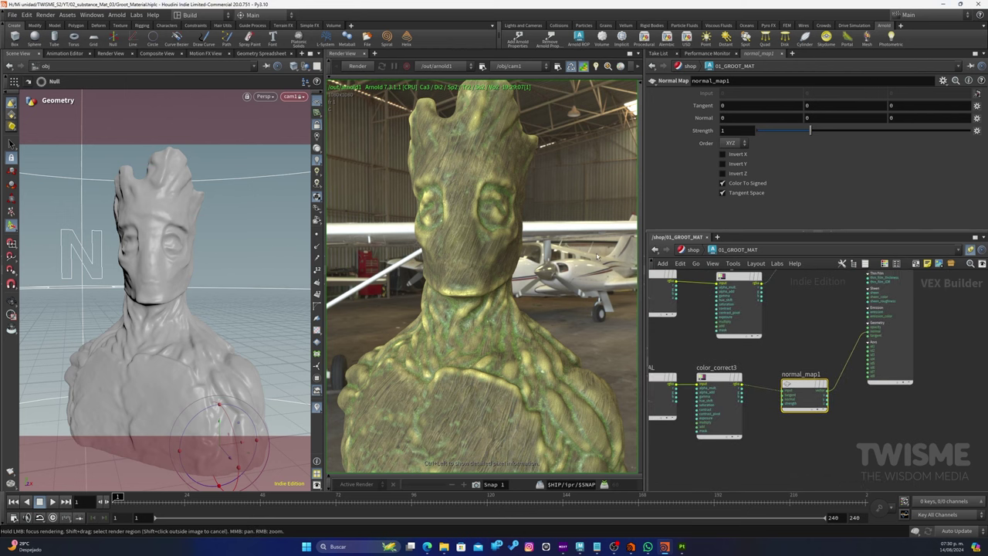
left_click(357, 65)
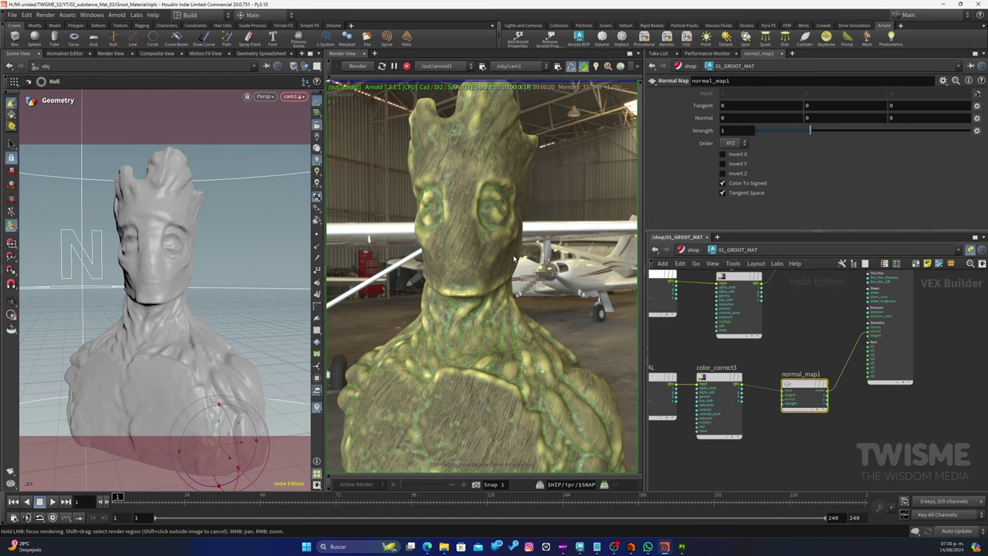
left_click(405, 68)
Set the NORMAL texture's colour space to Utility > Raw.
middle_click_drag(773, 376, 869, 378)
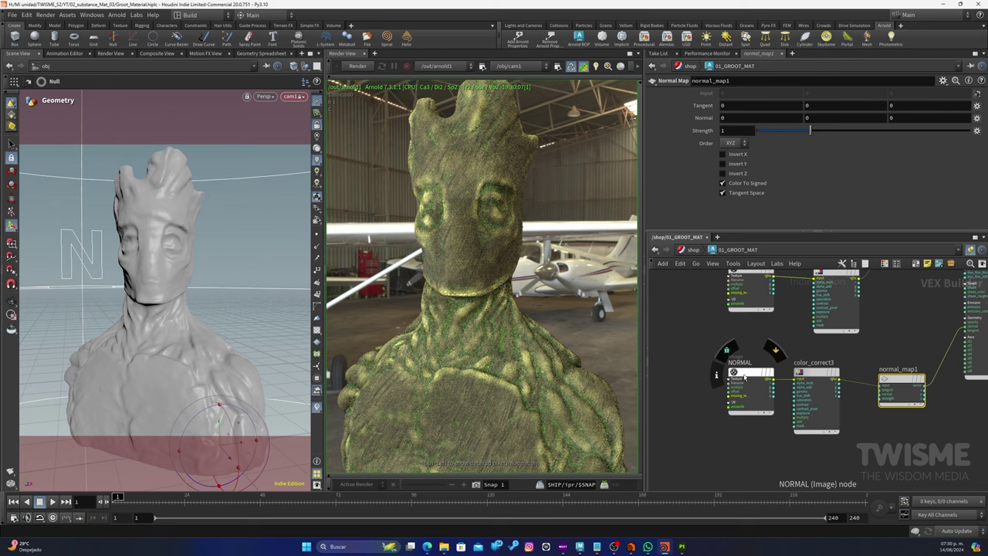
left_click(748, 390)
left_click(732, 145)
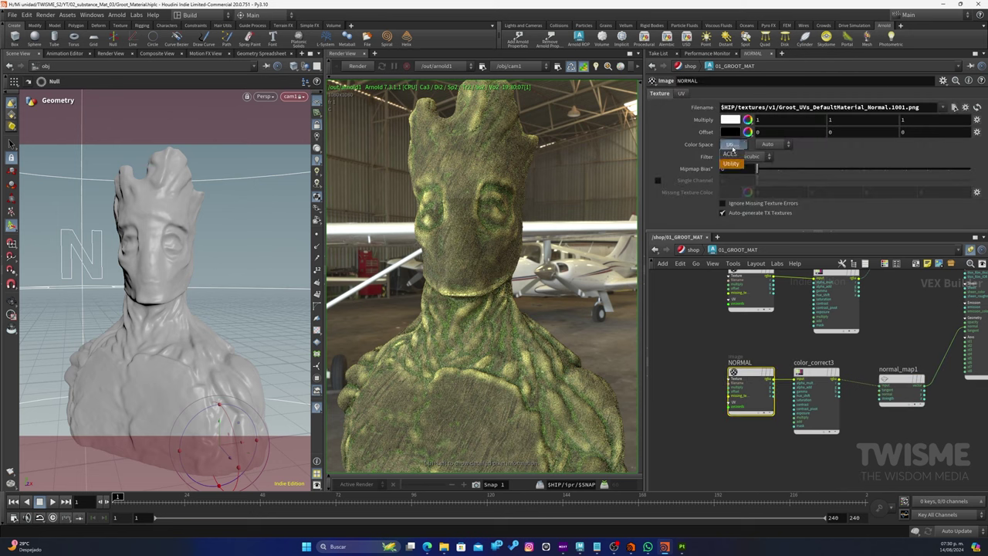
left_click(776, 144)
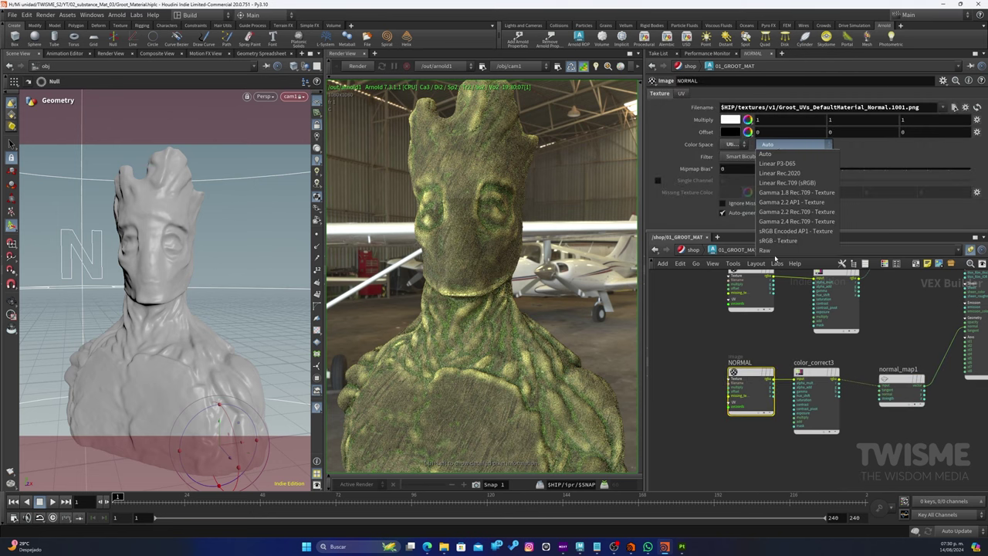
left_click(767, 250)
Re-render Groot in Arnold with the new normal map setup.
left_click(819, 376)
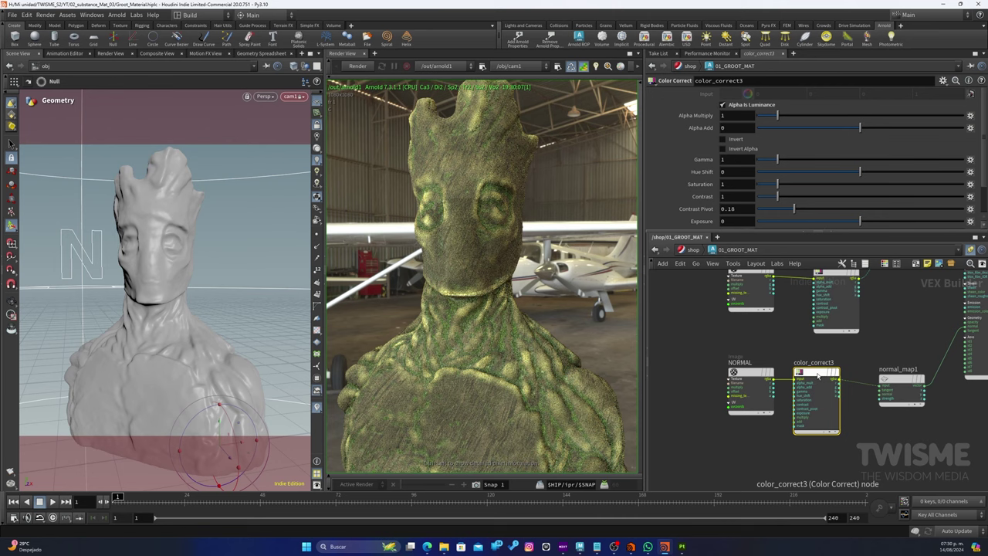
middle_click_drag(889, 337, 811, 370)
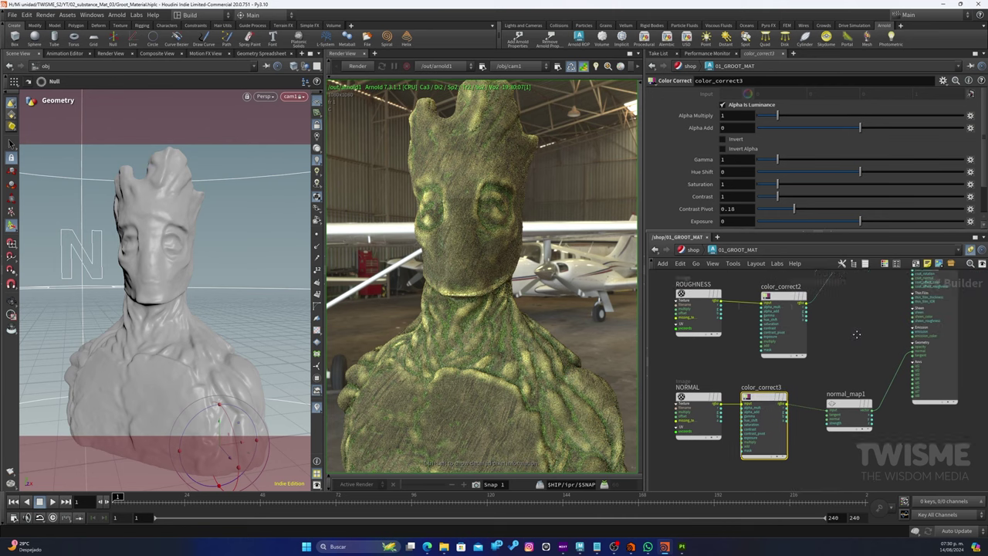
left_click(353, 66)
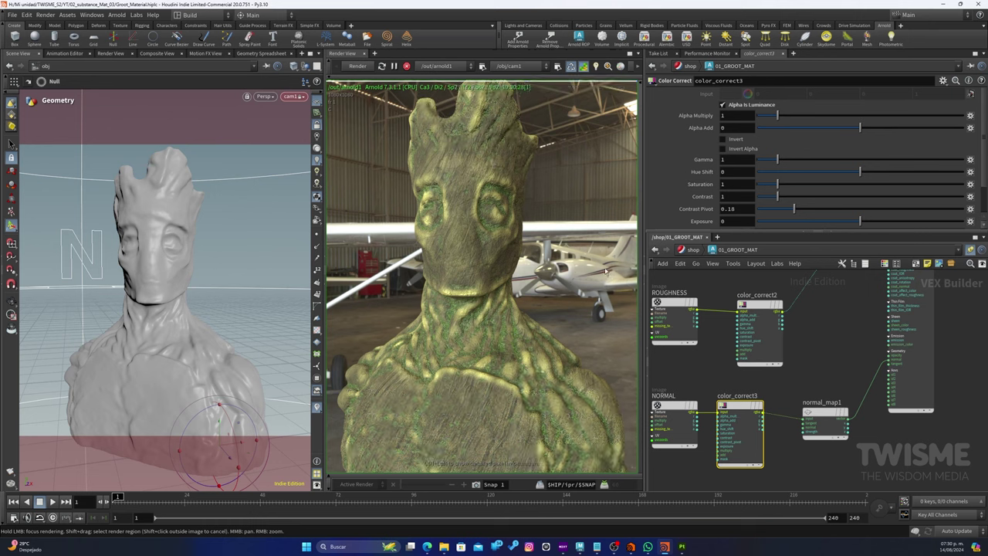
middle_click_drag(876, 463, 909, 392)
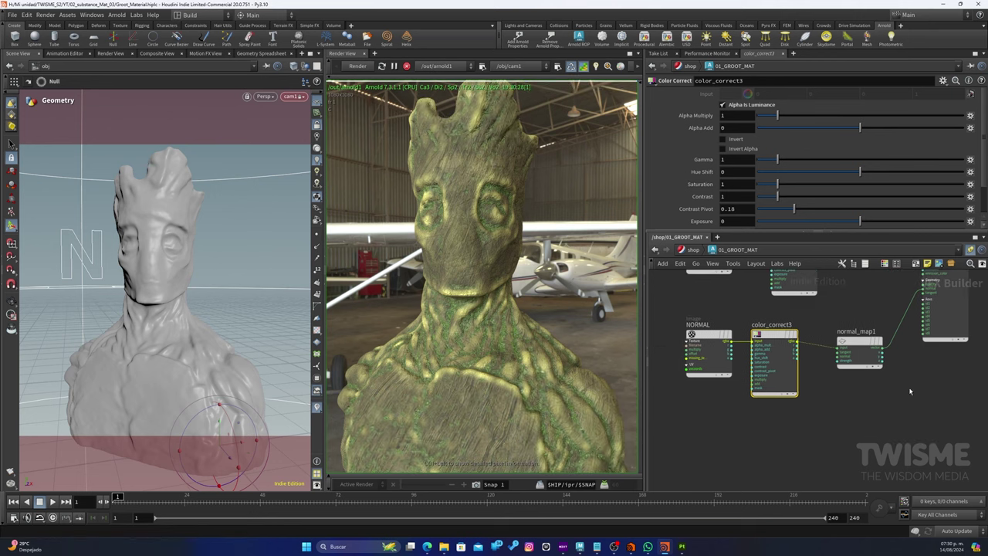
left_click(705, 446)
Add an Image node below NORMAL and name it HEIGHT.
key("Tab")
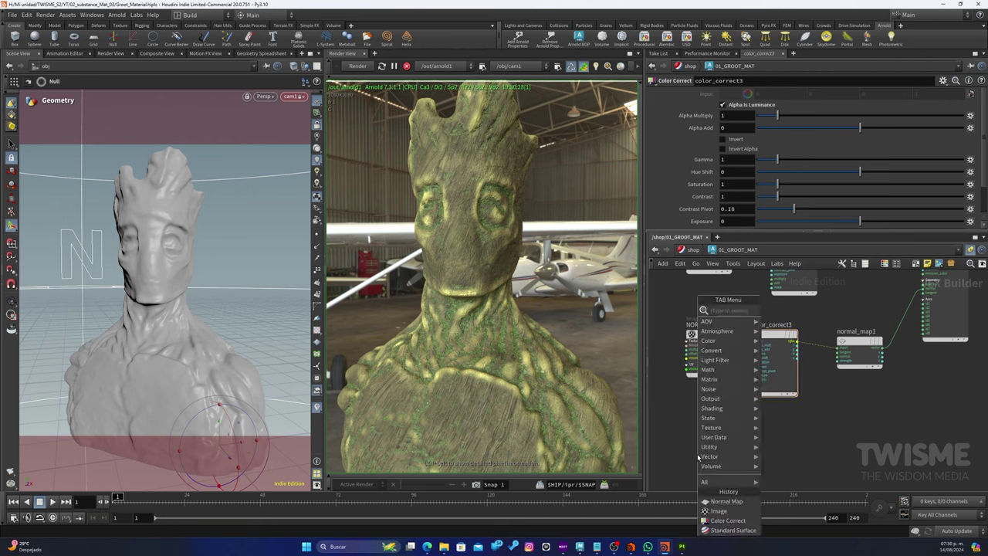
type("im")
key("Return")
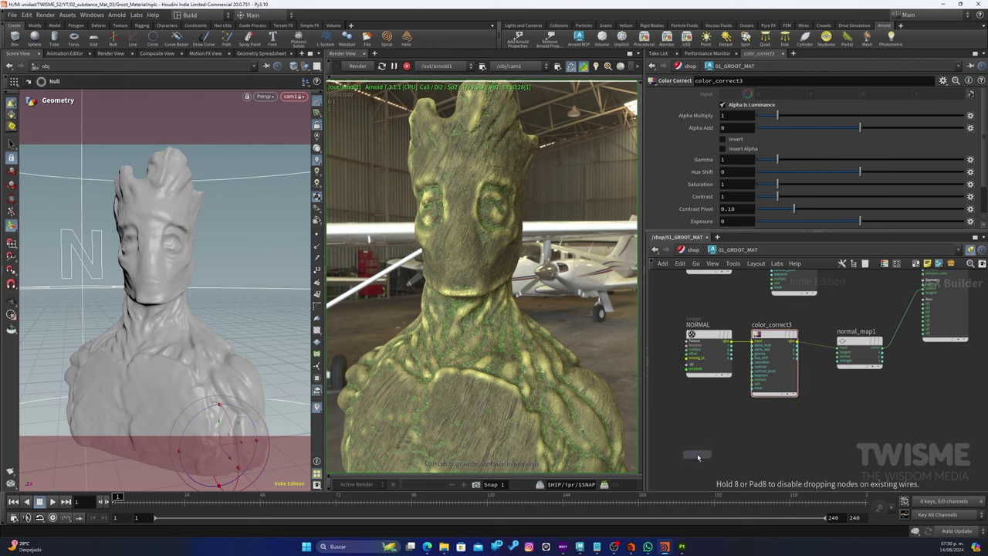
left_click(701, 438)
double_click(691, 426)
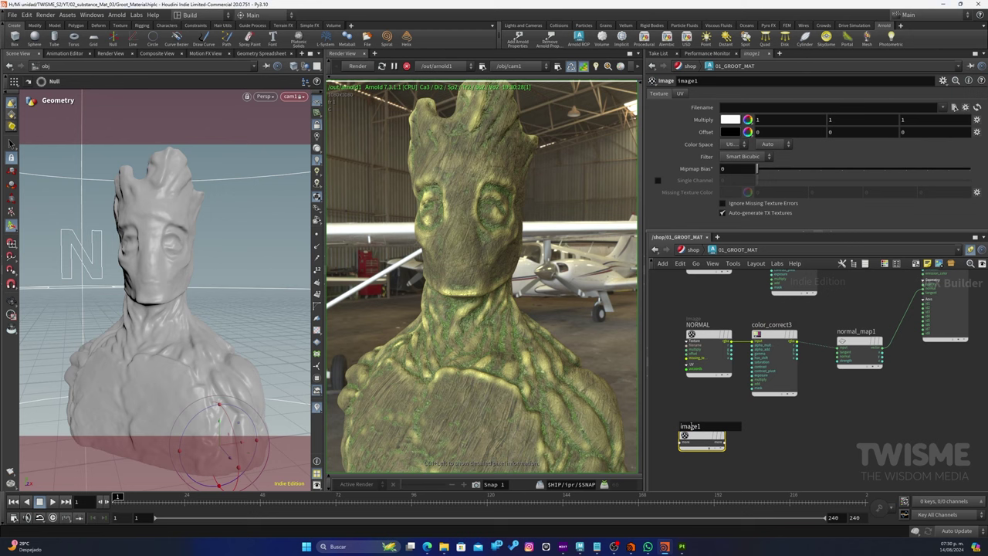
type("HEIGHT")
key("Return")
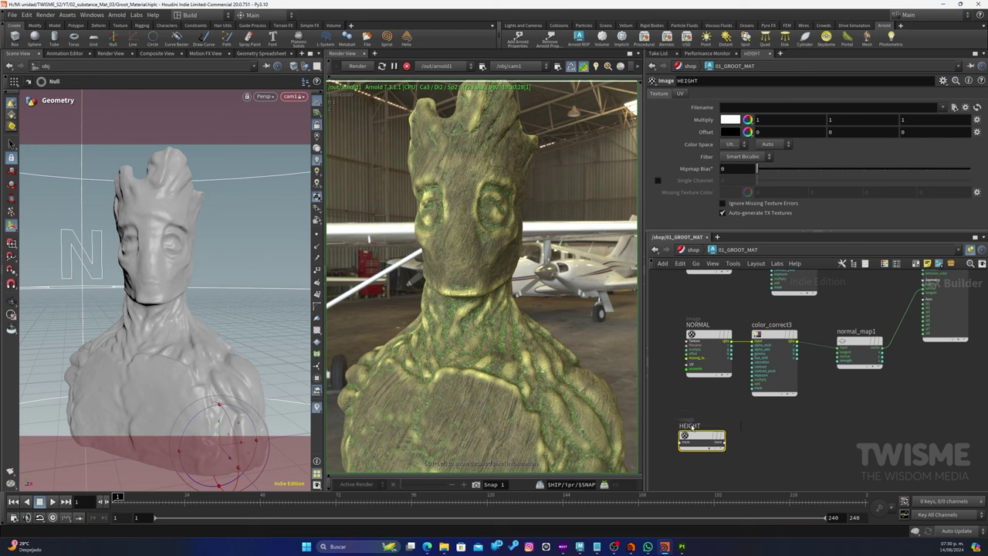
left_click(710, 447)
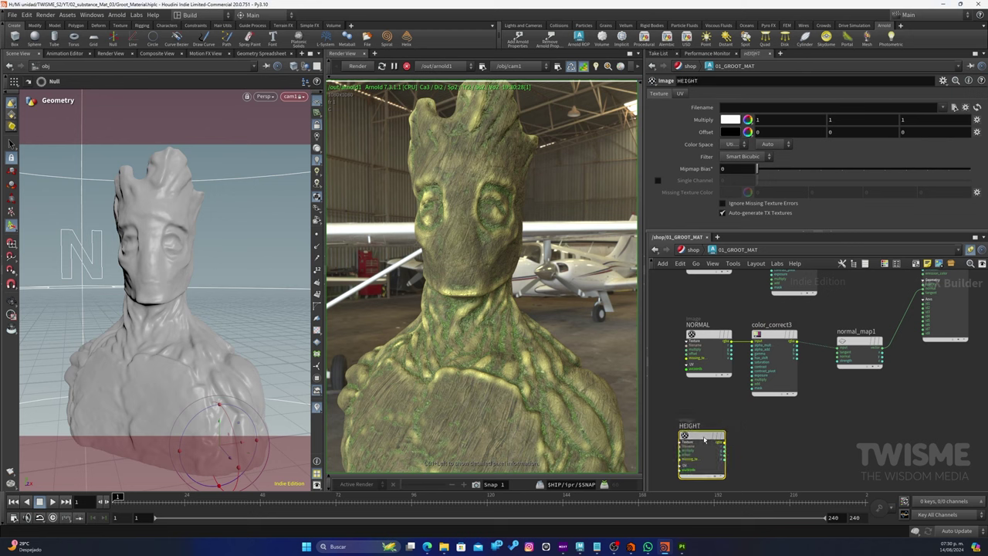
Load Groot_UVs_DefaultMaterial_Height.1001.exr into HEIGHT and set its colour space to Utility > Raw.
left_click(955, 107)
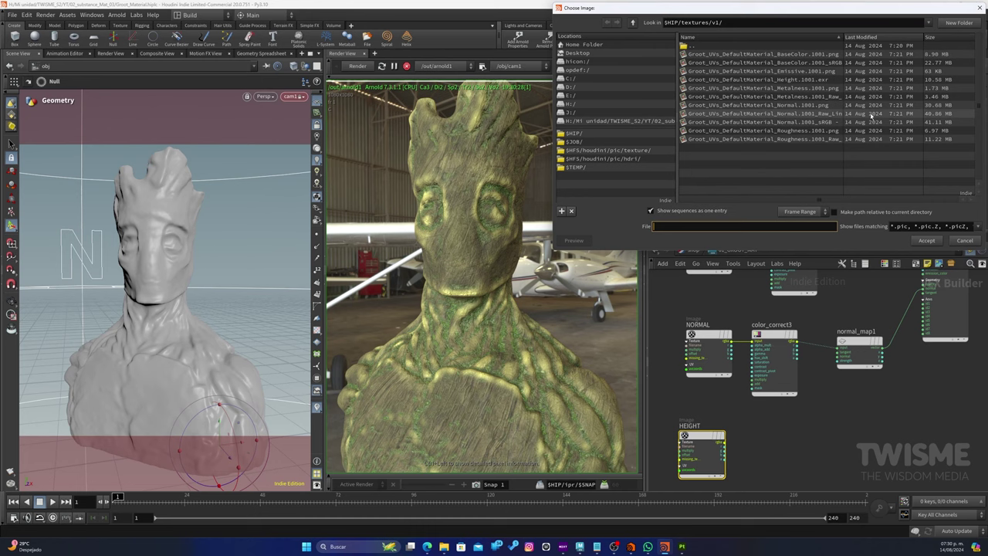
left_click(779, 79)
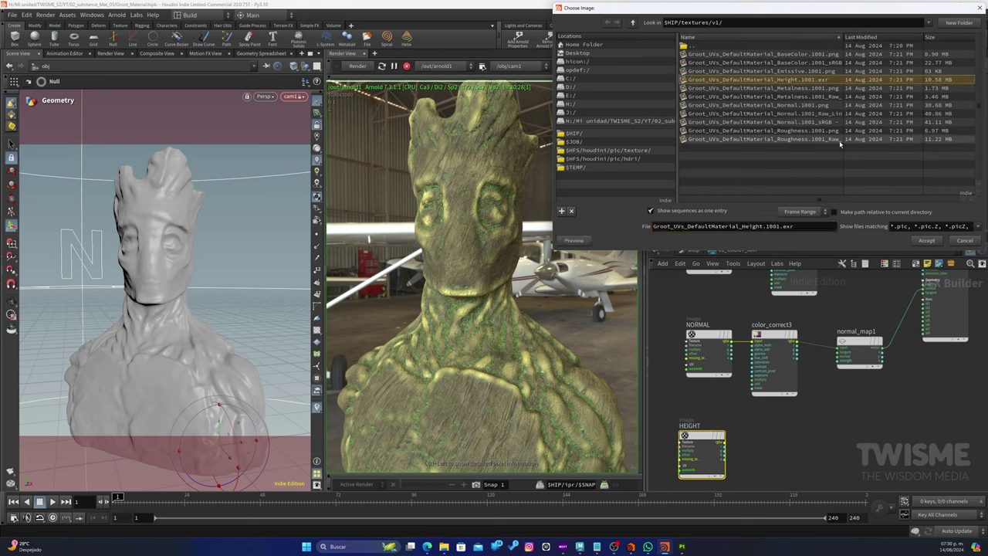
left_click(926, 241)
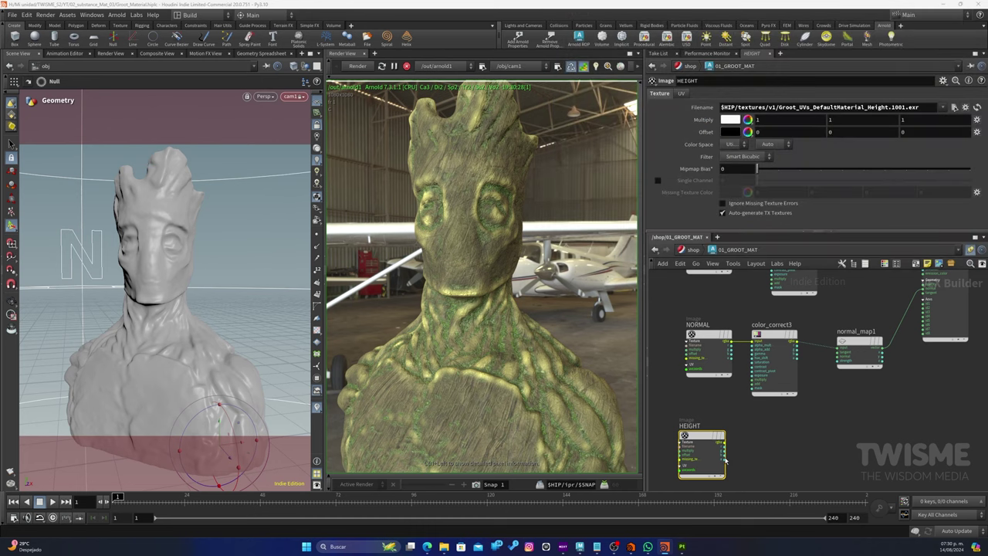
left_click(730, 144)
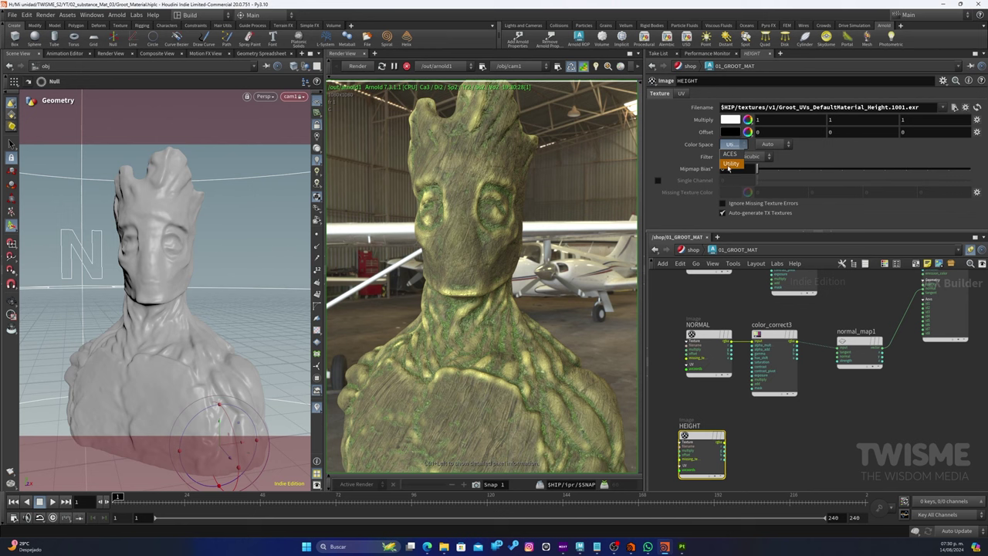
left_click(729, 164)
left_click(767, 145)
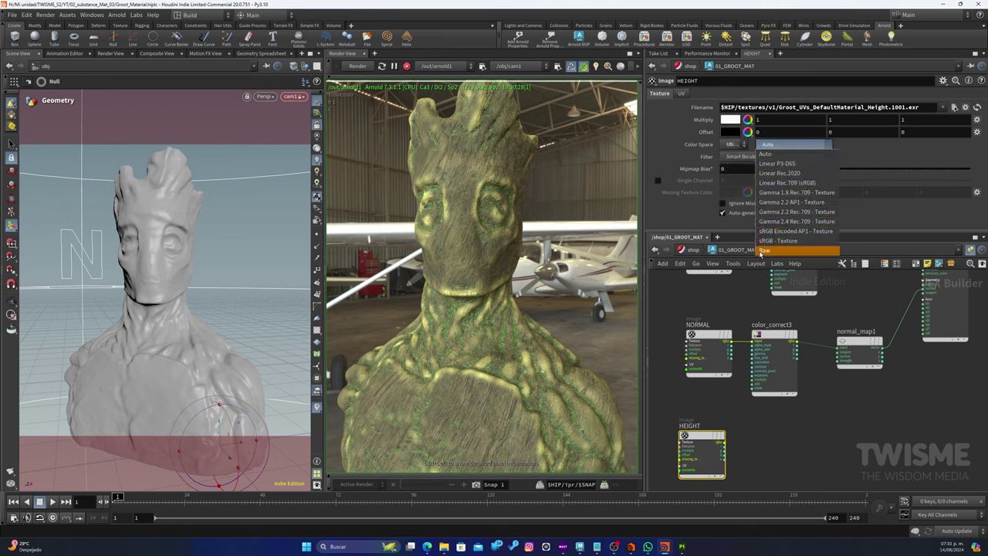
left_click(763, 250)
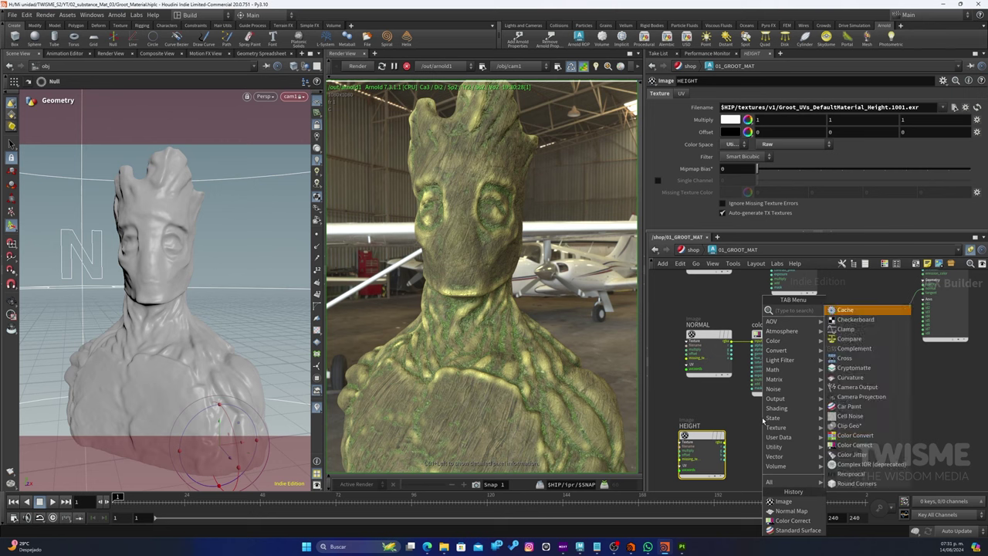
type("colo")
Add color_correct4 after the HEIGHT texture with Alpha Is Luminance enabled.
left_click(853, 315)
left_click(762, 420)
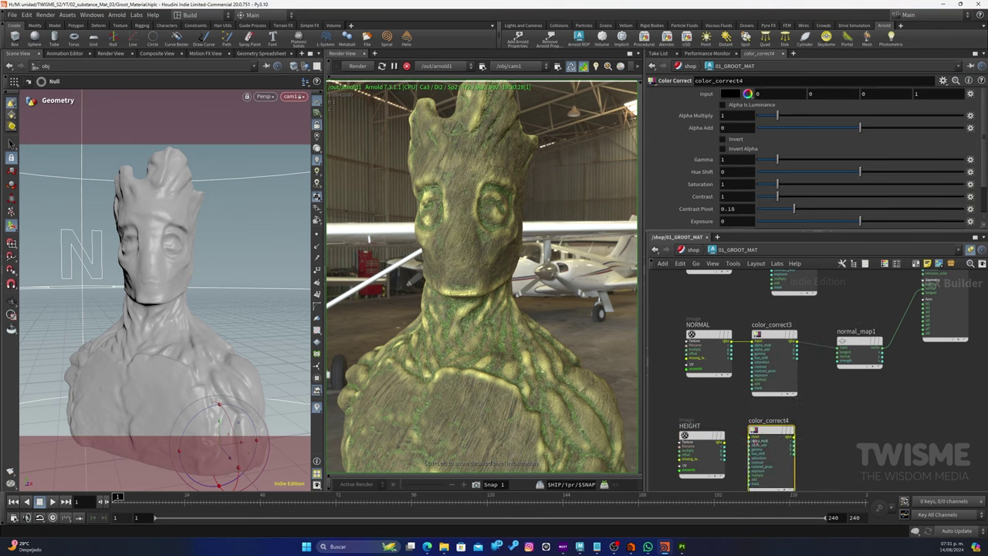
scroll(709, 447, "up", 3)
left_click_drag(717, 438, 763, 429)
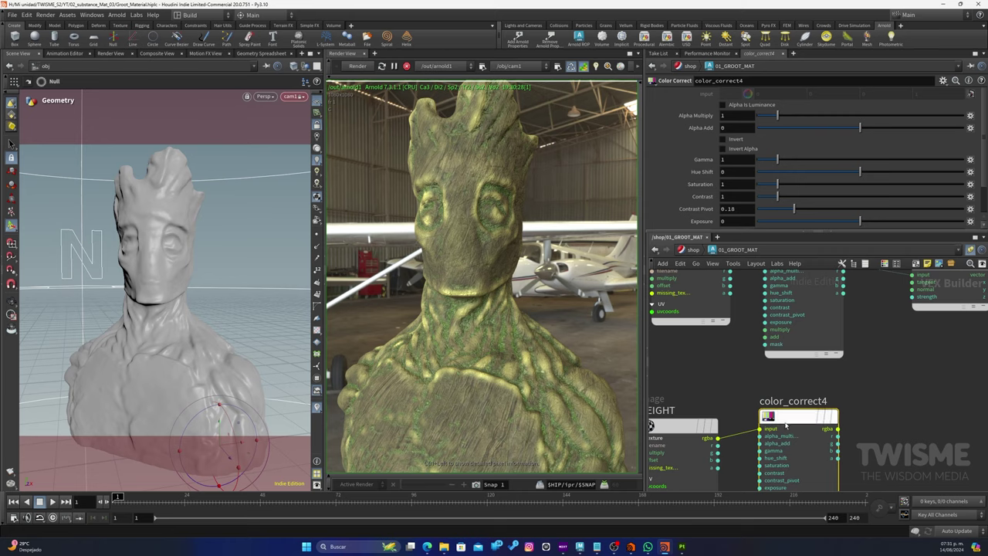
left_click(722, 105)
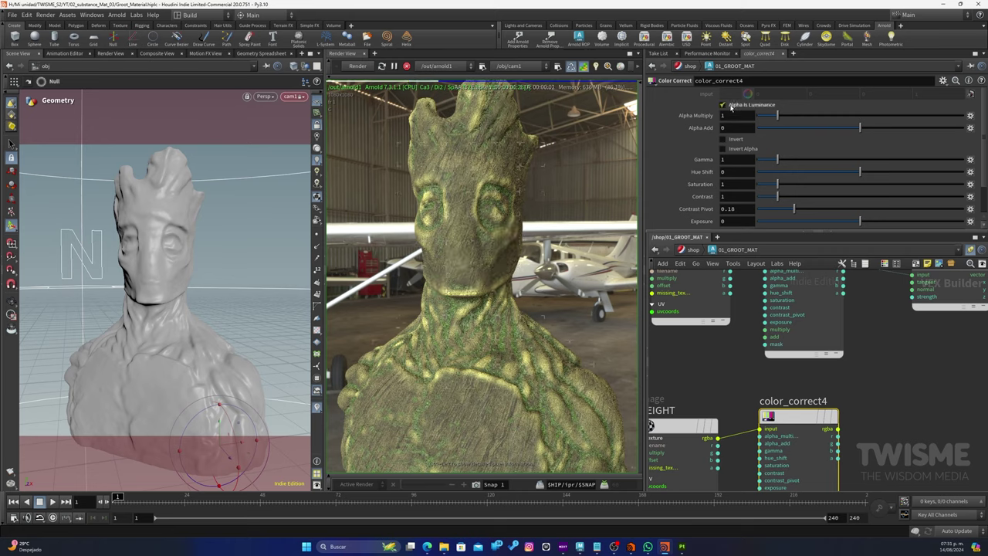
left_click(407, 70)
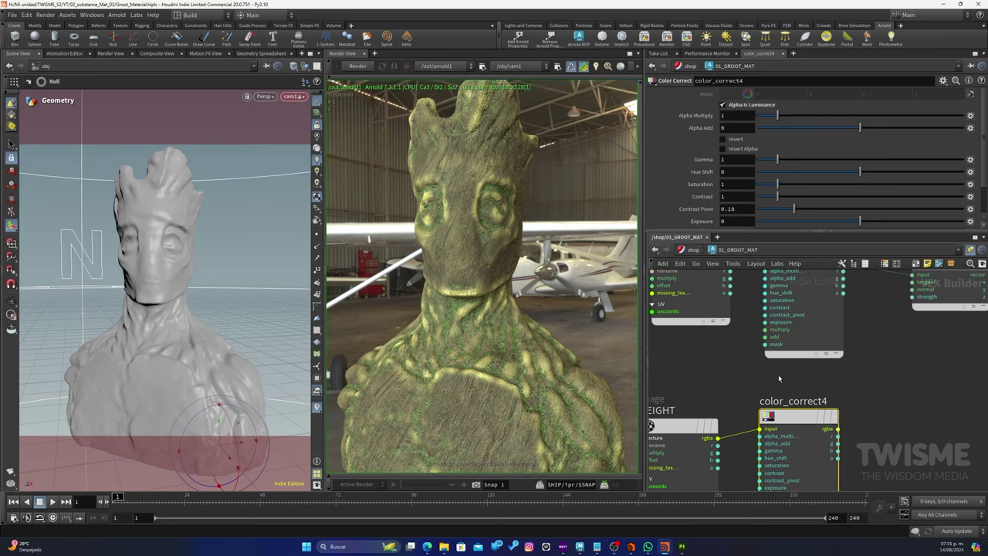
Connect color_correct4's output to the material's displacement input.
scroll(761, 435, "down", 2)
scroll(761, 435, "down", 1)
scroll(760, 435, "down", 1)
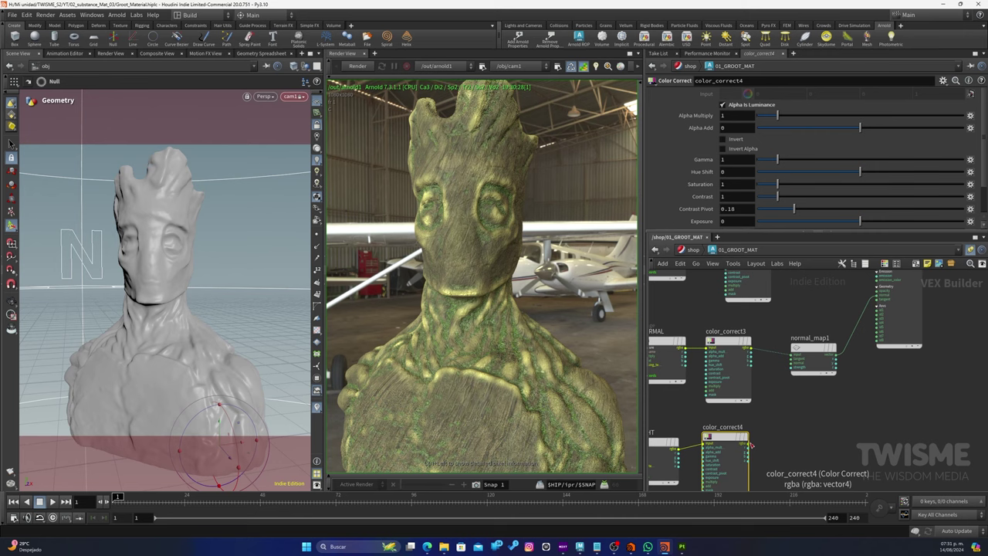
left_click(747, 437)
scroll(849, 379, "up", 2)
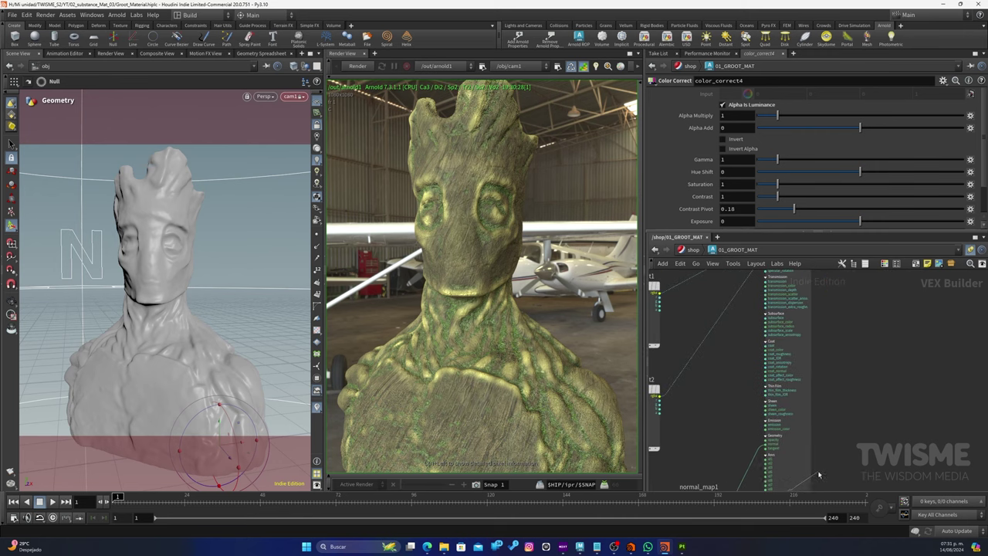
scroll(834, 363, "down", 2)
scroll(812, 350, "up", 4)
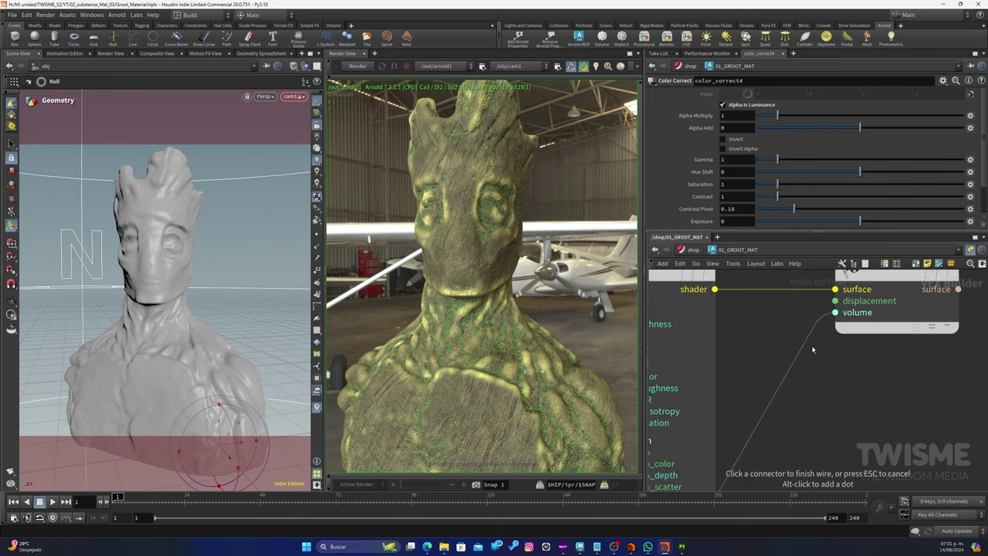
left_click(834, 300)
scroll(832, 346, "down", 3)
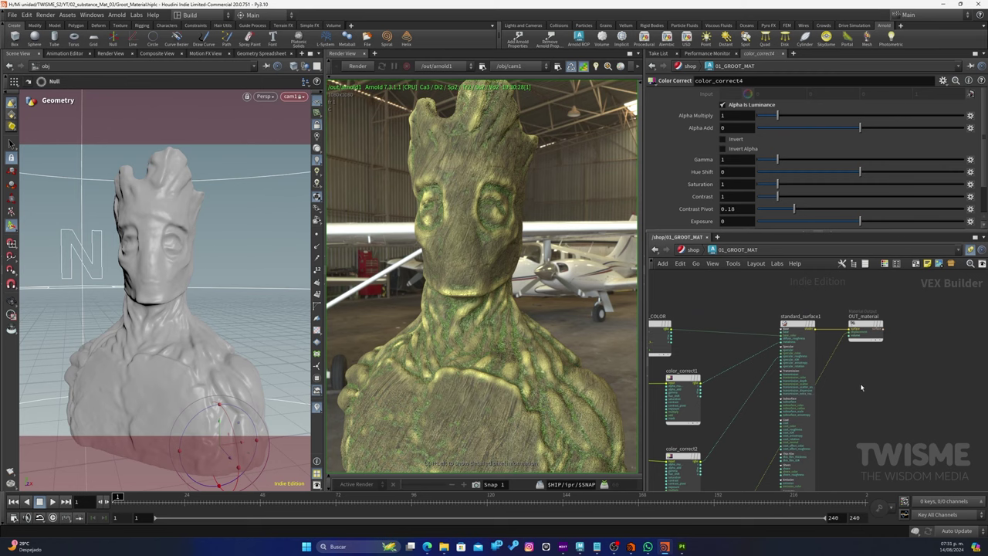
middle_click_drag(862, 388, 883, 305)
middle_click_drag(823, 433, 882, 387)
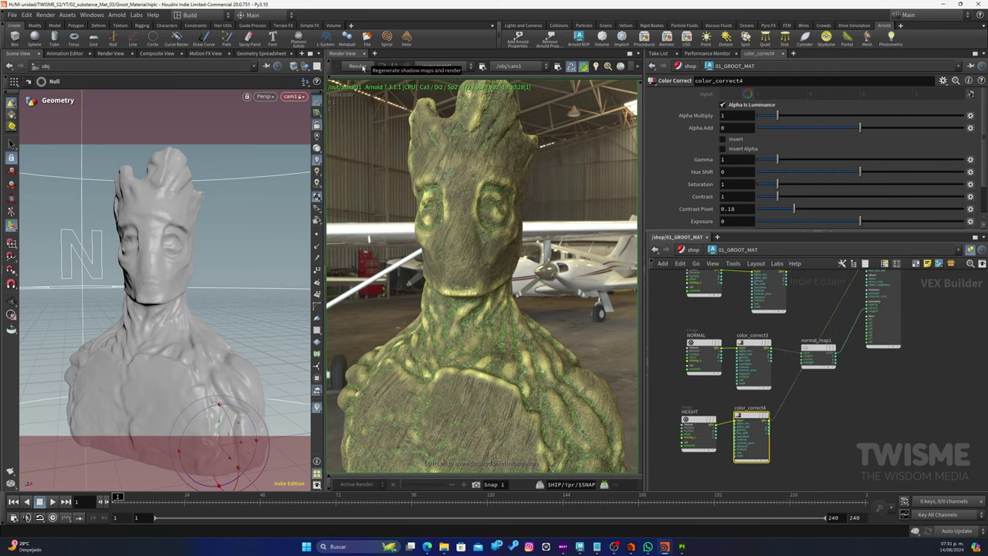
Save Groot_Material.hiplc and restart the Arnold render.
key("ctrl+s")
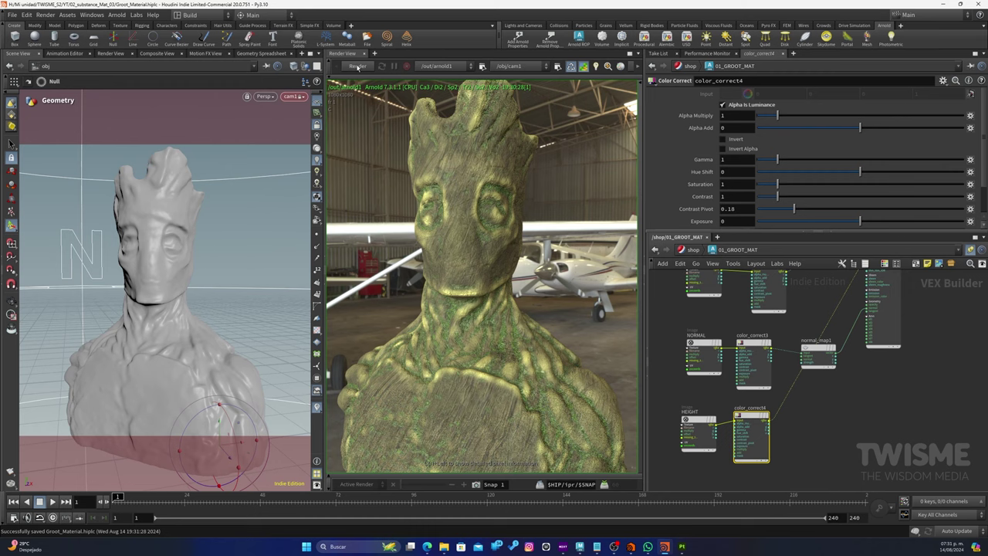
left_click(358, 66)
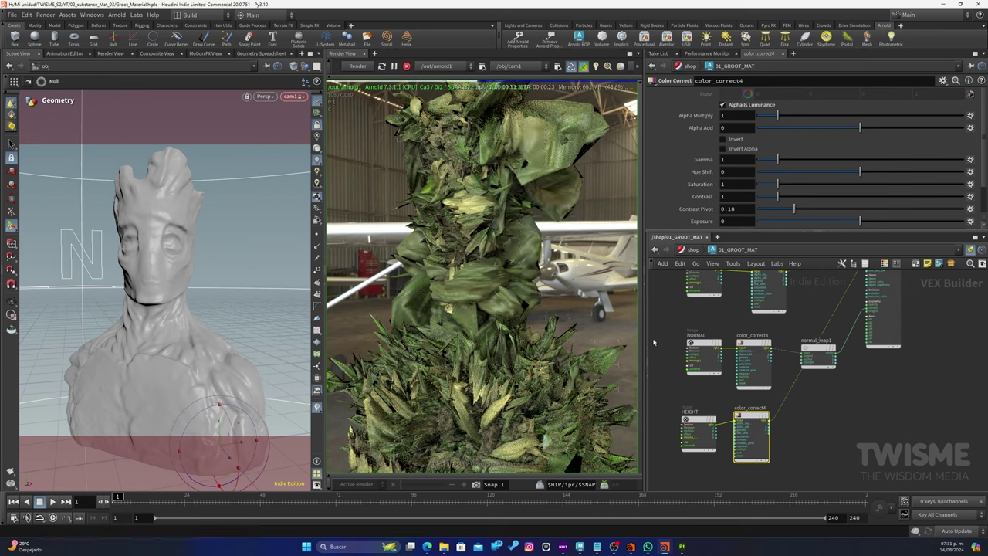
left_click(648, 377)
Enable Arnold displacement Autobump on the GROOT_UVS_MAT object.
key("h")
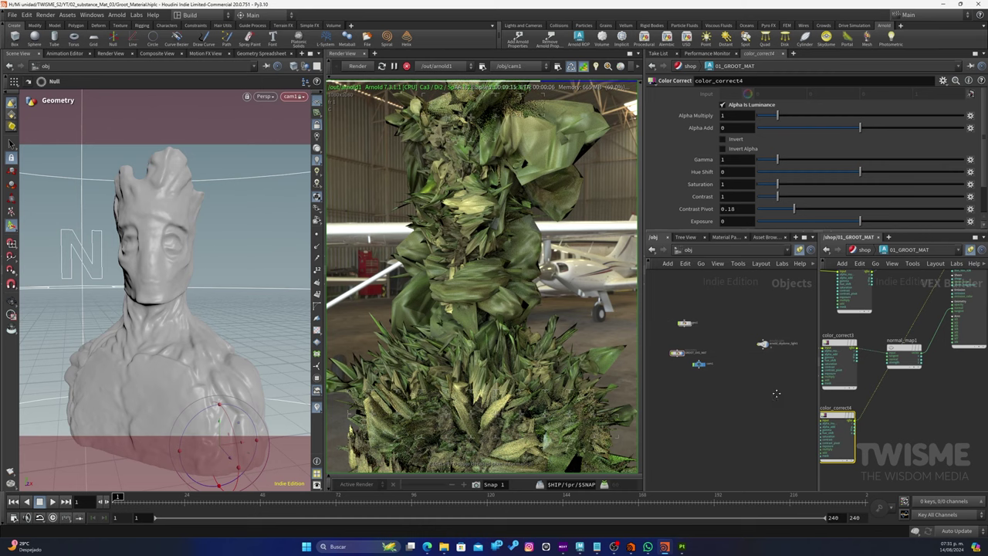
left_click(723, 311)
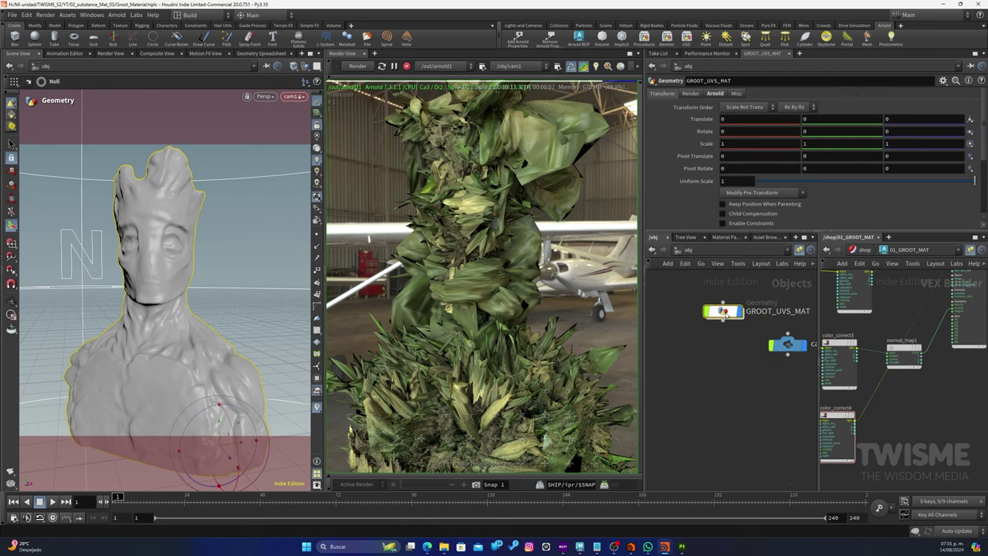
left_click(716, 94)
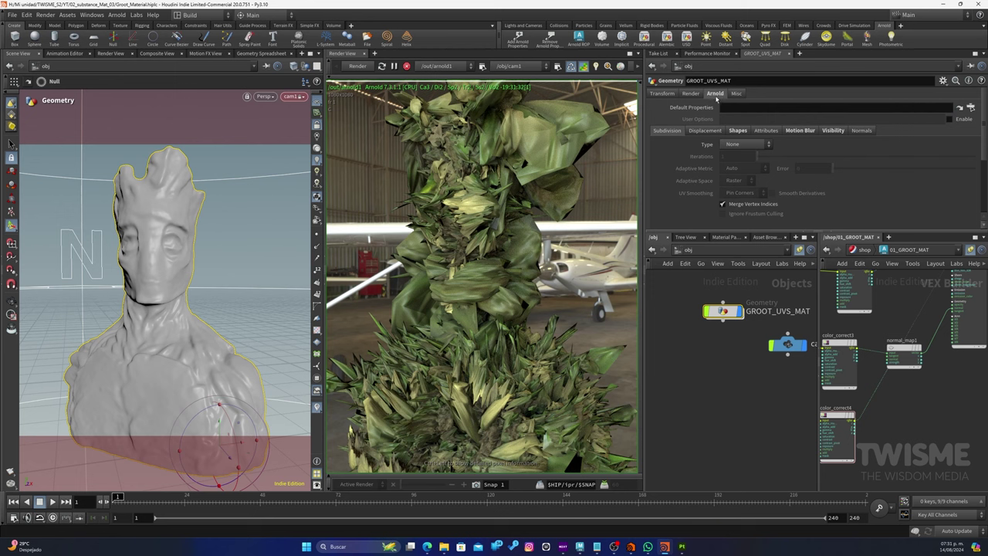
left_click(705, 130)
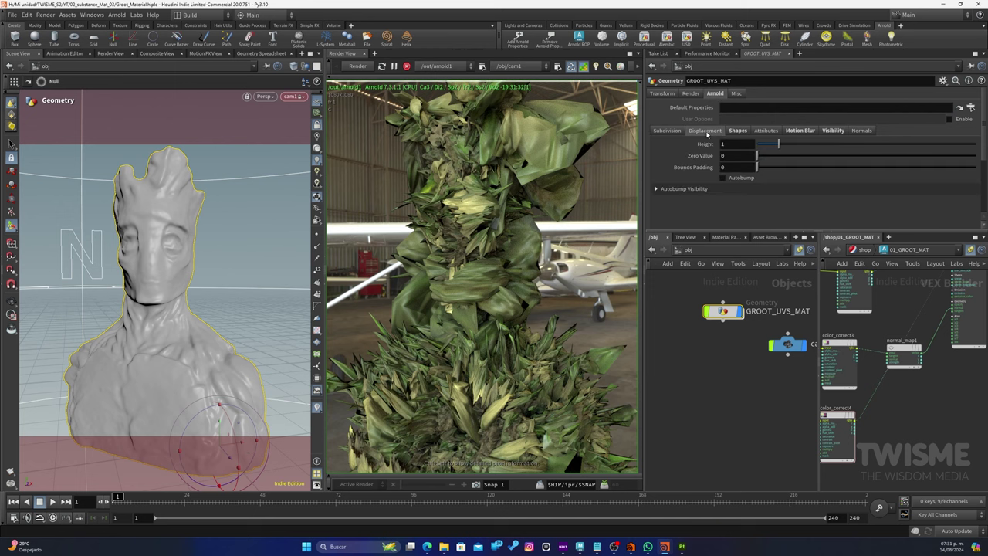
left_click(723, 178)
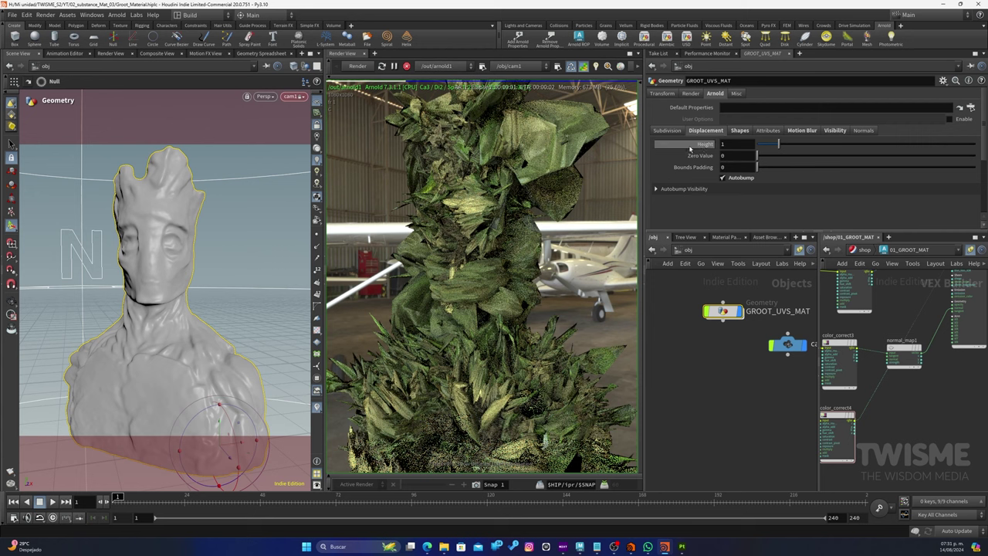
Try a displacement height of .01, restore it to 1, then stop the render.
key("Return")
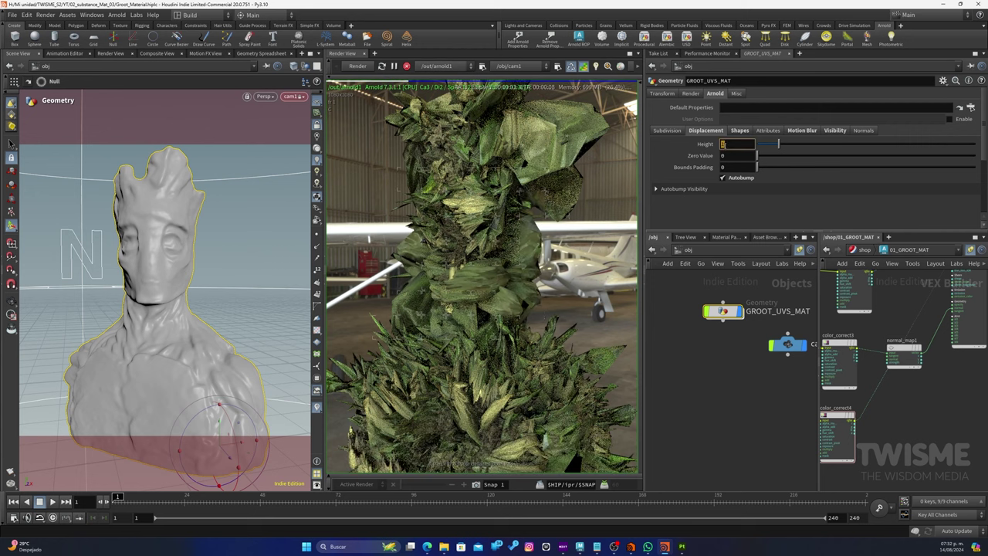
type(".01")
key("Return")
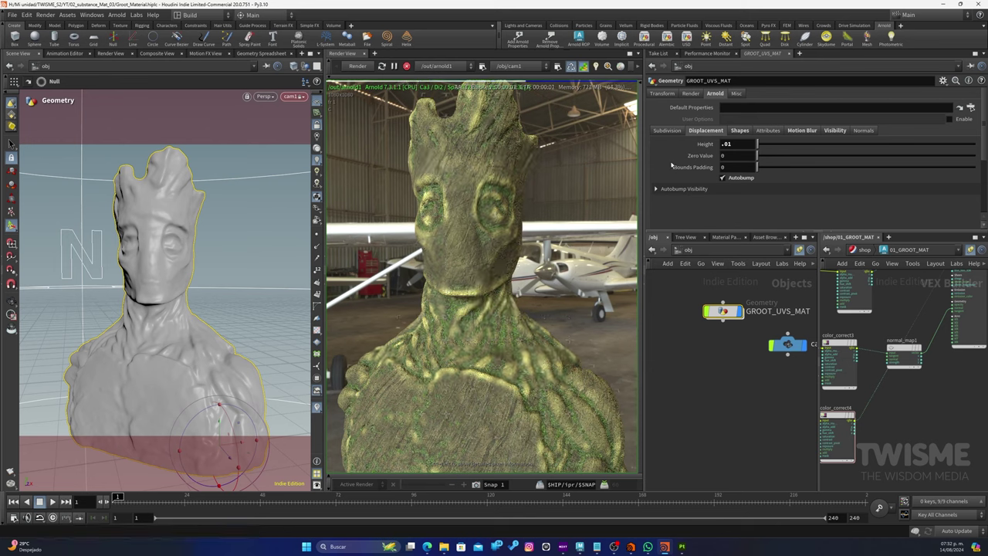
left_click_drag(722, 311, 698, 326)
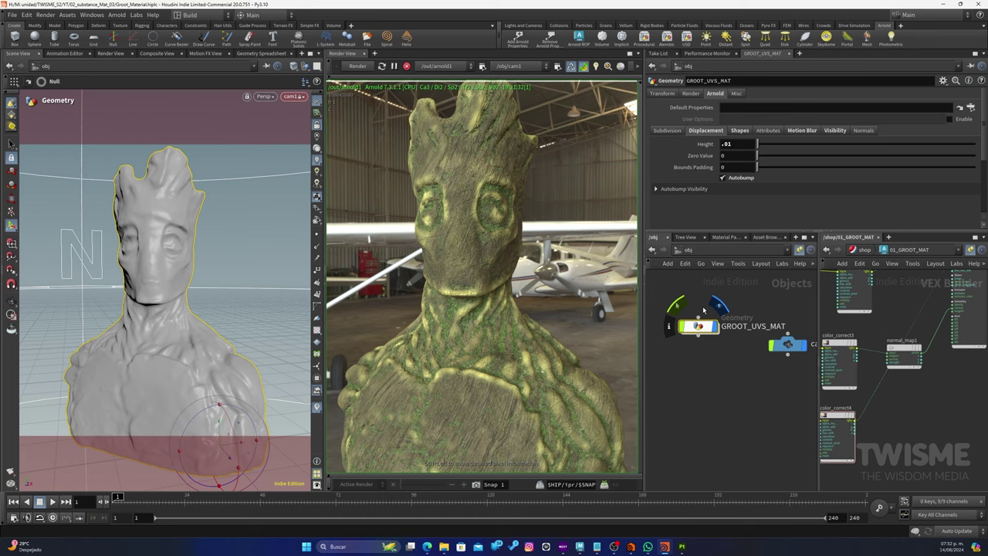
left_click(740, 142)
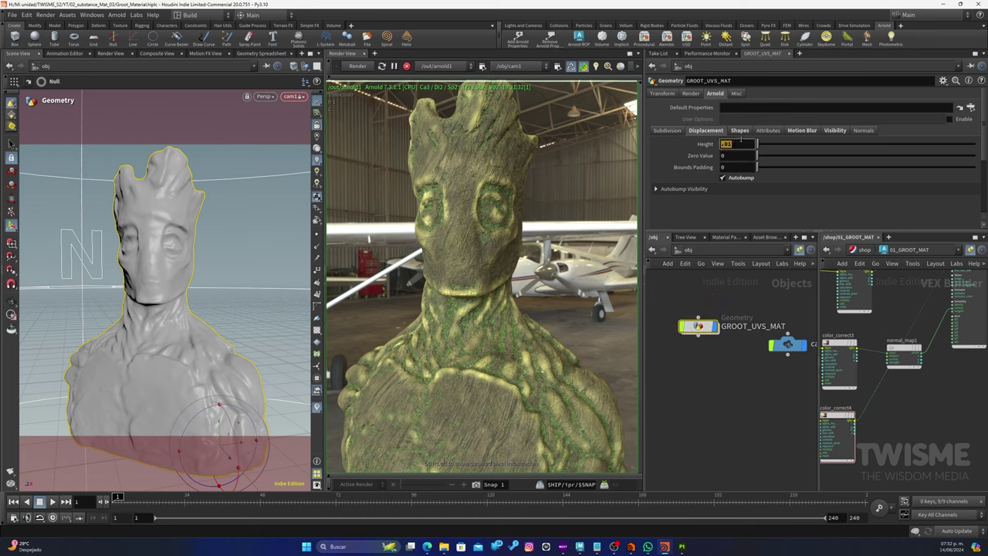
type("1")
key("Return")
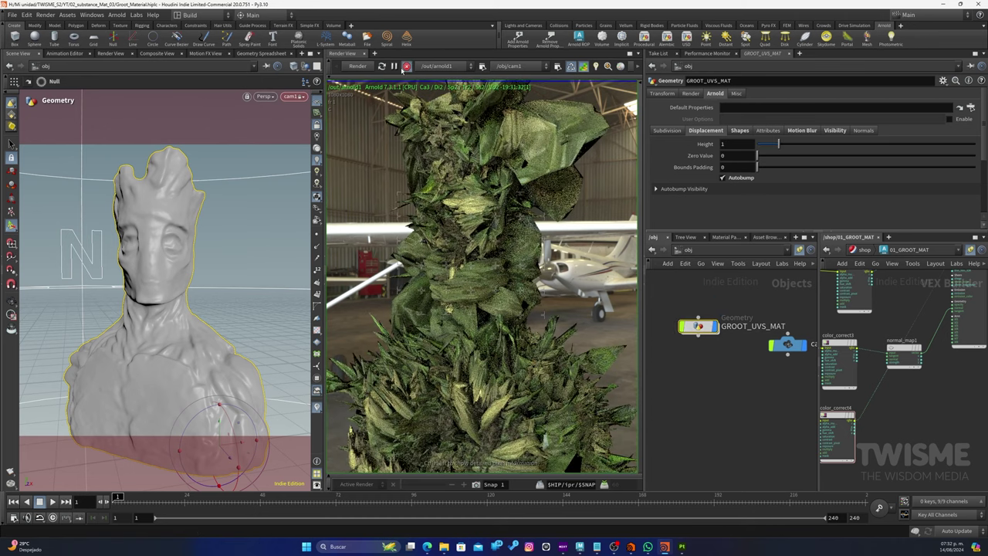
left_click(405, 67)
Add a mix_rgba1 node fed by color_correct4.
middle_click_drag(875, 410, 906, 416)
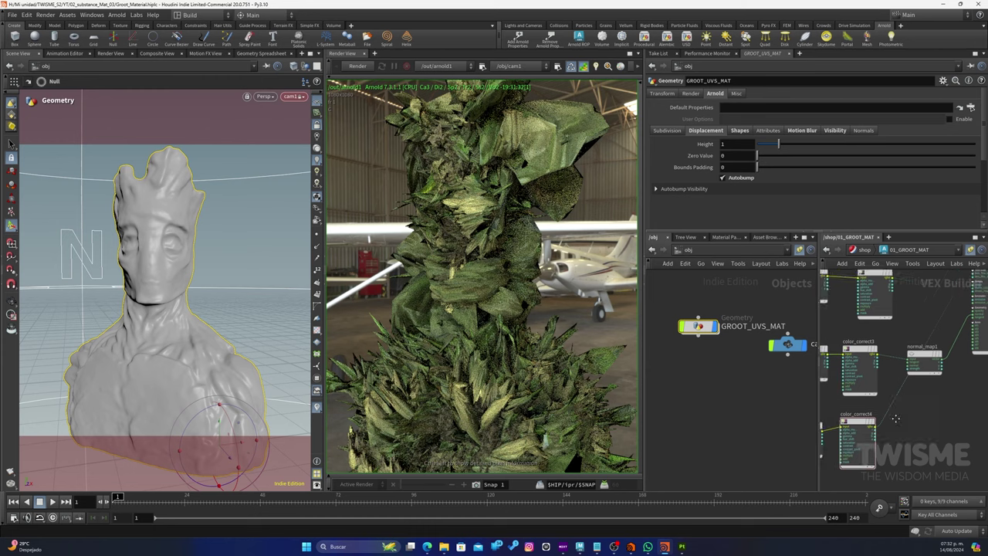
key("Tab")
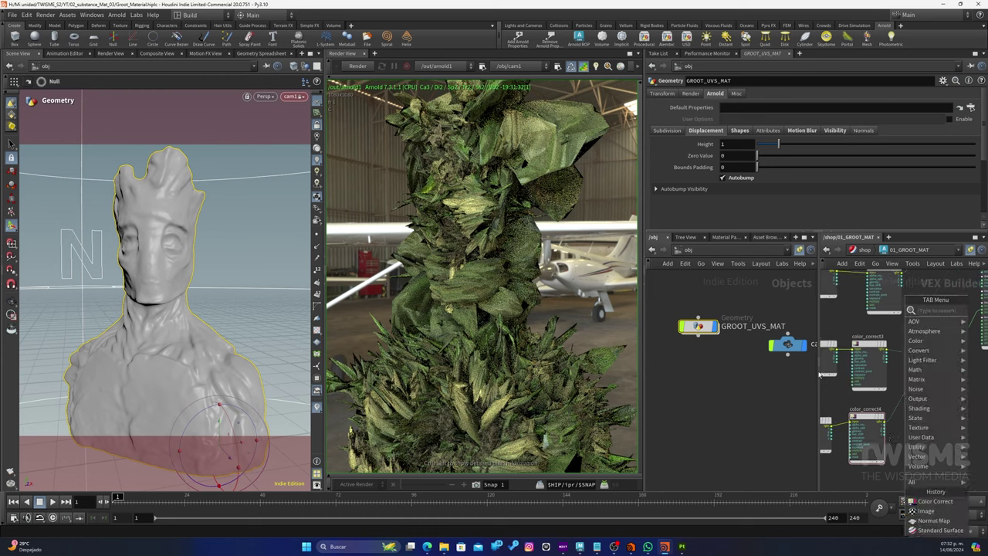
left_click(934, 521)
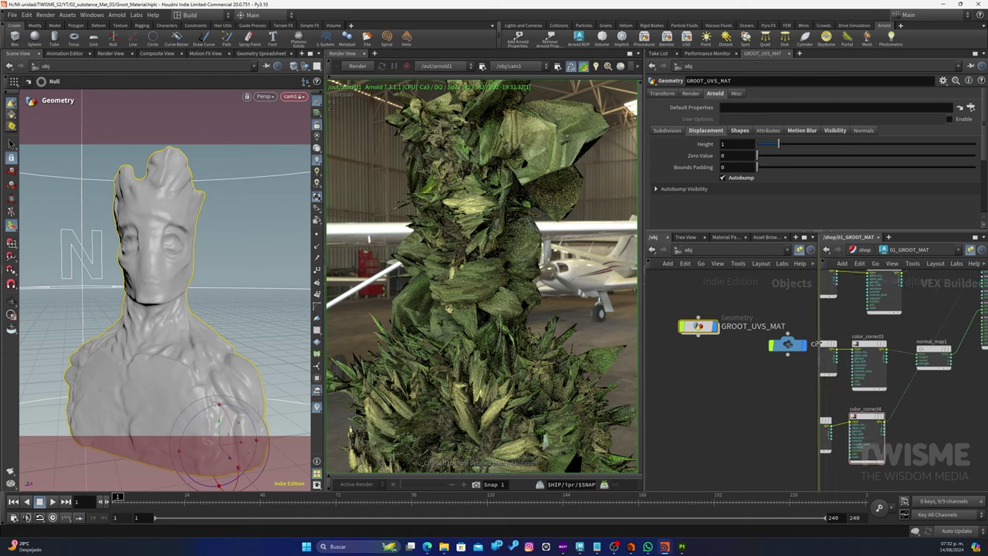
left_click(818, 343)
key("Tab")
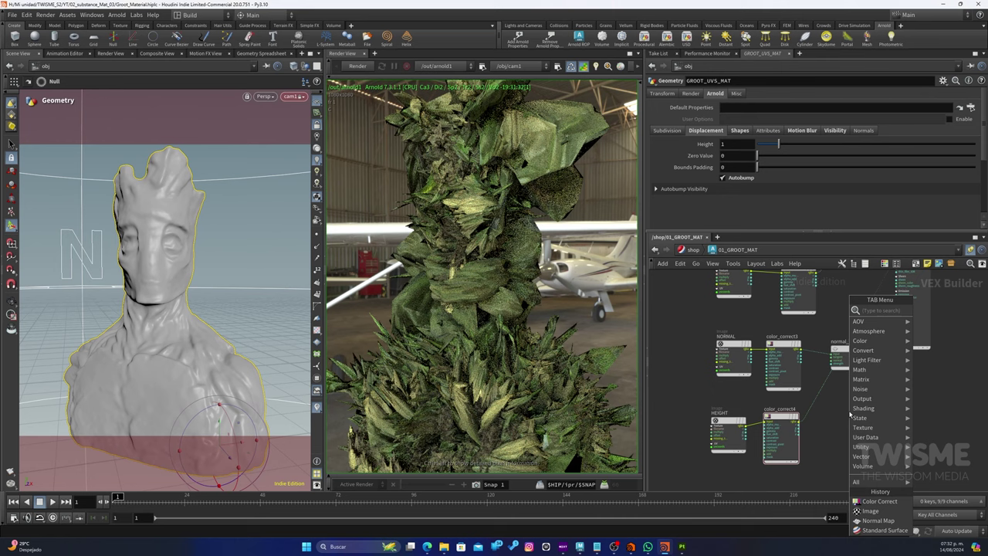
type("mix")
key("Return")
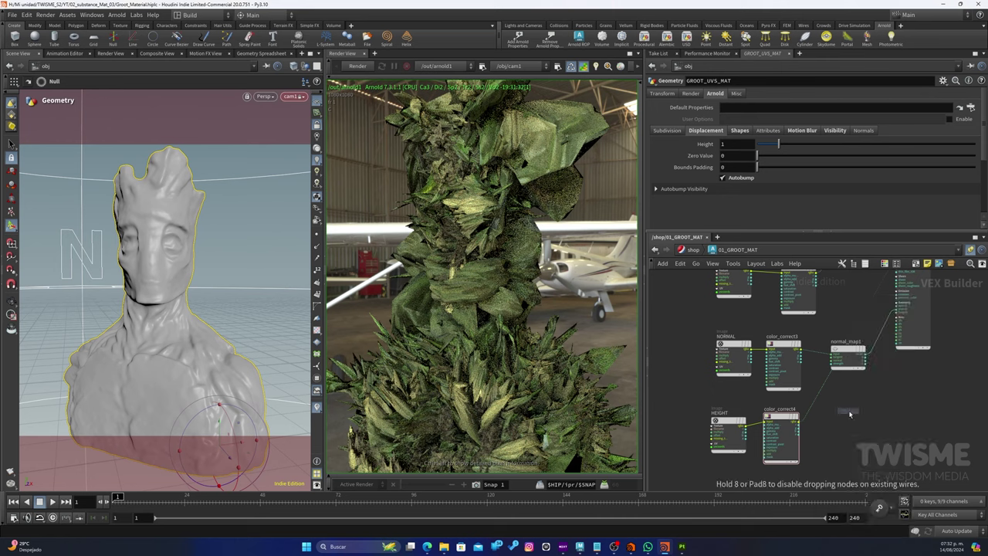
left_click(837, 416)
scroll(837, 416, "up", 3)
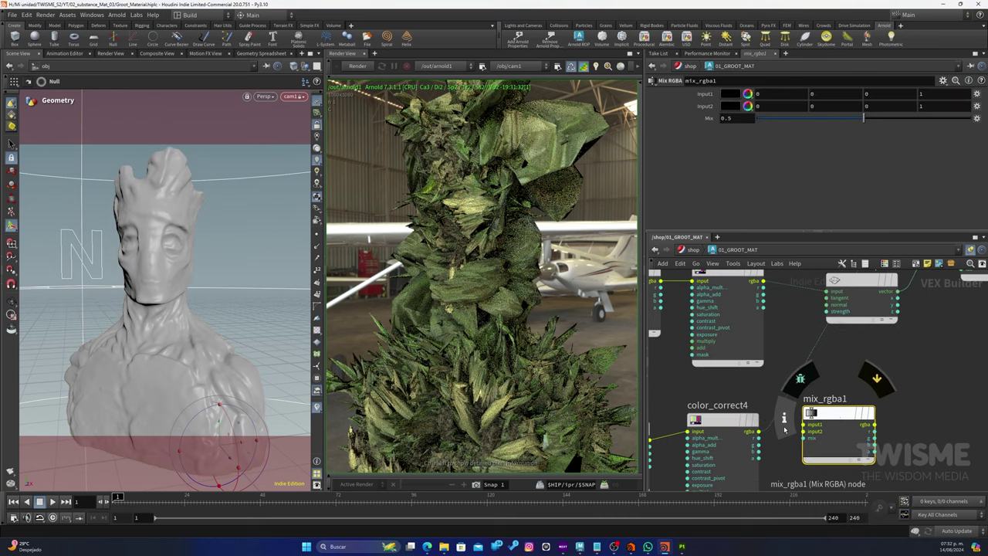
left_click_drag(758, 431, 805, 431)
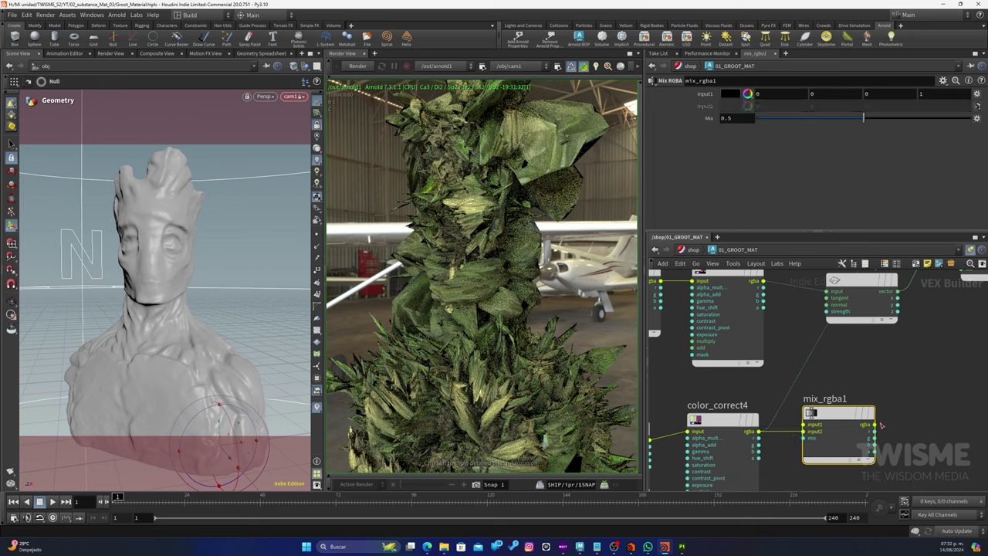
Test mix_rgba1's Mix at 0 and 1, re-render, then lower it to about 0.17.
left_click(874, 425)
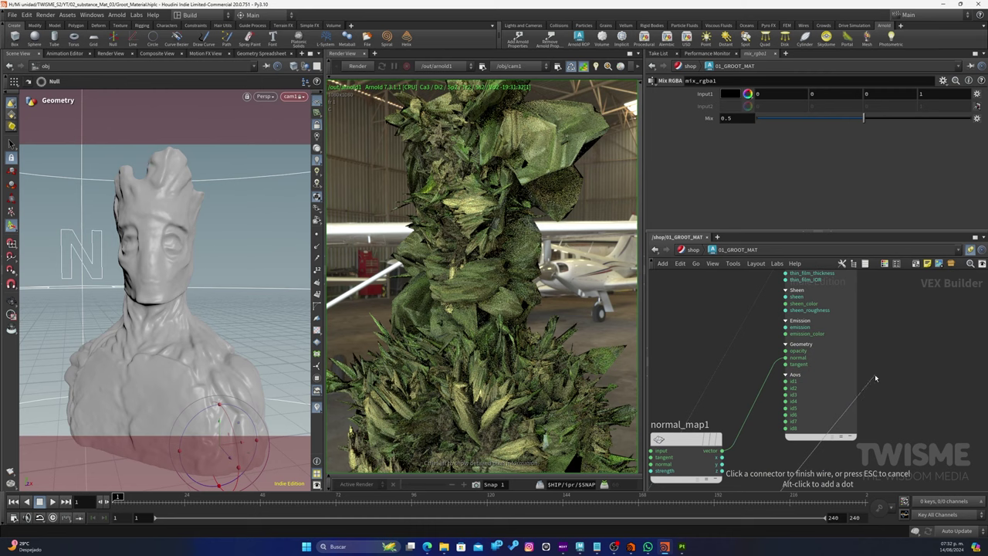
left_click_drag(878, 352, 850, 395)
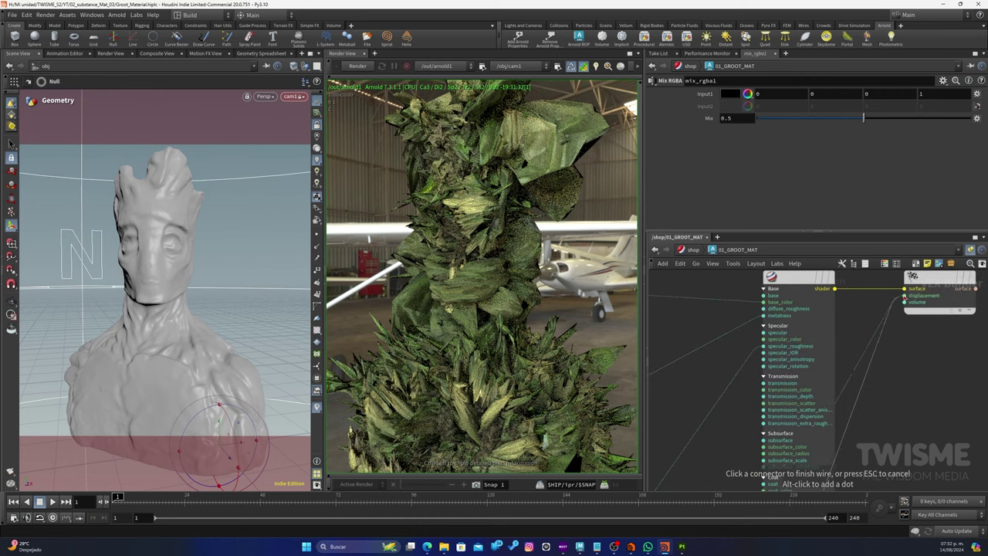
left_click(917, 287)
scroll(917, 288, "down", 3)
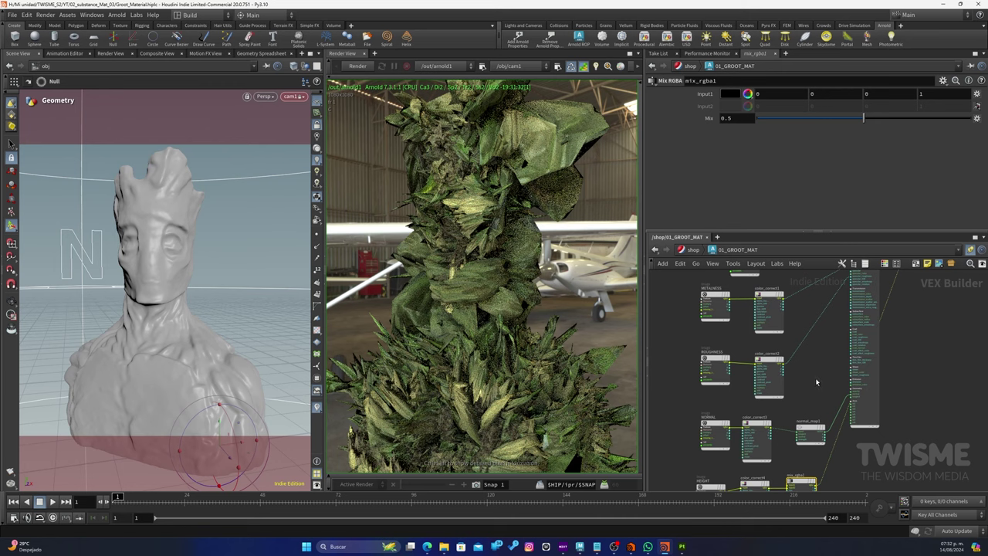
scroll(764, 440, "up", 4)
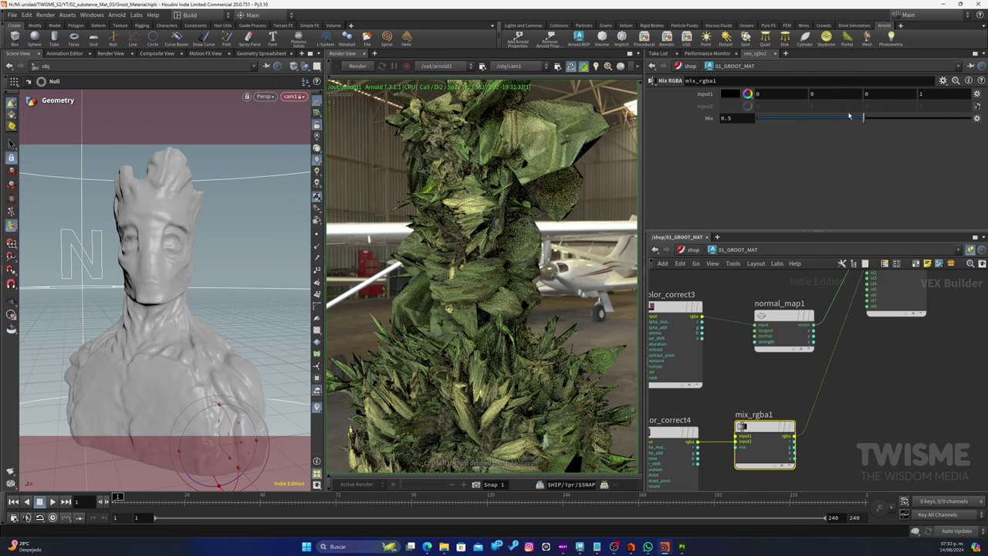
left_click_drag(885, 121, 971, 120)
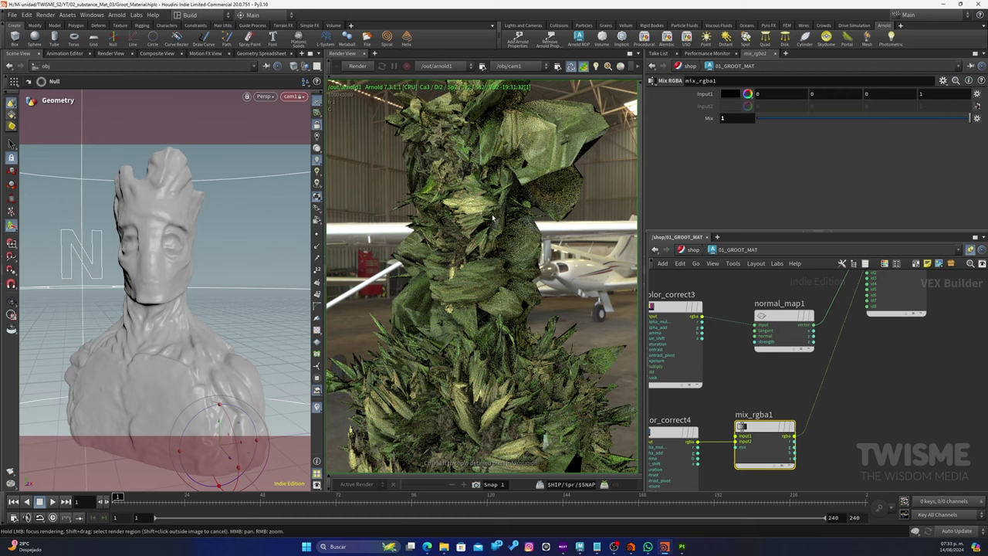
left_click(757, 118)
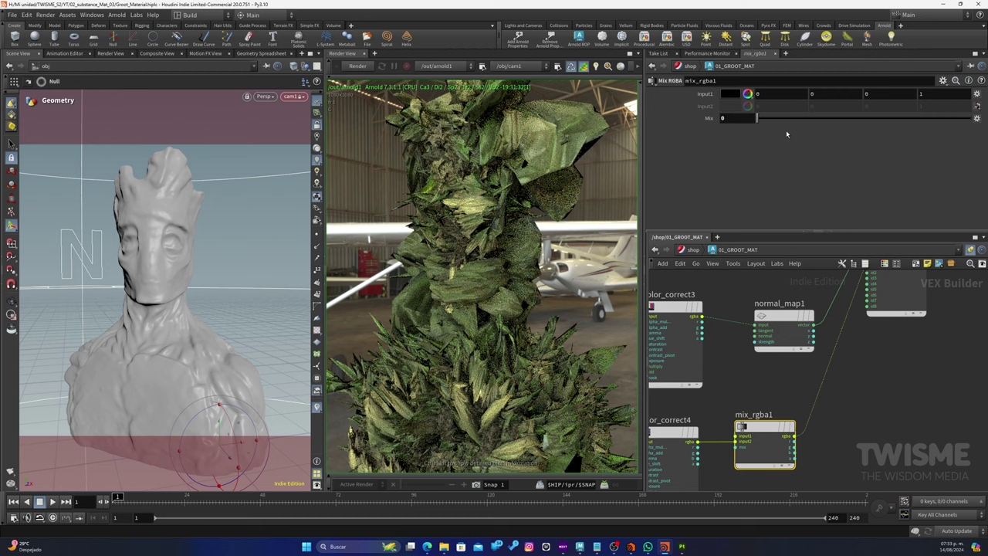
left_click_drag(849, 126, 971, 116)
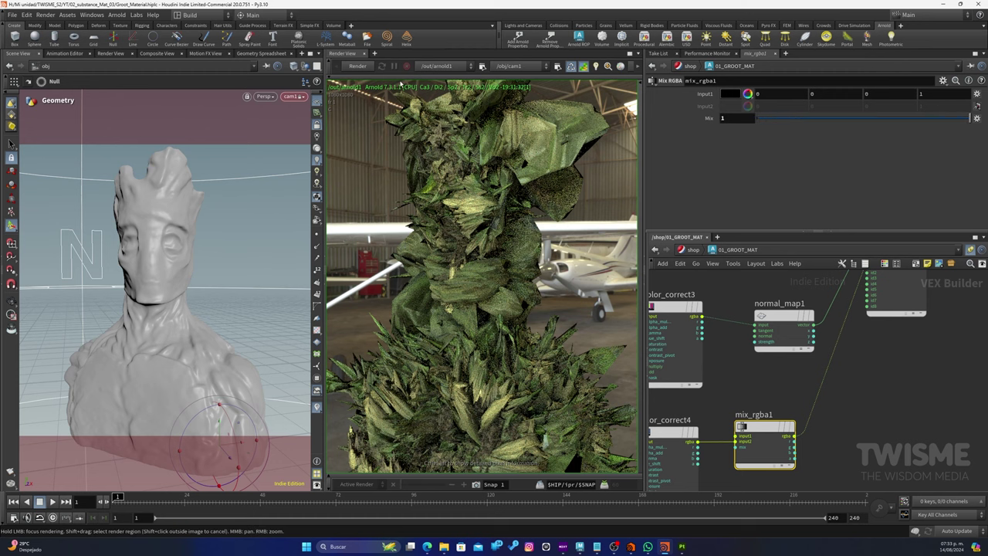
left_click(365, 68)
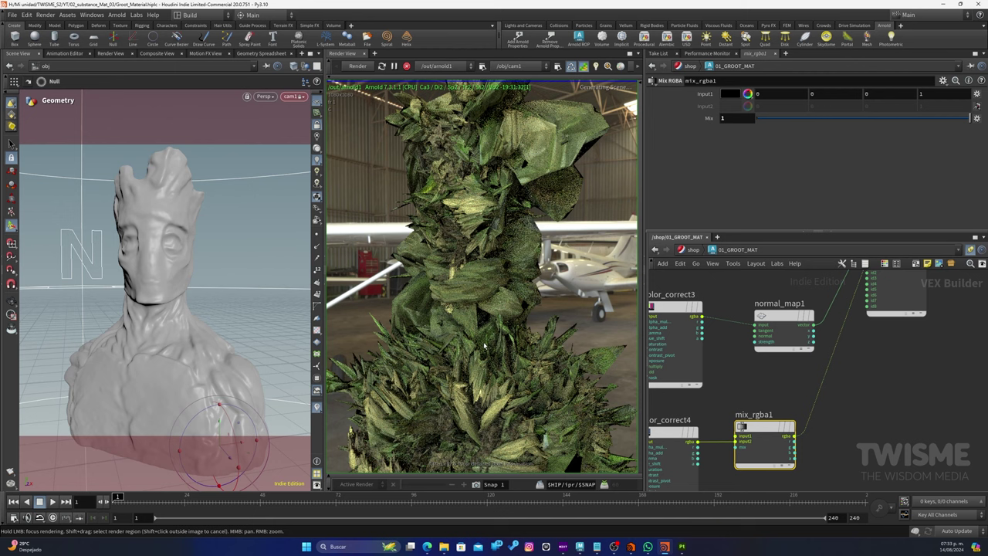
left_click_drag(969, 118, 797, 122)
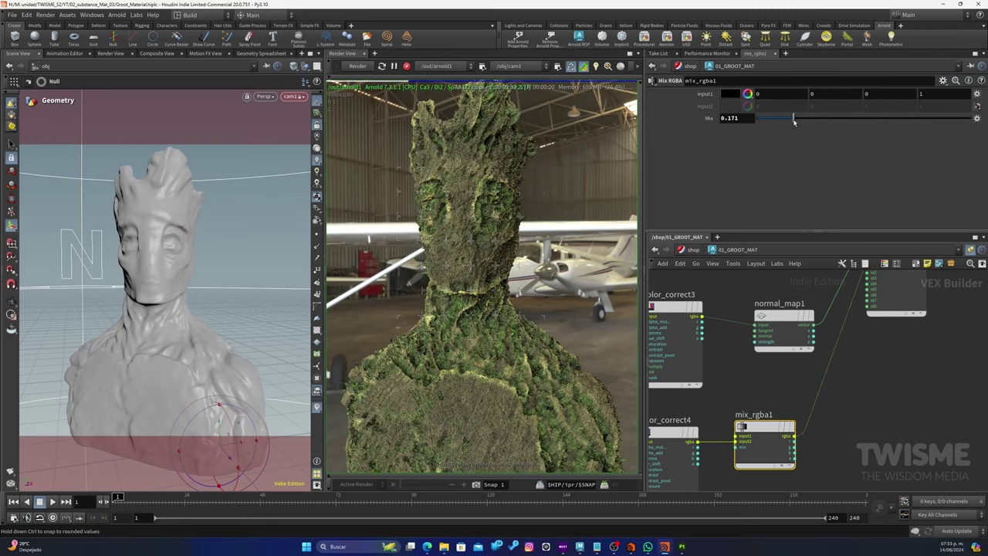
Lower mix_rgba1's Mix value to 0.025.
left_click_drag(797, 122, 779, 122)
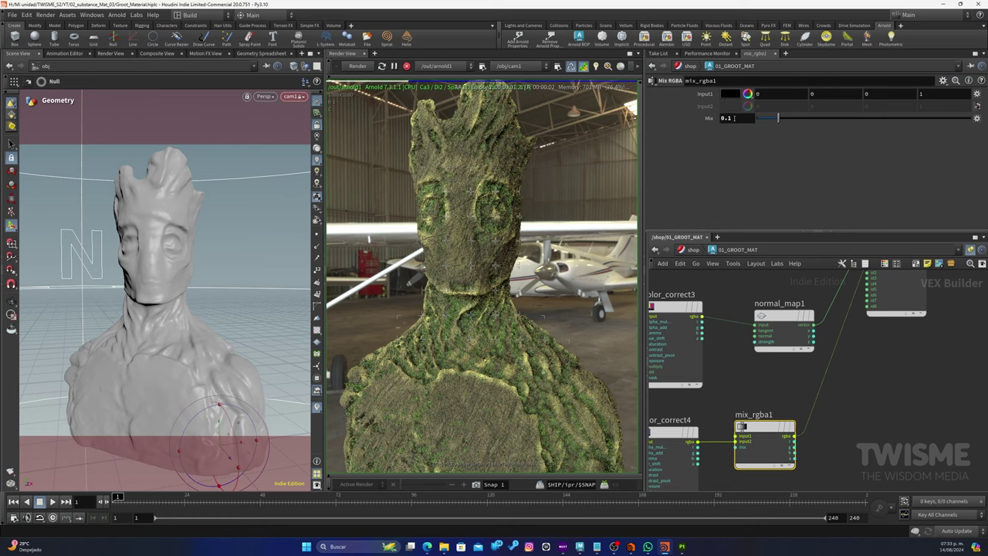
double_click(734, 118)
type(".")
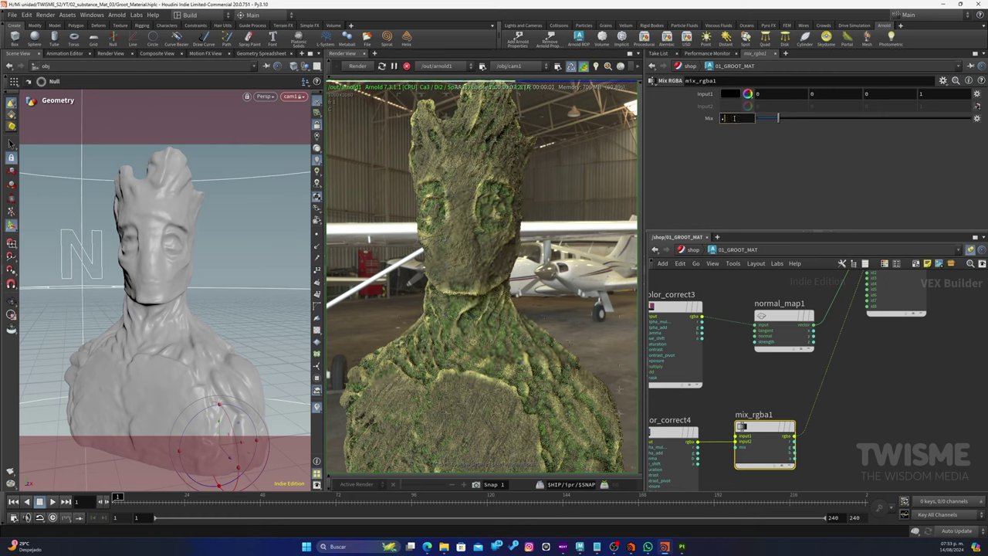
type("025")
key("Return")
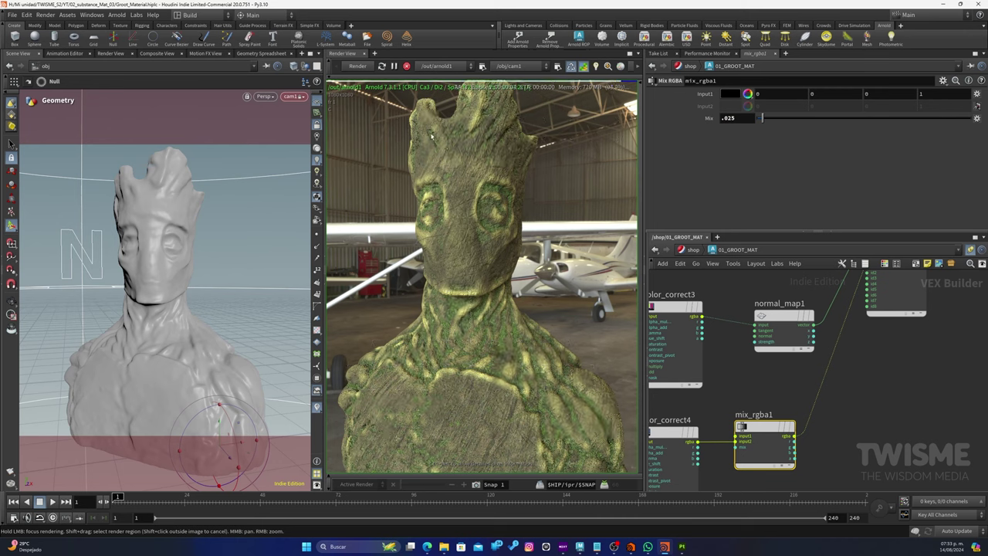
Cut the old normal wire and connect normal_map1's vector output to the material's normal input.
middle_click_drag(881, 357, 868, 407)
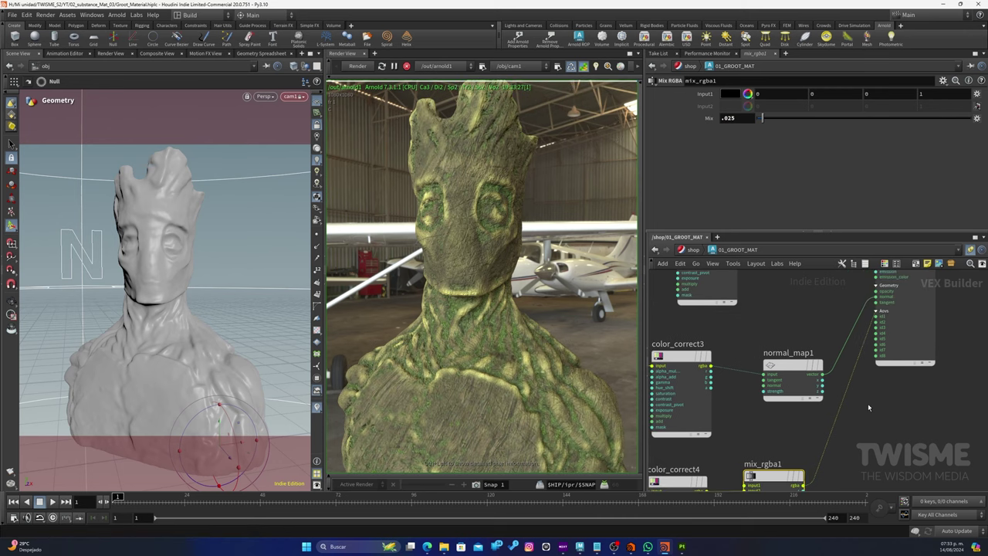
key("y")
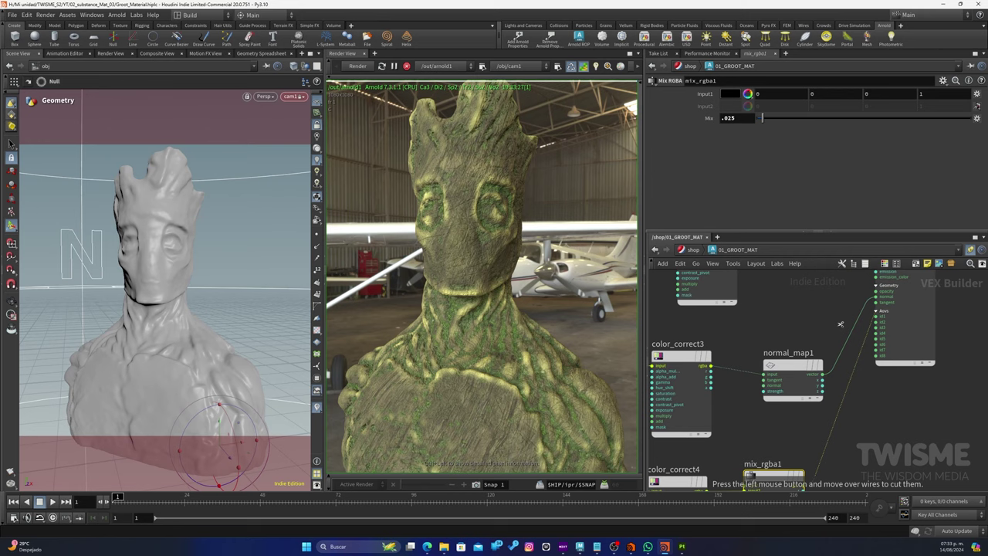
left_click_drag(844, 348, 843, 362)
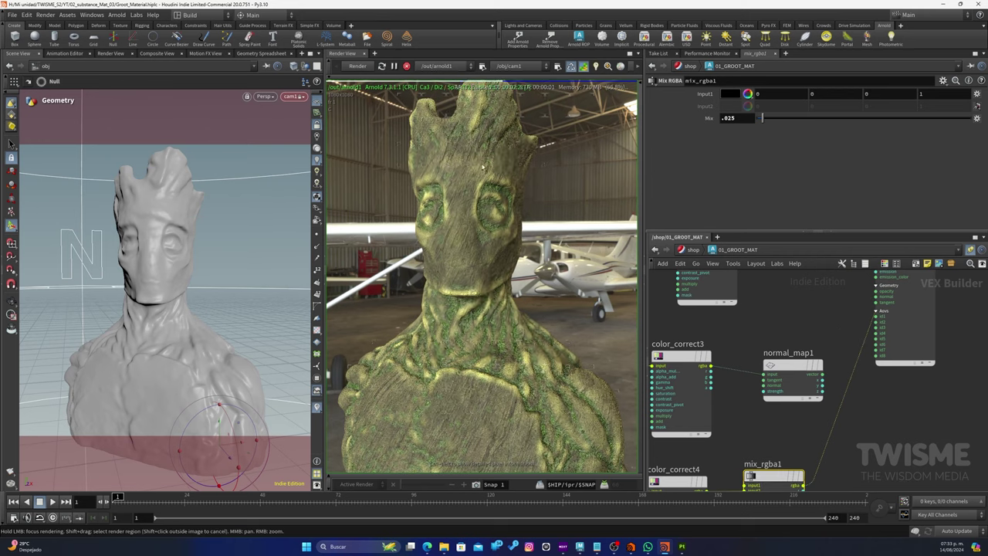
key("Escape")
left_click_drag(245, 277, 178, 232)
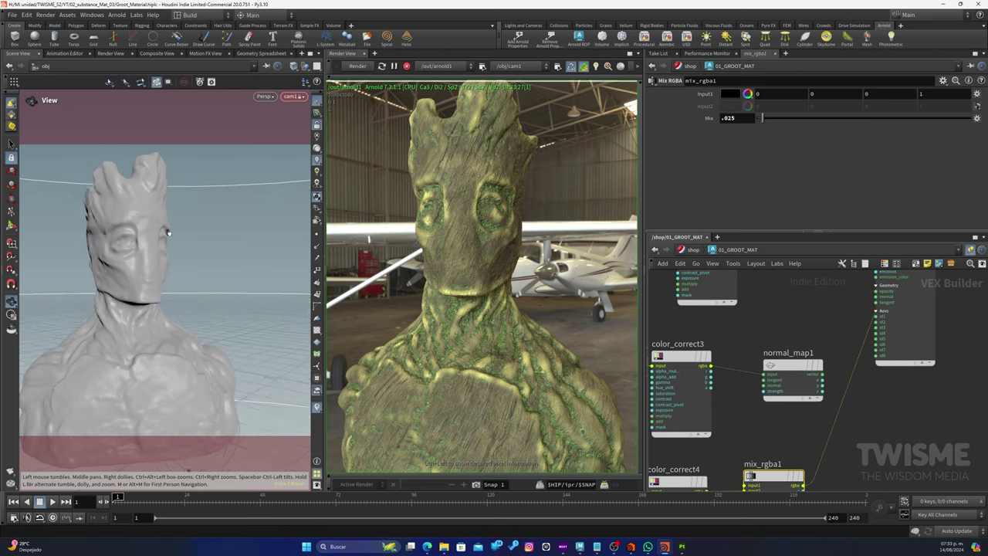
key("s")
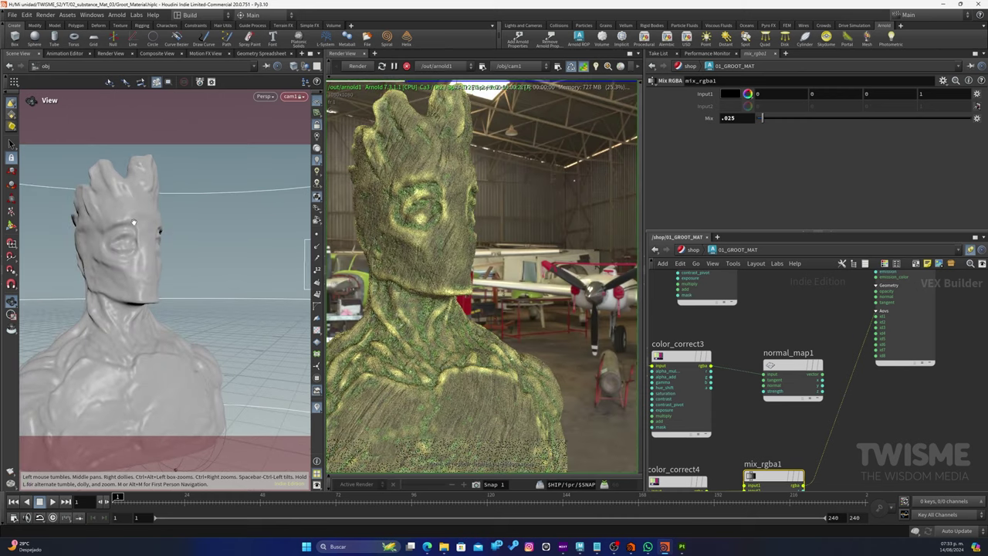
key("Return")
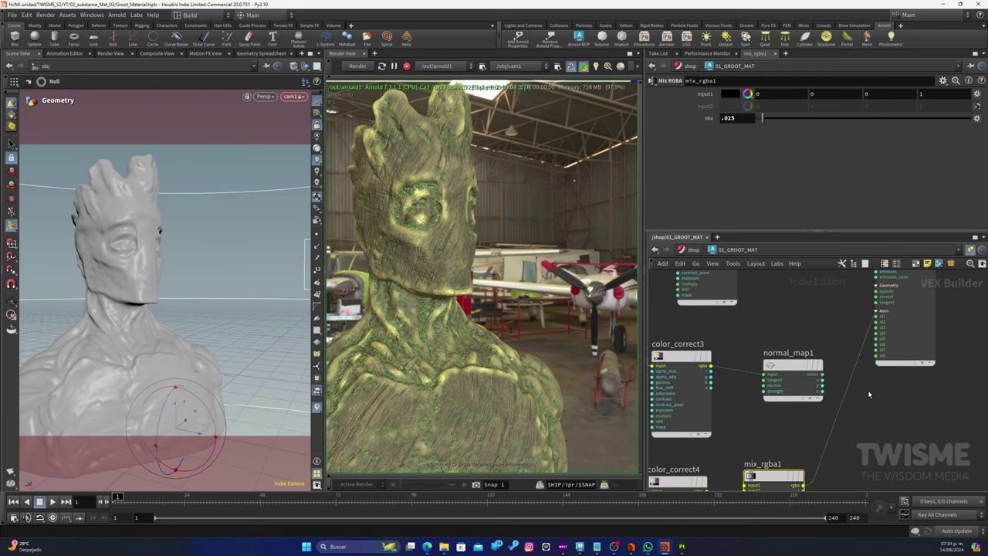
left_click_drag(824, 375, 865, 298)
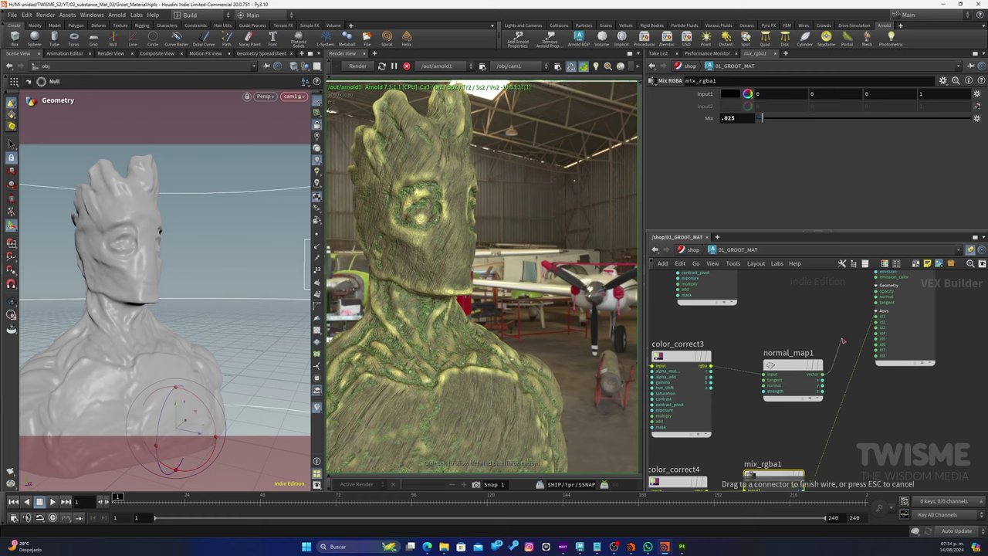
left_click(875, 297)
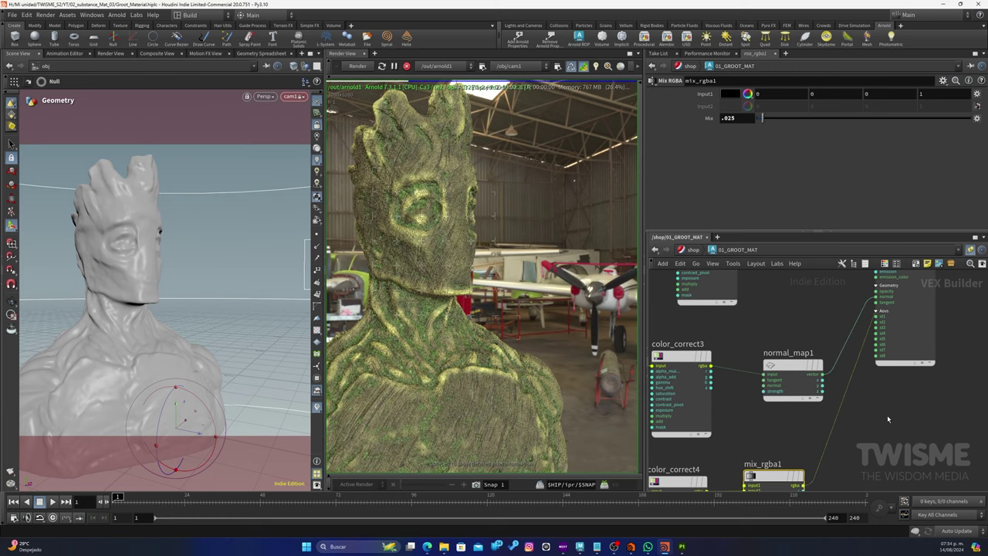
middle_click_drag(772, 475, 801, 421)
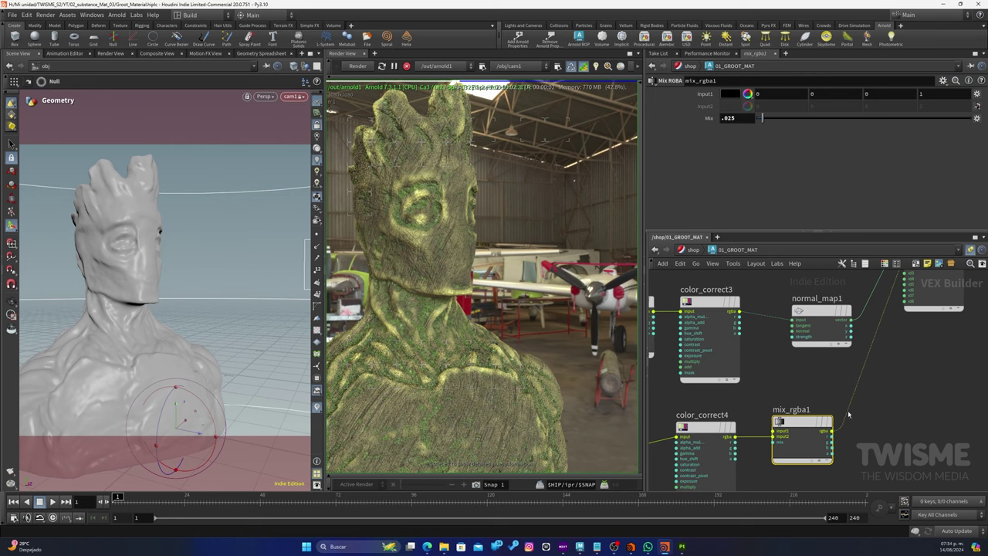
scroll(801, 422, "down", 3)
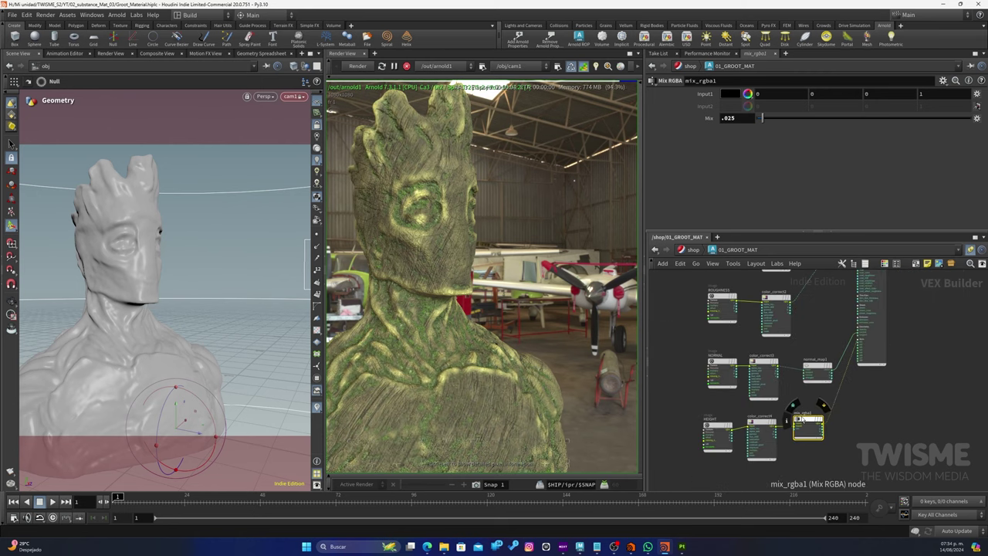
Copy mix_rgba1 as mix_rgba2, feed color_correct2 into it, drive specular_roughness, Mix 0.797.
left_click_drag(802, 418, 803, 318, "alt")
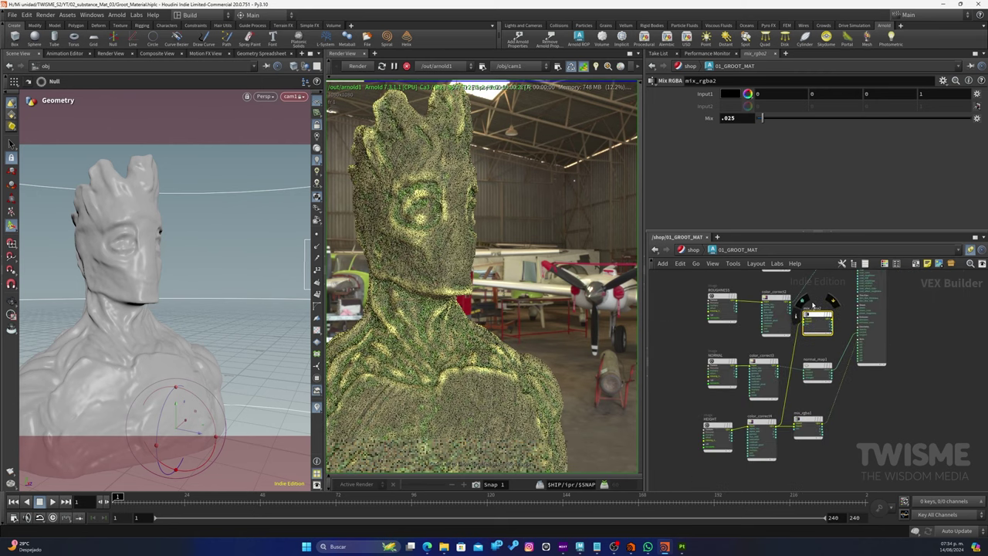
scroll(813, 305, "up", 5)
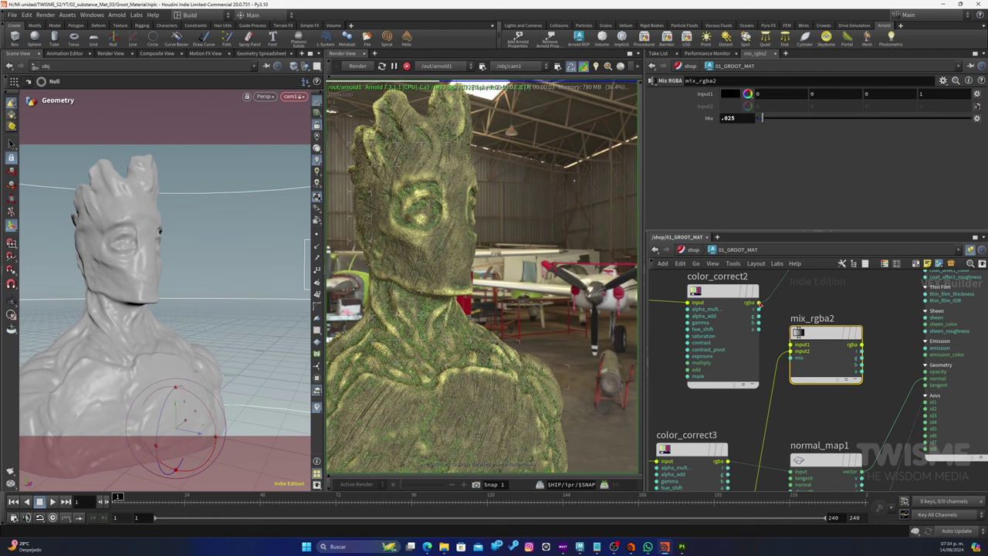
left_click_drag(758, 302, 791, 344)
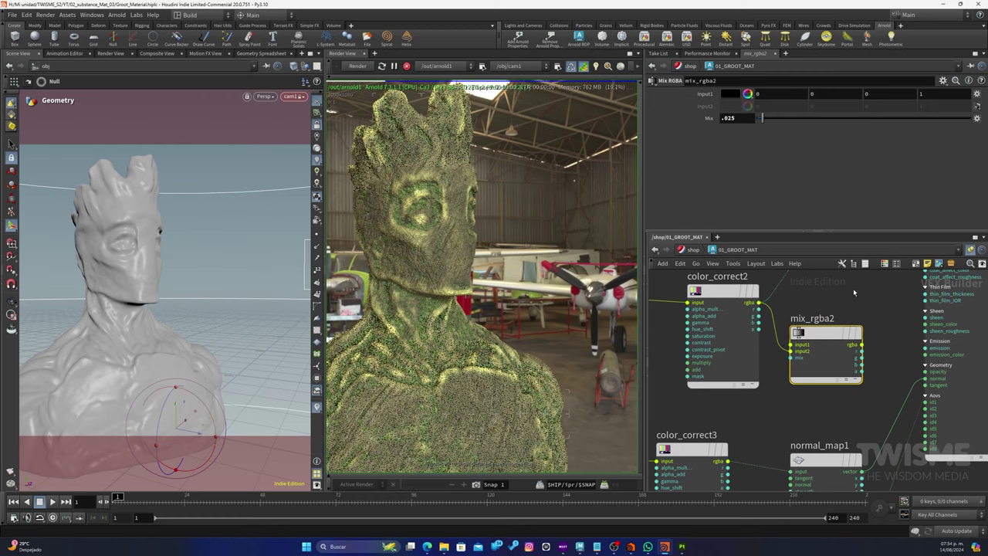
middle_click_drag(853, 288, 785, 376)
left_click_drag(761, 444, 765, 415)
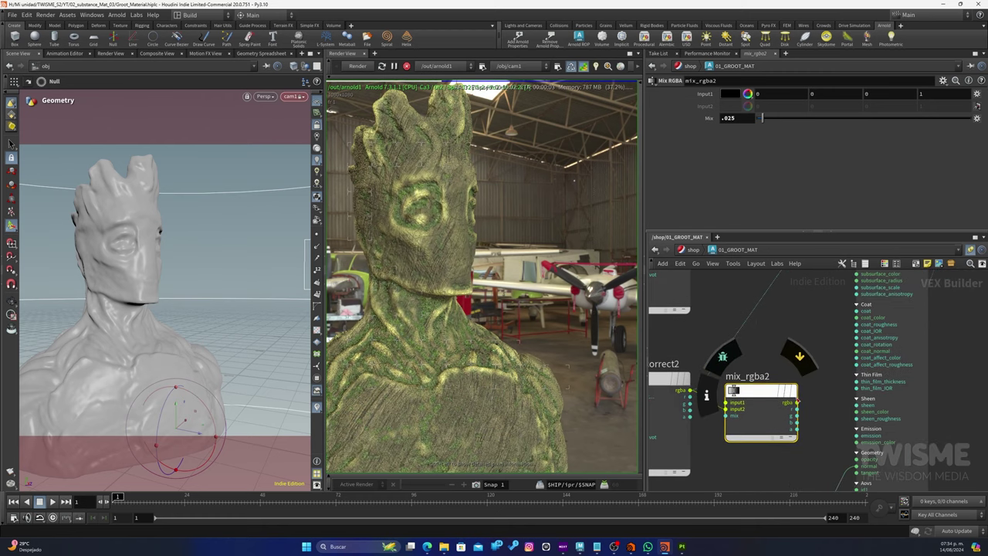
left_click(800, 403)
middle_click_drag(844, 347, 790, 463)
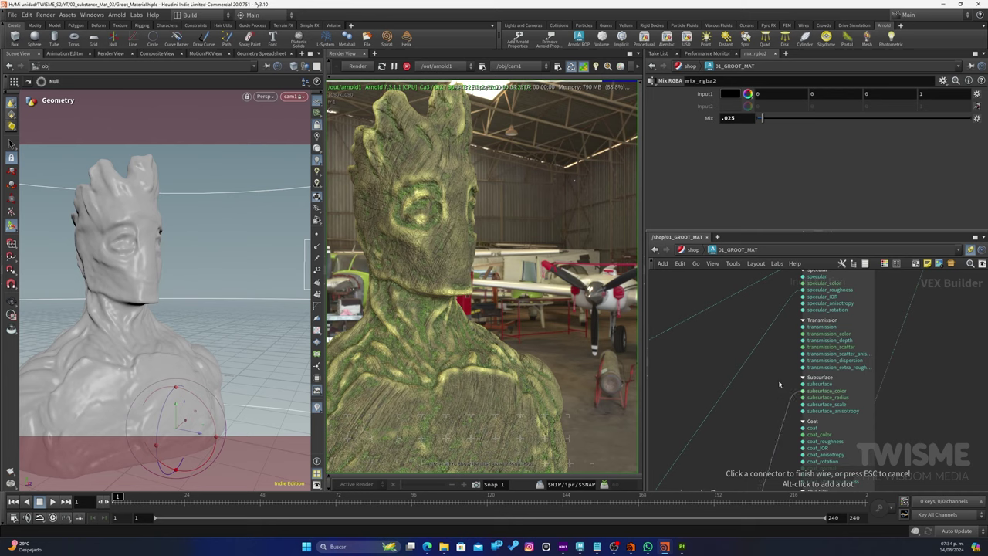
left_click(803, 289)
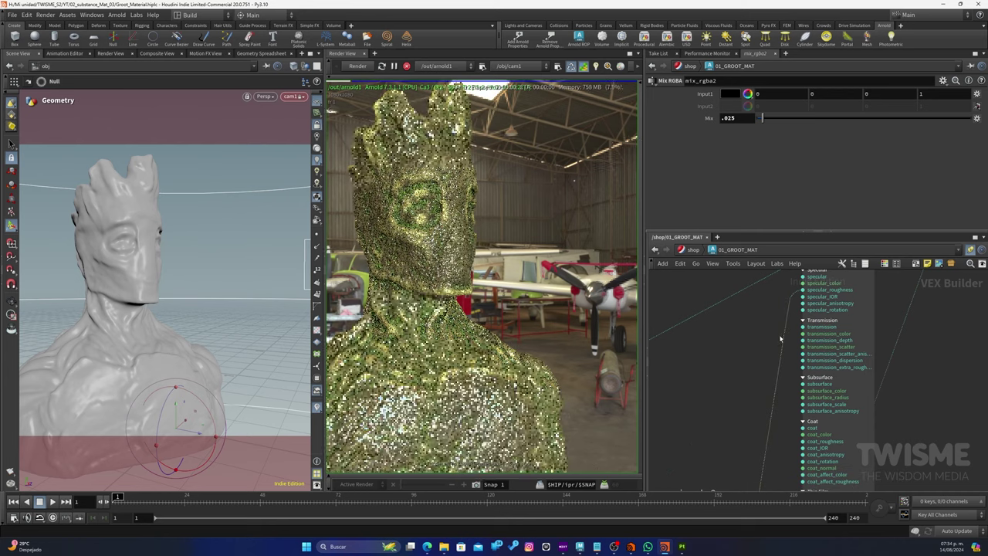
middle_click_drag(757, 365, 800, 300)
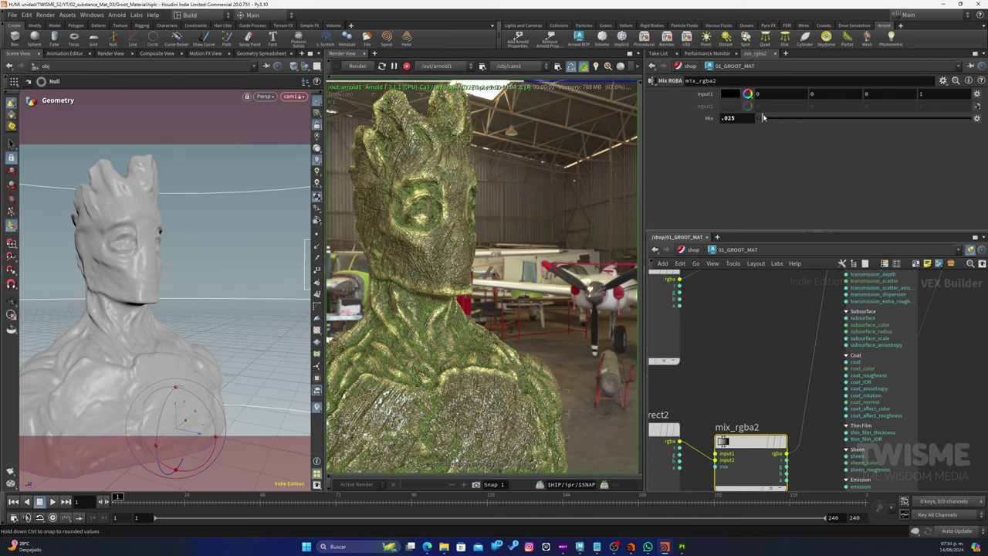
mouse_move(764, 117)
left_mouse_down()
mouse_move(977, 119)
mouse_move(927, 122)
left_mouse_up()
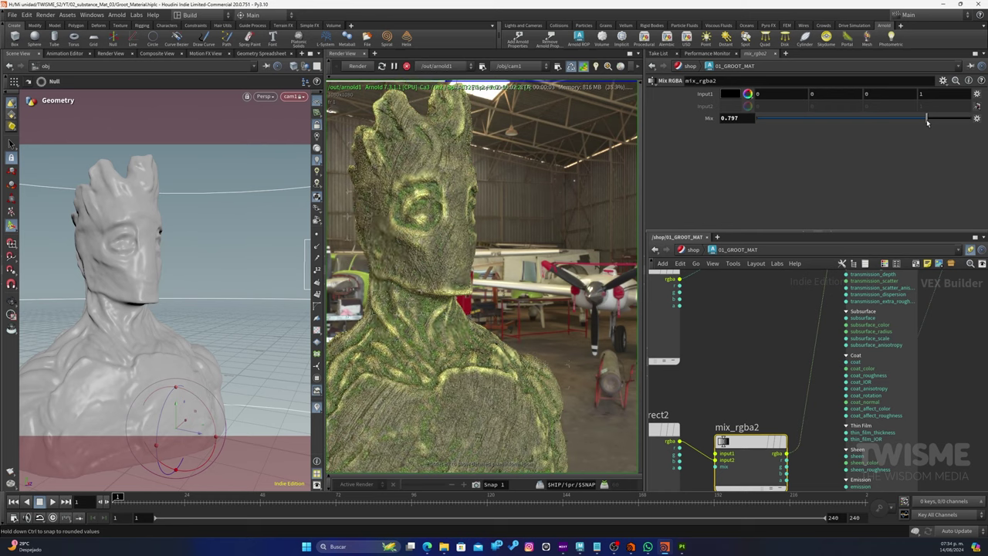
Duplicate mix_rgba2 as mix_rgba3, feed color_correct1 into it, and connect its output to metalness.
left_click_drag(753, 434, 753, 332, "alt")
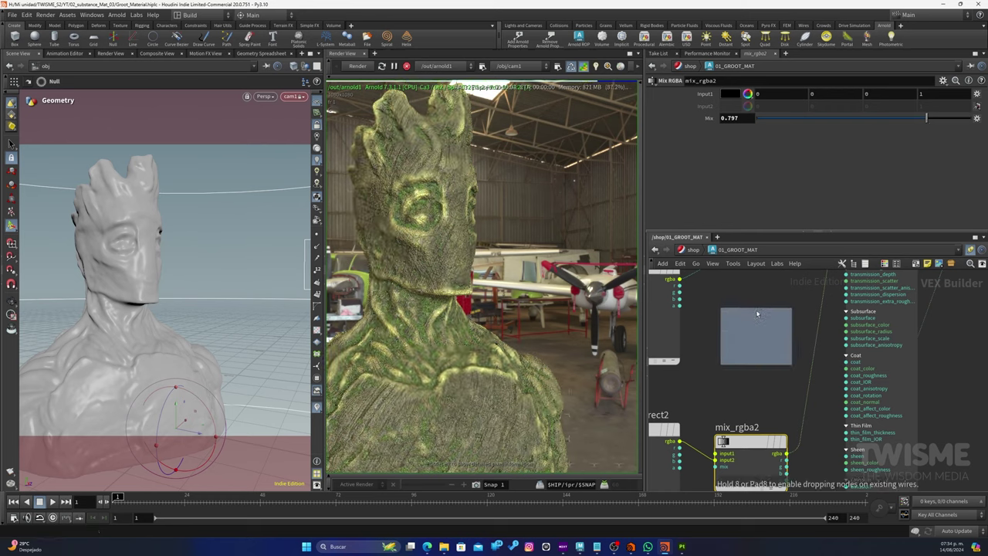
scroll(752, 389, "up", 2)
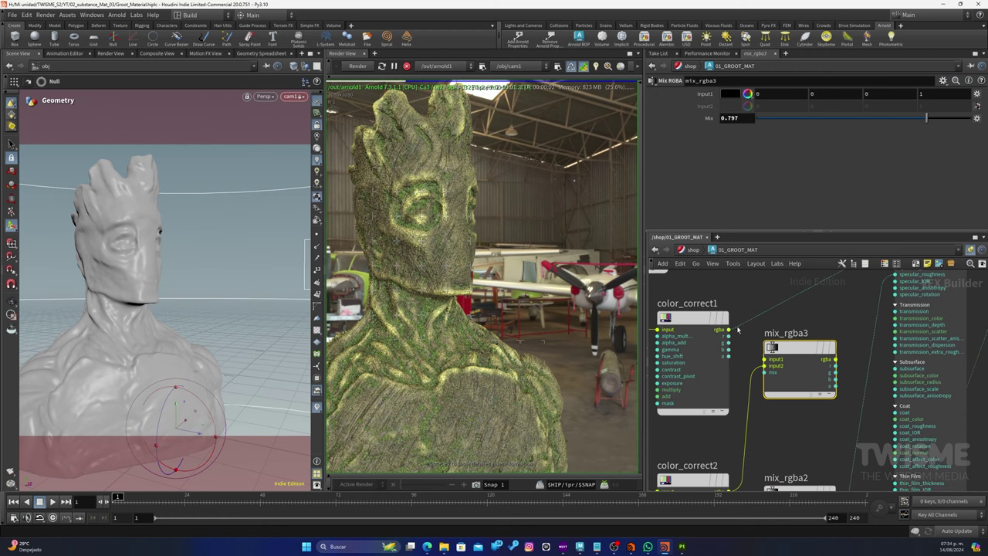
left_click_drag(728, 330, 769, 359)
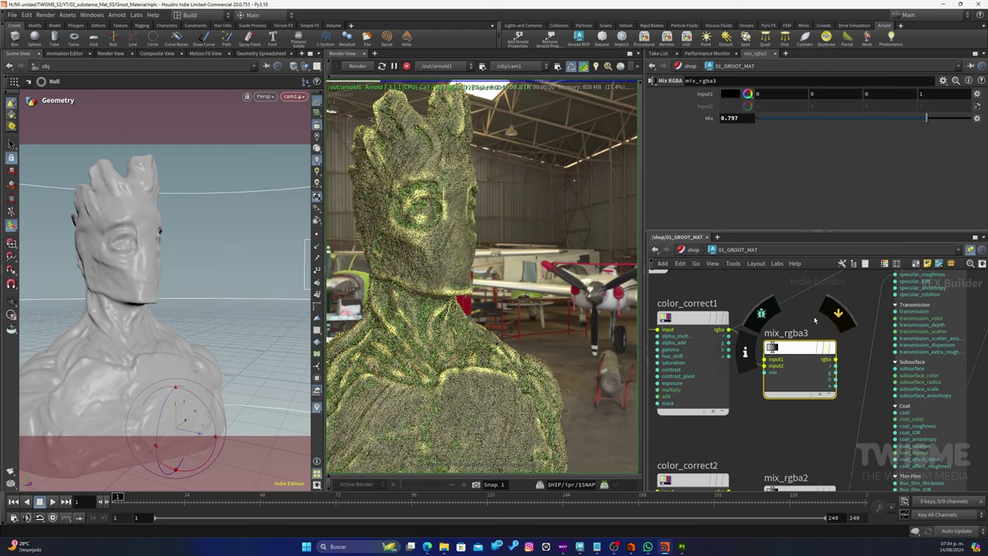
middle_click_drag(815, 320, 753, 356)
mouse_move(774, 392)
left_mouse_down()
mouse_move(798, 340)
mouse_move(762, 369)
left_mouse_up()
left_click(760, 373)
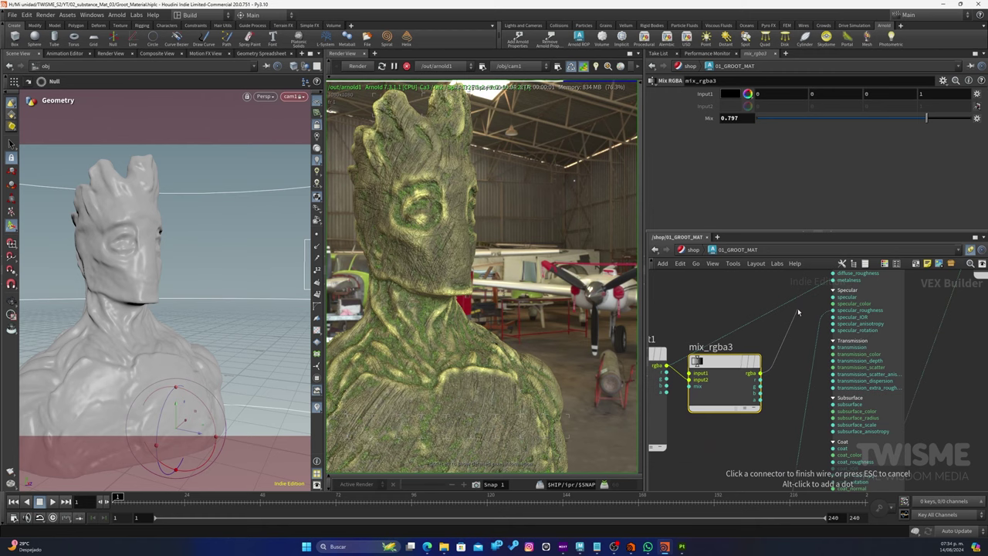
mouse_move(798, 312)
middle_mouse_down()
mouse_move(747, 359)
mouse_move(798, 329)
middle_mouse_up()
left_click(783, 327)
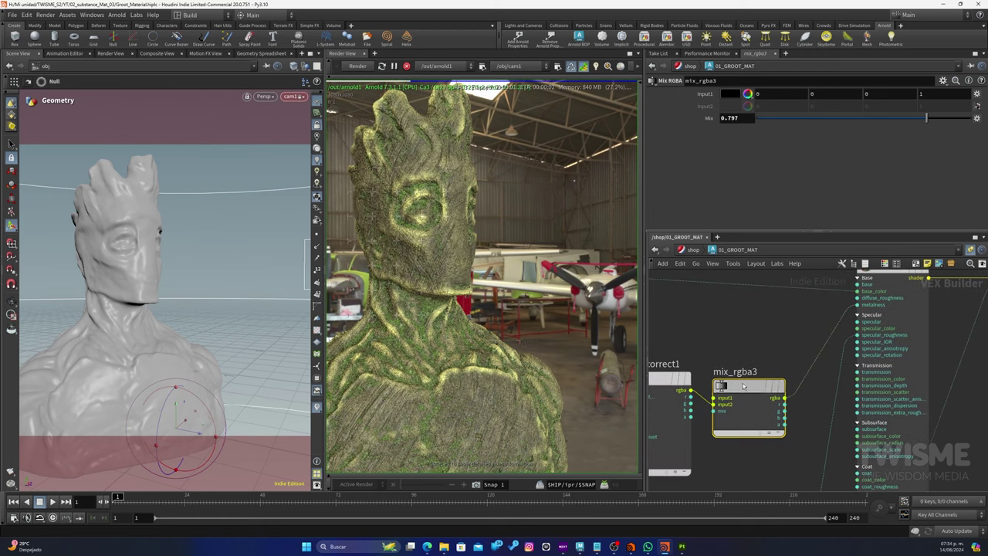
Set mix_rgba3's Input1 to pure white and its Mix to 1.
left_click_drag(795, 126, 752, 119)
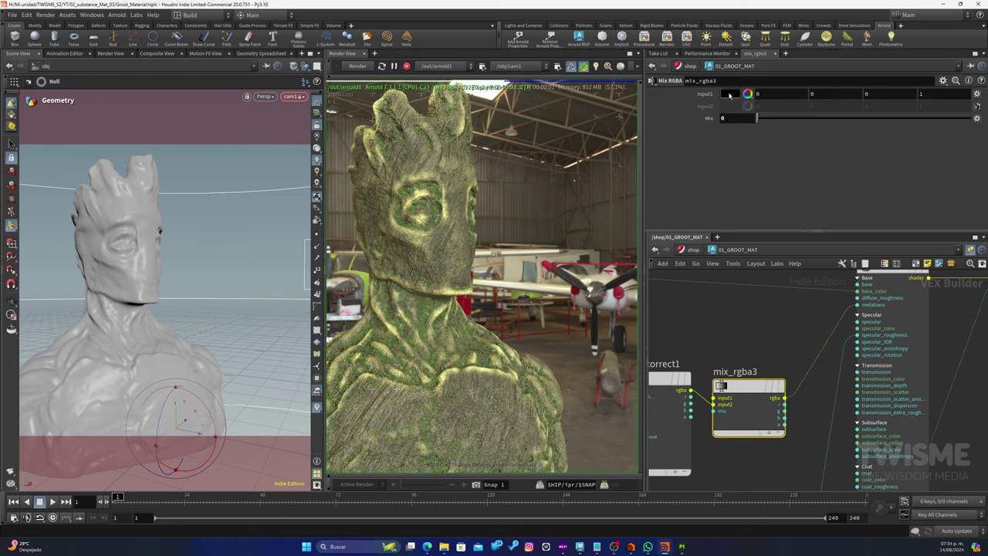
left_click(732, 93)
left_click(857, 98)
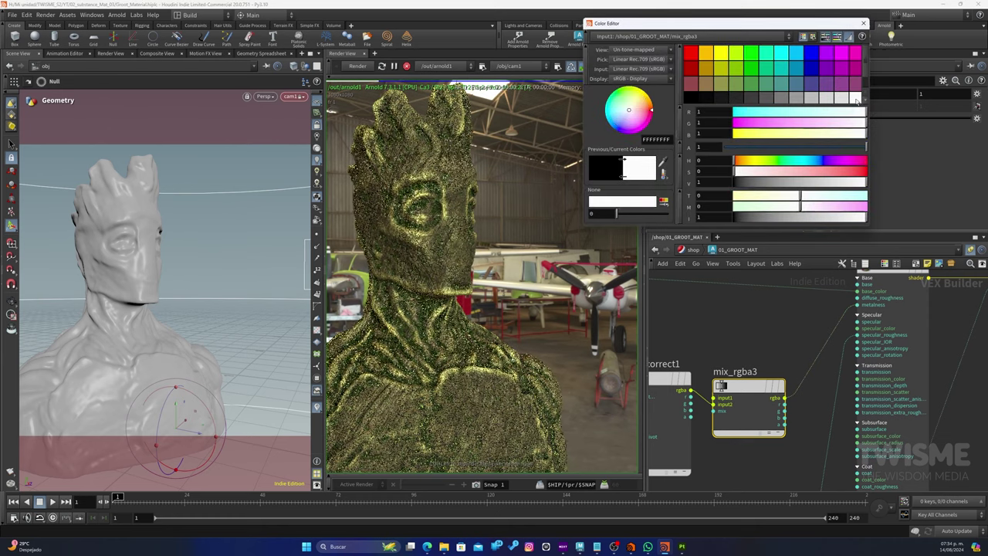
left_click(863, 23)
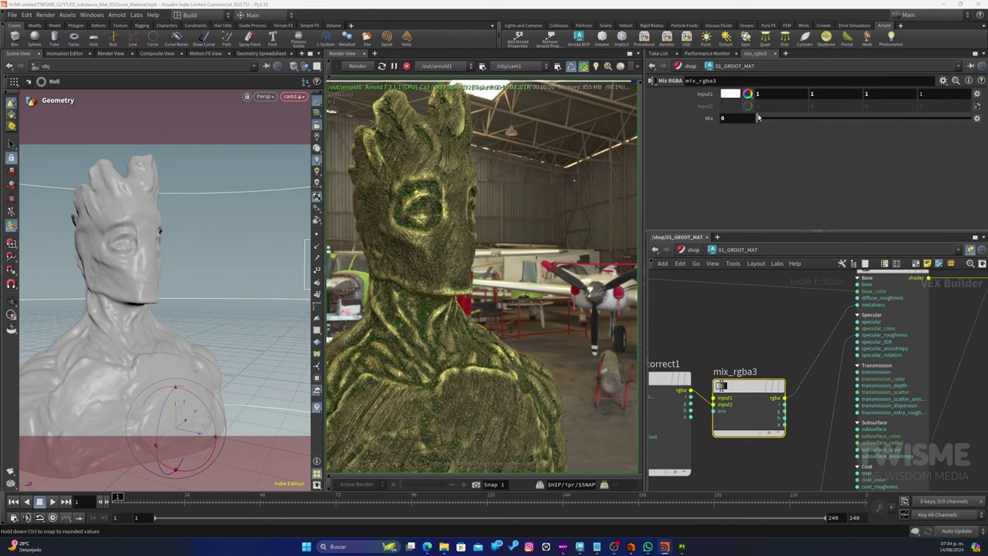
left_click_drag(757, 118, 966, 119)
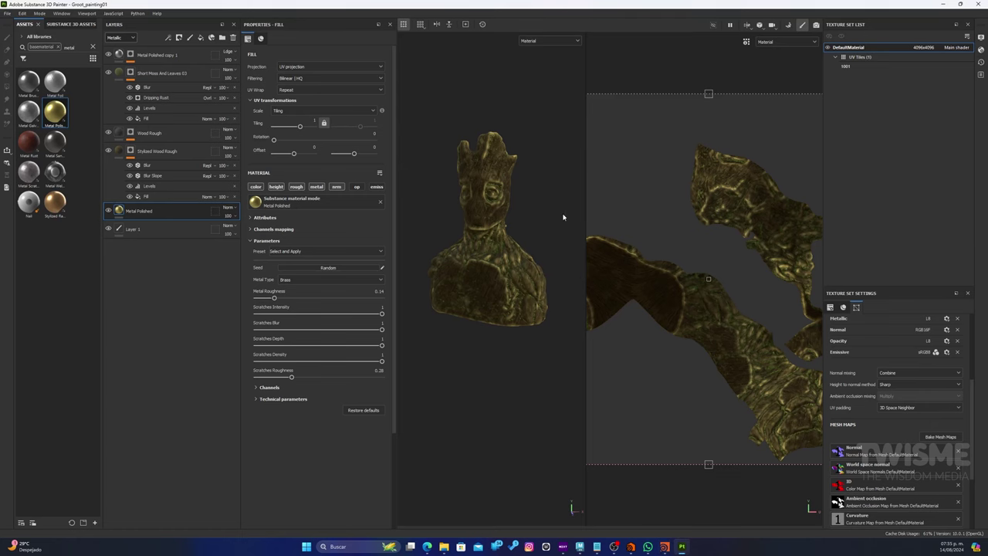
Delete Metal Polished copy 1 and Metal Polished, and clear the Stylized Wood Rough mask.
left_click_drag(586, 257, 775, 257)
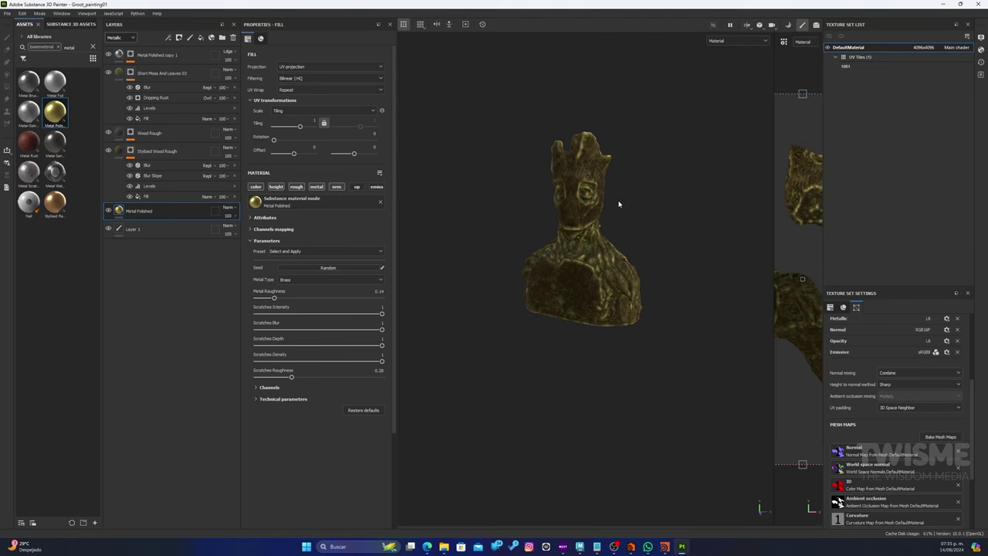
scroll(618, 204, "up", 5)
left_click(158, 56)
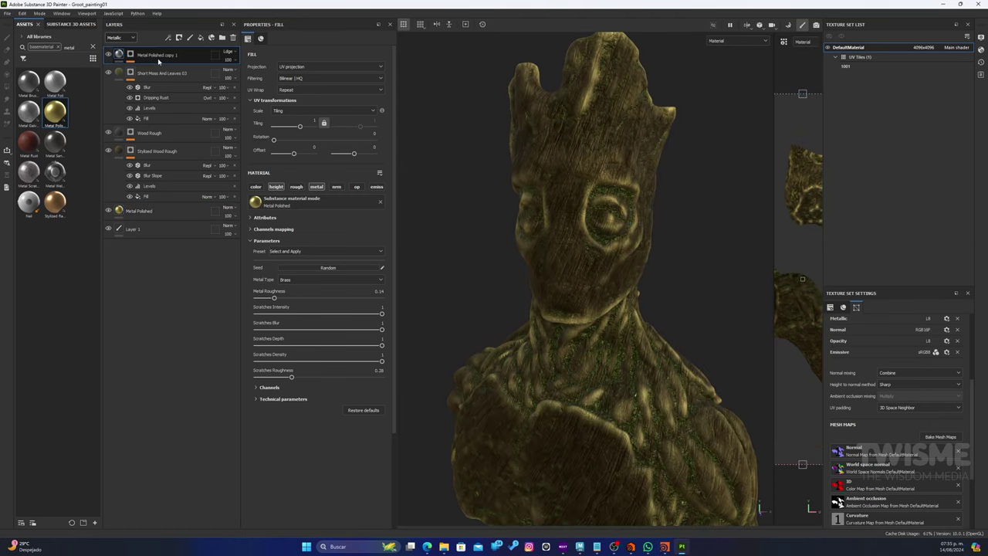
key("Delete")
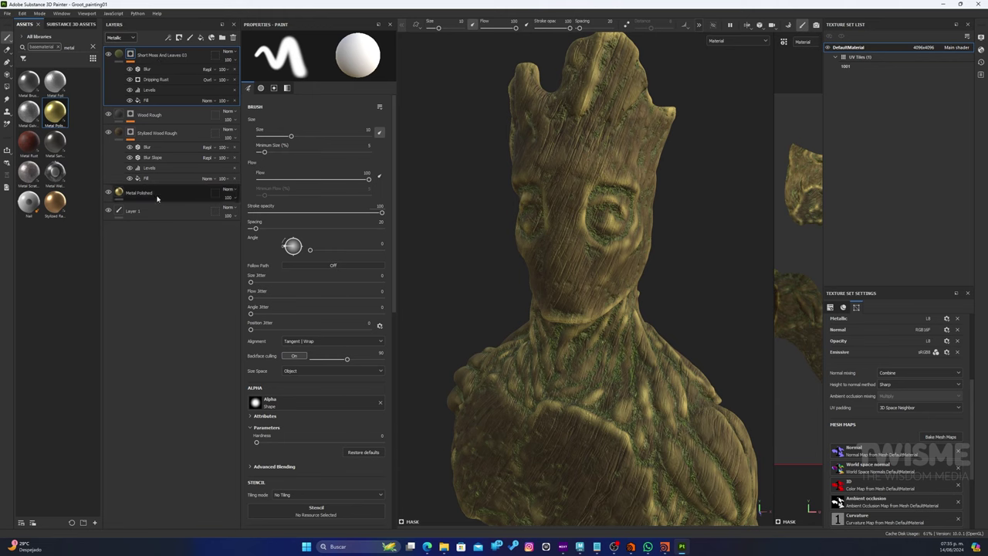
left_click(157, 196)
key("Delete")
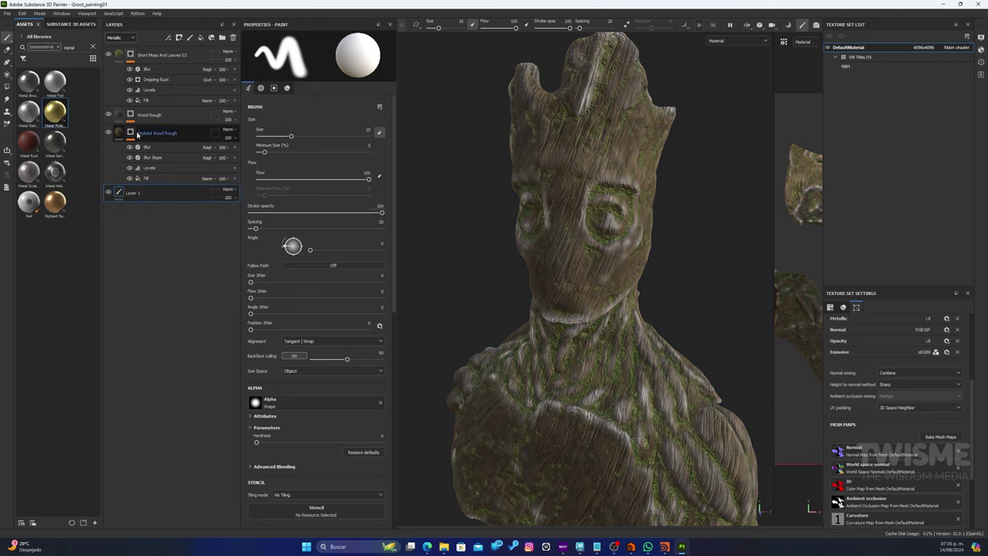
right_click(132, 134)
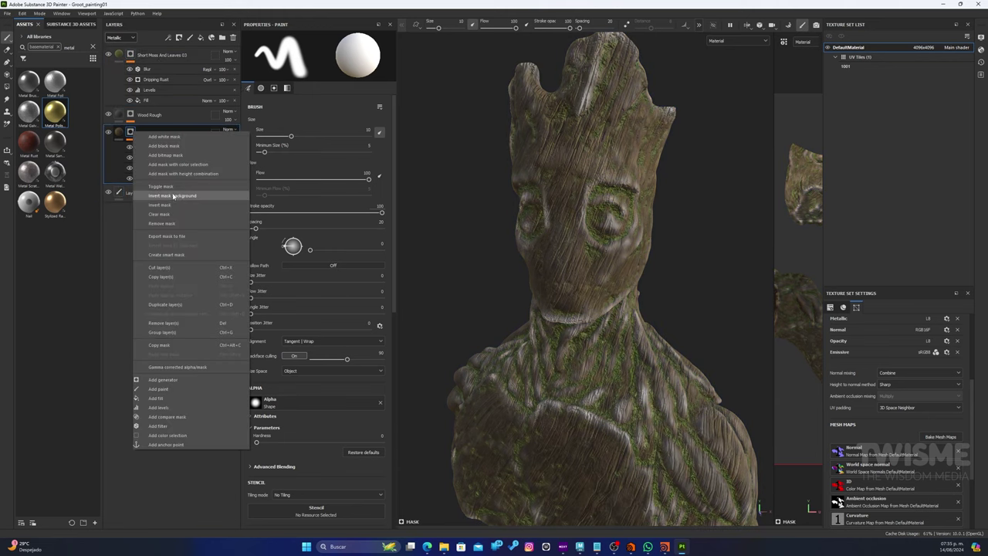
left_click(163, 223)
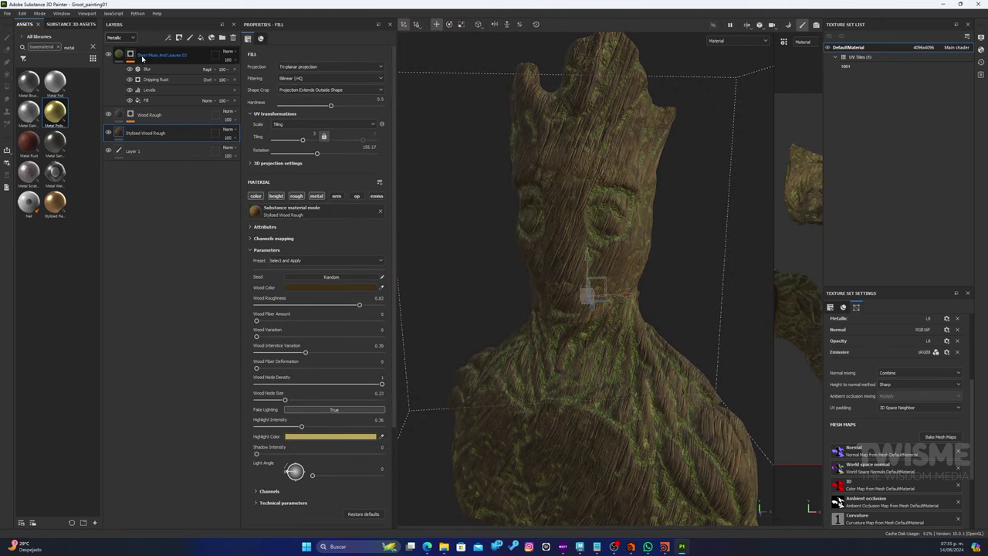
Drag the Levels handles on the Short Moss And Leaves 03 mask to tune moss coverage.
left_click(149, 90)
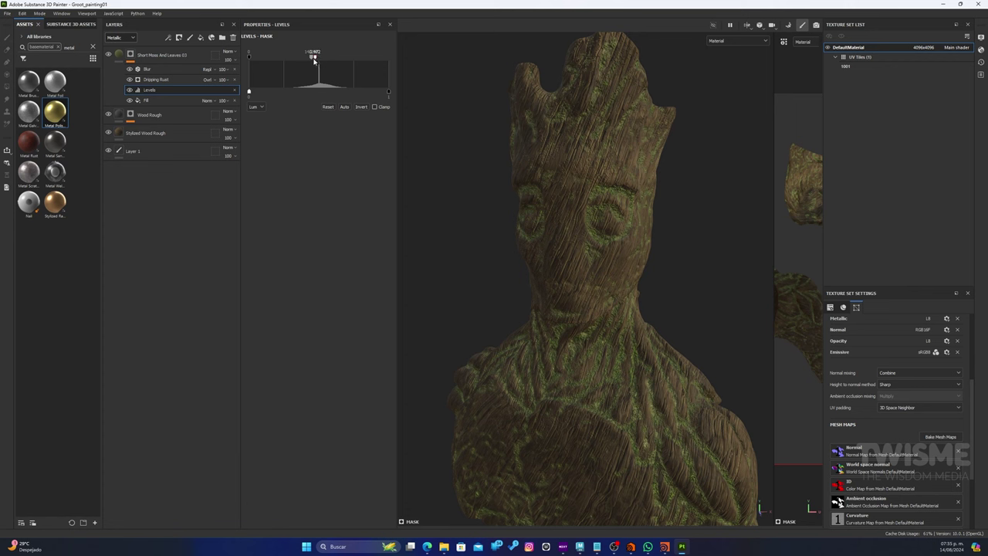
left_click_drag(314, 60, 323, 66)
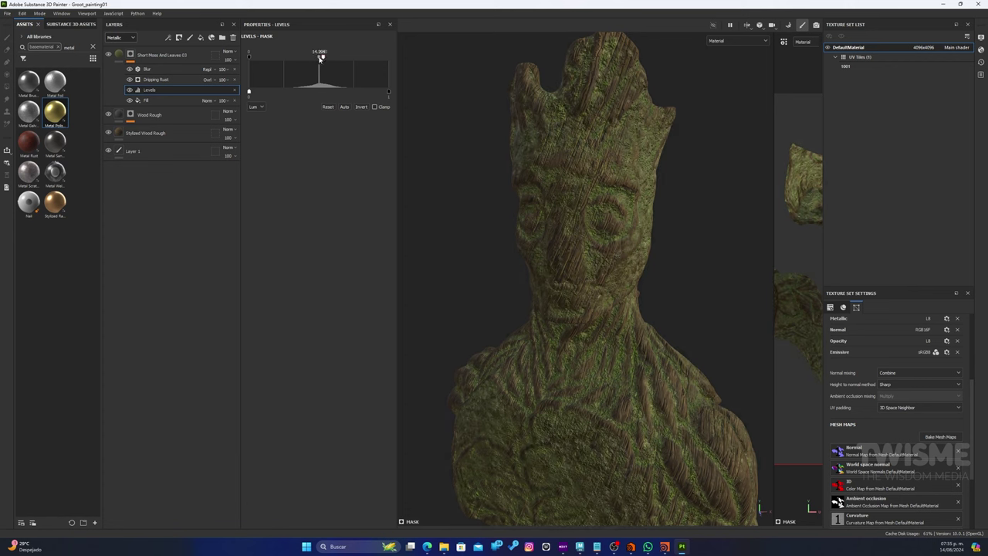
left_click_drag(311, 60, 295, 60)
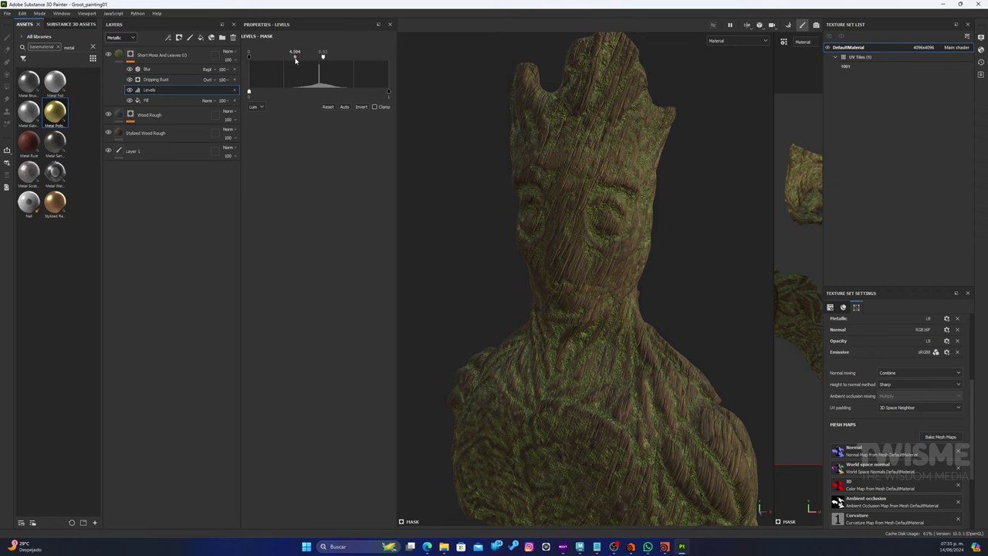
left_click(154, 132)
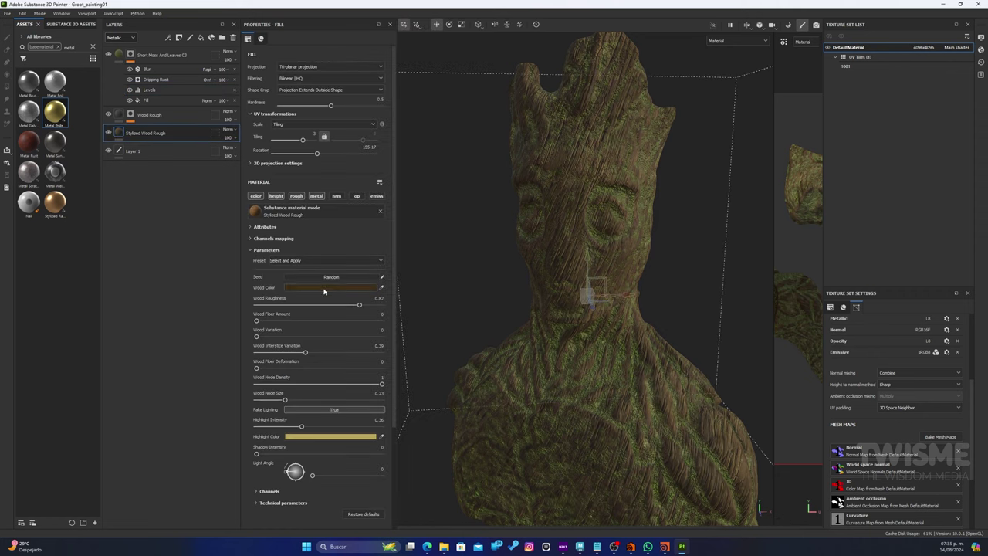
Set Stylized Wood Rough's Wood Color to 5D4625.
left_click(323, 289)
left_click(374, 371)
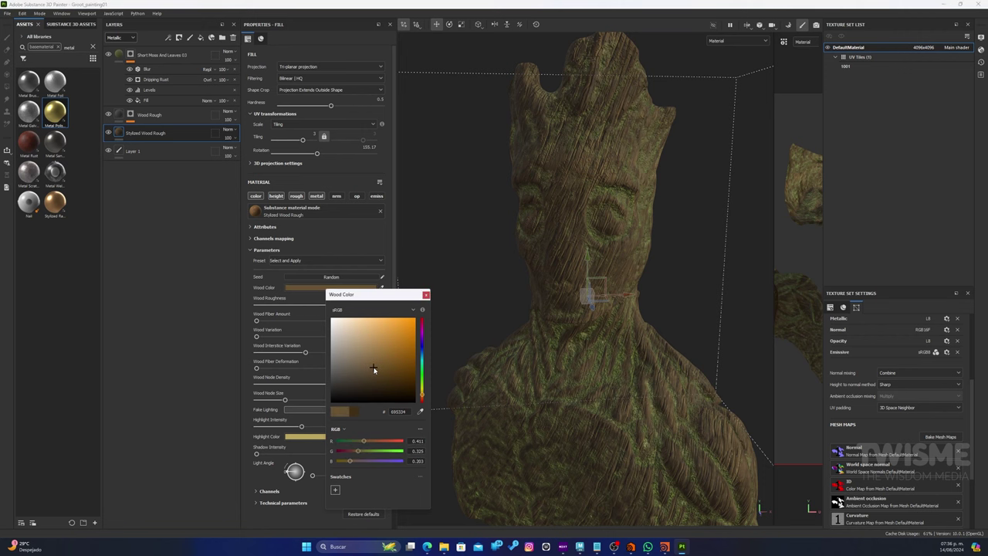
left_click(381, 379)
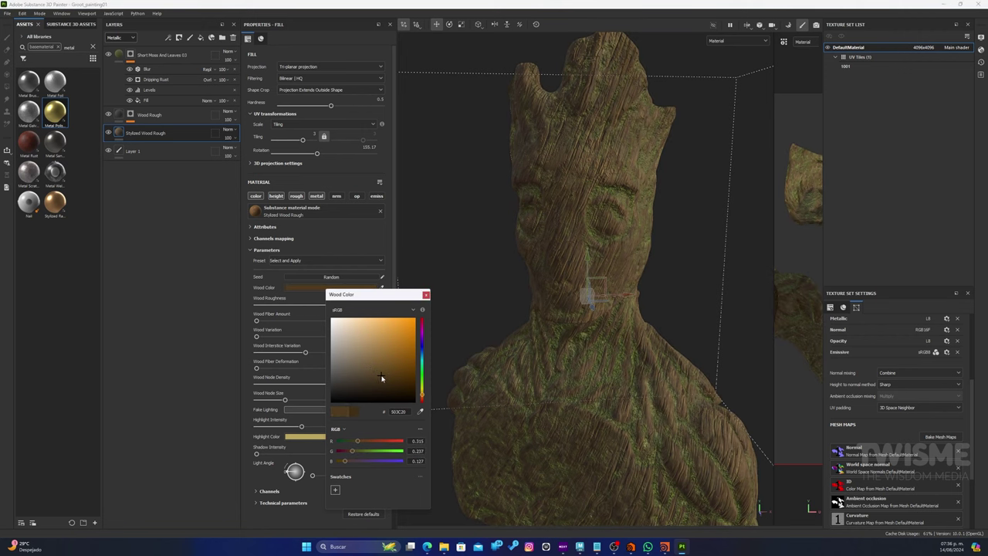
left_click(381, 374)
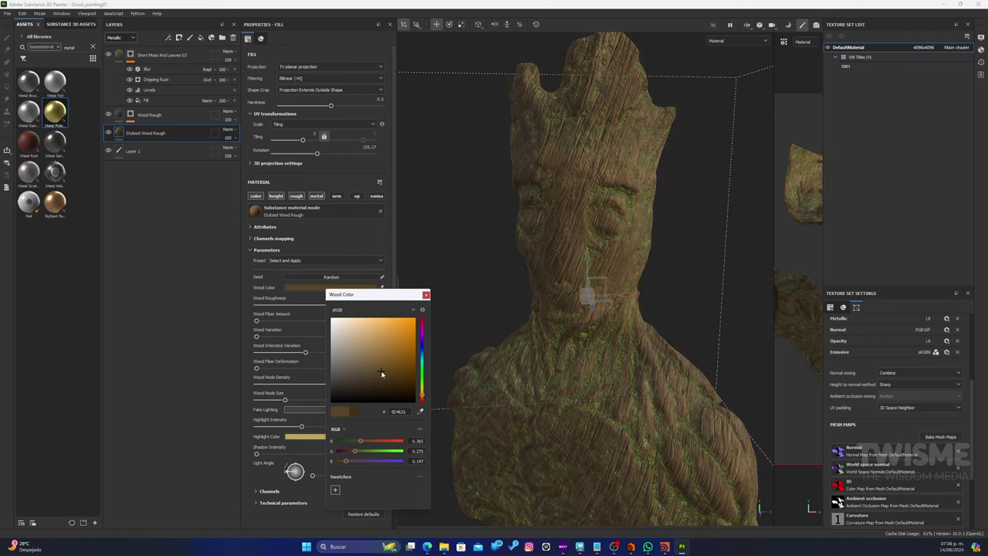
left_click(425, 295)
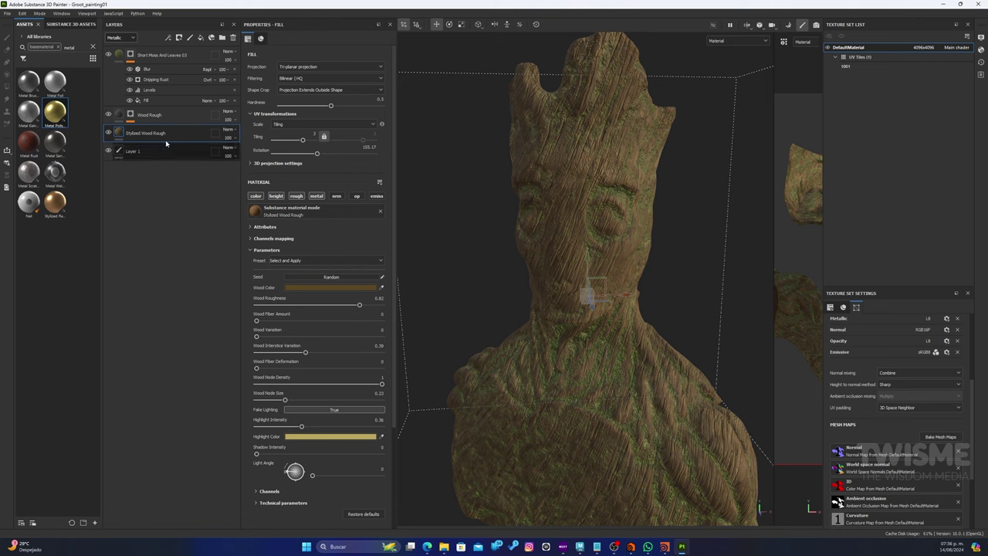
Duplicate Stylized Wood Rough and give the copy a lighter 9A7C51 Wood Color.
double_click(185, 134)
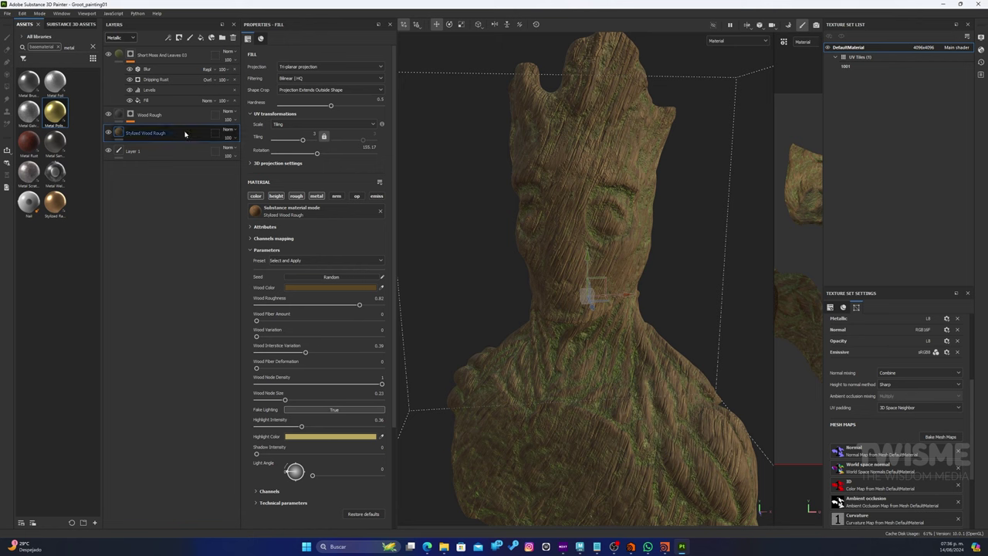
key("ctrl+d")
left_click(307, 286)
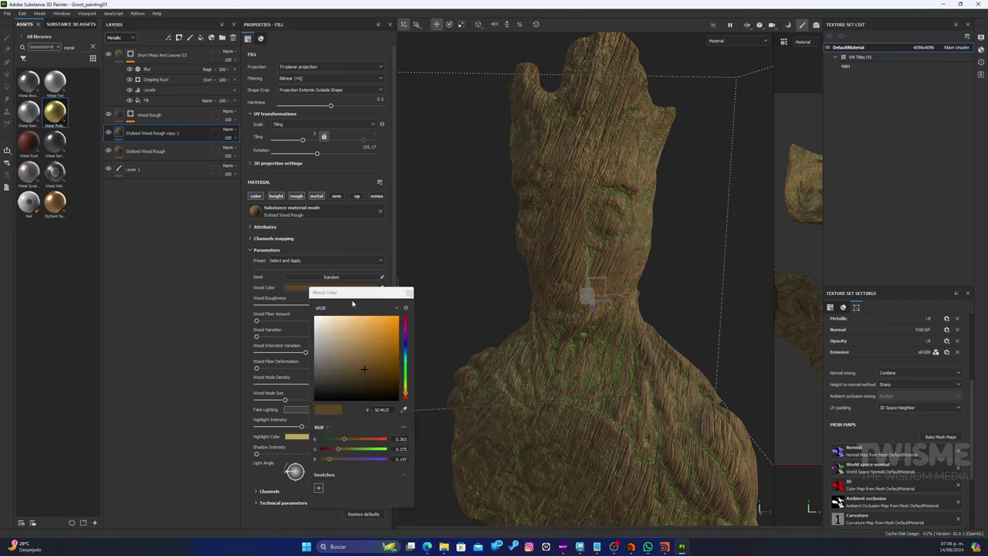
left_click(354, 349)
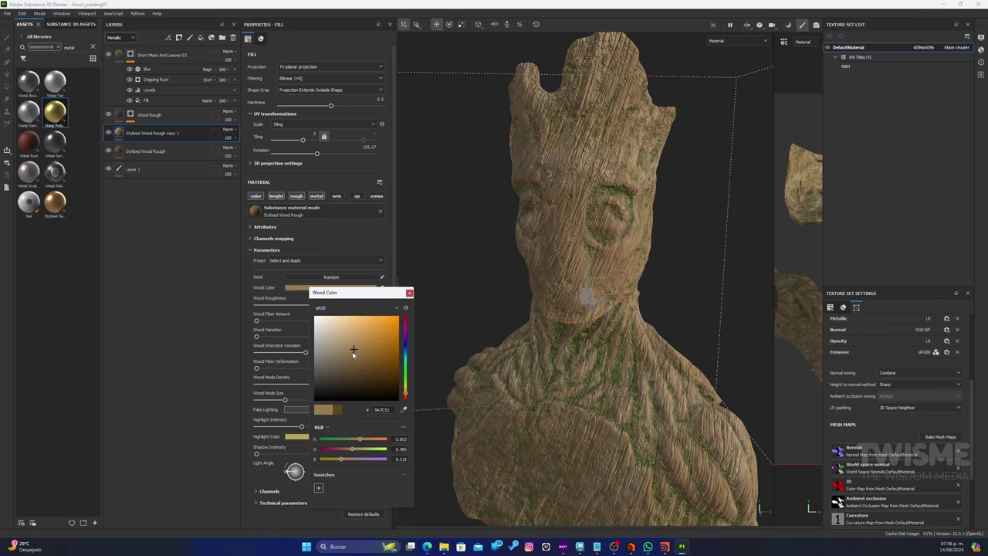
left_click(409, 292)
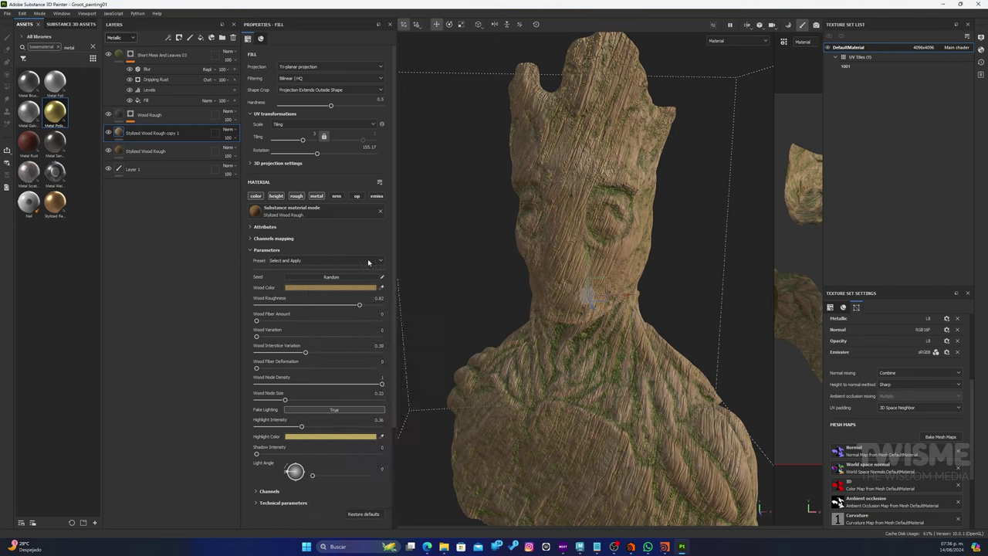
Add a black mask to the wood copy with a Dripping Rust generator.
right_click(153, 135)
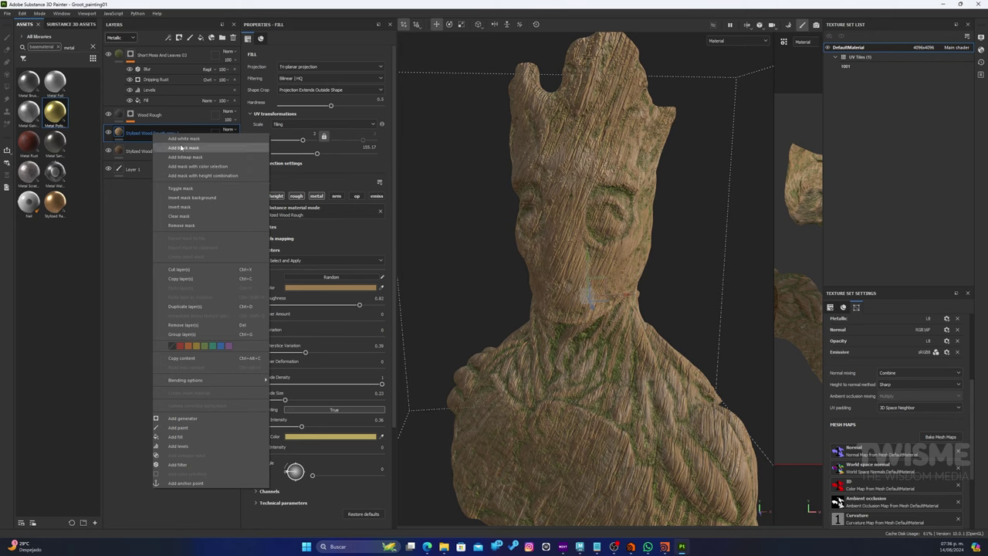
left_click(180, 147)
right_click(130, 132)
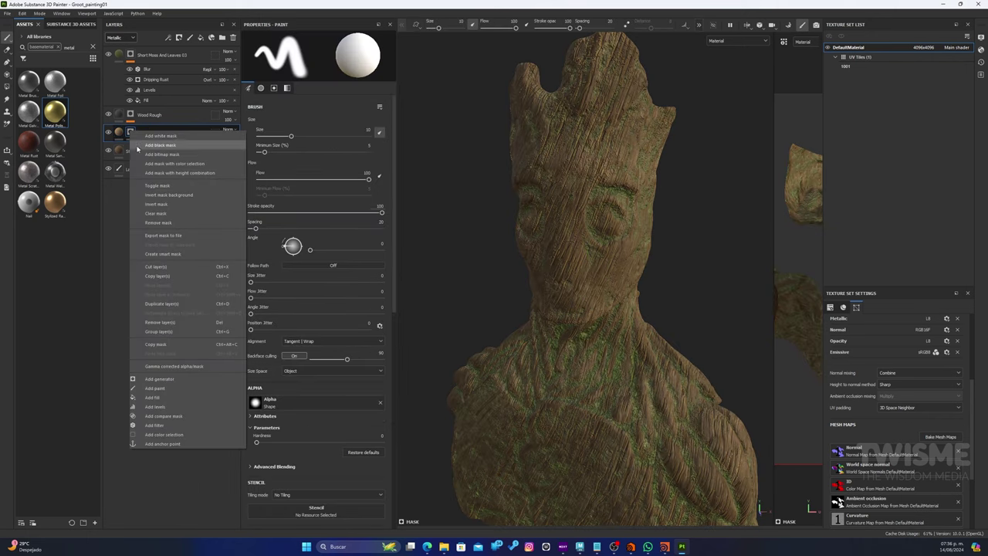
left_click(177, 377)
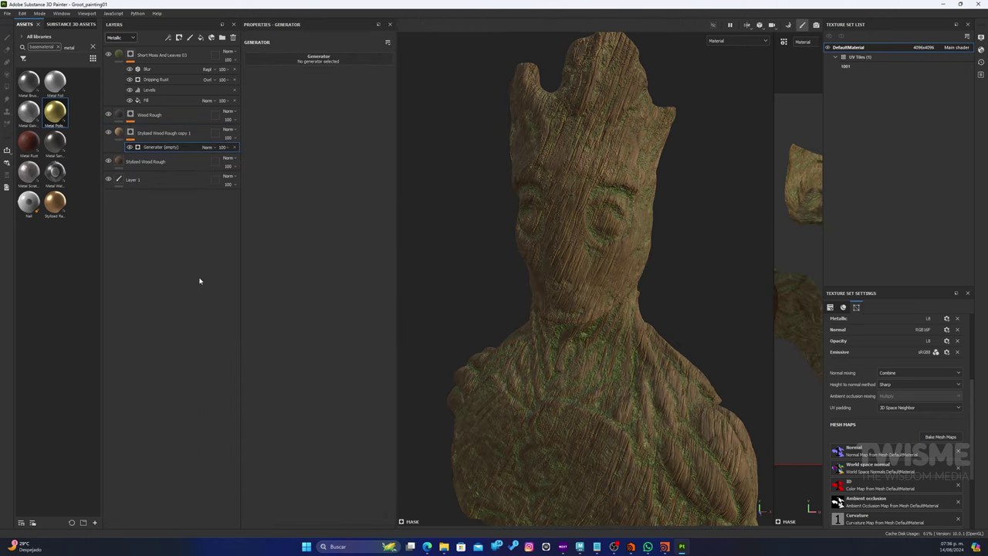
left_click(302, 60)
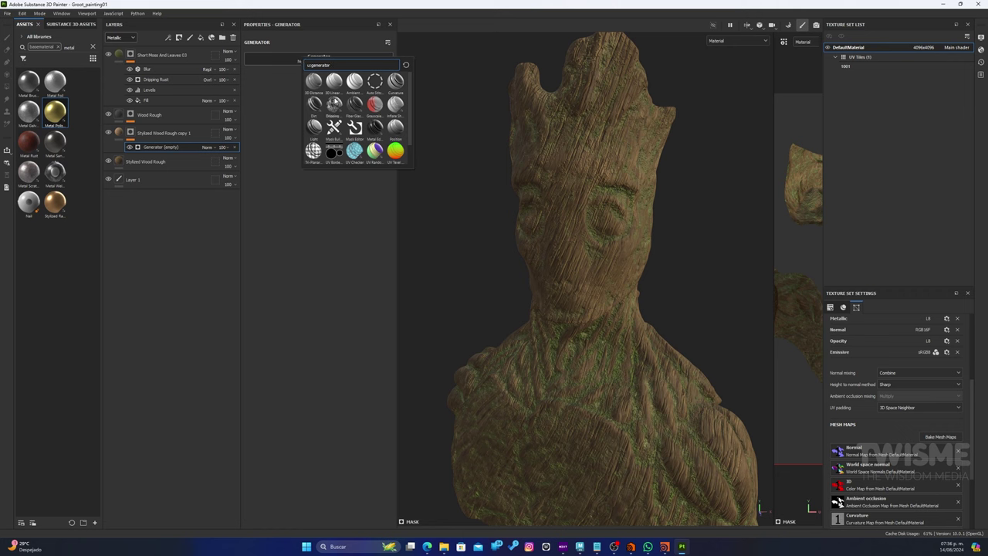
left_click(334, 106)
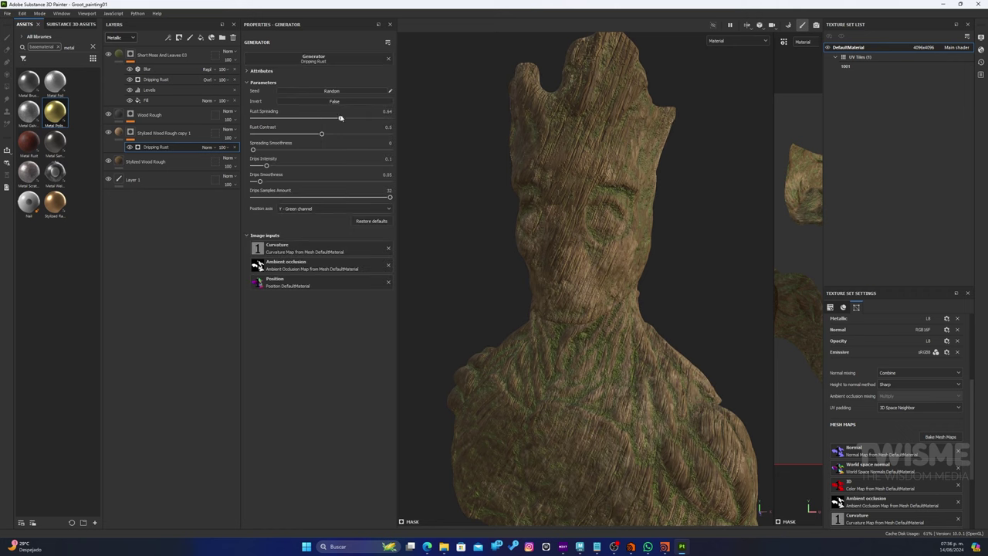
Set Rust Spreading to 0.6 and reroll the generator seed for a new moss pattern.
left_click_drag(341, 119, 356, 119)
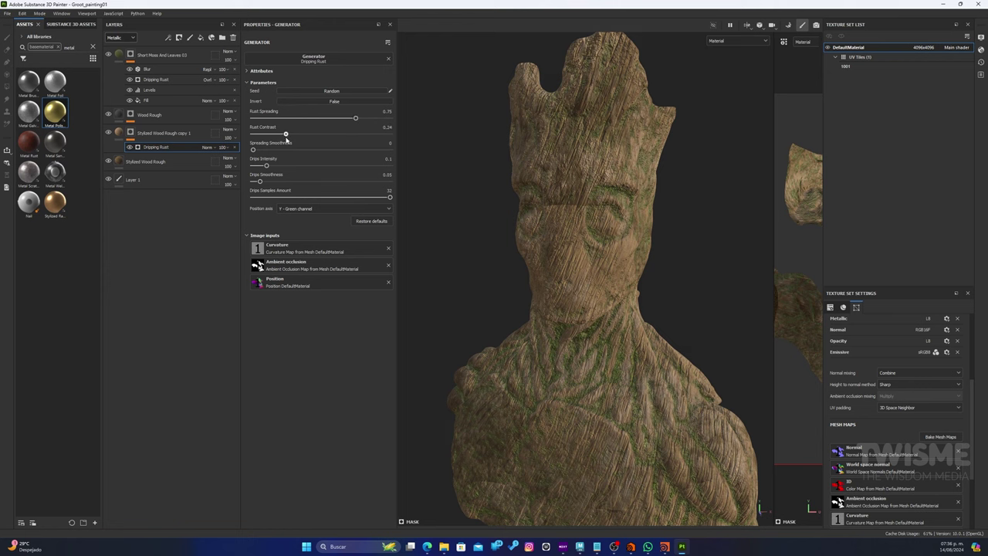
left_click_drag(356, 118, 335, 118)
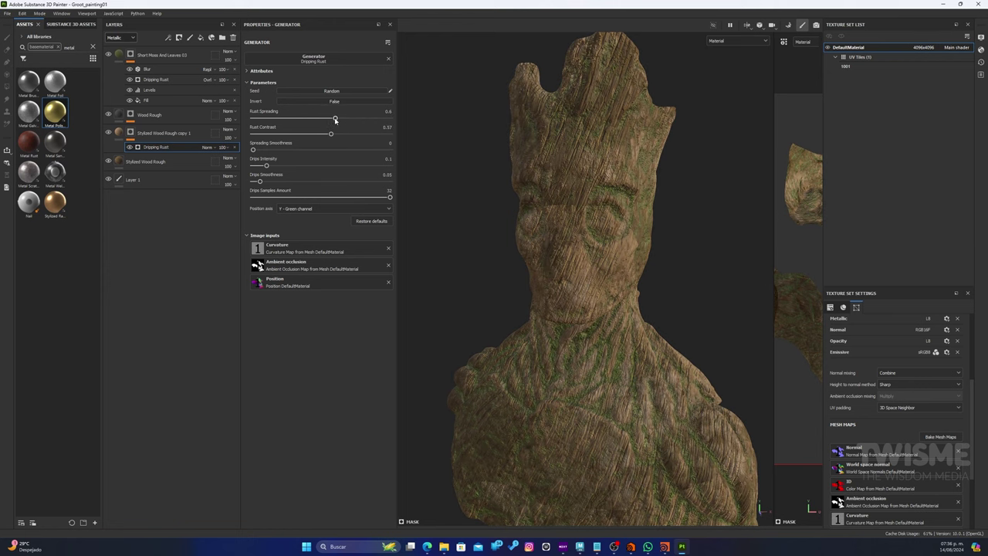
left_click(338, 91)
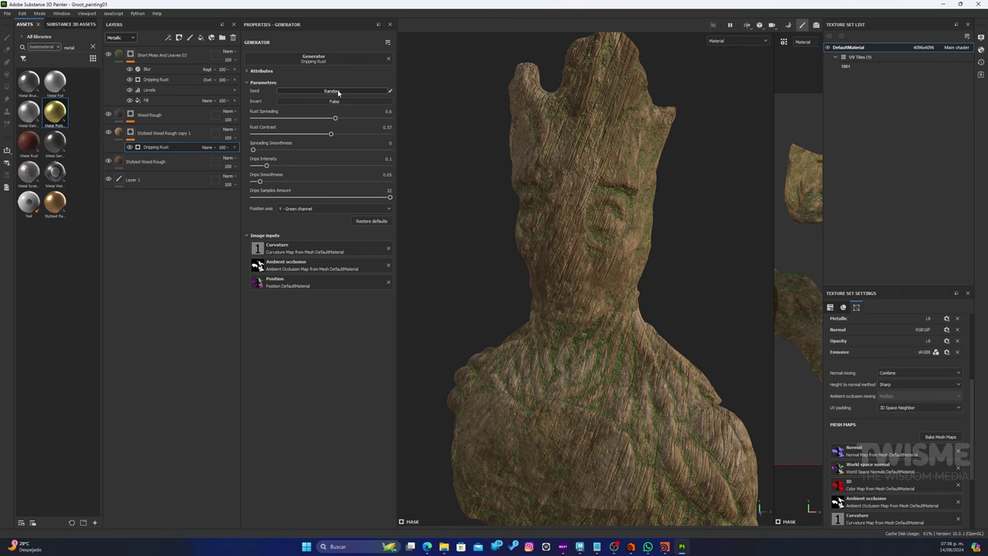
left_click(337, 91)
left_click(338, 92)
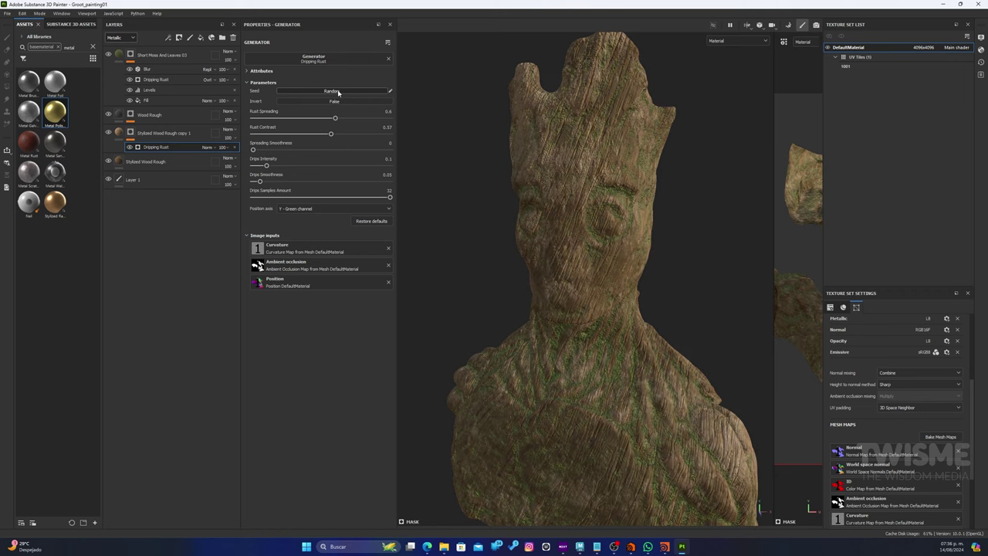
left_click(338, 92)
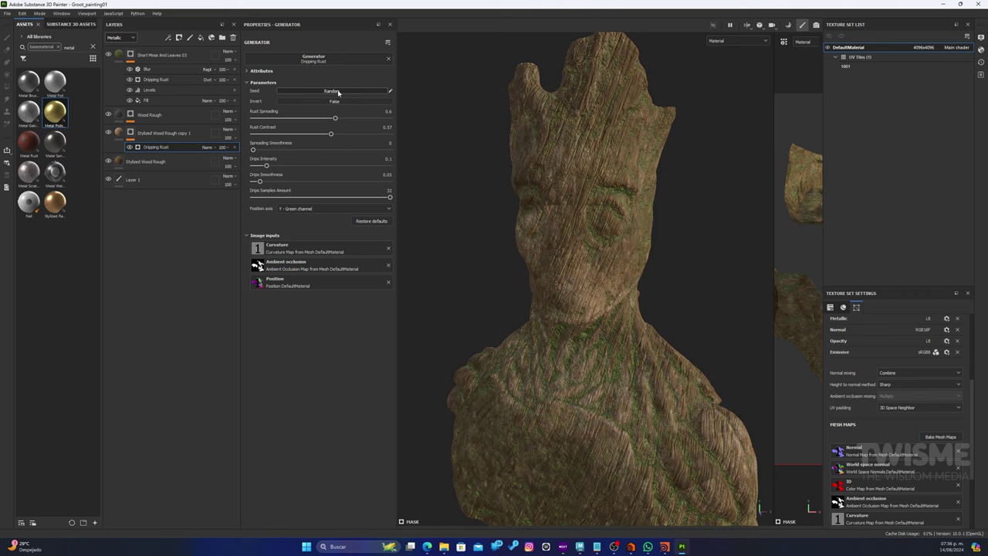
left_click(337, 92)
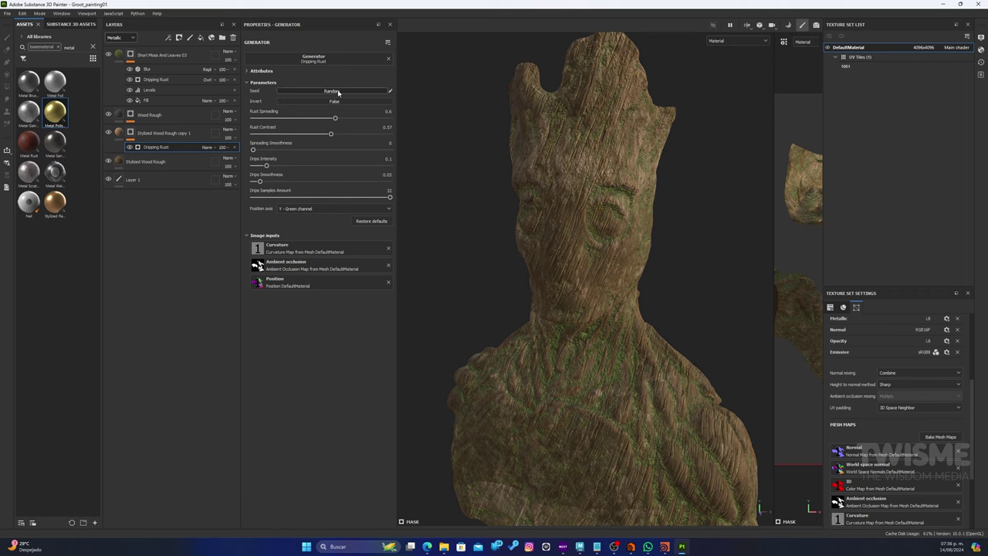
Add a Blur filter above Dripping Rust, compare by toggling a layer, and reseed once more.
right_click(169, 152)
left_click(201, 305)
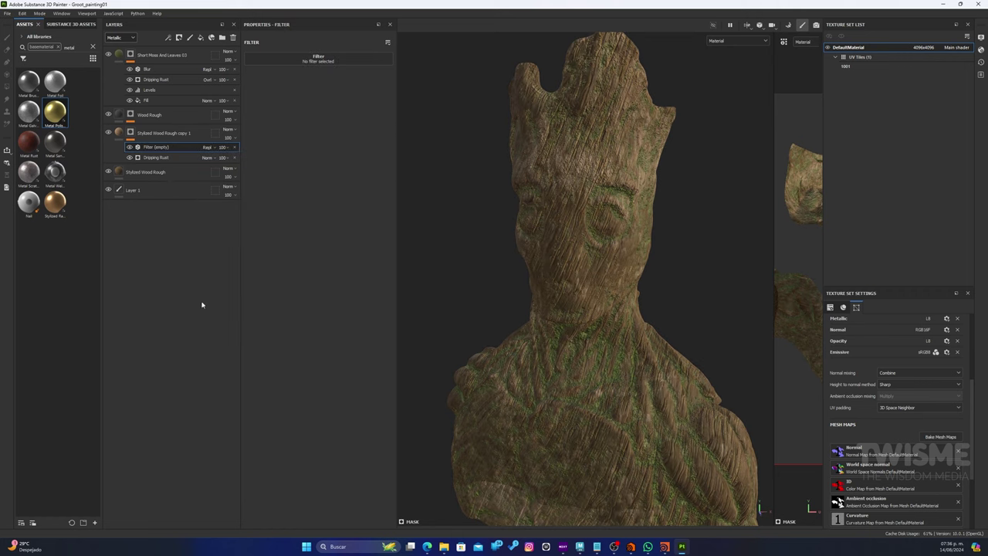
left_click(314, 58)
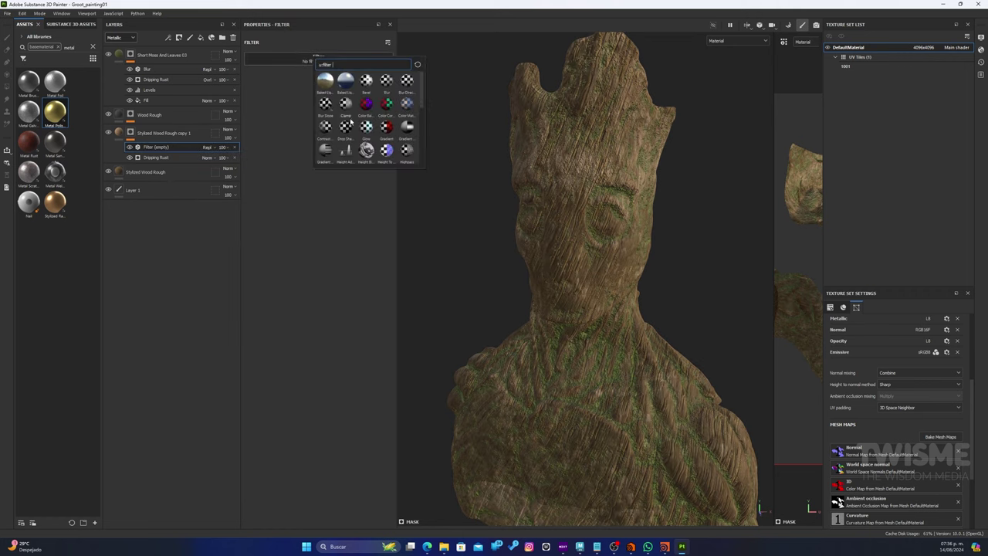
left_click(386, 82)
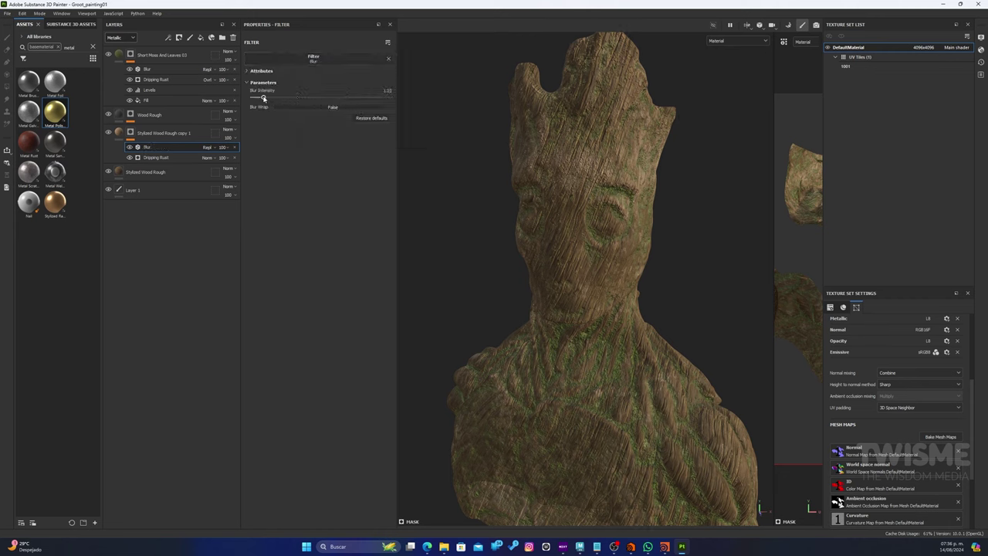
left_click(109, 133)
left_click(108, 133)
left_click(108, 133)
left_click(108, 133)
left_click(156, 157)
left_click(329, 91)
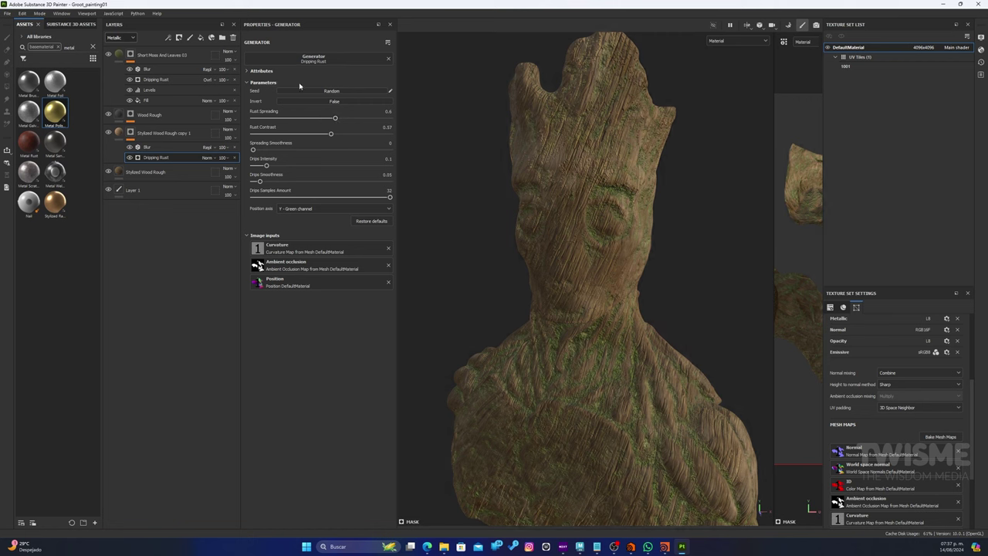
Re-export the 4096 Groot_UVs_DefaultMaterial textures using the Arnold template.
left_click(7, 14)
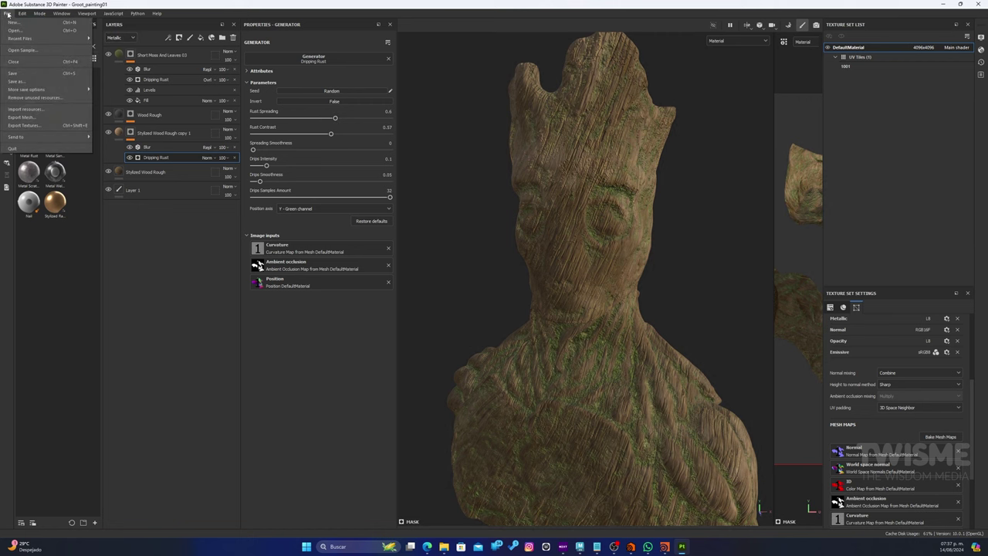
left_click(51, 127)
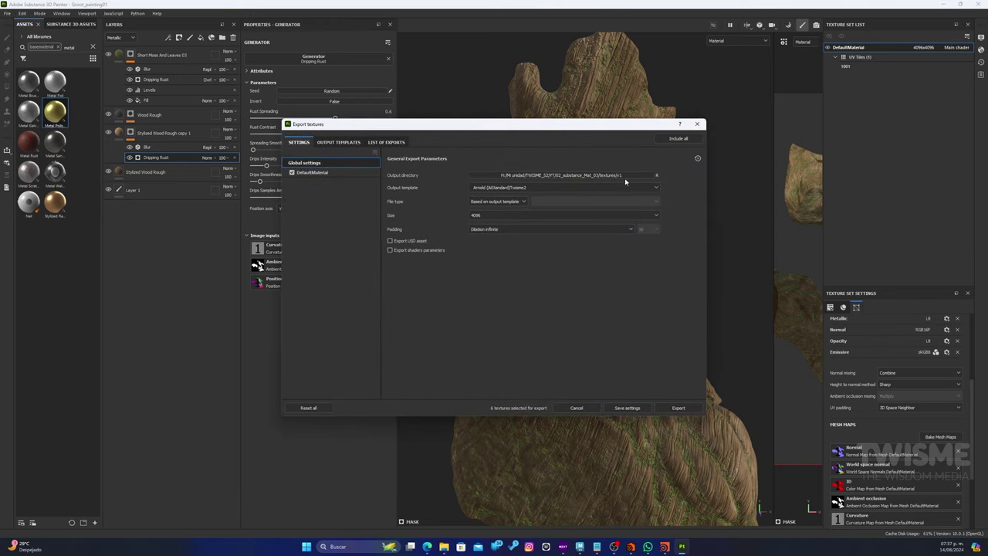
left_click(678, 408)
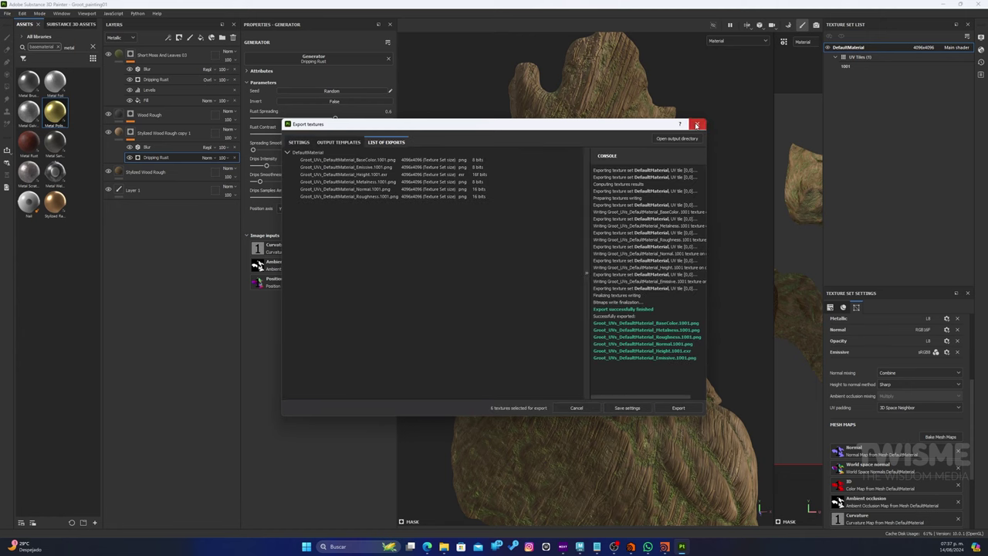
left_click(696, 124)
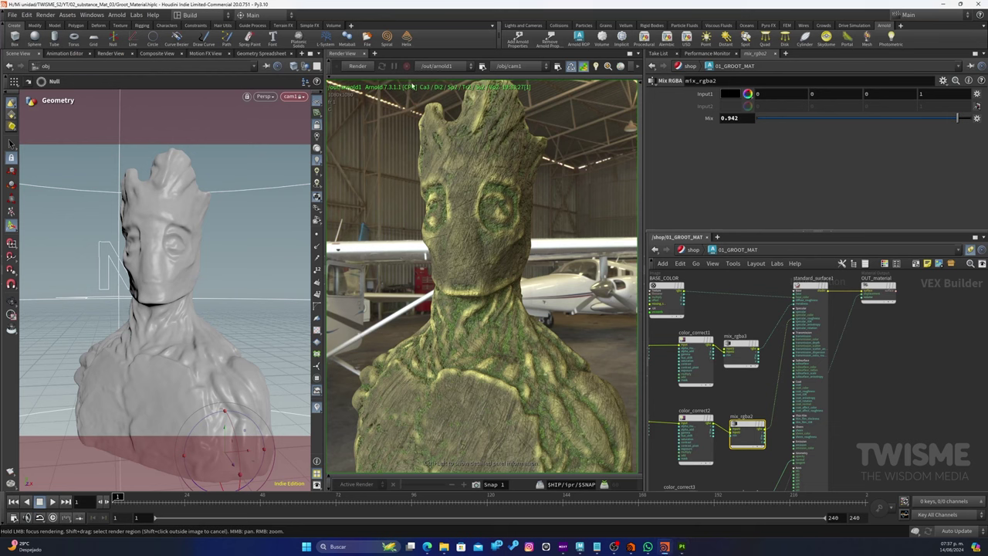
Inspect the BASE_COLOR, ROUGHNESS and HEIGHT Image nodes' texture file settings.
middle_click_drag(744, 318, 835, 347)
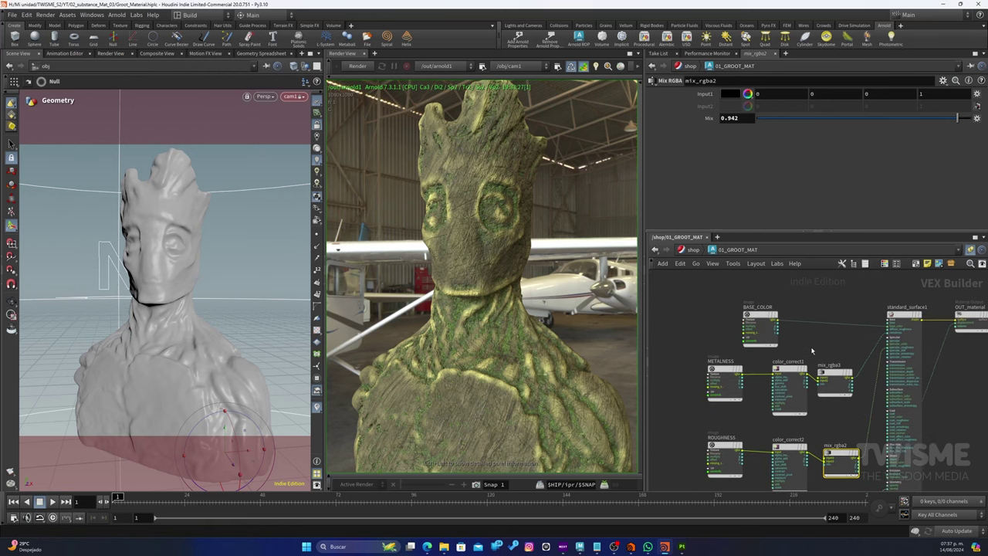
left_click(757, 318)
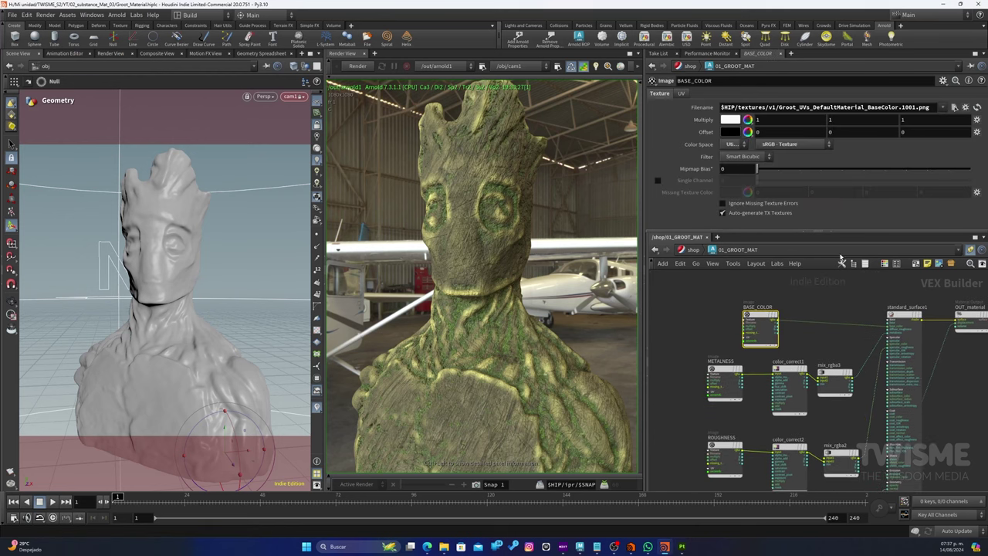
left_click(726, 380)
left_click(726, 459)
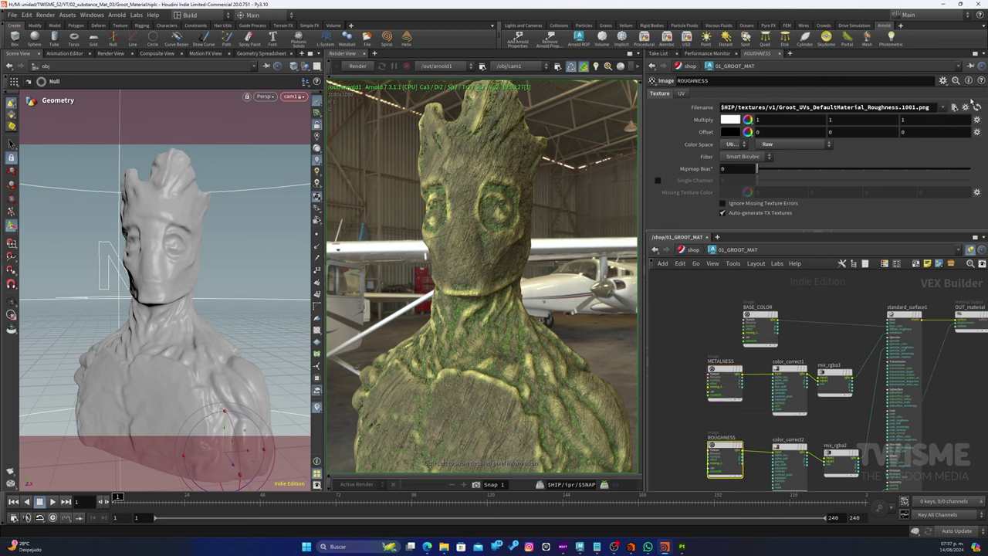
middle_click_drag(688, 421, 671, 264)
left_click(708, 380)
left_click(704, 458)
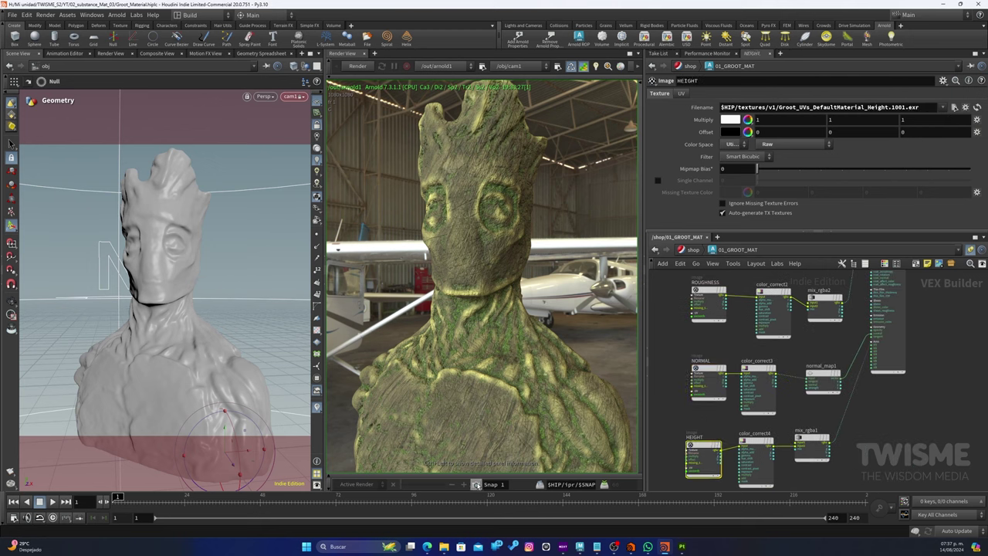
Snapshot the old render, restart the Arnold IPR, show the View Bar, and orbit to a side profile.
left_click(477, 484)
left_click(355, 66)
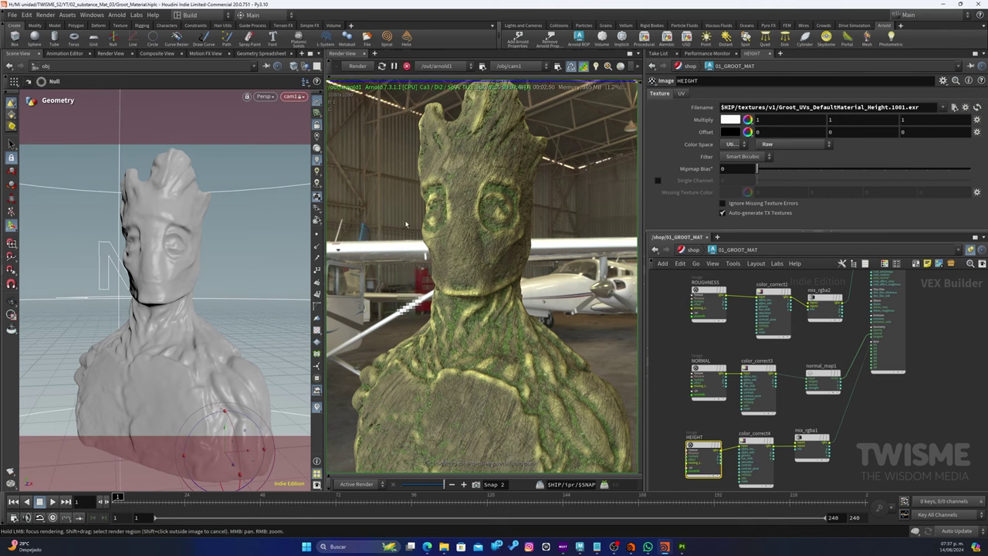
right_click(462, 179)
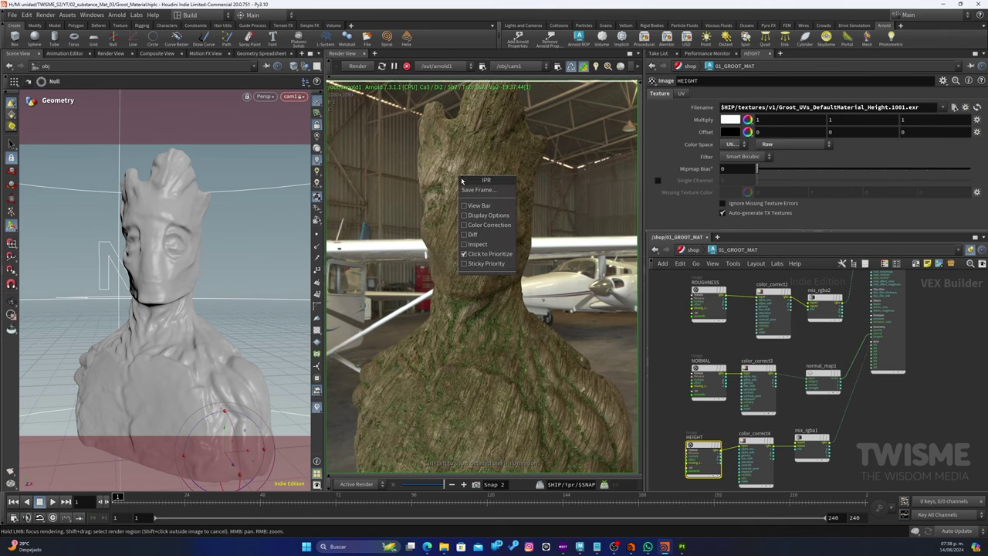
left_click(480, 206)
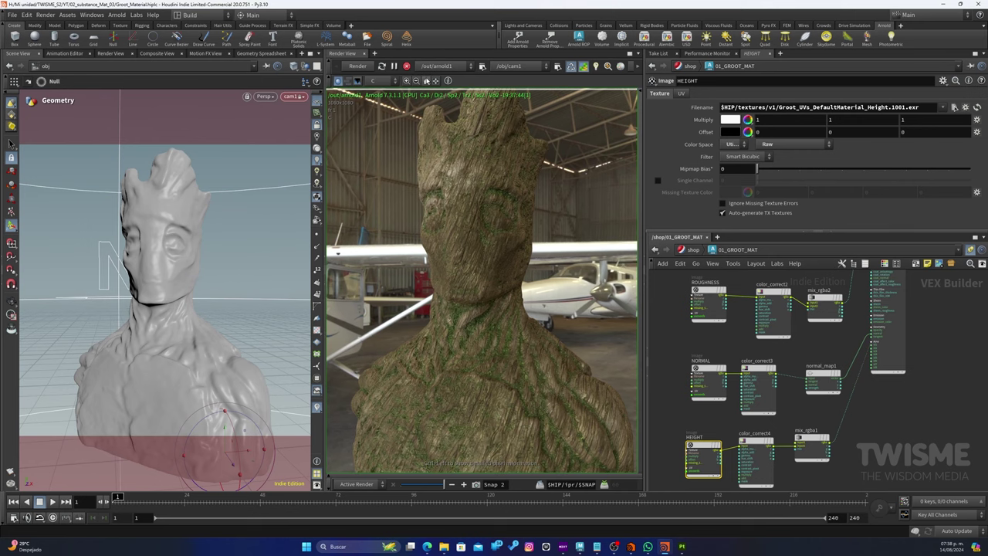
key("Escape")
left_click_drag(224, 294, 141, 288)
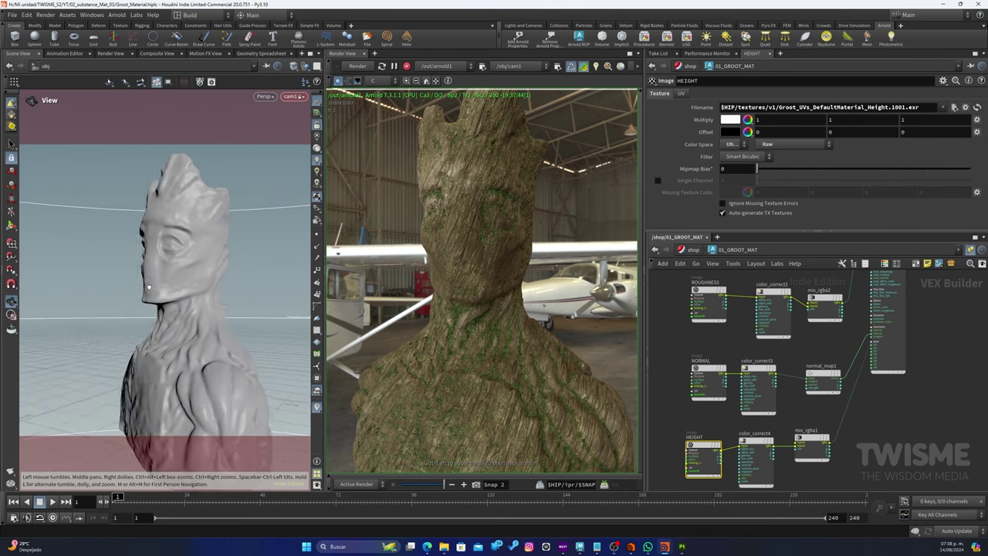
key("Return")
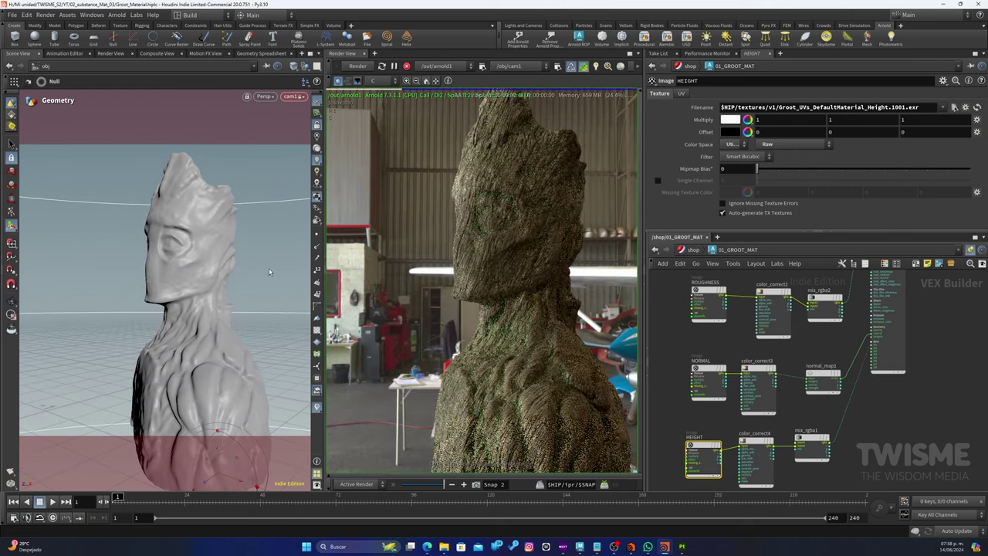